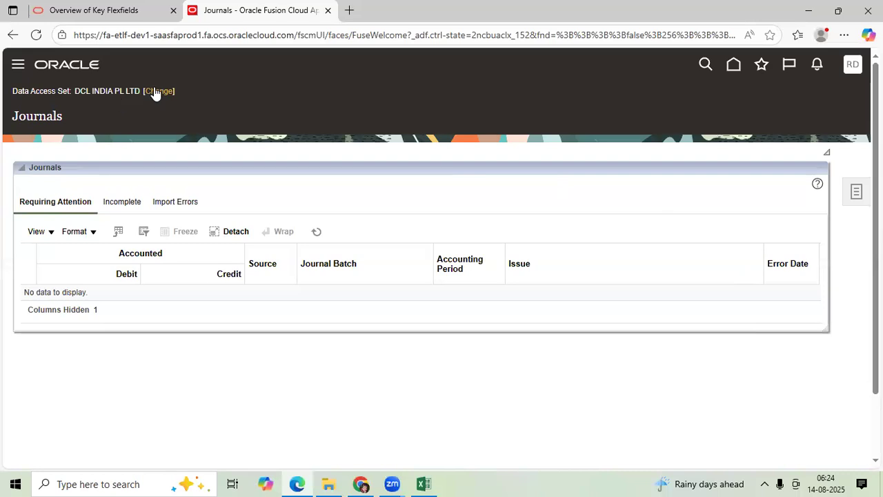
Change the data access set to BCL9 India Primary Ledger
left_click(465, 255)
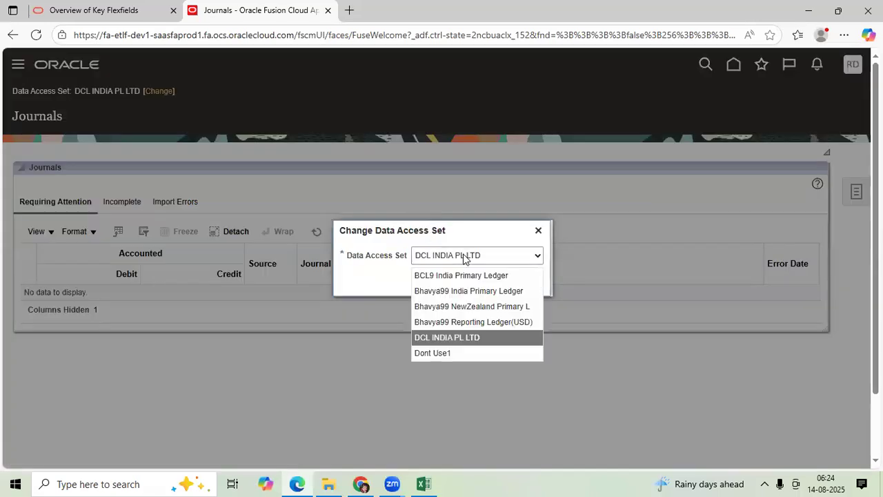
left_click(461, 276)
left_click(493, 281)
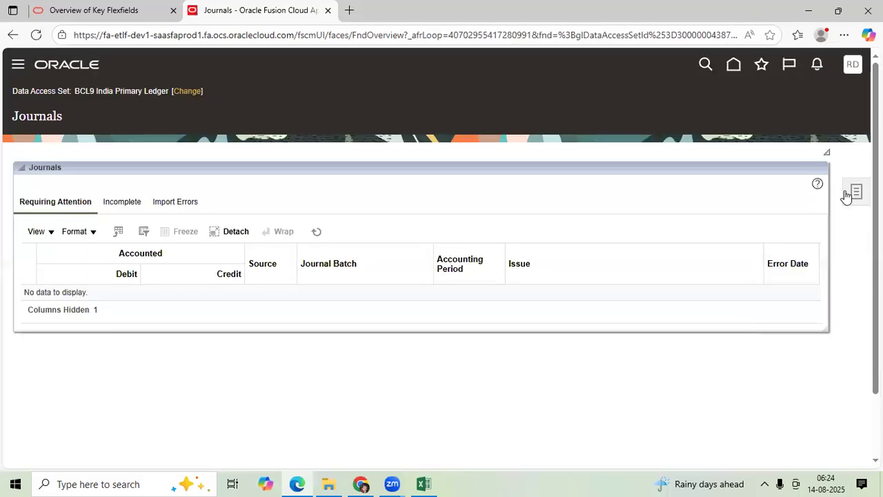
Create a new journal and name its journal batch 14AUG25 JE1
left_click(848, 195)
left_click(713, 124)
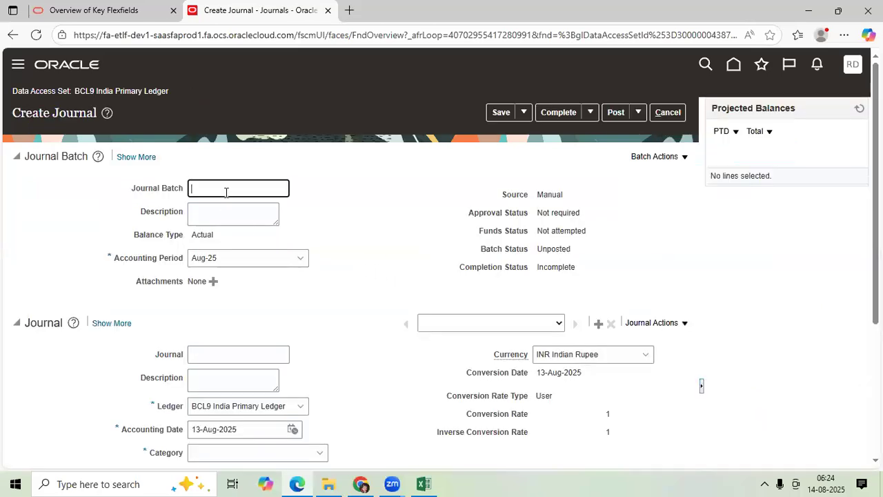
left_click(225, 189)
scroll(226, 193, "down", 1)
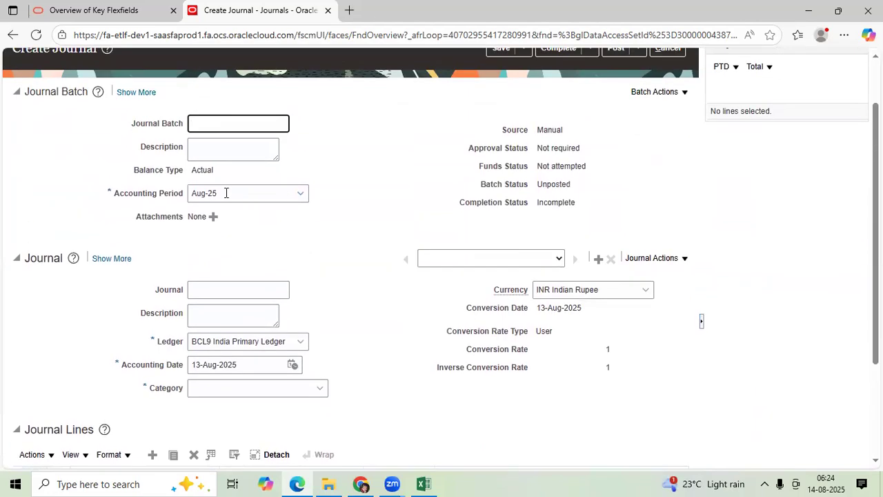
type("14AUG25 JE1")
key("Tab")
Name the journal within the batch RENT EXPENSES PAID
left_click(244, 289)
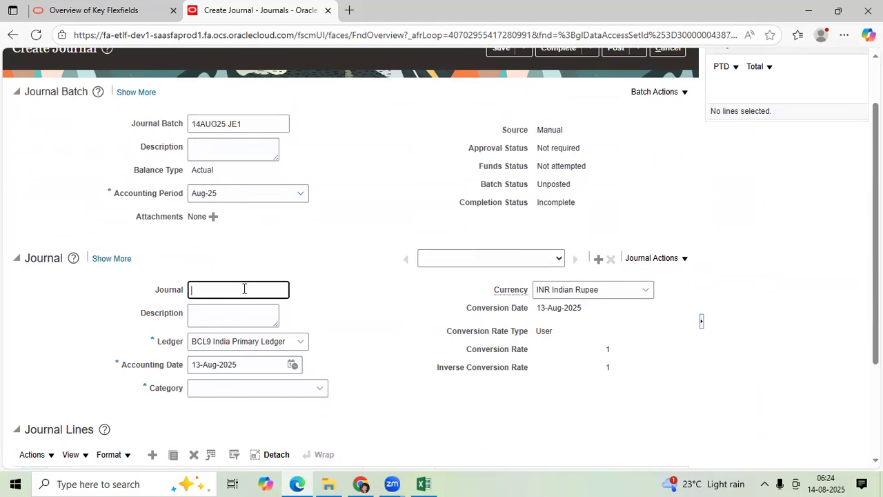
type("RENT EXPENSES PAID")
key("Tab")
key("Tab")
key("Tab")
key("Tab")
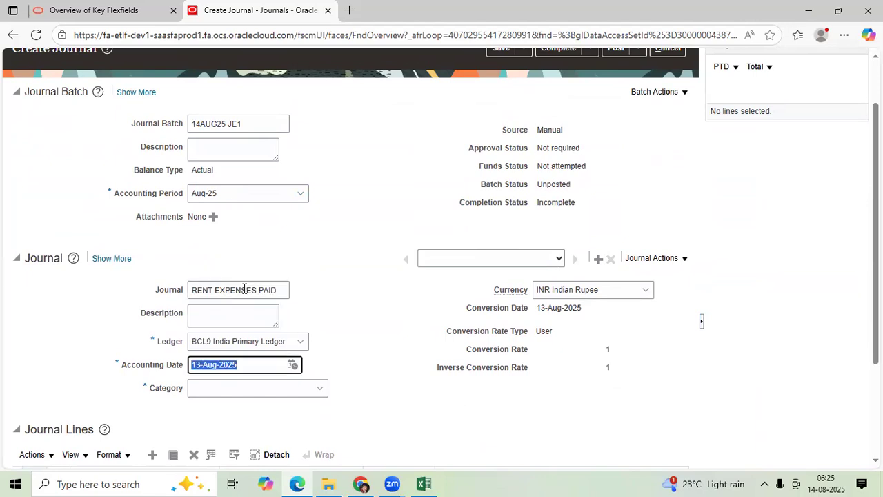
Set the journal's category to BCL Office Expenses and its accounting date to 14-Aug-2025
type("BCL")
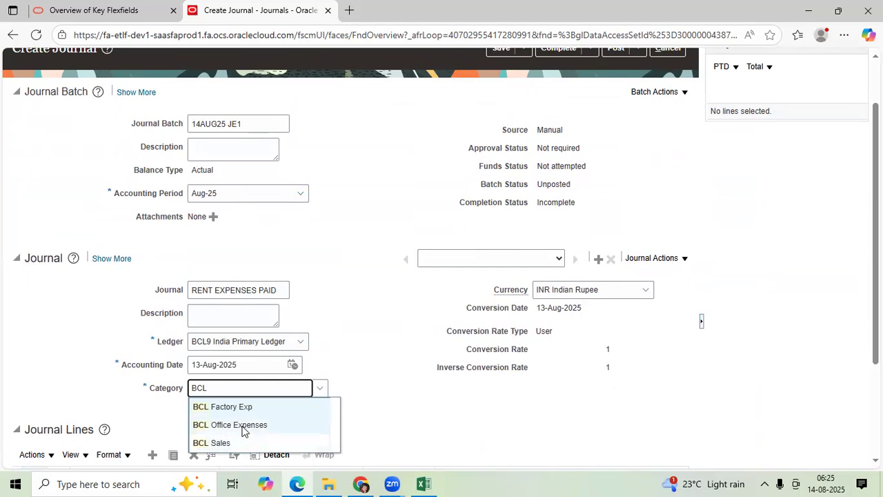
left_click(239, 424)
left_click(292, 365)
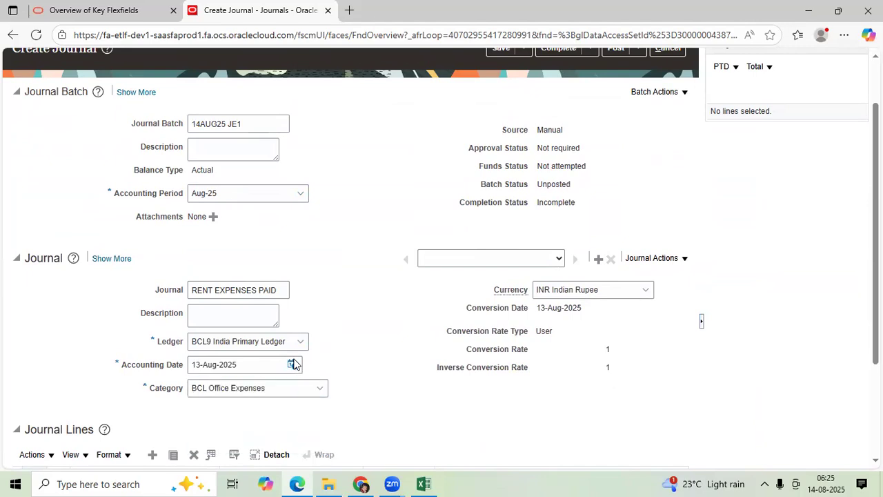
left_click(398, 278)
For journal line 1, open the account segment selection and choose account 50001 Rent Expenses
scroll(324, 276, "down", 2)
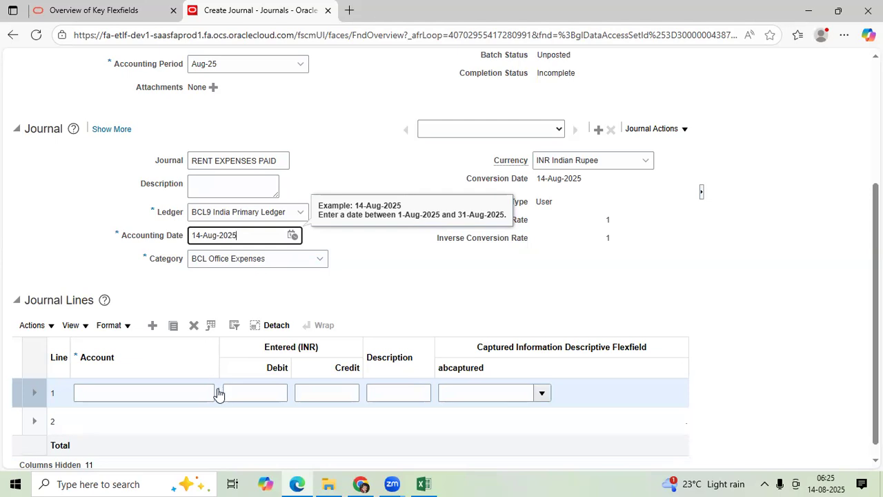
left_click(218, 393)
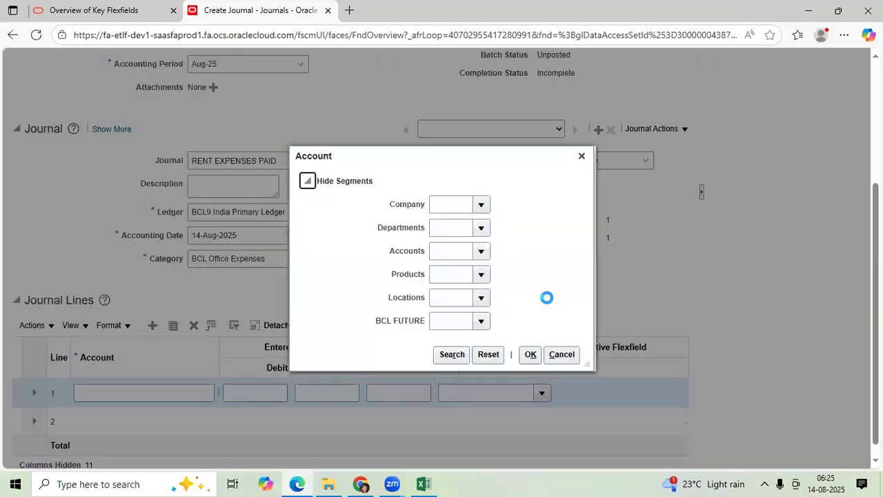
left_click(447, 251)
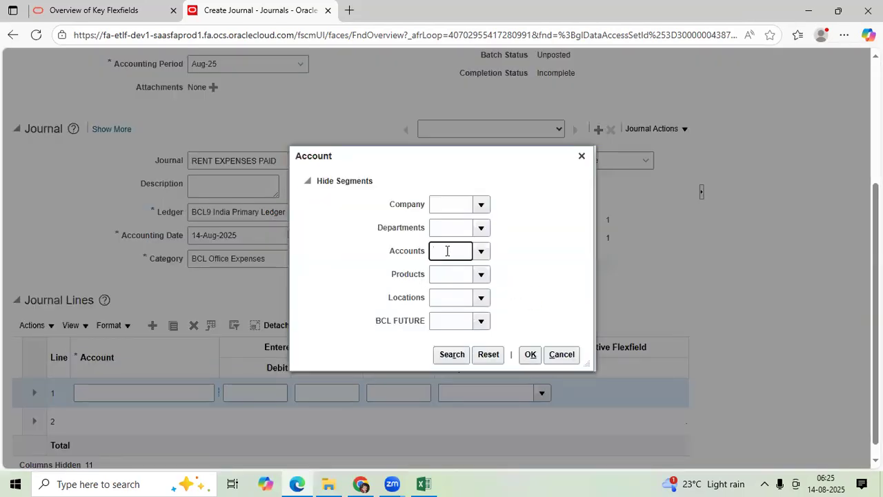
type("14")
left_click_drag(446, 251, 429, 255)
type("1")
left_click_drag(451, 251, 429, 255)
type("5")
left_click(481, 252)
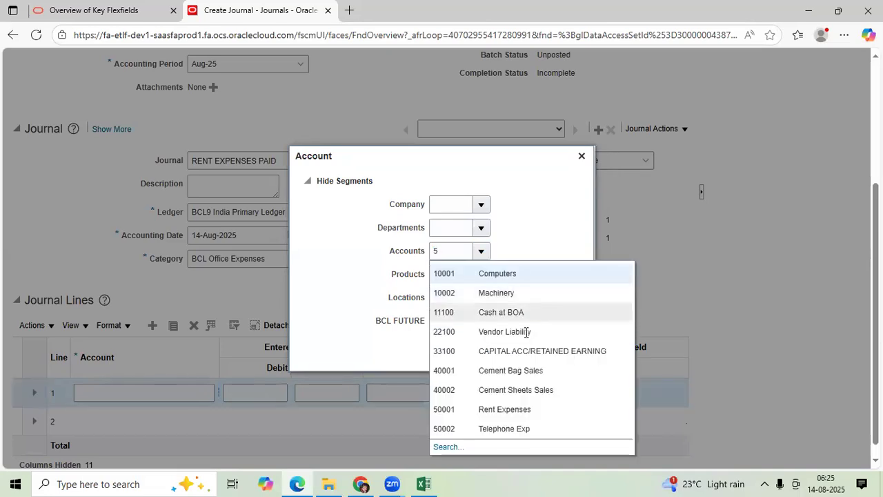
left_click(523, 410)
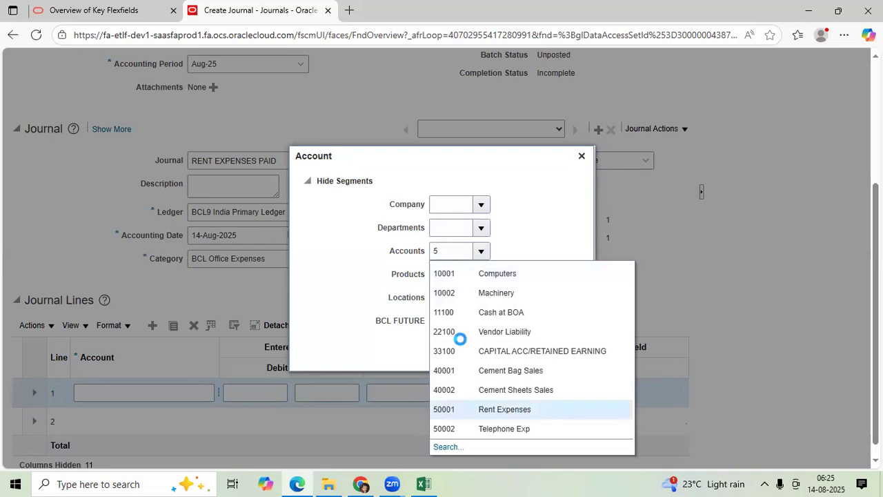
Complete line 1's account combination with company 100 and the default 000 for departments, products, locations and BCL FUTURE
left_click(479, 205)
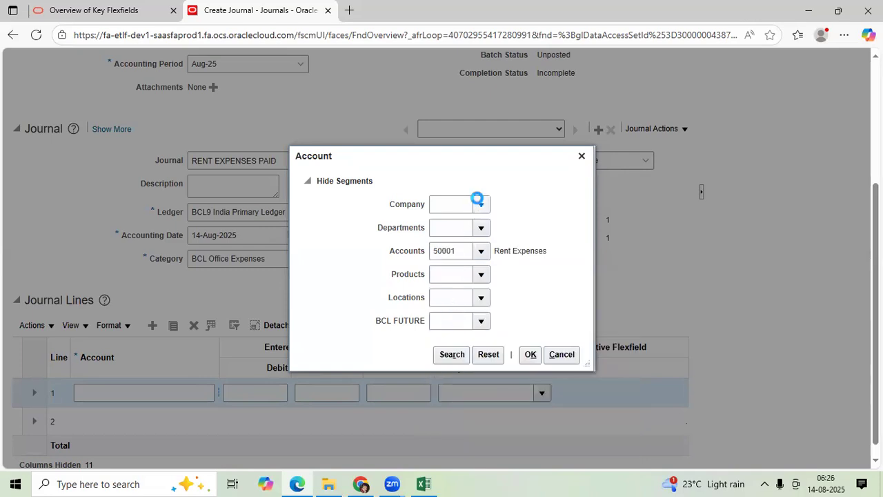
left_click(480, 232)
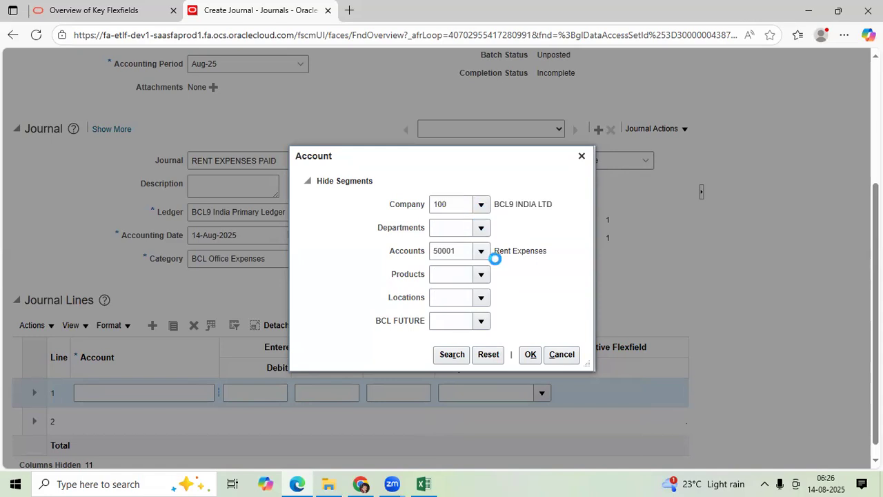
left_click(512, 253)
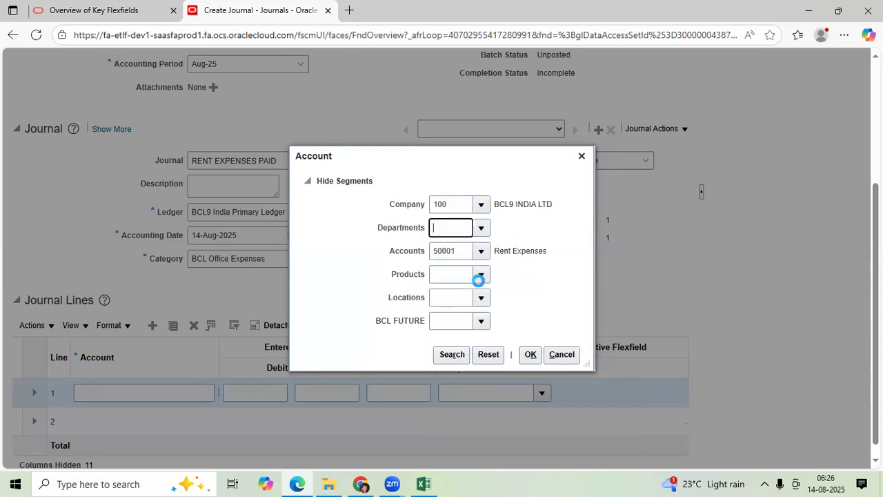
left_click(481, 275)
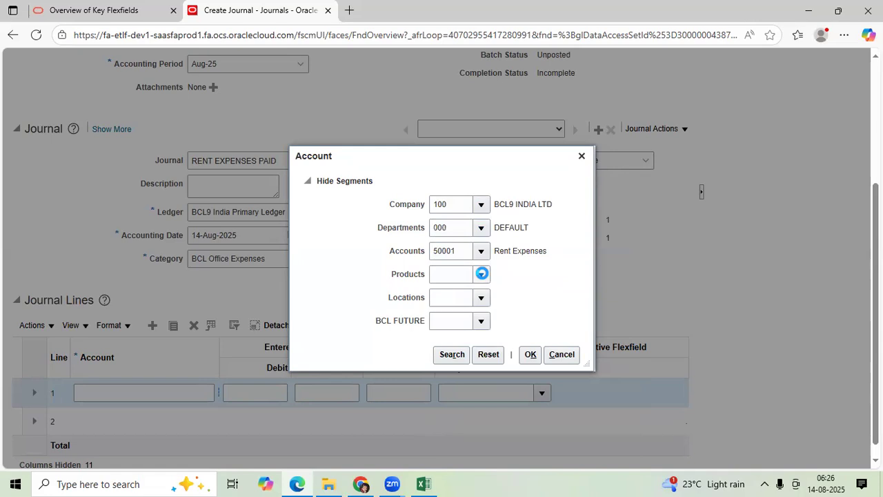
left_click(486, 297)
left_click(482, 299)
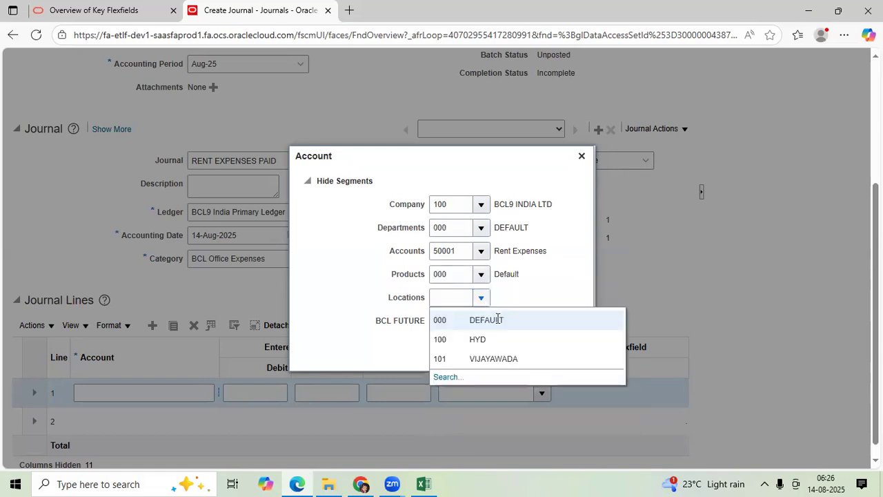
left_click(488, 319)
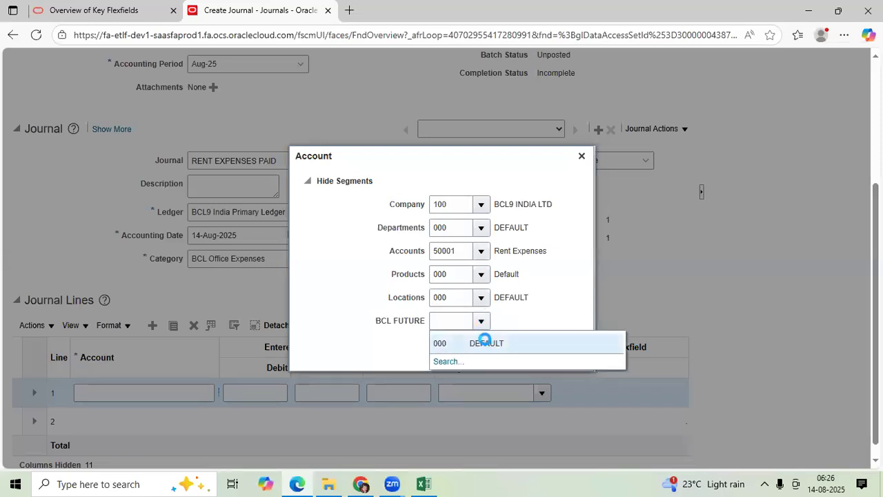
left_click(485, 340)
left_click(529, 354)
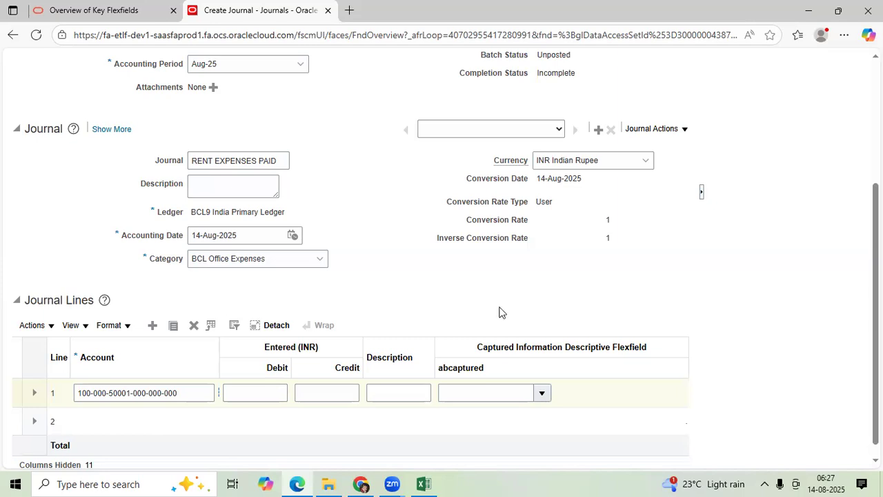
Enter a debit of 15000 on journal line 1
scroll(238, 372, "down", 1)
left_click(253, 379)
type("15000")
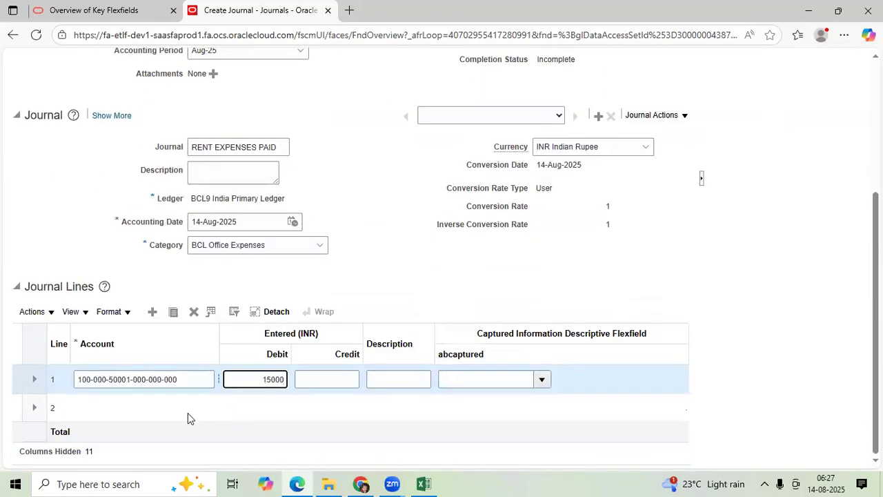
left_click(151, 407)
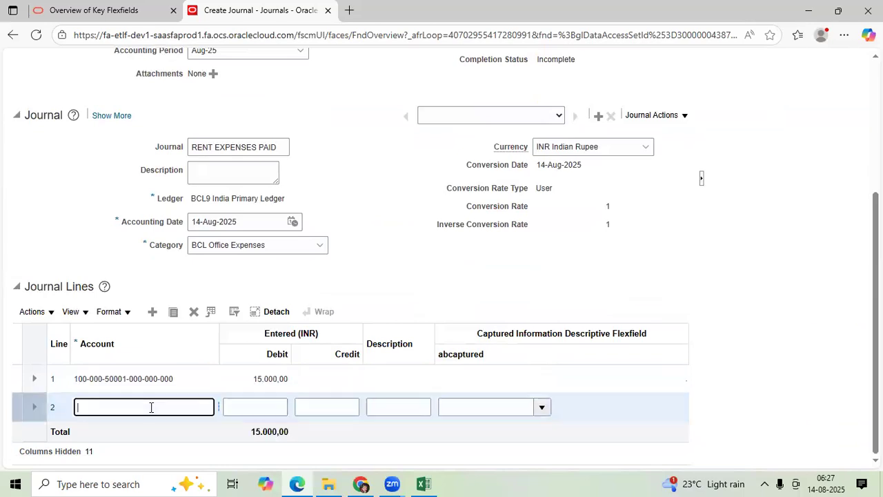
left_click(220, 407)
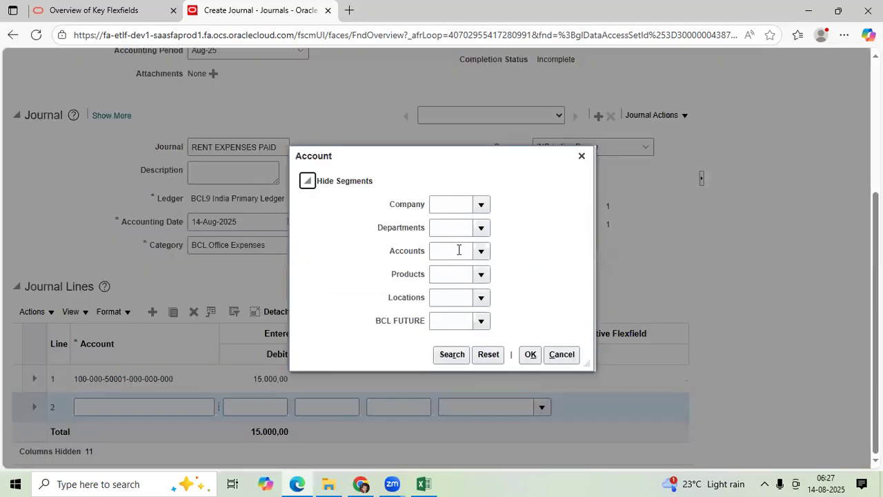
left_click(458, 250)
type("1")
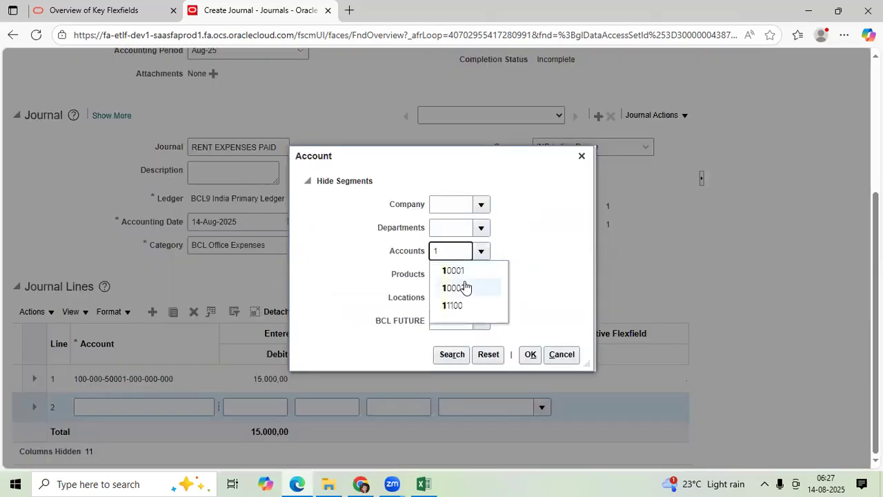
left_click(461, 305)
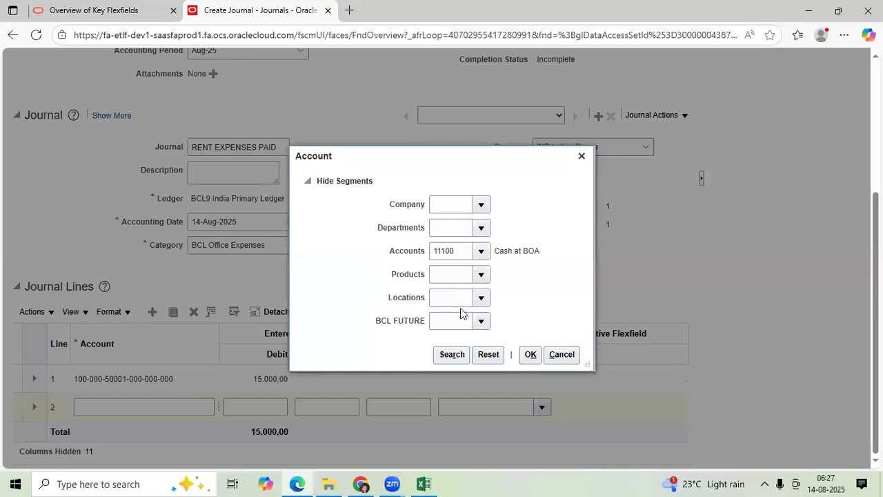
left_click(455, 356)
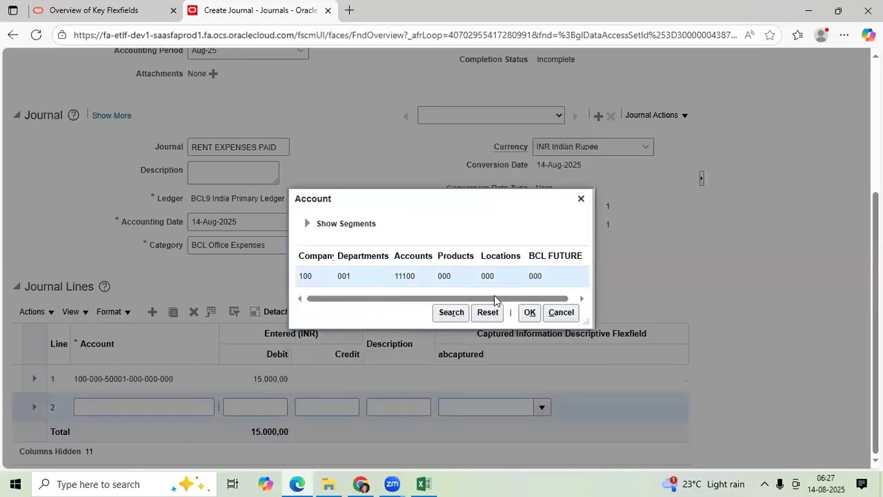
left_click(529, 312)
left_click(326, 412)
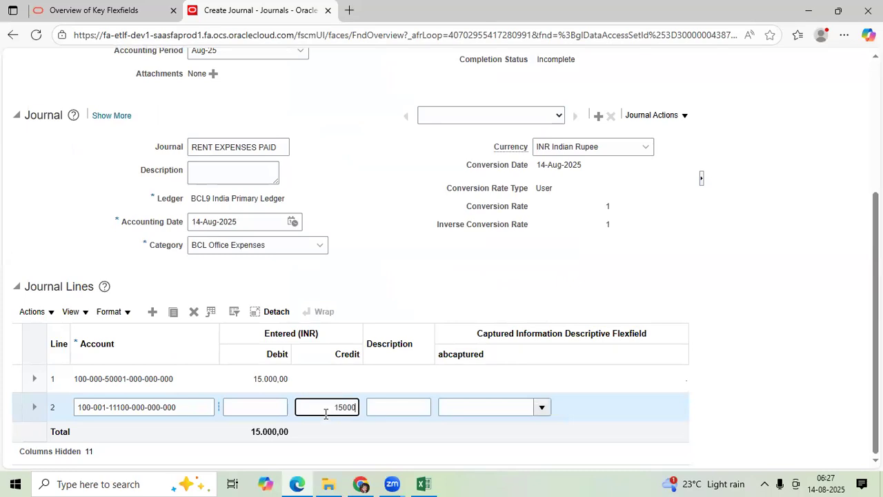
Save the 14AUG25 JE1 journal batch and submit it for posting
scroll(345, 390, "up", 5)
left_click(498, 113)
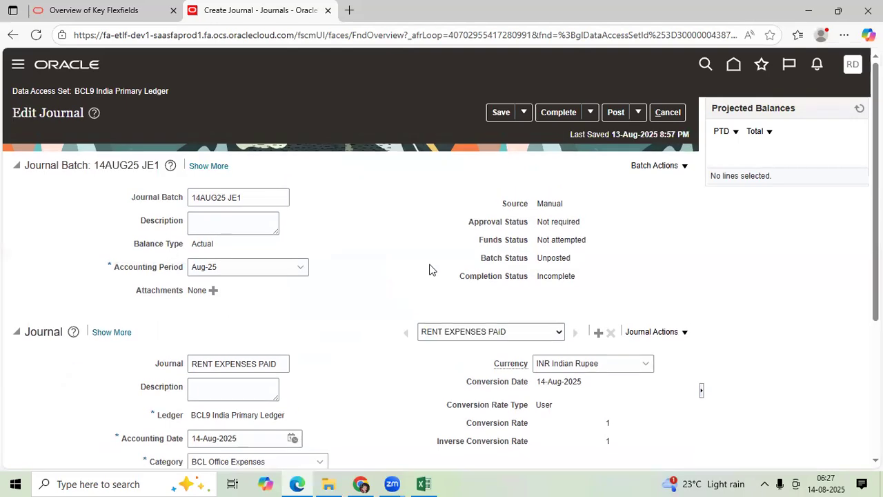
scroll(338, 393, "down", 3)
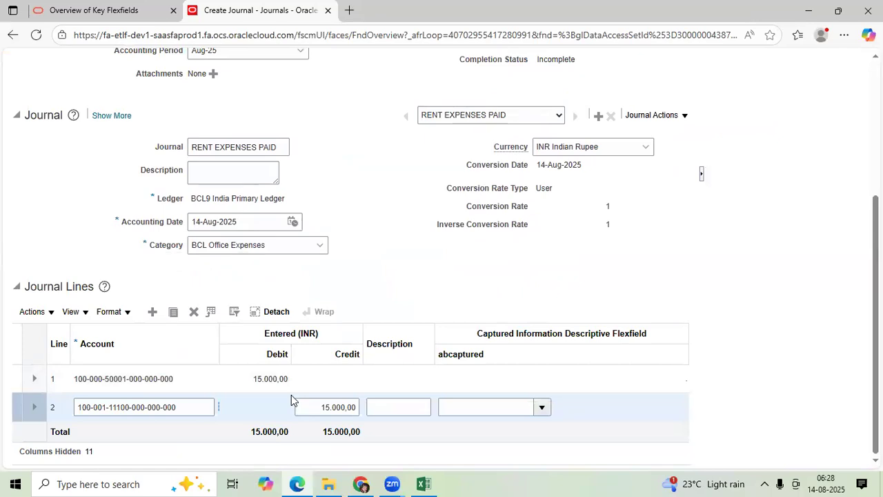
scroll(413, 311, "up", 3)
left_click(502, 112)
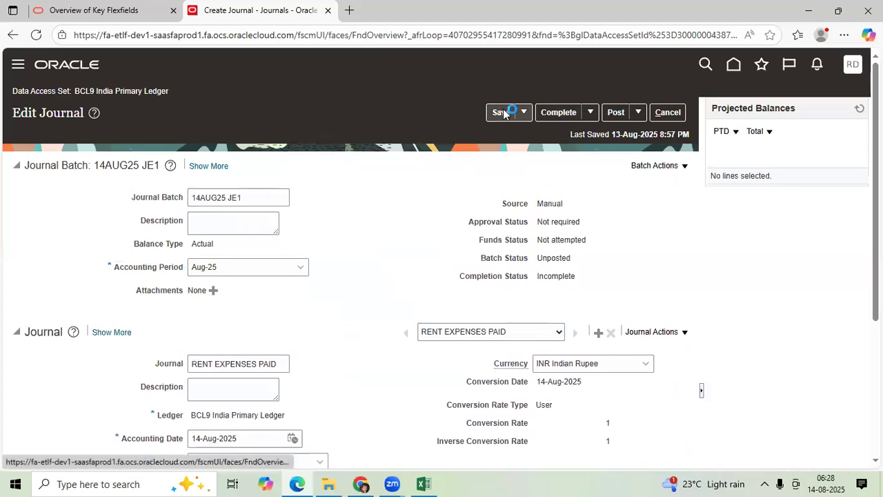
left_click(552, 113)
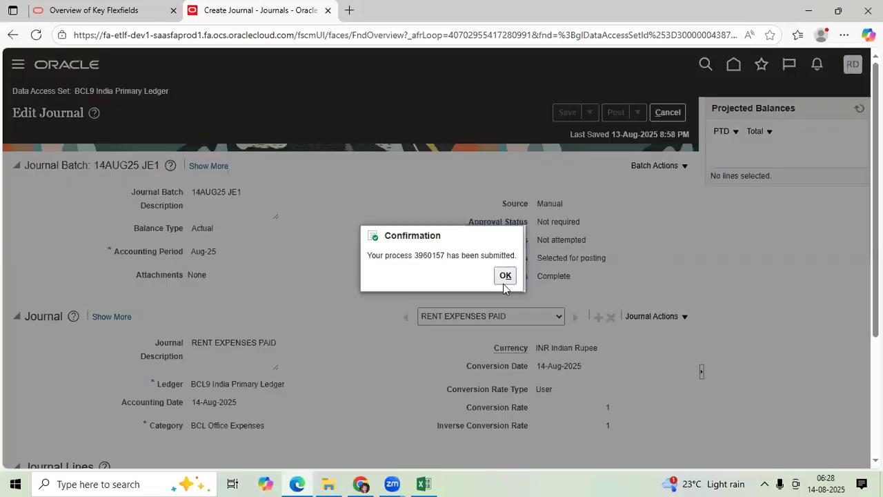
left_click(504, 276)
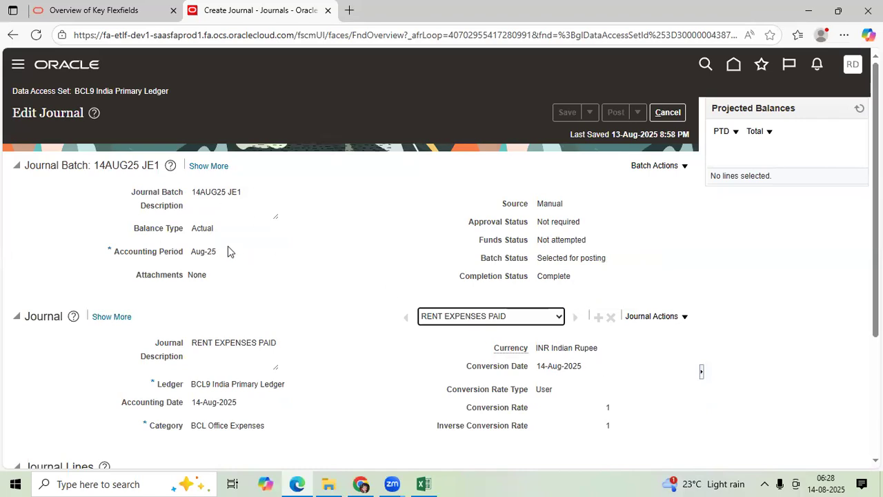
Review the submitted journal, close it and show the available journal tasks
scroll(318, 345, "down", 3)
scroll(336, 372, "up", 3)
scroll(338, 364, "down", 3)
scroll(414, 301, "up", 3)
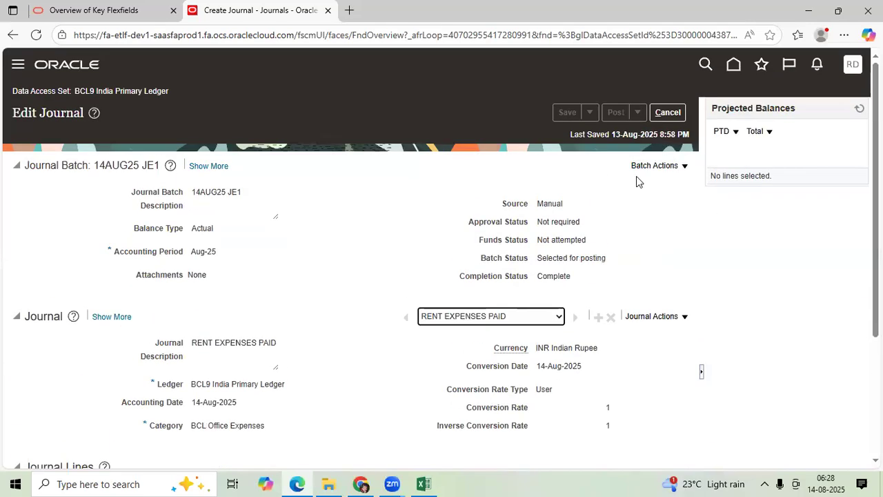
left_click(666, 112)
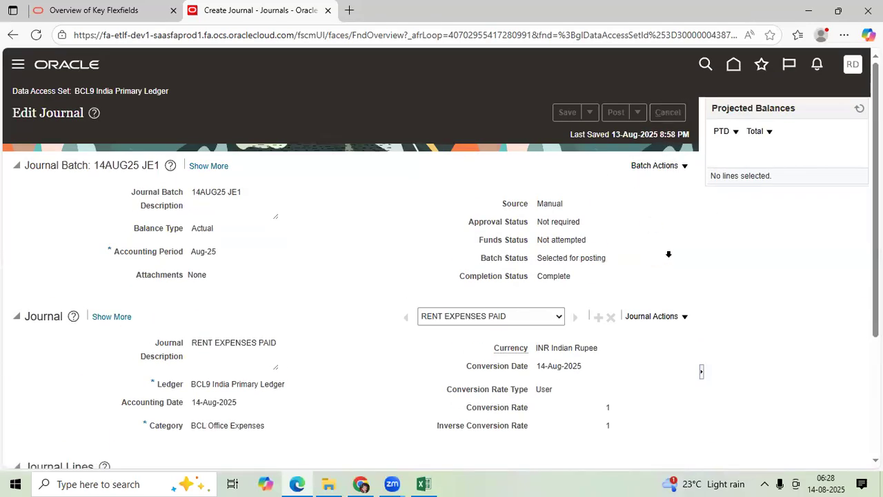
left_click(855, 192)
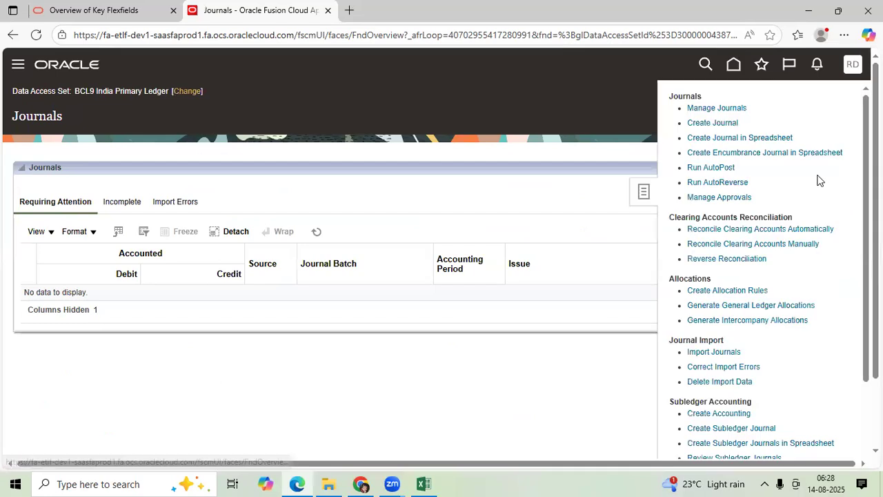
Create a new journal and name its journal batch 14AUG25 JE BATCH2
left_click(720, 124)
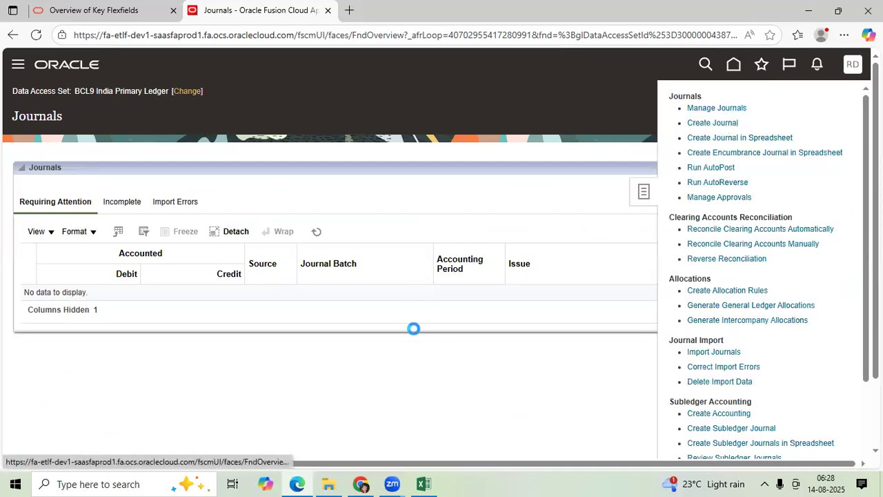
left_click(259, 187)
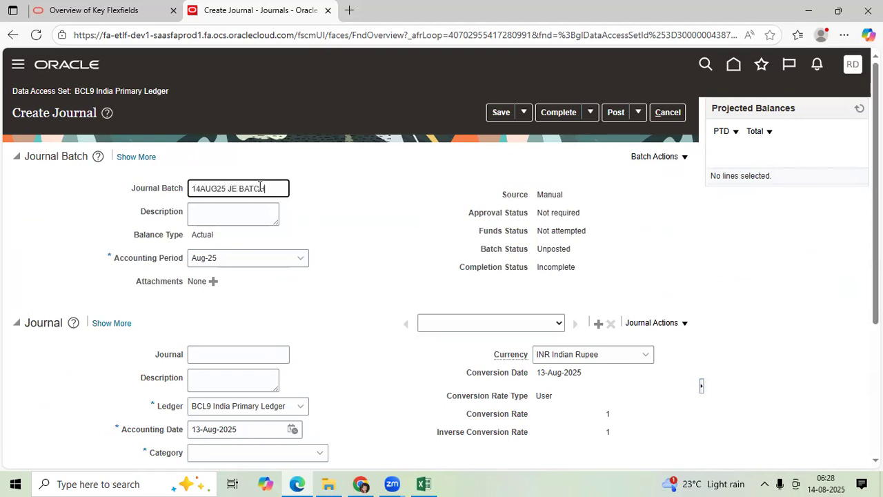
key("Tab")
key("Tab")
key("Tab")
key("Tab")
key("Tab")
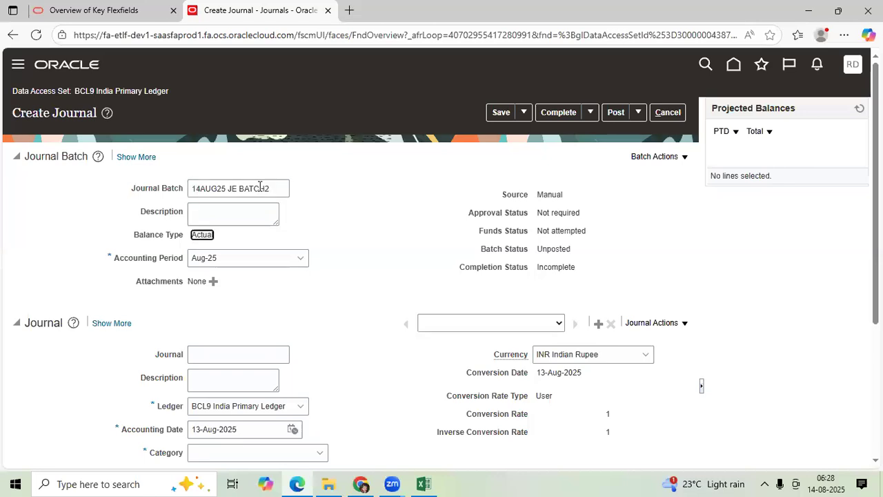
key("Tab")
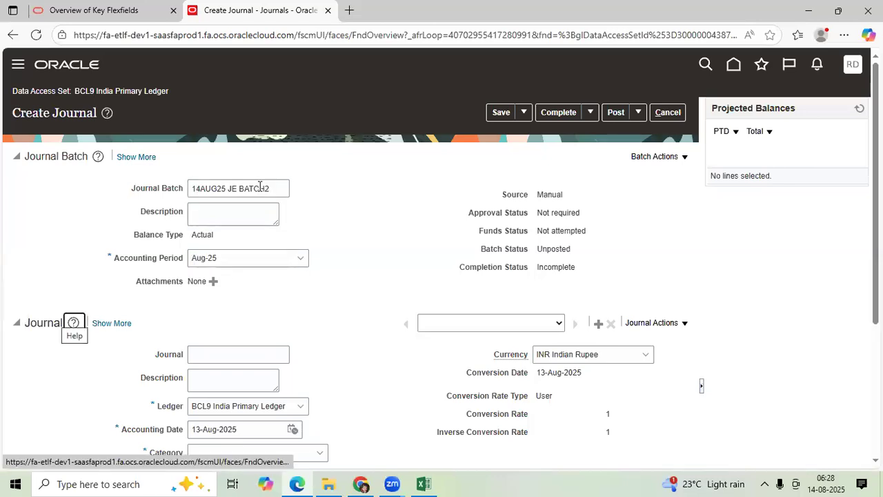
Name the journal Telephone Exp Paid
scroll(249, 191, "down", 3)
left_click(221, 160)
type("TE")
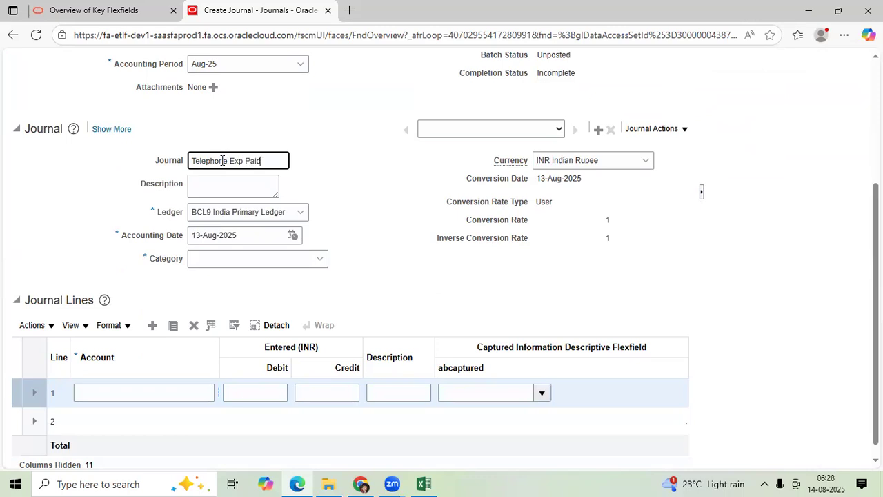
Set the journal's category to Other and its accounting date to 14-Aug-2025
key("Tab")
key("Tab")
key("Tab")
key("Tab")
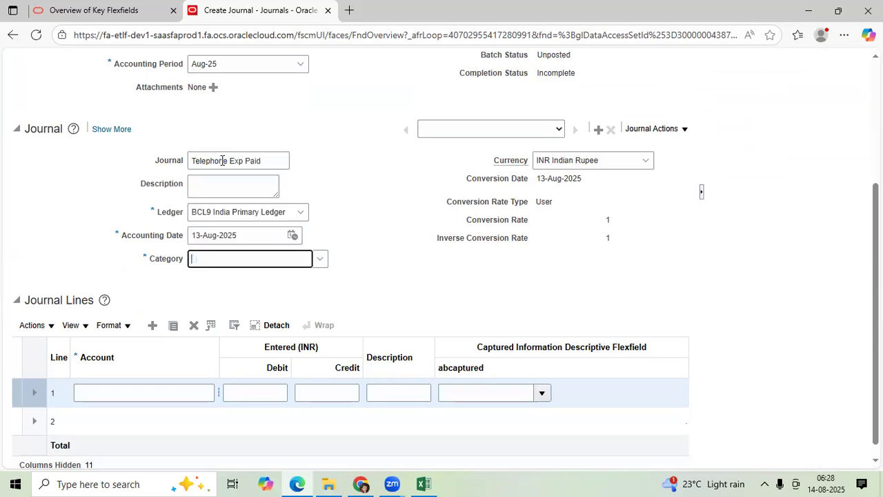
type("Oth")
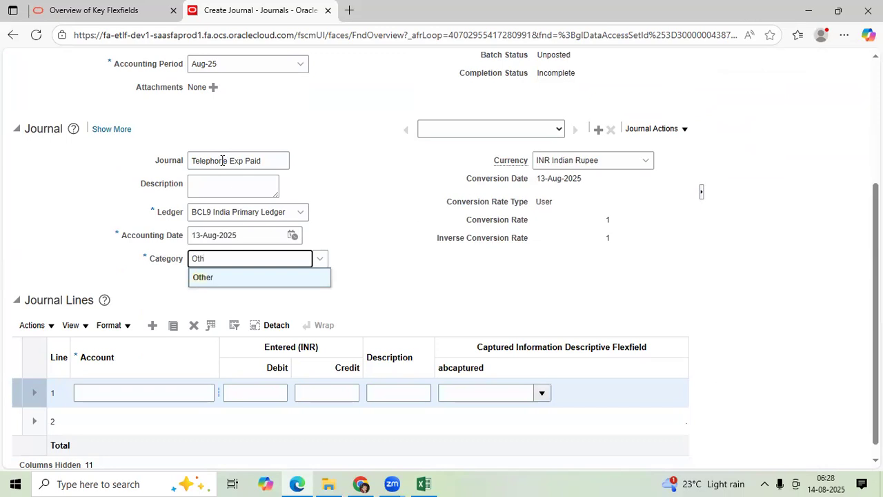
left_click(211, 276)
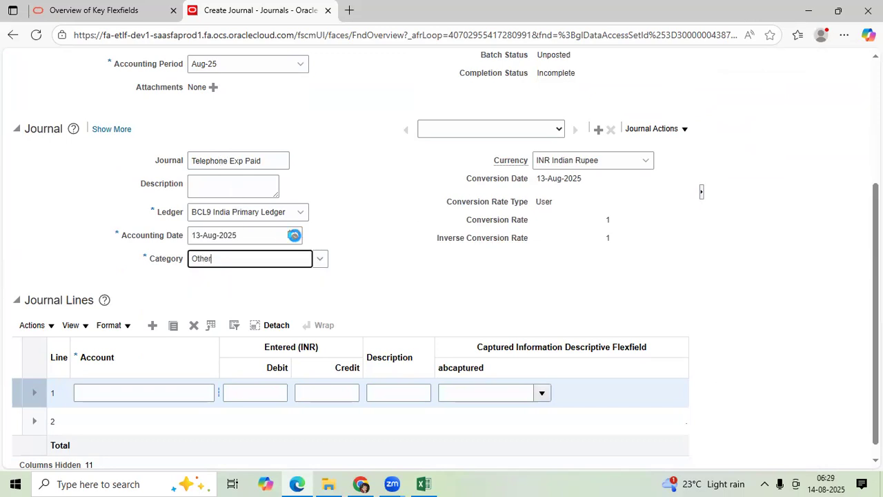
left_click(293, 236)
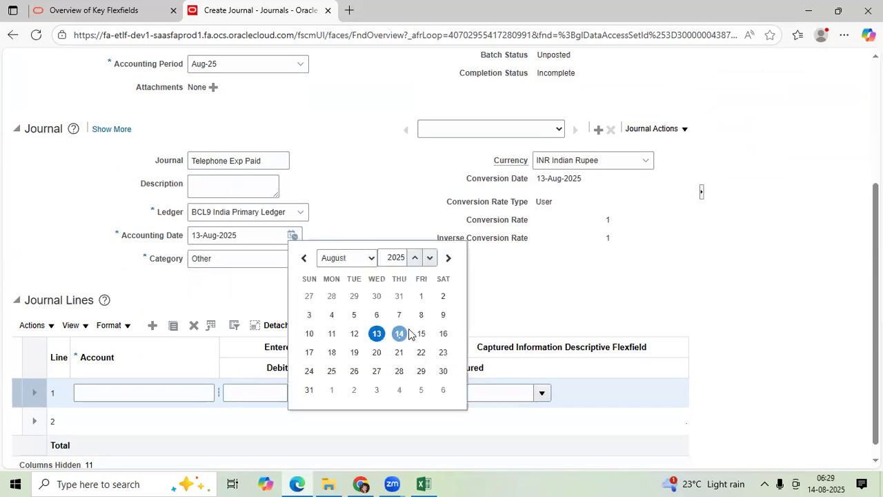
left_click(399, 332)
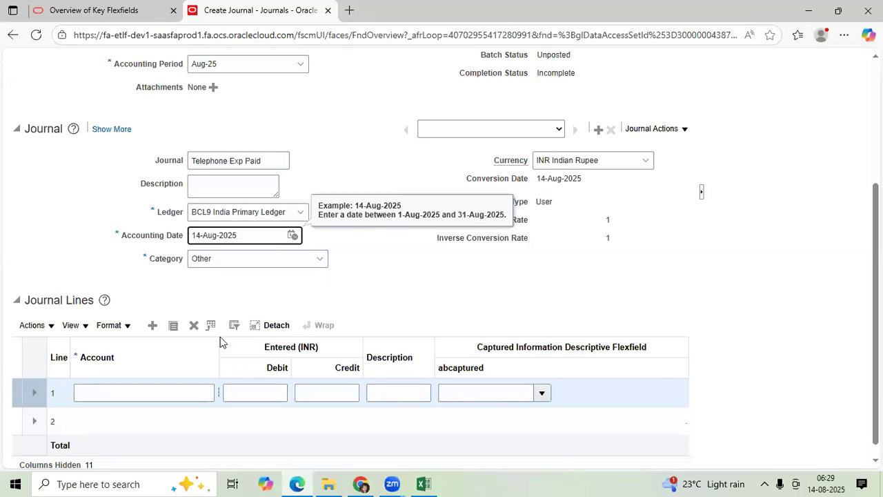
For journal line 1, search the account combinations with account 50002 Telephone Exp
left_click_drag(220, 340, 272, 351)
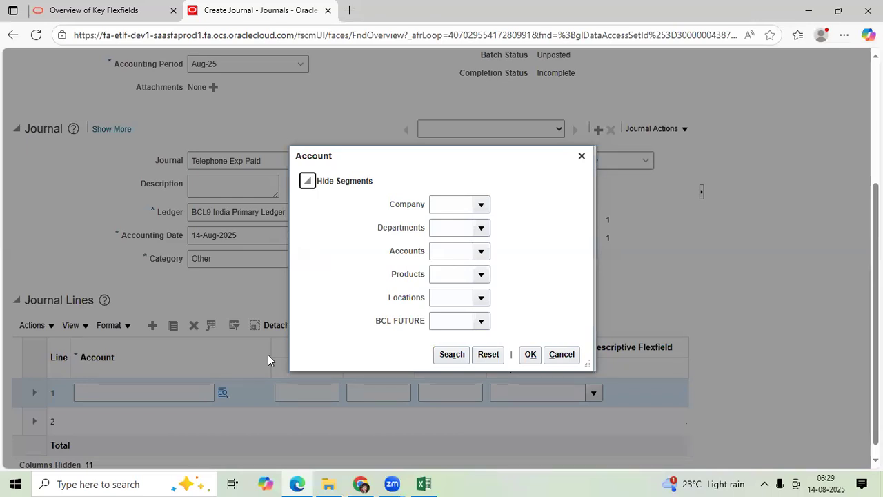
left_click(453, 253)
left_click(482, 251)
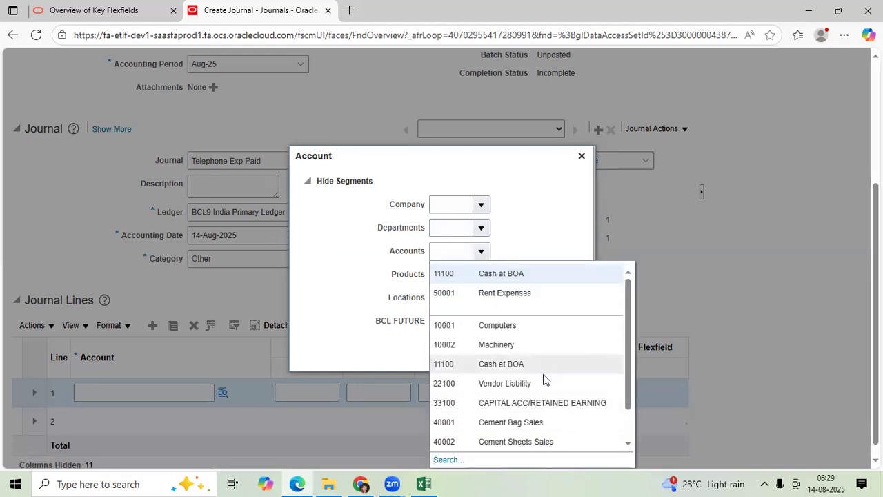
scroll(543, 374, "down", 3)
left_click(447, 452)
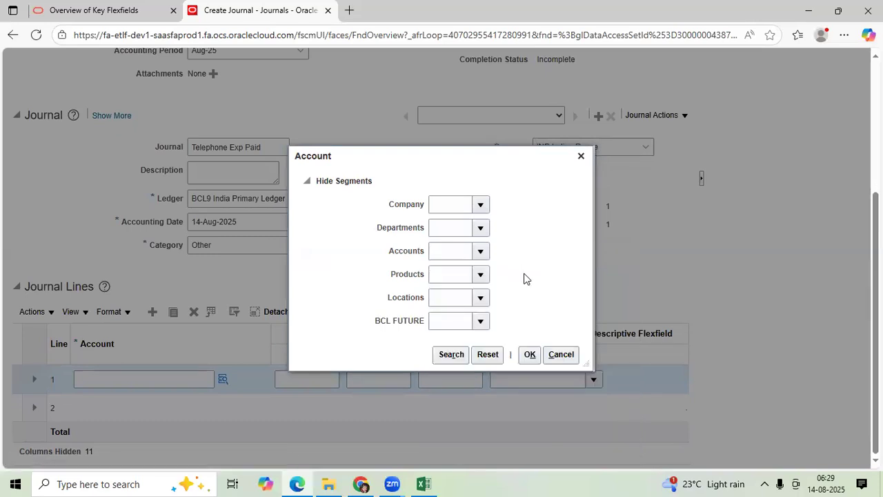
type("5")
left_click(496, 278)
left_click(449, 338)
left_click(498, 363)
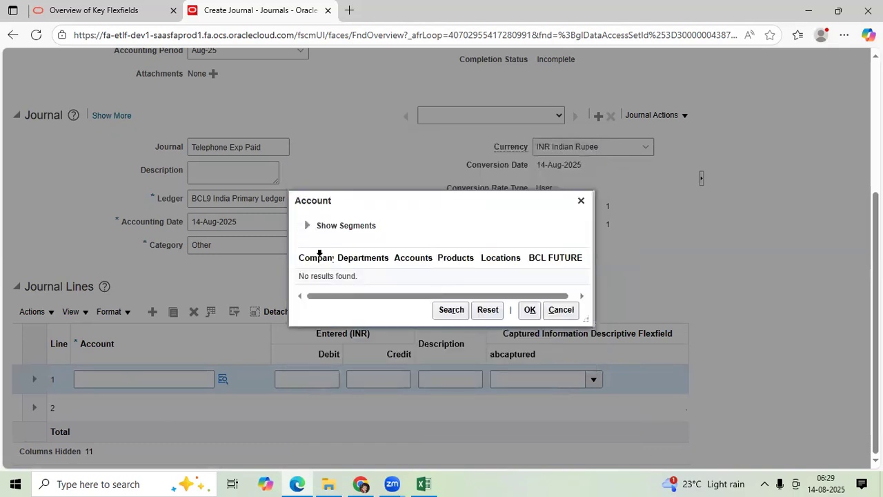
left_click(308, 226)
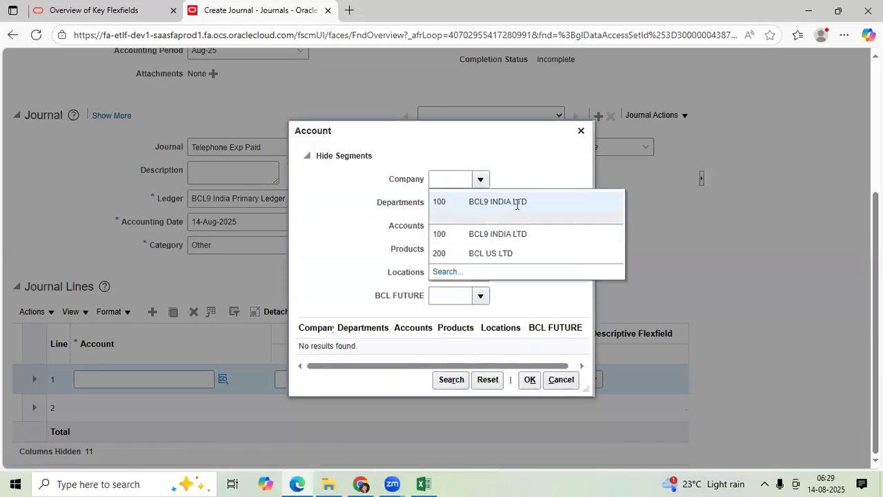
type("100")
left_click(480, 203)
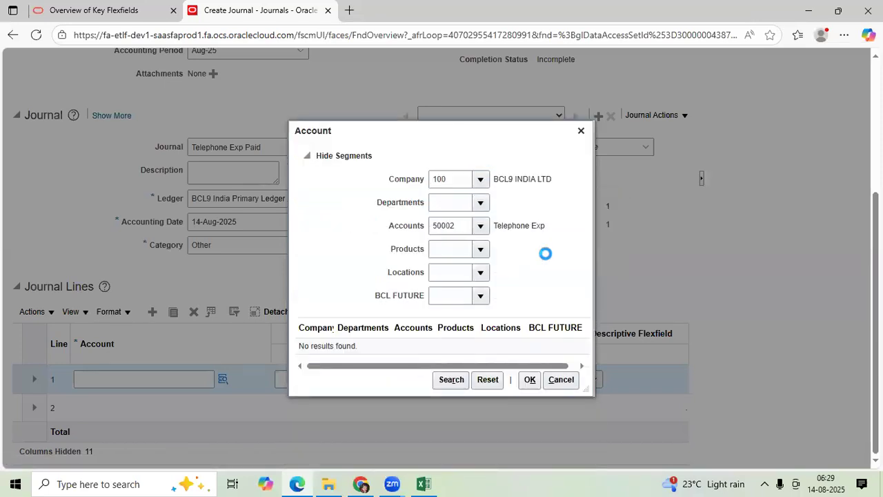
left_click(505, 225)
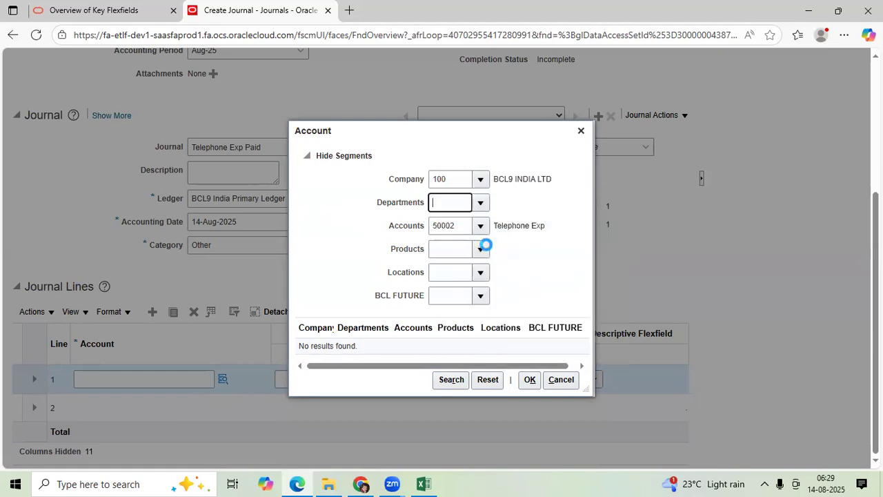
left_click(483, 251)
left_click(487, 273)
left_click(481, 273)
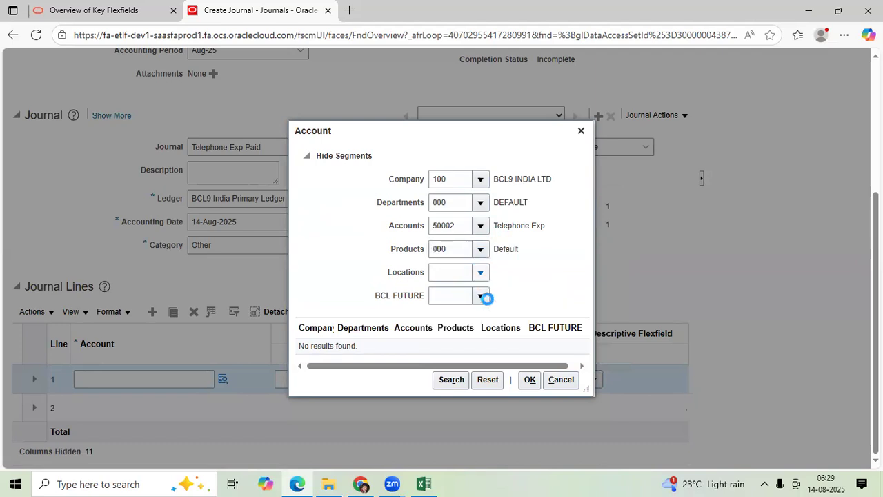
left_click(491, 294)
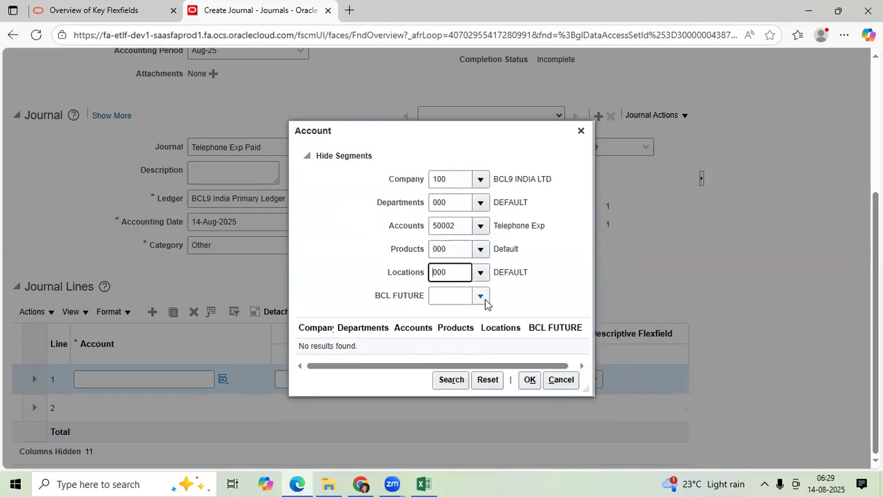
left_click(485, 300)
left_click(493, 314)
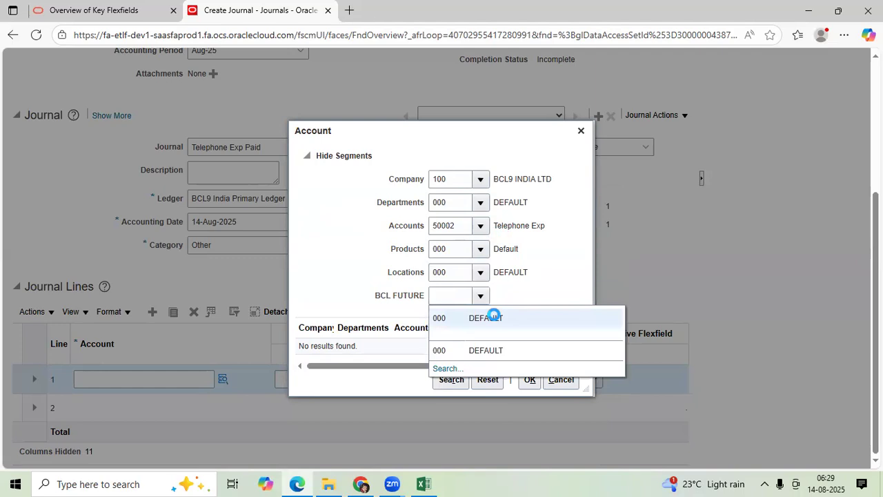
left_click(529, 379)
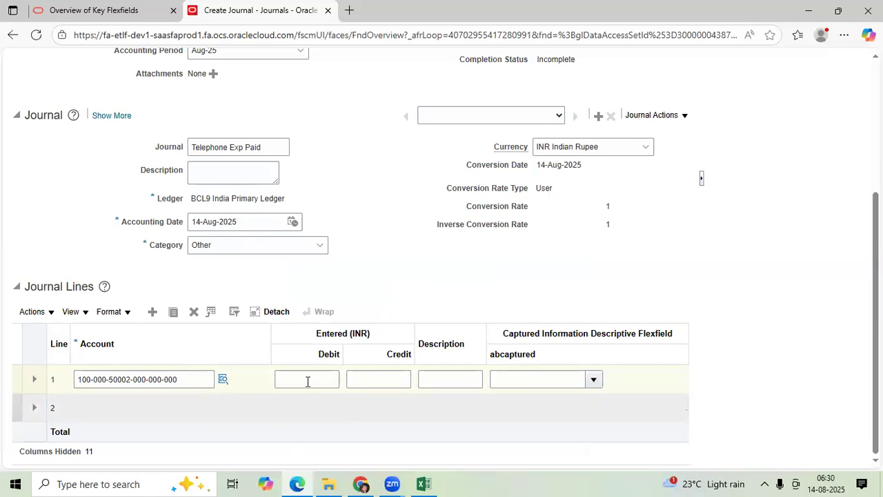
left_click(307, 380)
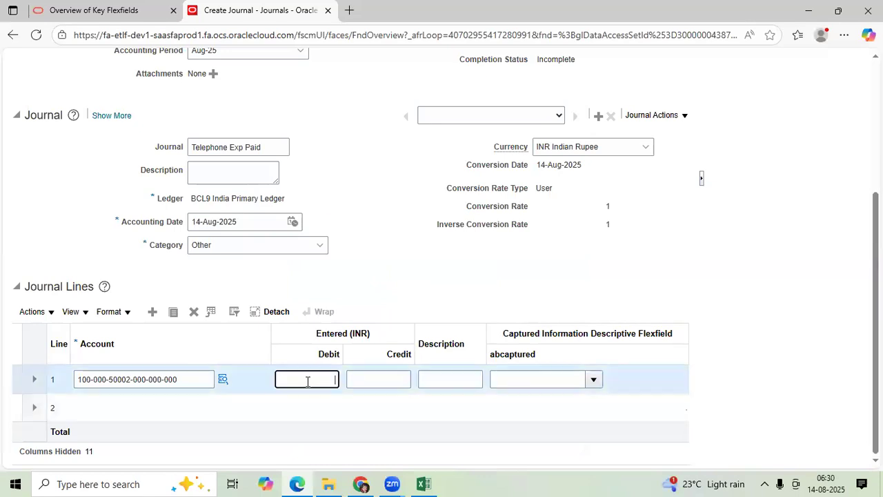
Switch to Excel and examine the unbalanced debit and credit example on the 14AUG25 sheet
left_click(424, 483)
scroll(524, 351, "up", 7)
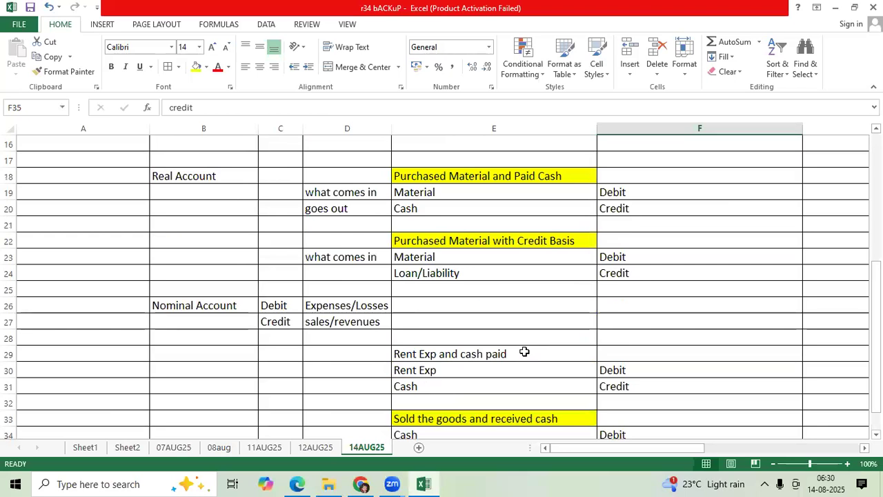
scroll(524, 351, "up", 1)
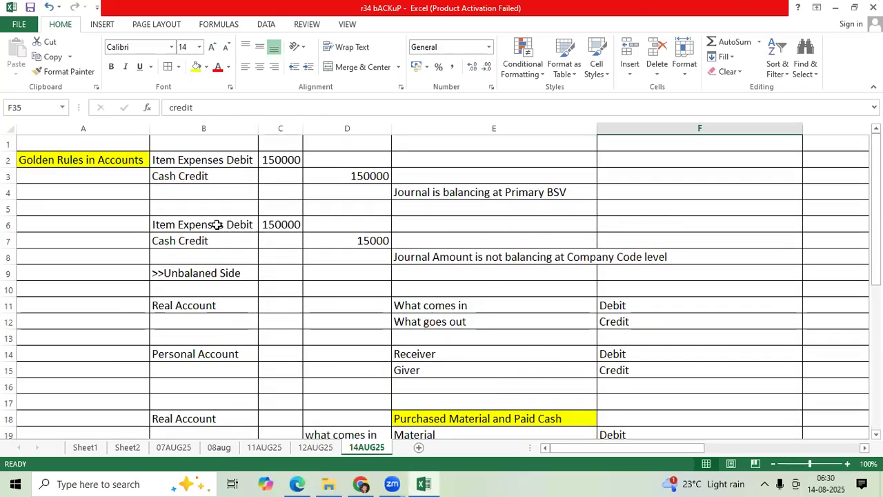
left_click_drag(217, 224, 353, 239)
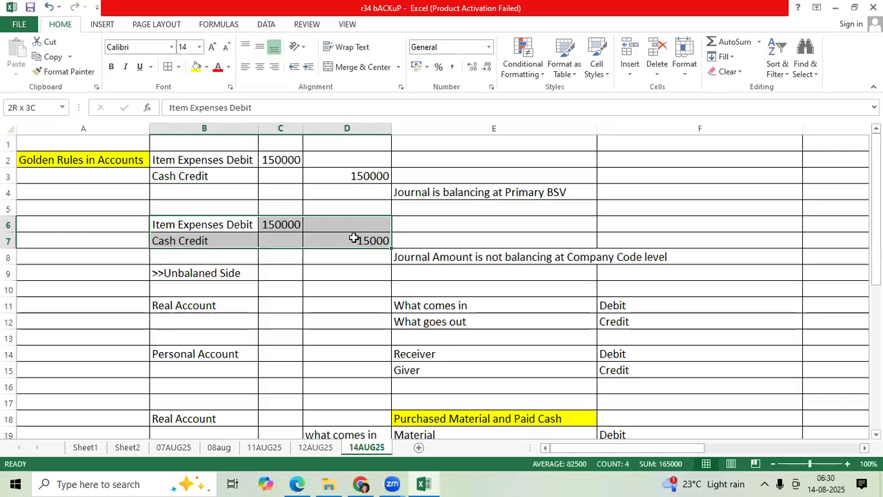
scroll(379, 312, "down", 7)
scroll(379, 313, "down", 7)
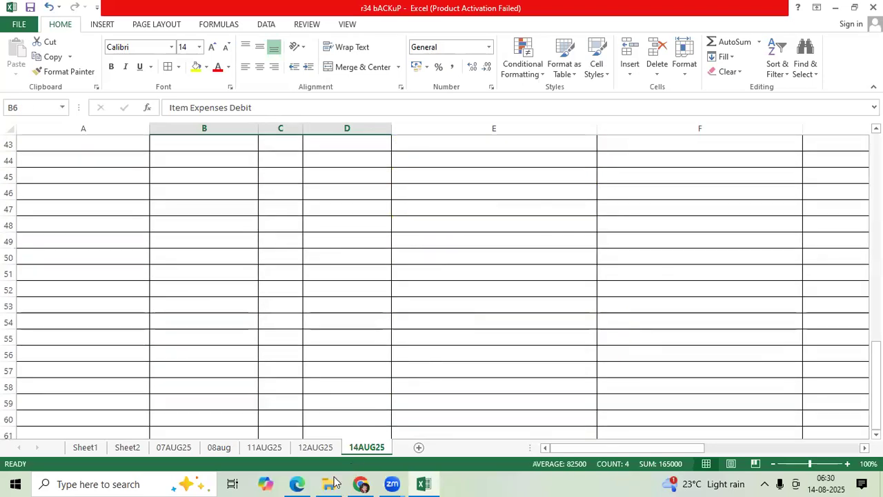
Return to the Oracle journal in Edge and enter a debit of 10000 on journal line 1
mouse_move(301, 483)
left_click(296, 423)
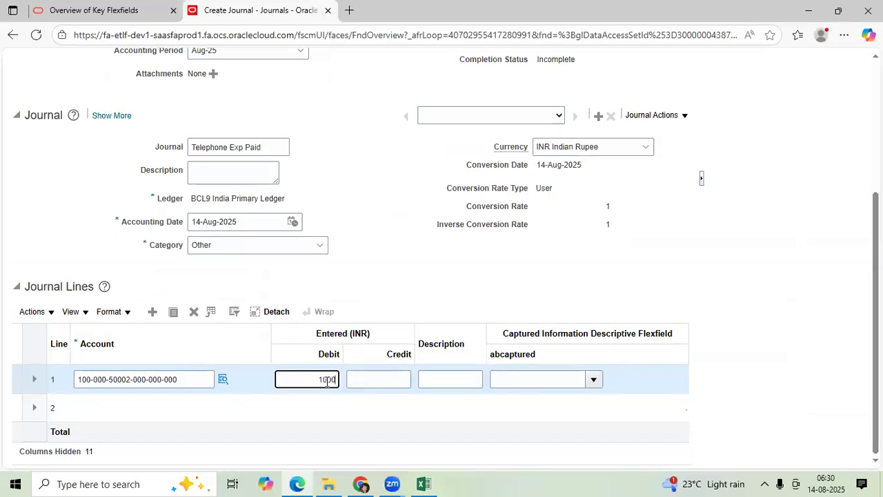
left_click(103, 409)
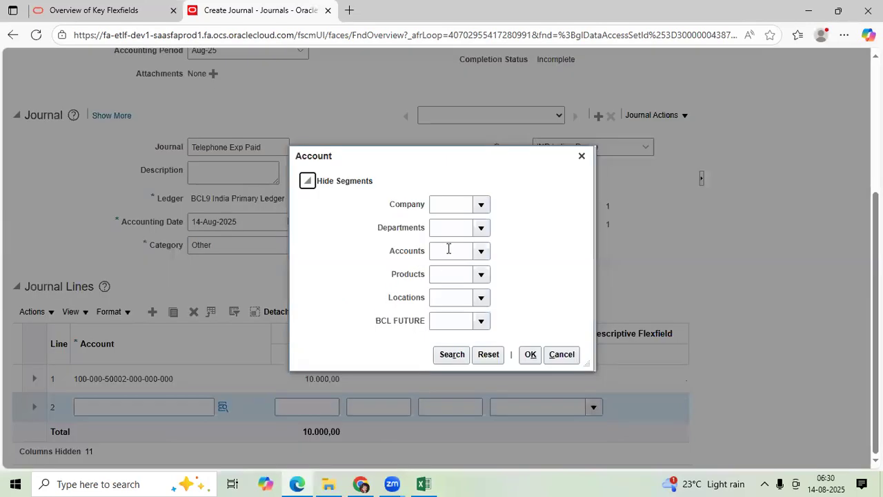
left_click(449, 250)
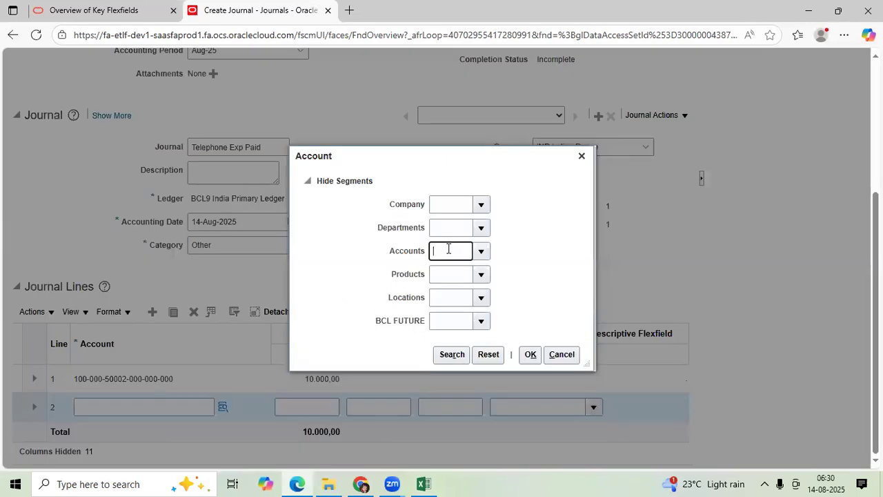
type("11")
left_click(457, 273)
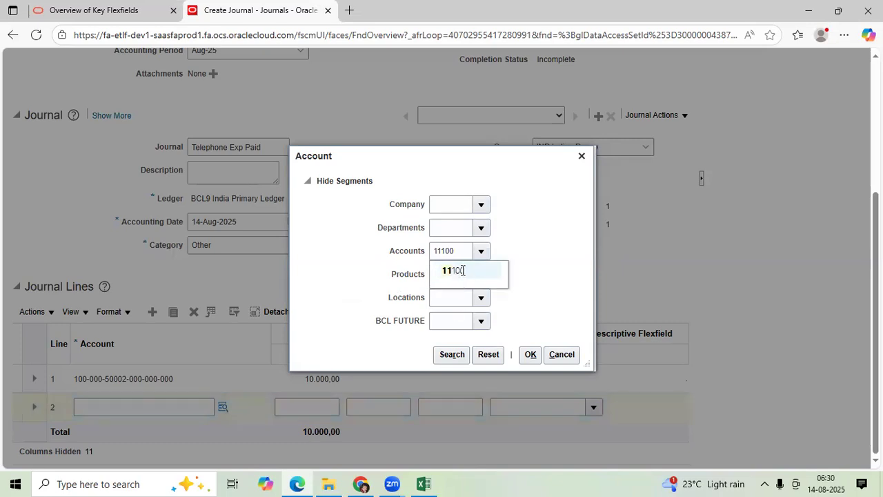
left_click(452, 353)
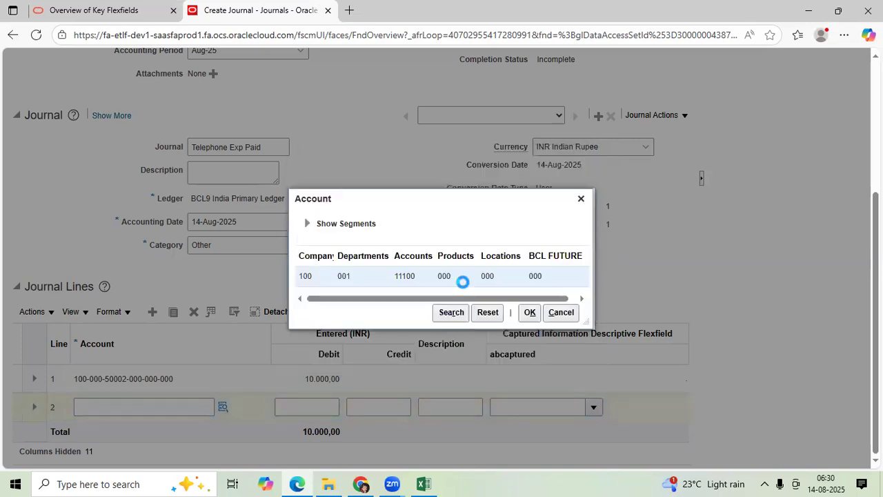
left_click(530, 313)
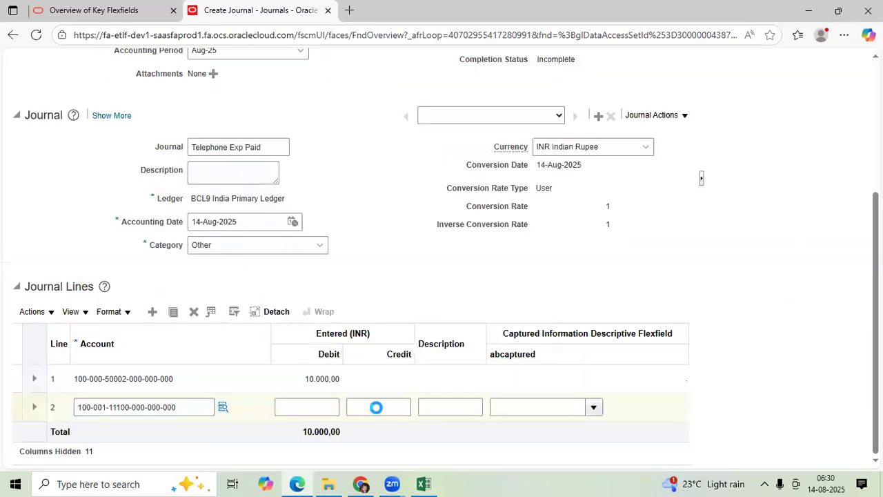
left_click(377, 409)
type("1000")
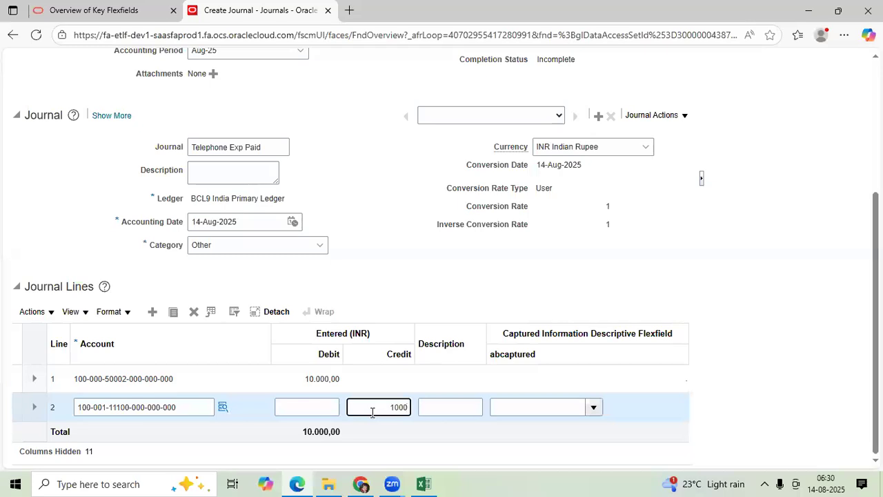
Save the 14AUG25 JE BATCH2 journal batch
scroll(664, 373, "up", 3)
left_click(501, 113)
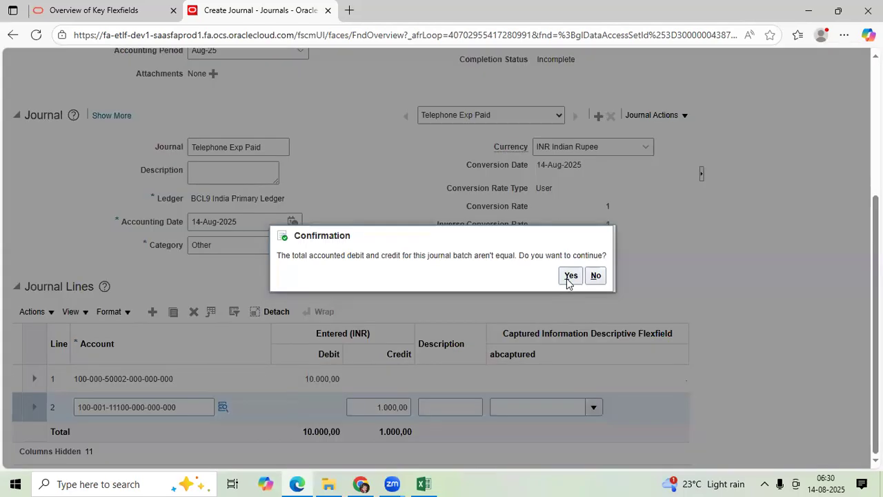
left_click(570, 275)
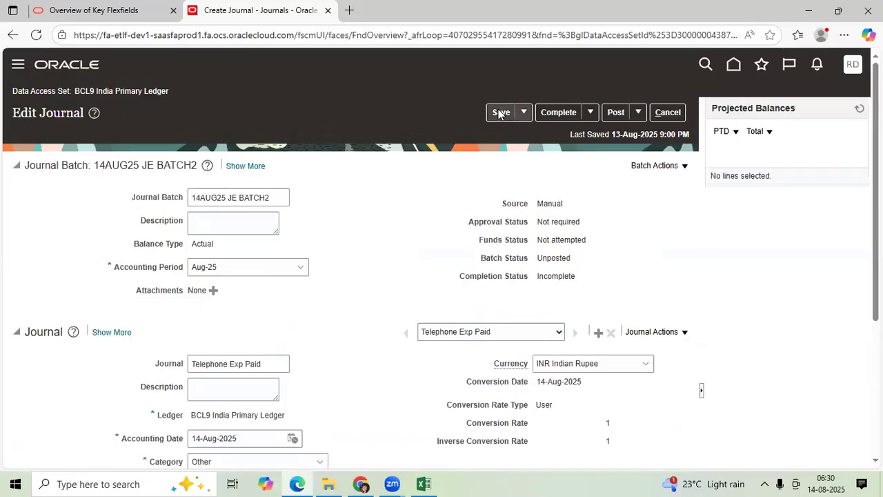
Save the 14AUG25 JE BATCH2 journal batch and mark it complete, accepting the unequal debit and credit totals
left_click(499, 112)
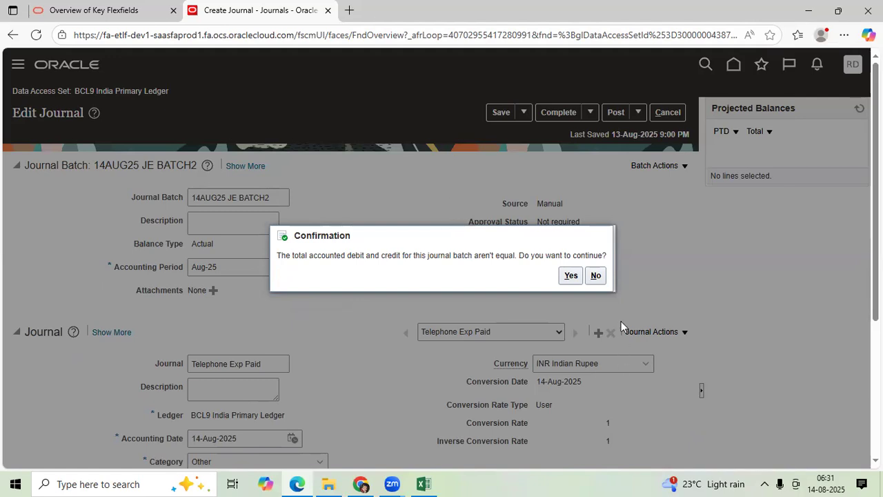
left_click(565, 275)
left_click(552, 114)
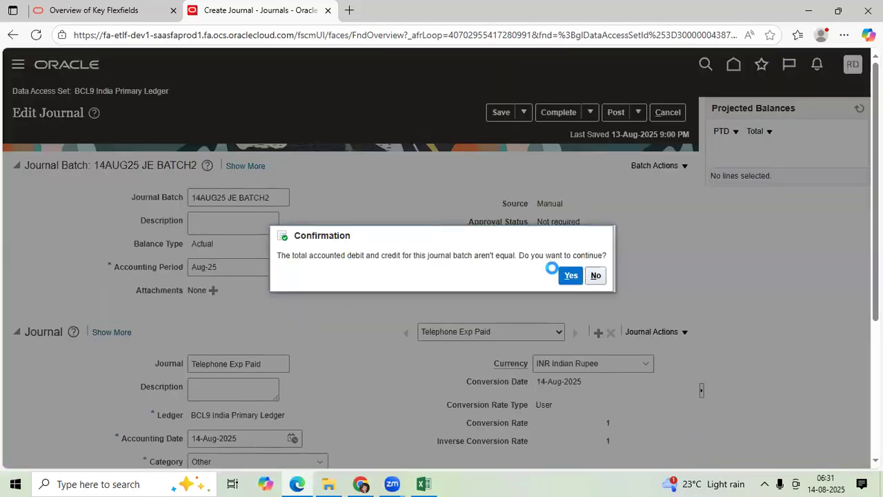
left_click(568, 275)
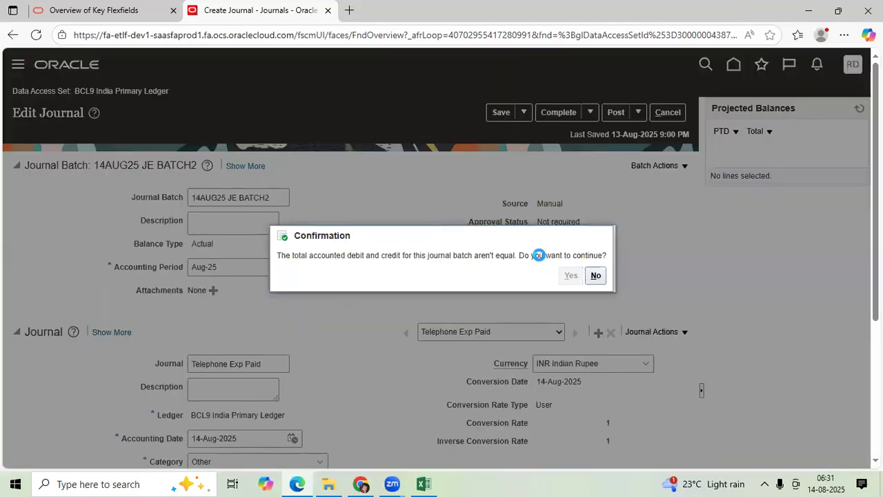
Submit the unbalanced 14AUG25 JE BATCH2 batch for posting and acknowledge the submission
left_click(616, 112)
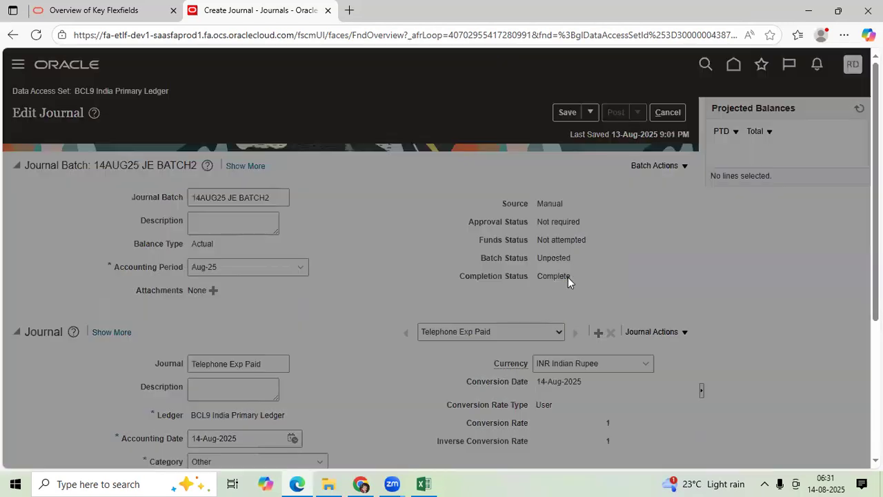
left_click(570, 275)
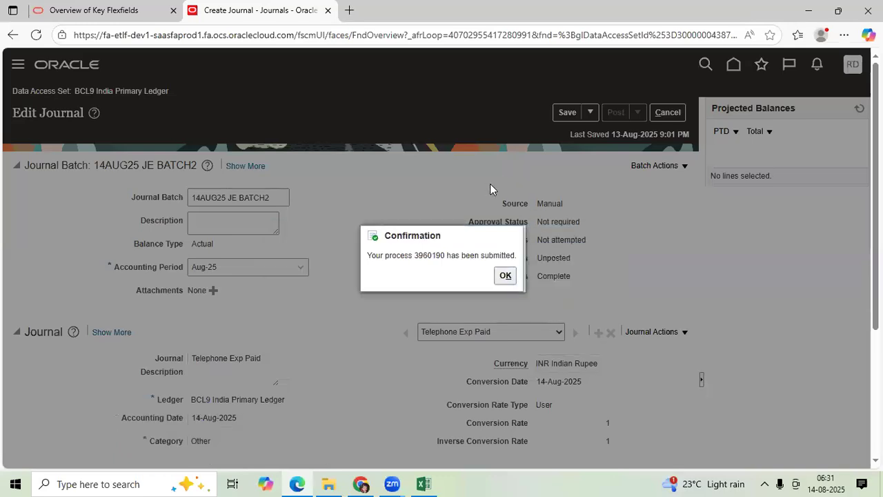
left_click(507, 276)
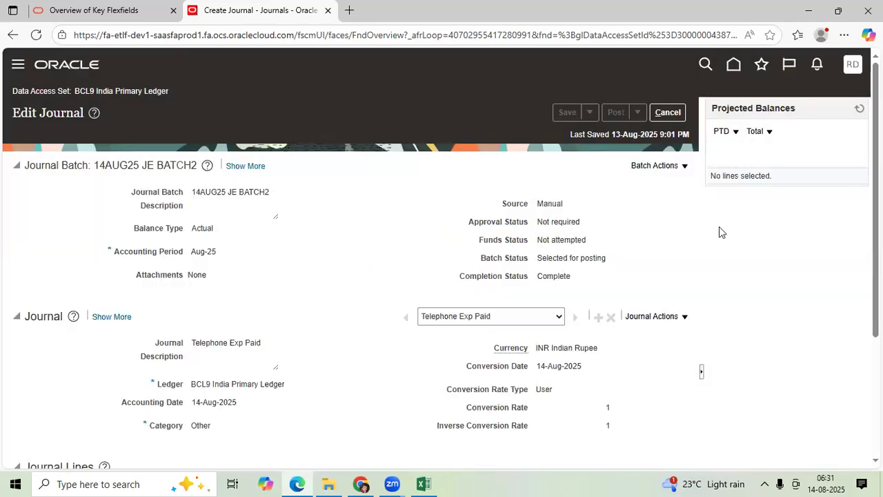
Review the journal line amounts and batch status, and refresh the projected balances
scroll(372, 402, "down", 3)
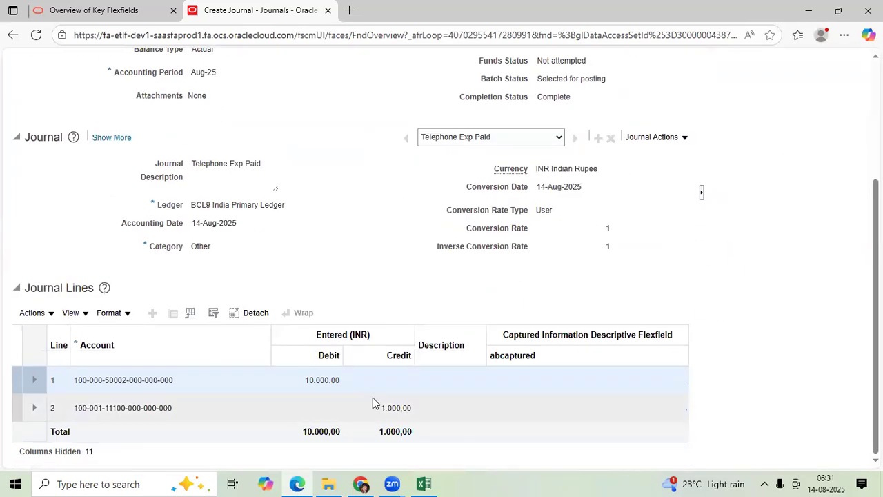
scroll(362, 403, "up", 3)
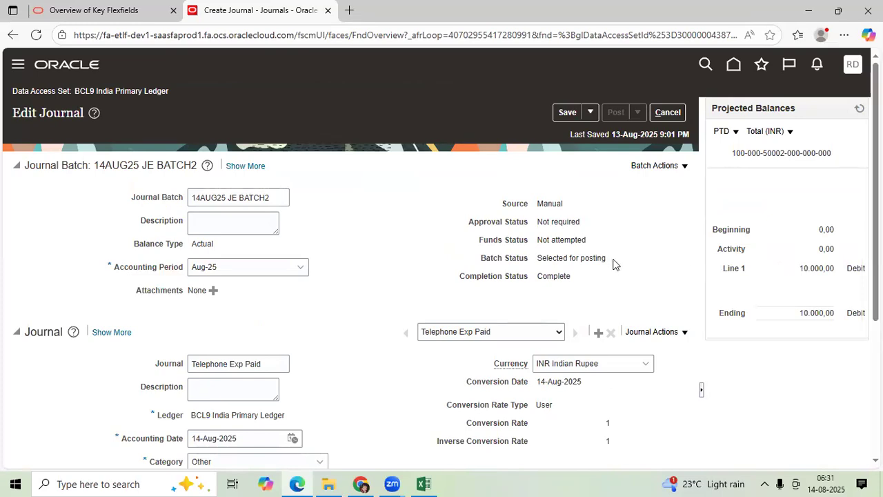
left_click(862, 110)
left_click(859, 111)
left_click(860, 111)
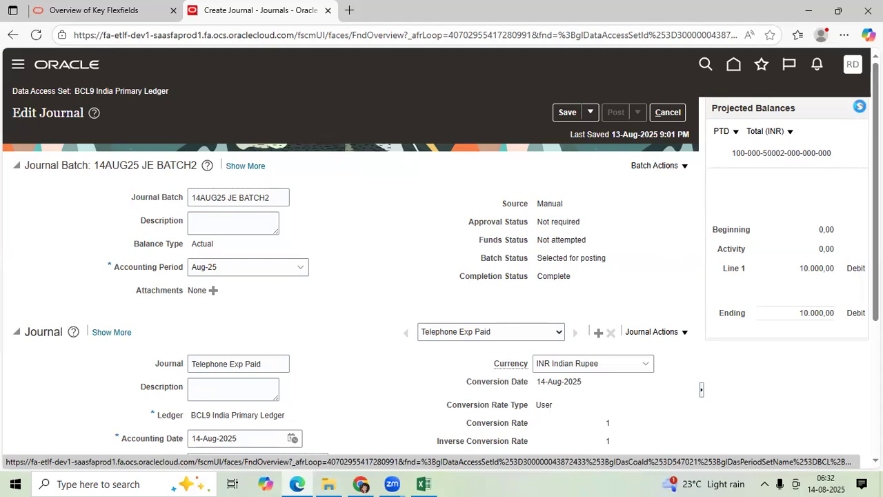
Leave the journal, refresh the list of journals requiring attention, and open 14AUG25 JE BATCH2 from it
left_click(669, 115)
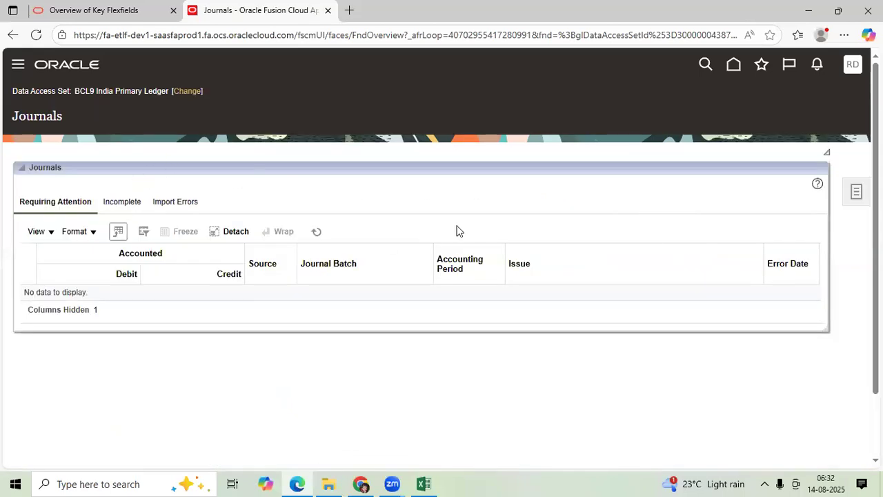
left_click(316, 231)
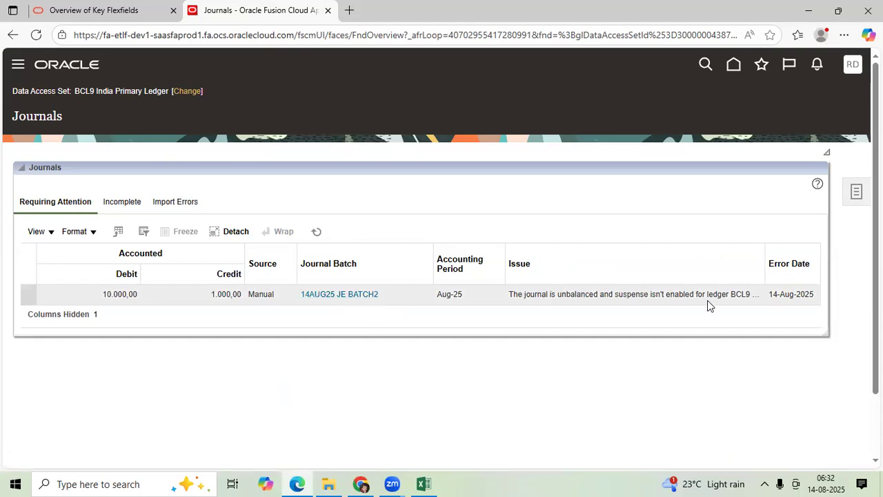
left_click(334, 296)
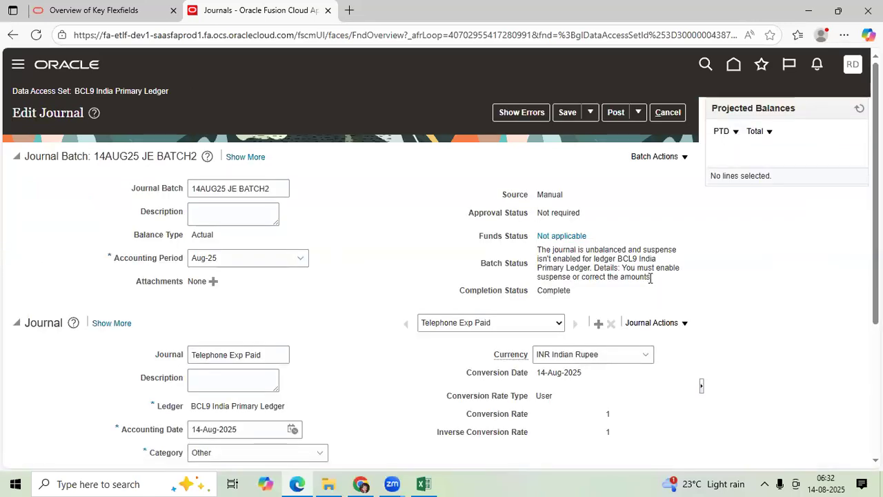
Copy the batch status error message into cell B37 of the 14AUG25 sheet in Excel and save the workbook
left_click_drag(652, 277, 536, 255)
key("ctrl+c")
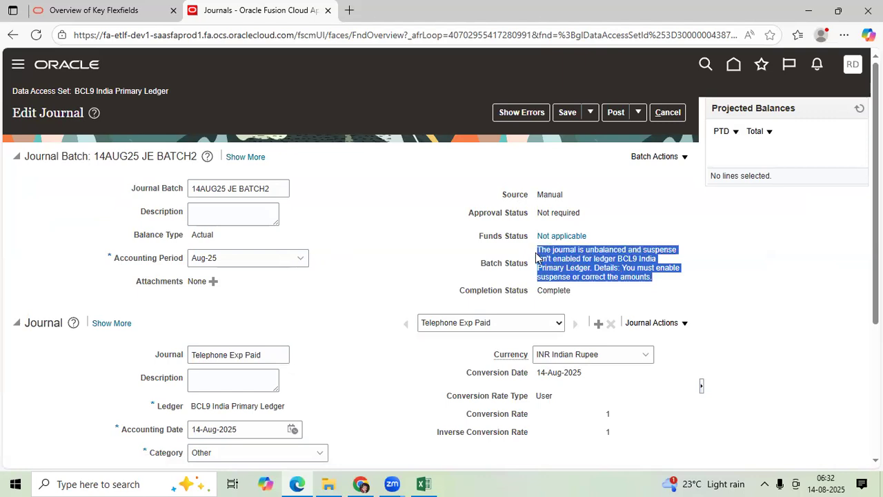
left_click(555, 320)
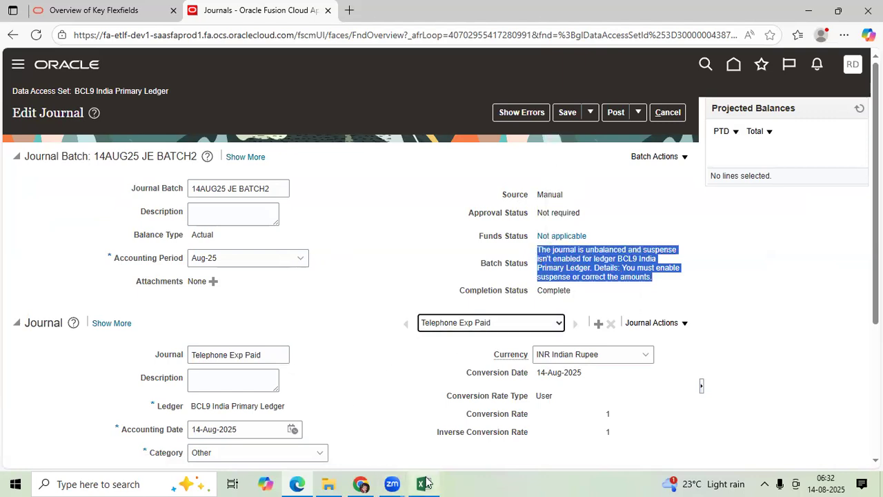
left_click(423, 483)
scroll(396, 301, "up", 3)
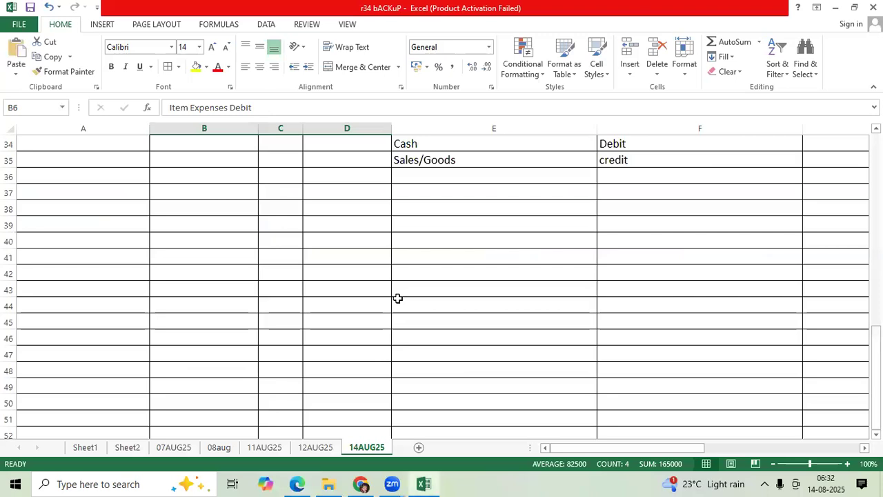
scroll(398, 298, "up", 1)
left_click(227, 243)
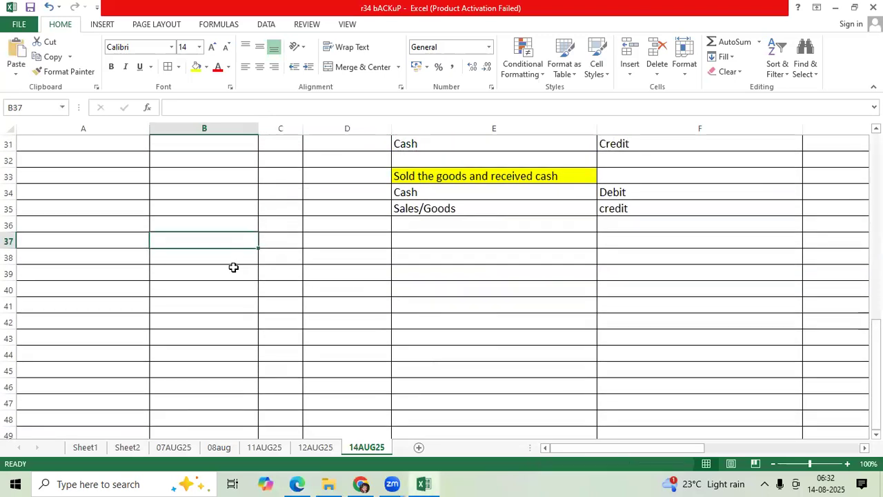
key("ctrl+v")
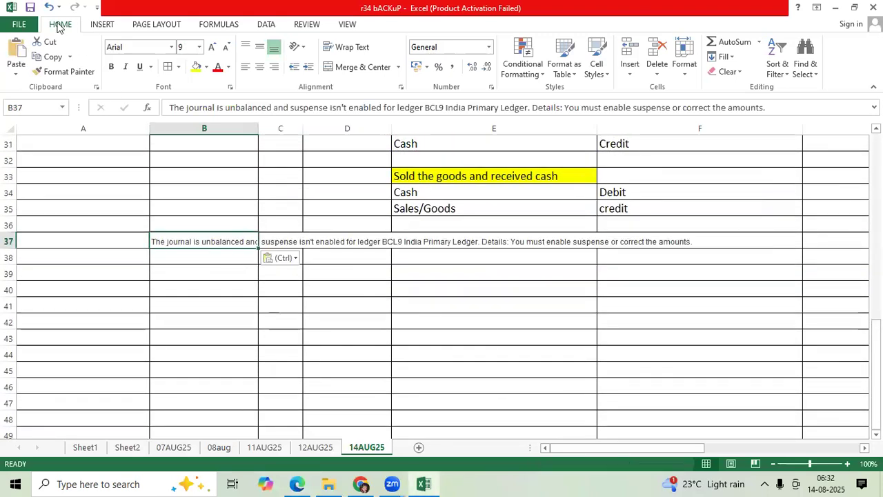
left_click(30, 8)
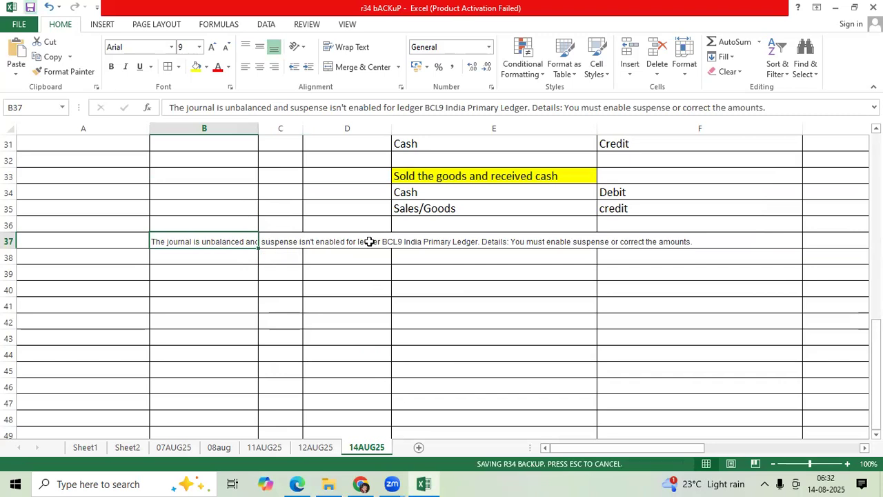
Apply the formatting of the Sales/Goods cell E35 to the pasted error message in cell B37
left_click(429, 205)
left_click(81, 73)
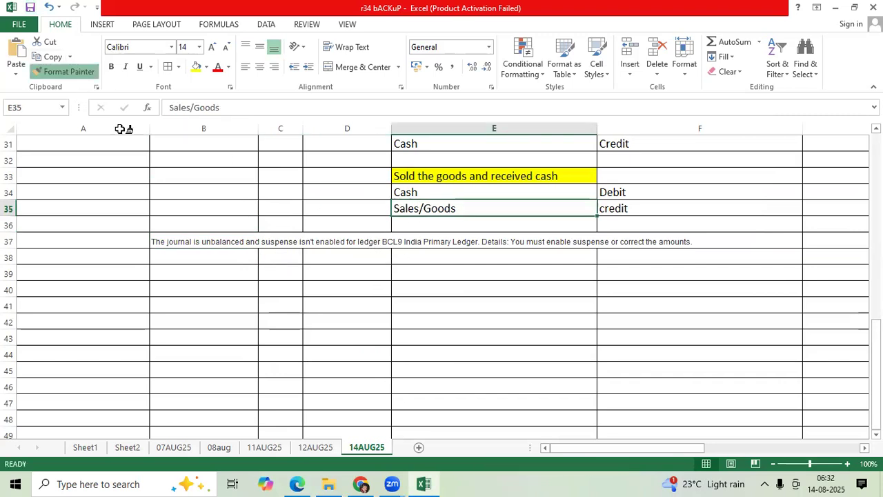
left_click(188, 242)
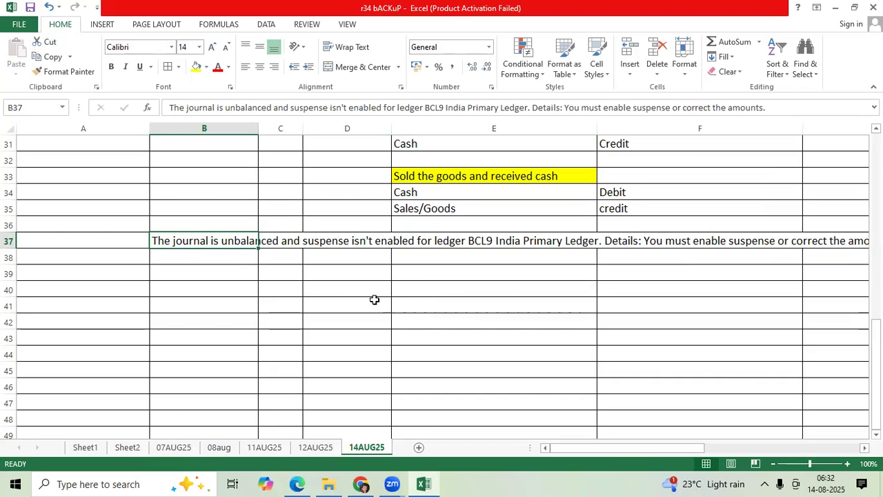
Enter "1st Solution" in cell D39 and "Correct the Amounts and Post it" in cell E39
left_click(341, 275)
double_click(344, 275)
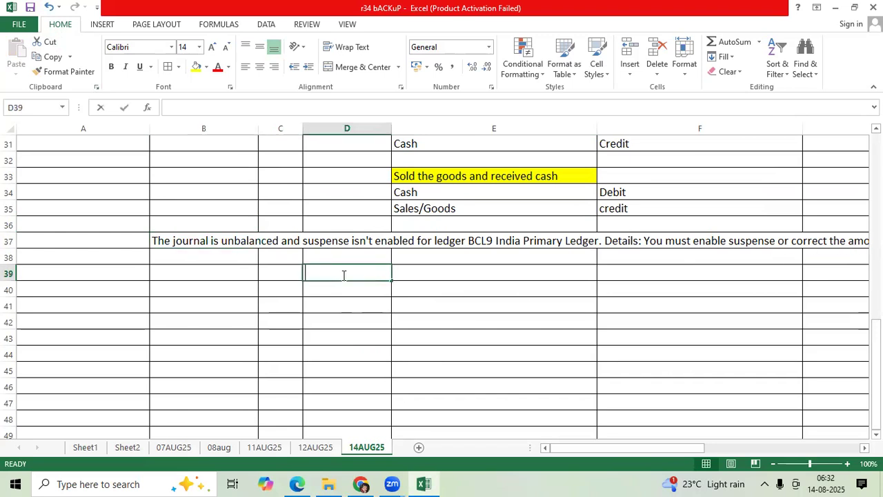
type("1st Solution")
key("Tab")
type("Correct the Am")
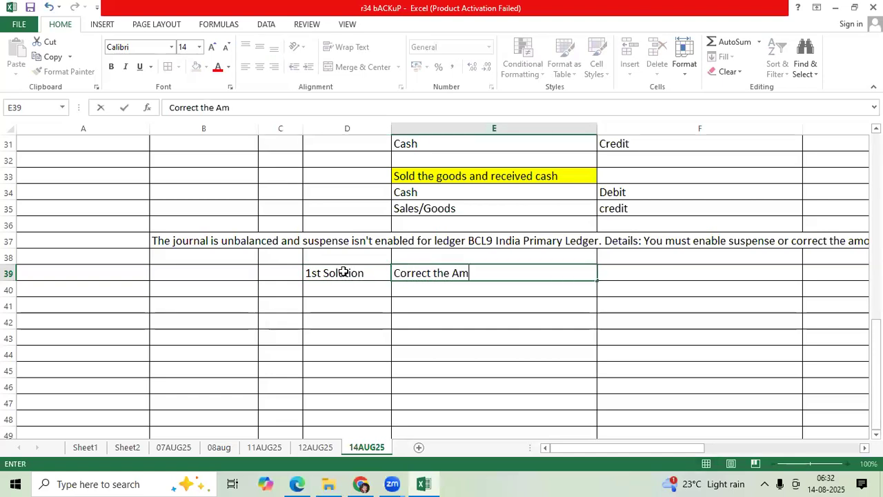
type("ounts and Post it")
key("ctrl+Return")
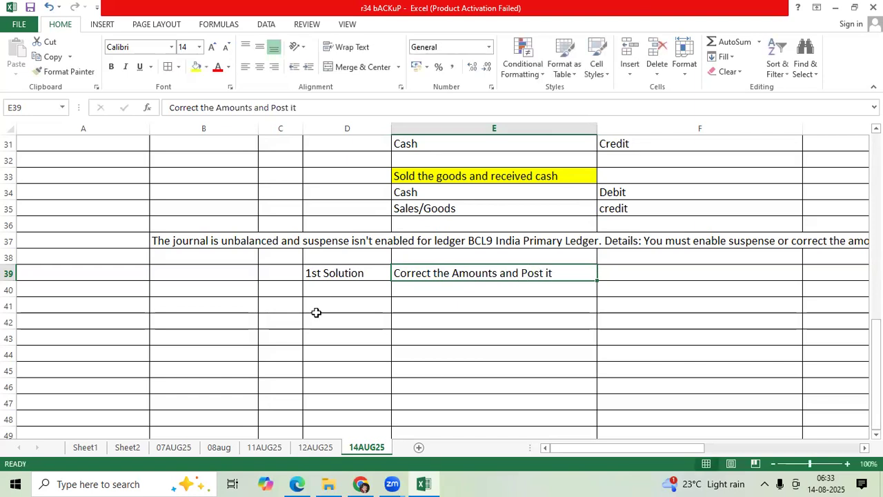
Return to Oracle in Edge, close the open journal, and go to the Manage Journals page
mouse_move(297, 482)
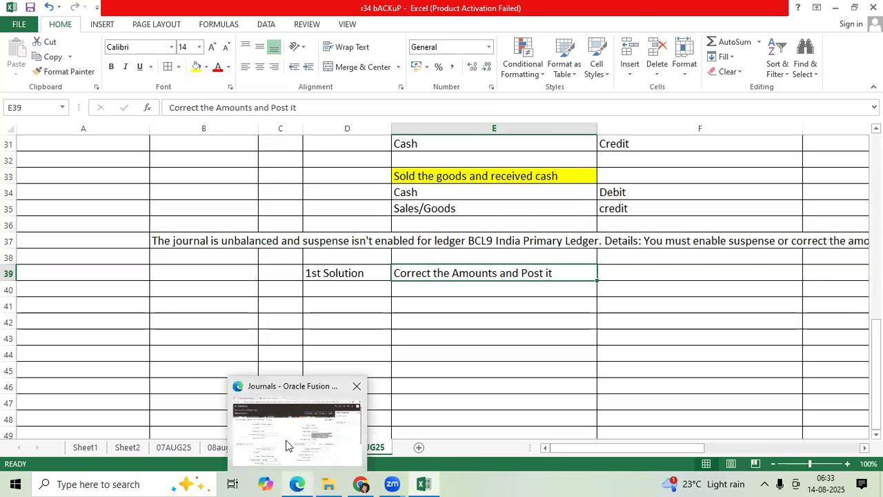
left_click(289, 434)
left_click(668, 112)
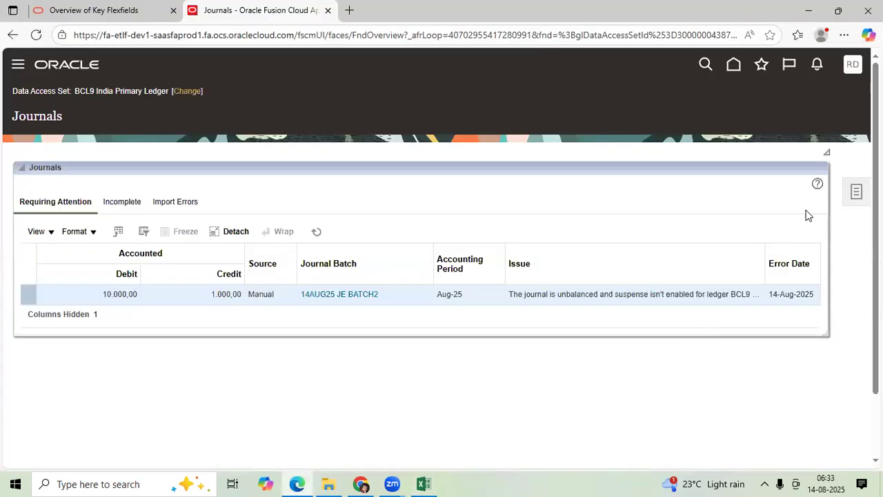
left_click(853, 202)
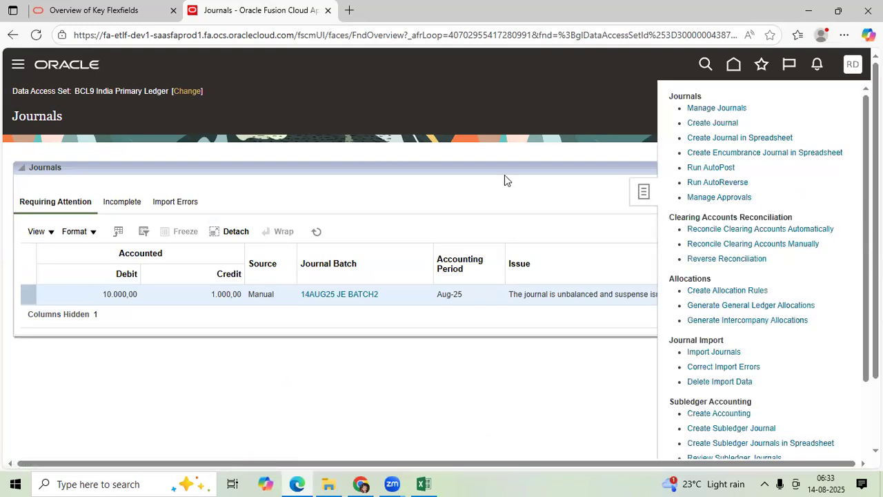
left_click(716, 109)
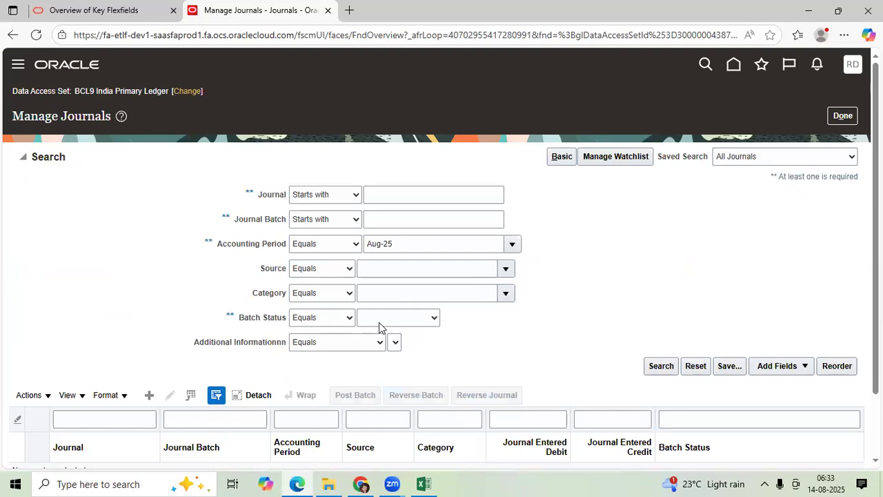
Search for Aug-25 journals with batch status Error and open the Telephone Exp Paid journal
left_click(394, 318)
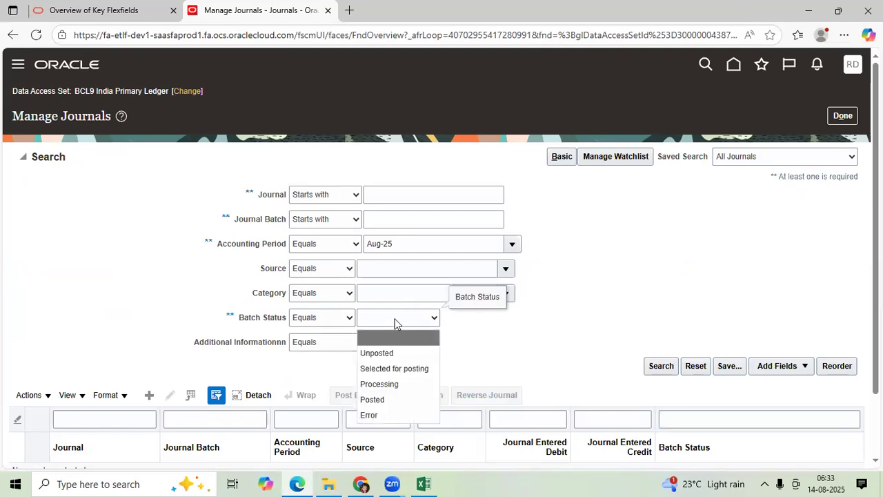
left_click(385, 415)
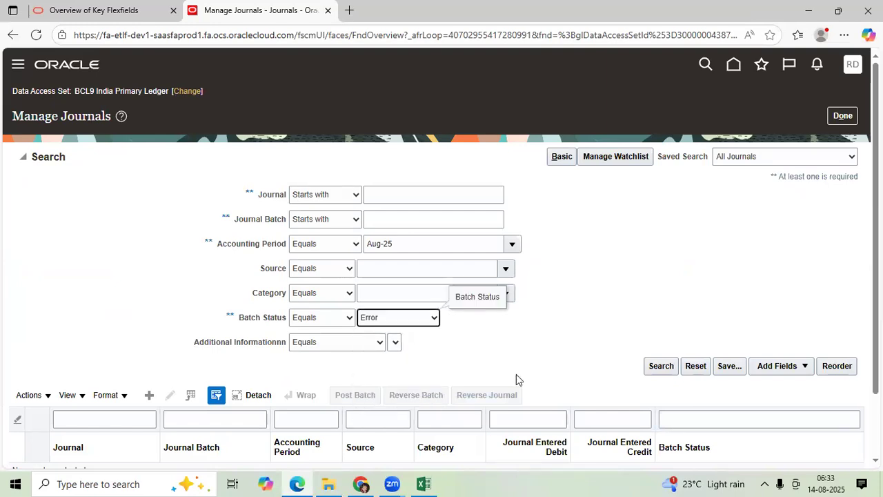
left_click(660, 367)
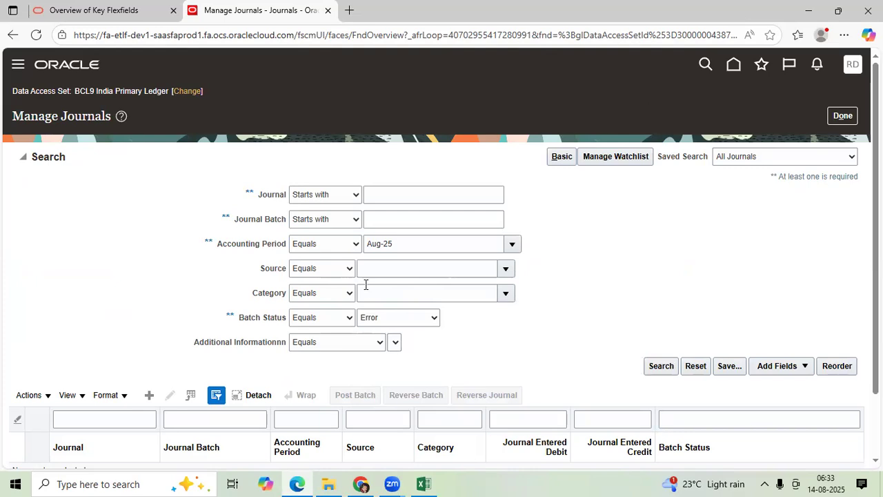
left_click(218, 192)
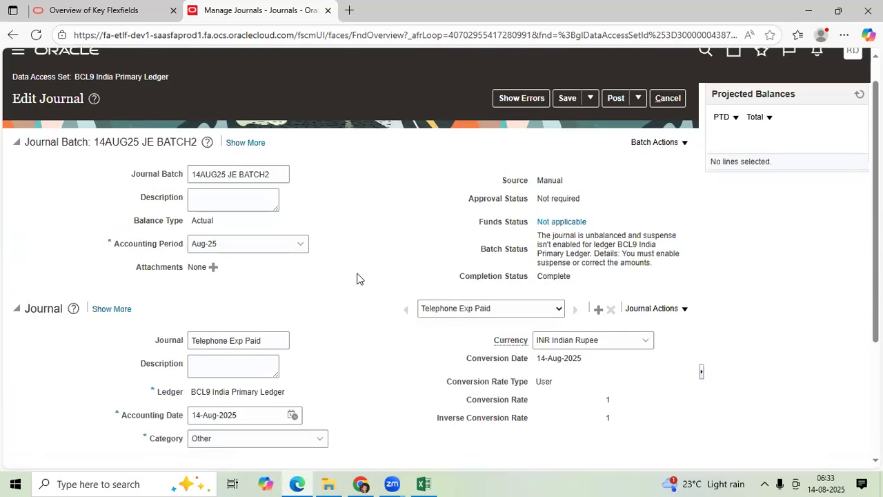
Set the credit on journal line 2 to 10000
scroll(355, 386, "down", 3)
left_click(340, 406)
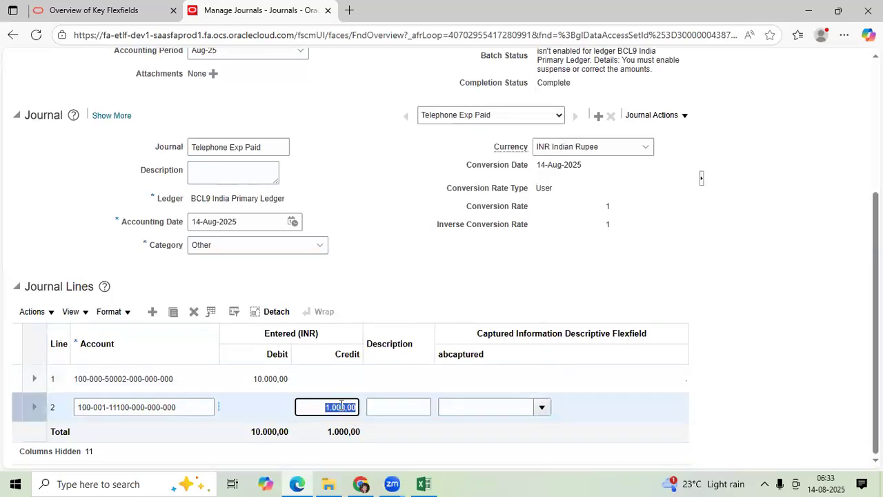
type("1")
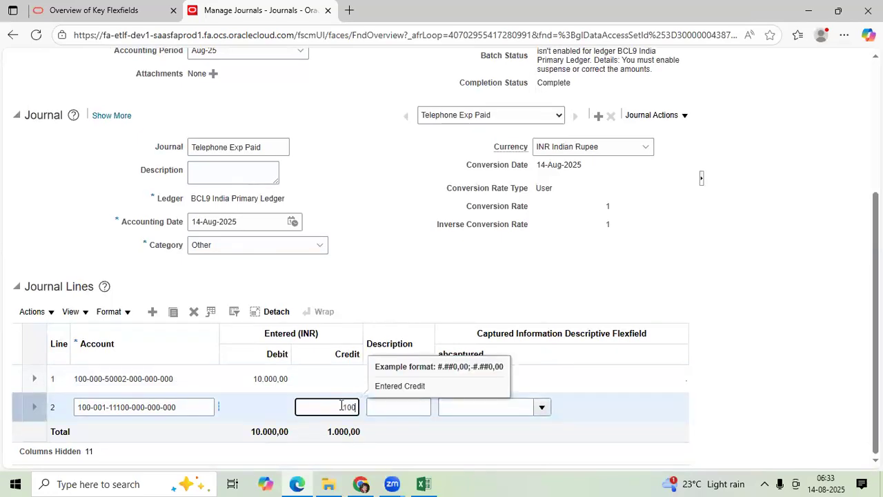
left_click(724, 267)
Save the corrected 14AUG25 JE BATCH2 batch and submit it for posting
scroll(679, 264, "up", 3)
left_click(567, 114)
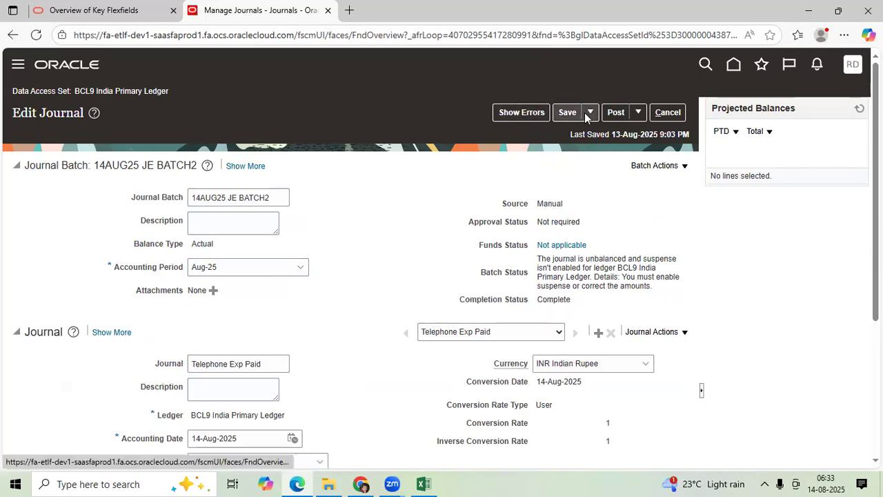
left_click(611, 109)
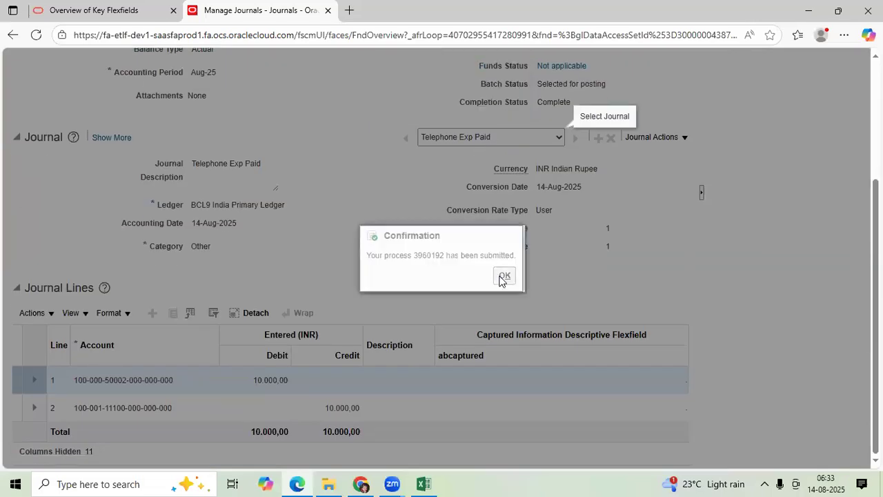
Dismiss the posting confirmation, close the Telephone Exp Paid journal, and switch to the Excel workbook
left_click(504, 275)
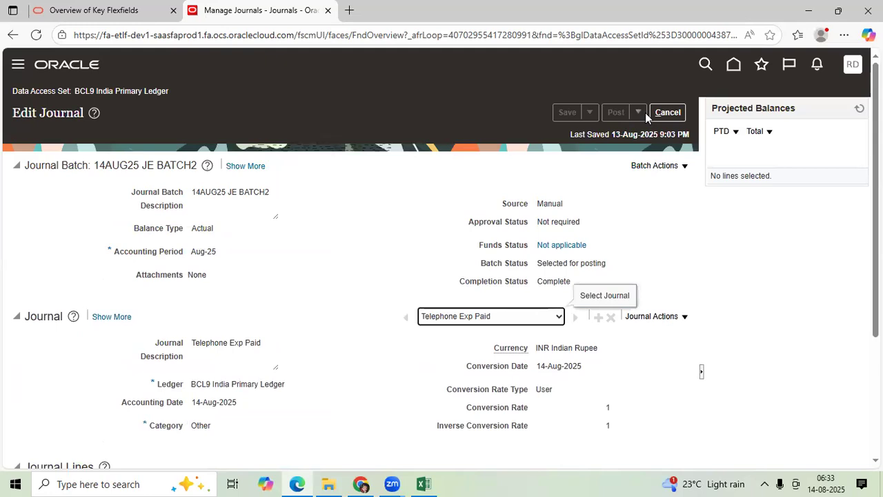
left_click(662, 113)
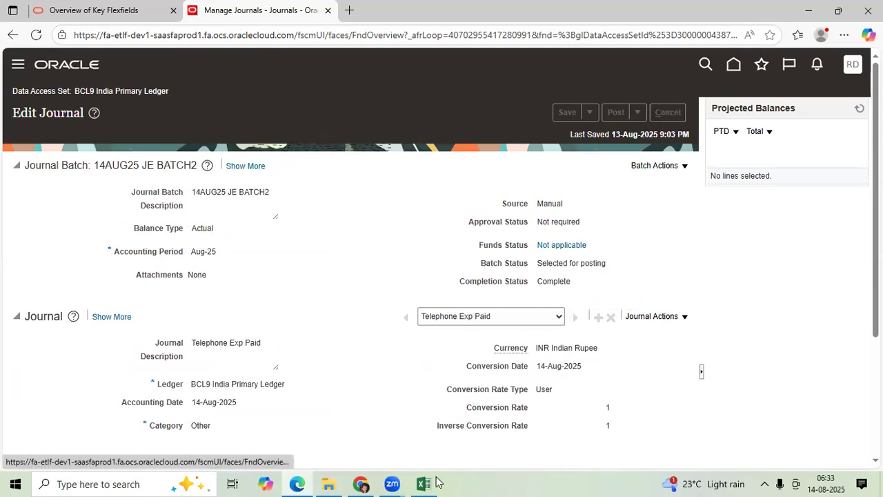
left_click(424, 483)
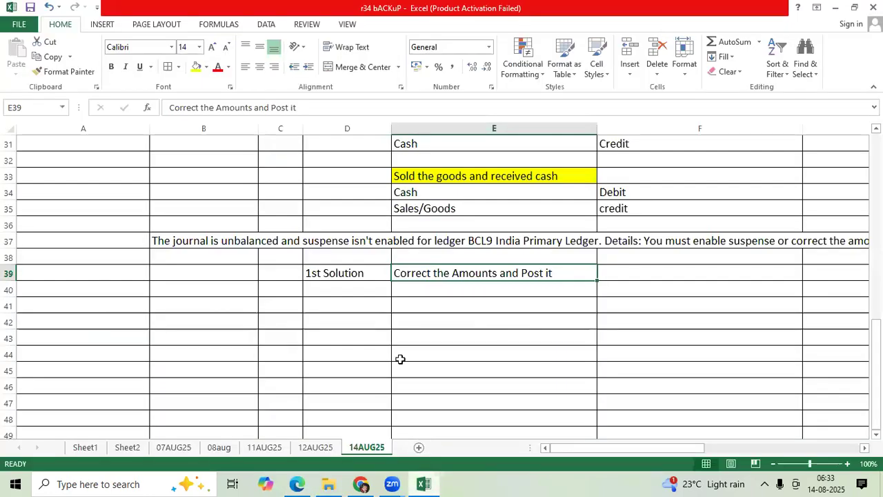
Enter "2nd Solution" in D40 and "Enable Suspense at Ledger options" in E41 of the 14AUG25 sheet
left_click(338, 298)
type("2nd Solution")
key("Tab")
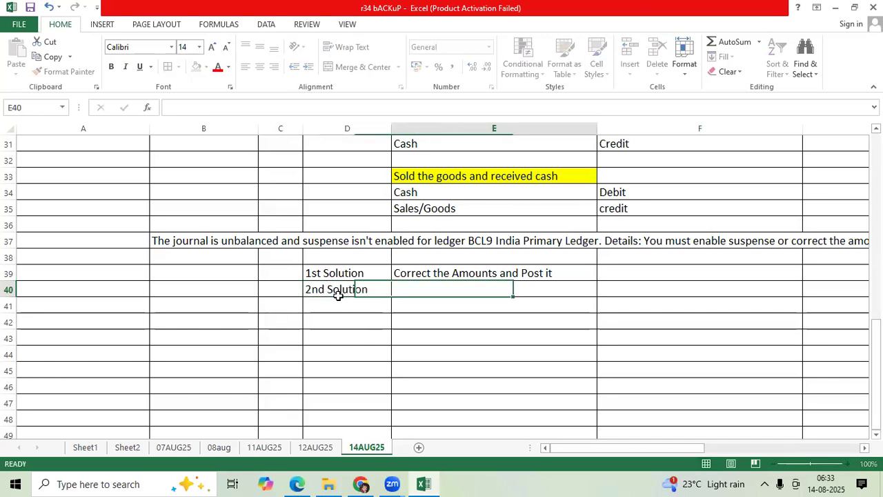
key("Down")
type("En")
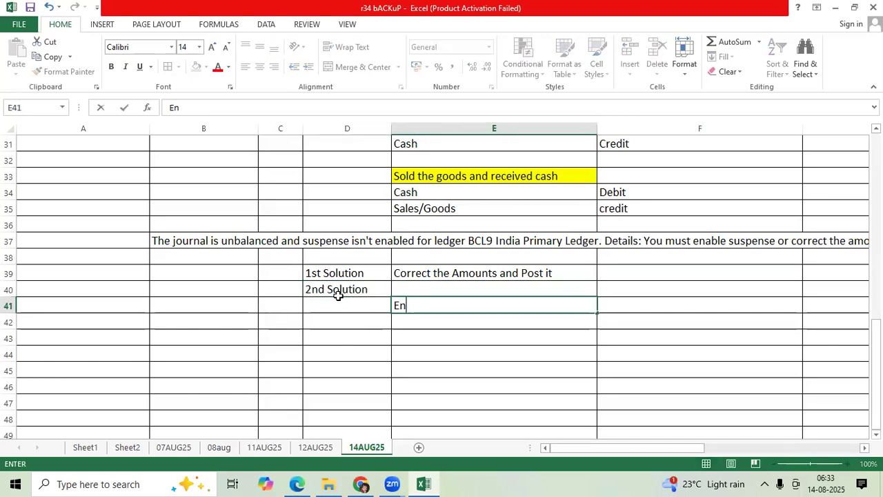
type("able Suspe")
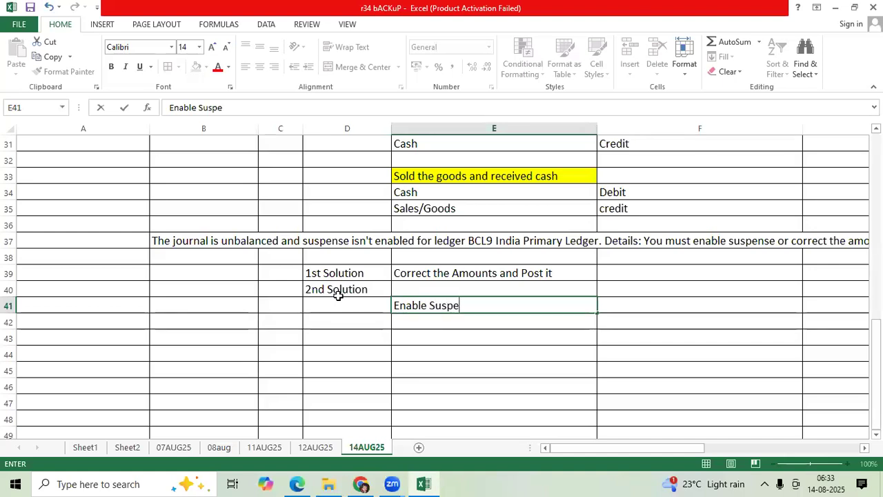
type("nse ")
type("at Ledger options")
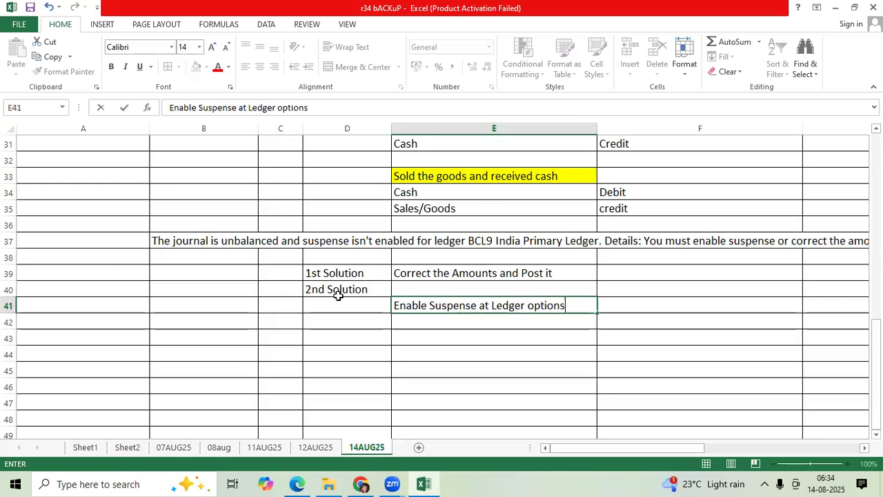
key("ctrl+Return")
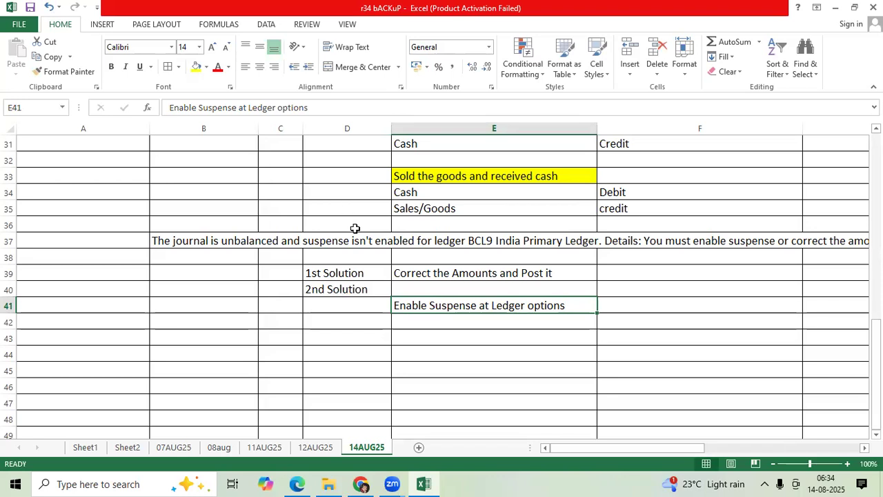
Enter "Required Setups" in D42 and "Define Suspense GL Accounts" in E42
left_click(358, 333)
left_click(361, 323)
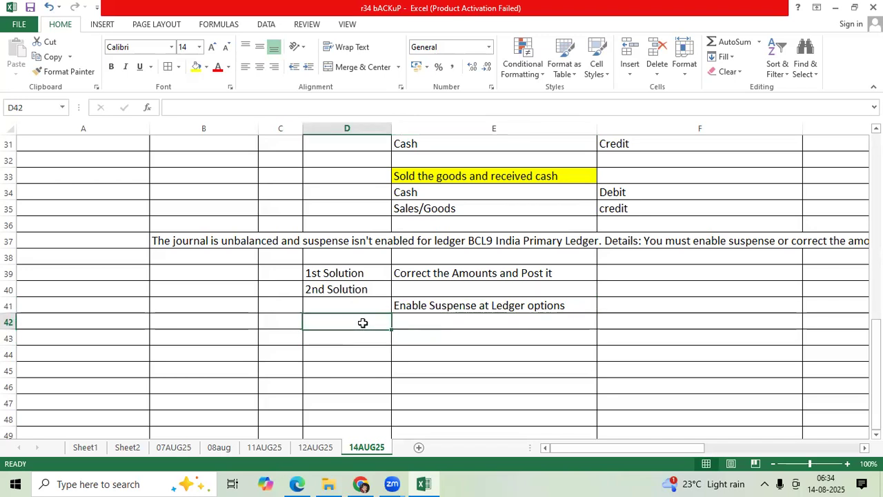
type("Required Setups")
key("Tab")
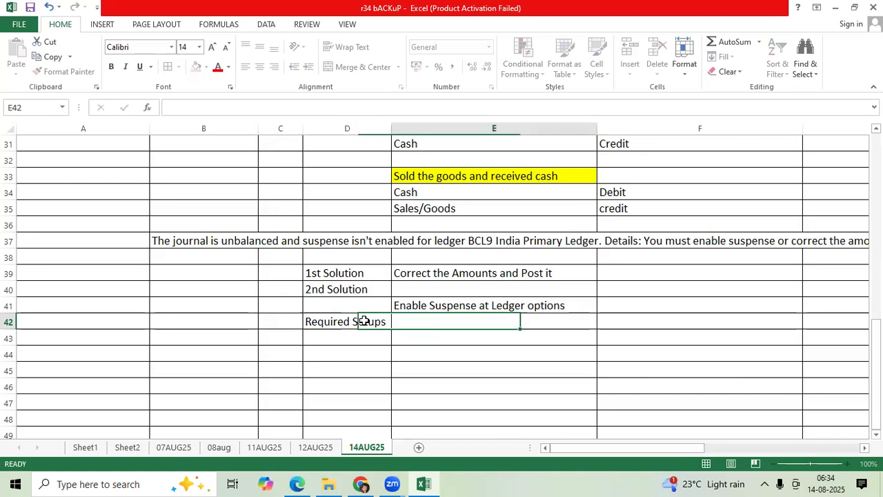
type("Define Suspense GL Accounts")
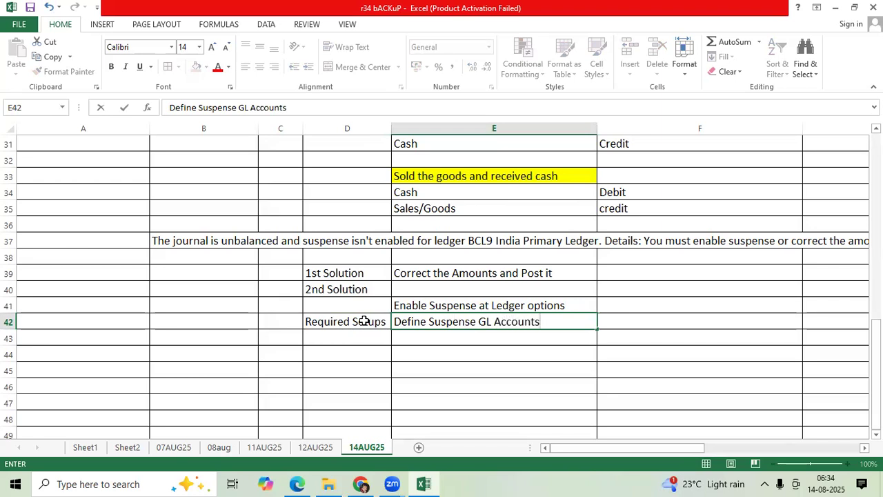
key("Return")
Enter "Assign at Ledger options" in E43 and save the workbook
type("Assign at Le")
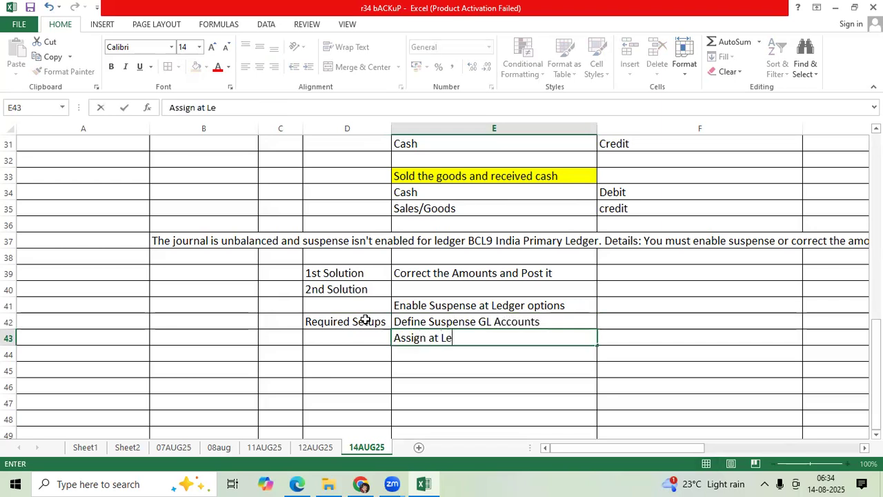
type("dger options")
key("ctrl+s")
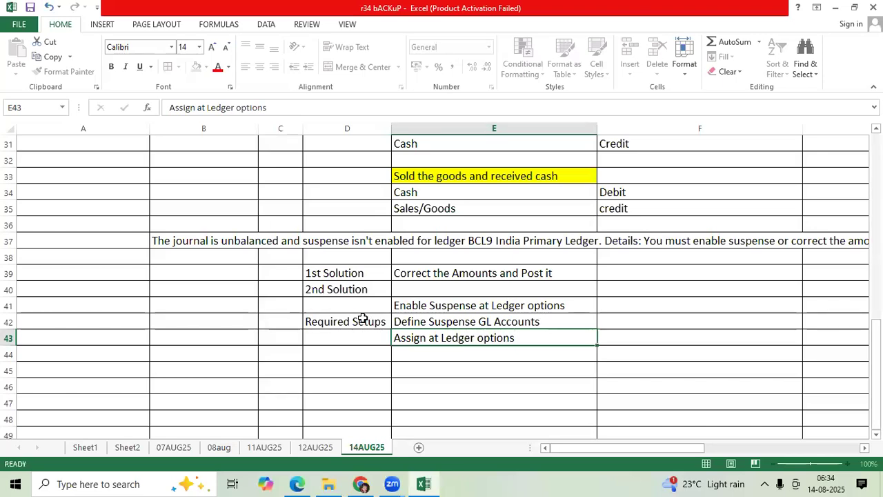
Move the Required Setups block in D42:E43 down one row so it starts at D43
left_click_drag(365, 318, 470, 337)
key("ctrl+c")
left_click(362, 336)
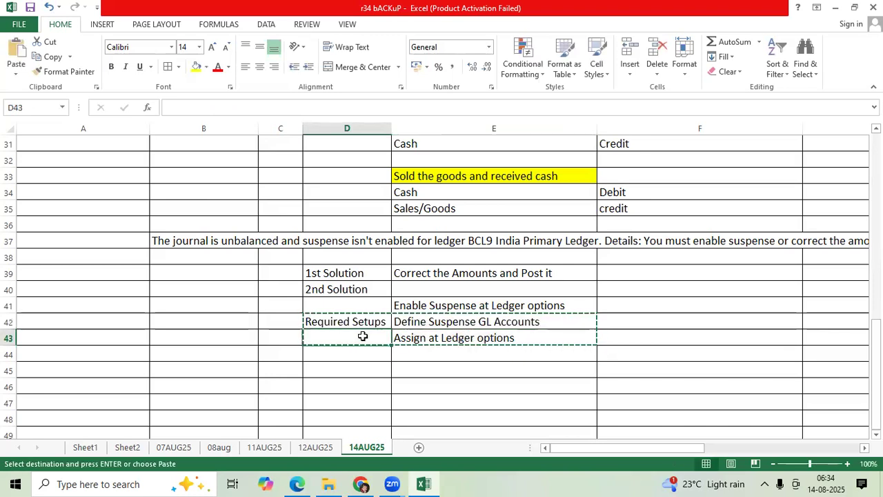
key("Return")
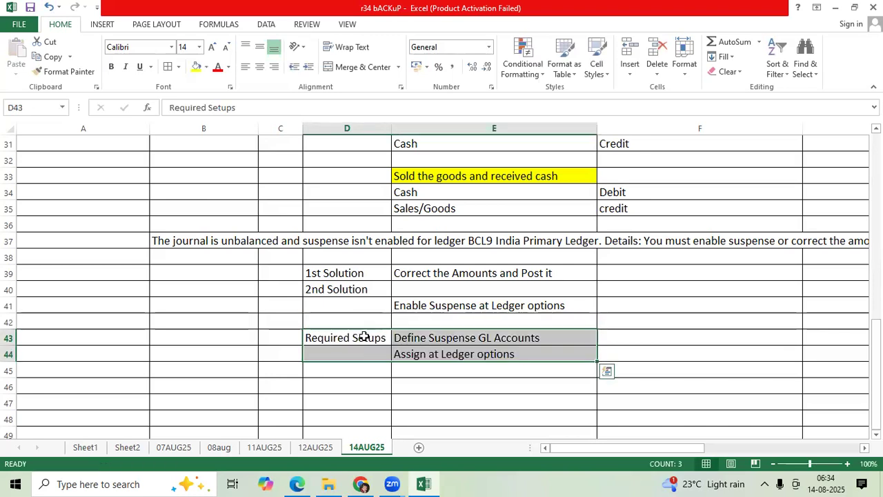
scroll(365, 337, "down", 1)
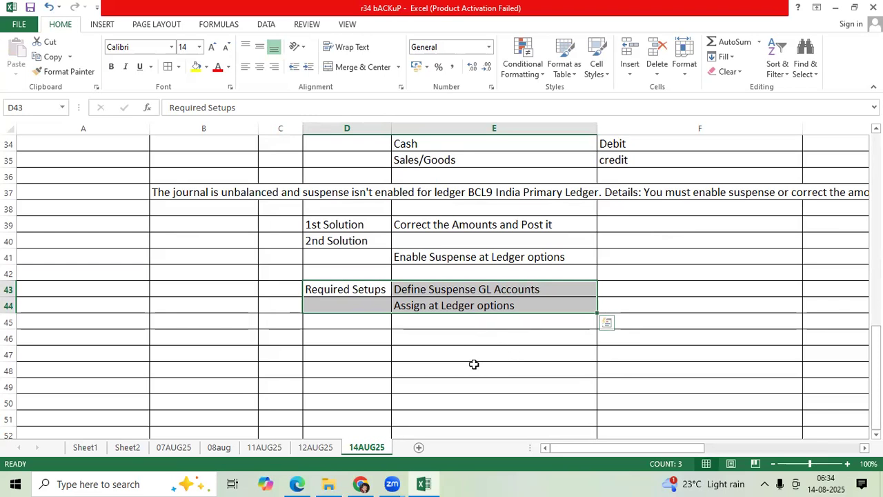
Switch to Oracle in Edge and open Manage Chart of Accounts Value Set Values under Financial Reporting Structures in Setup and Maintenance
mouse_move(298, 482)
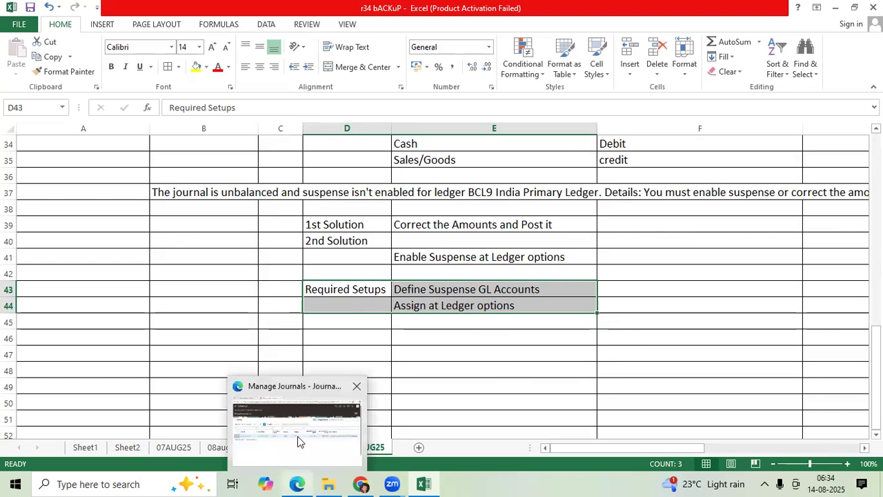
left_click(297, 439)
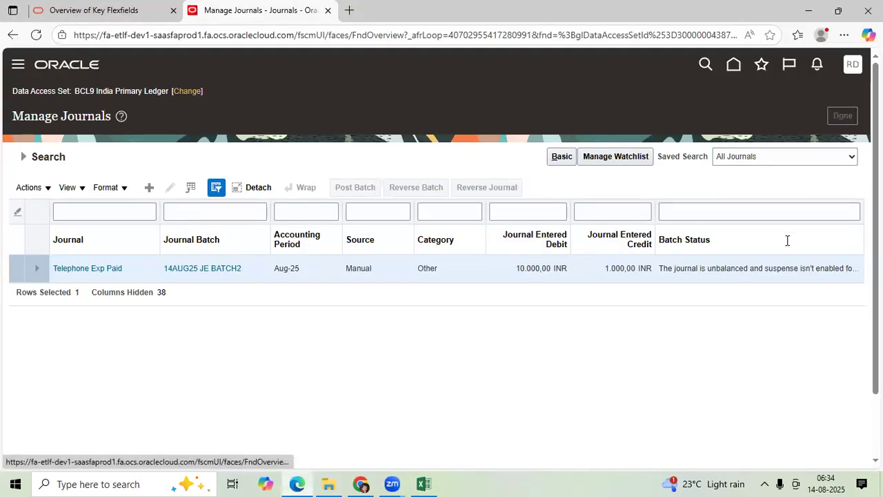
left_click(852, 69)
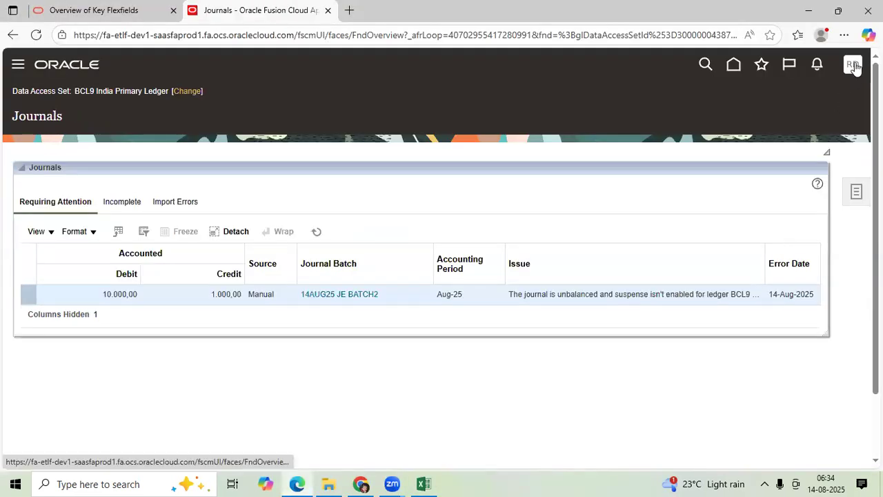
left_click(652, 262)
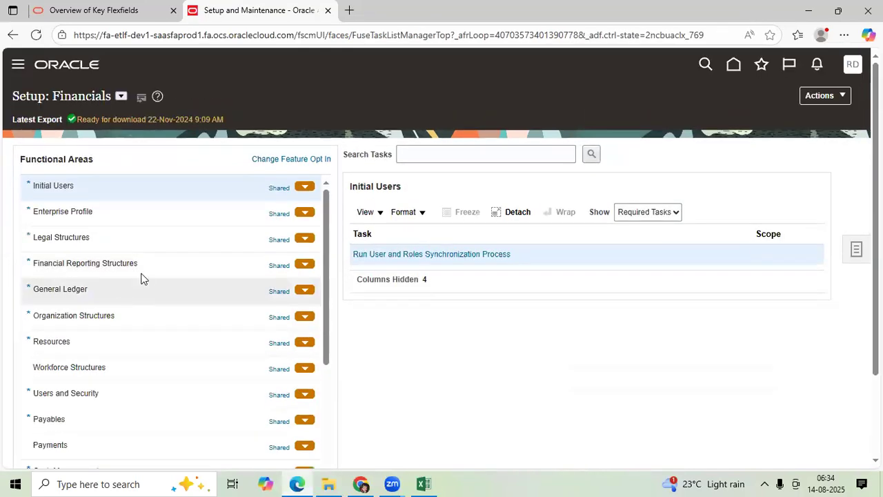
left_click(142, 263)
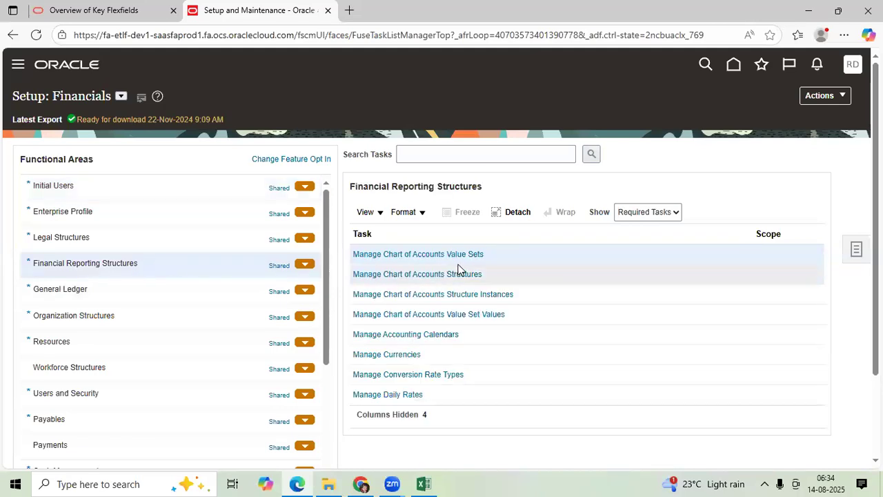
left_click(485, 314)
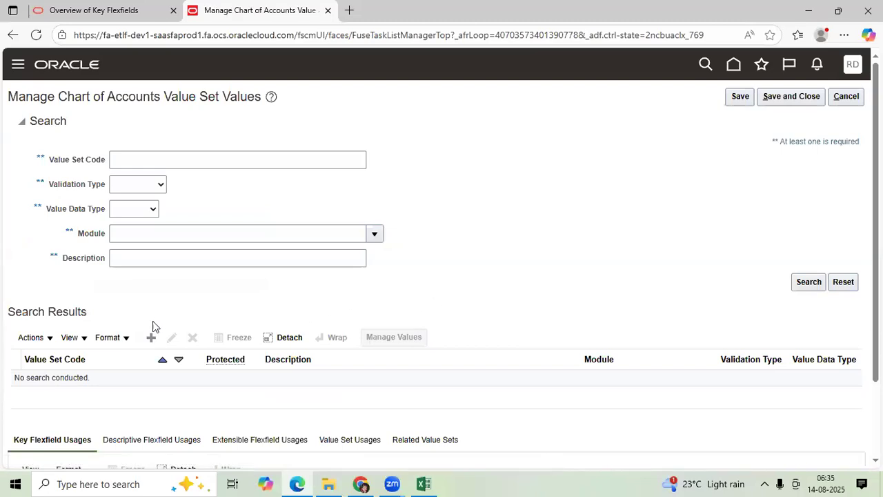
Search for value set code BCL9 and open the values of the BCL9 Accounts Value Set
left_click(212, 158)
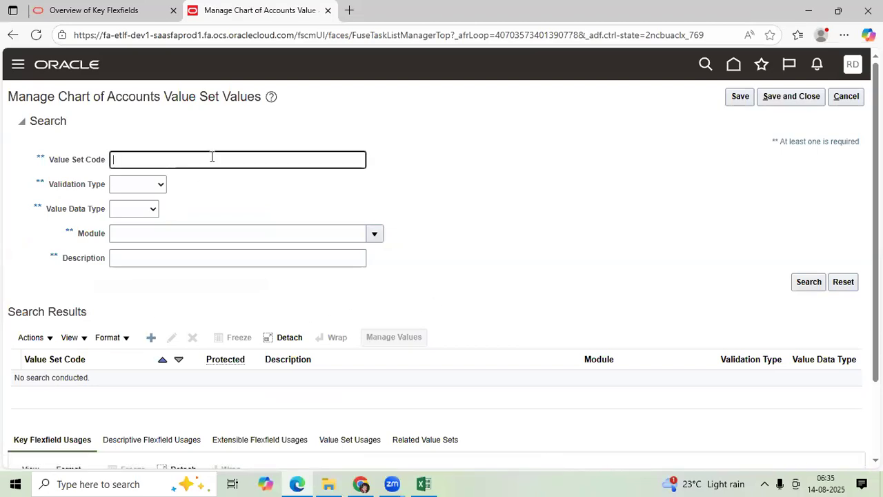
type("BCL9")
key("Return")
scroll(218, 294, "down", 2)
left_click(137, 251)
left_click(406, 208)
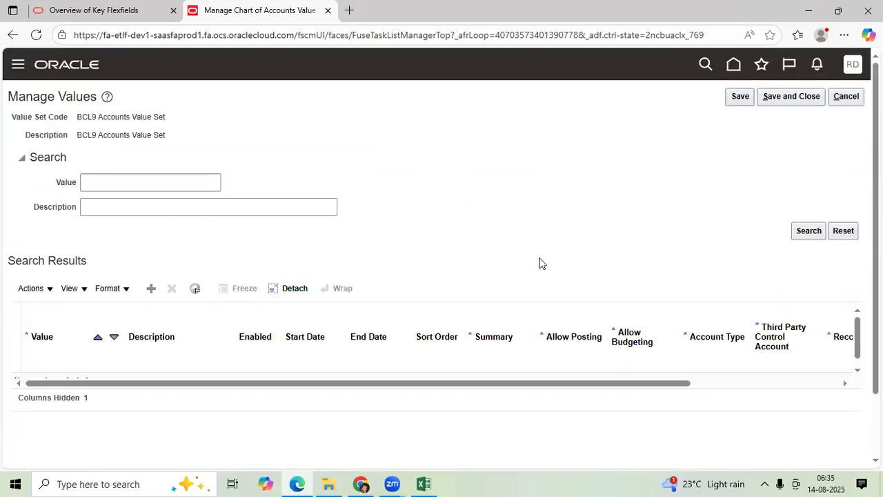
Add account value 56999 with the description Suspense(Global)
left_click(152, 288)
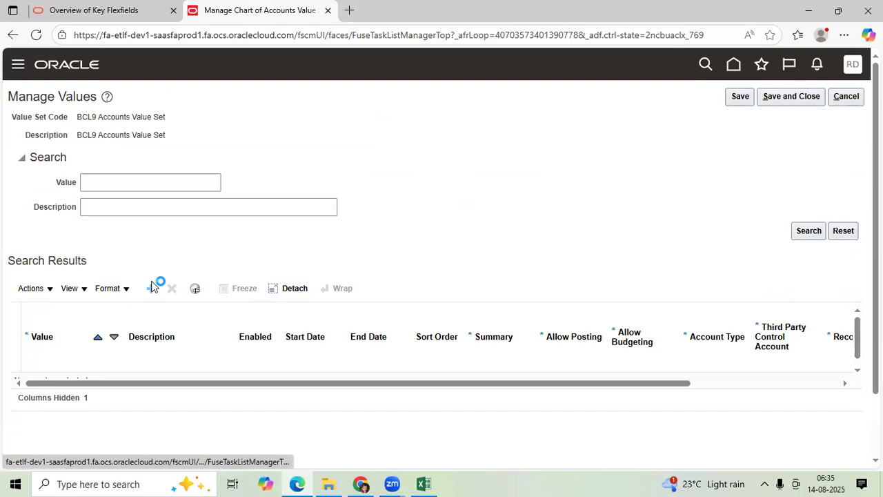
scroll(104, 297, "down", 1)
left_click(94, 311)
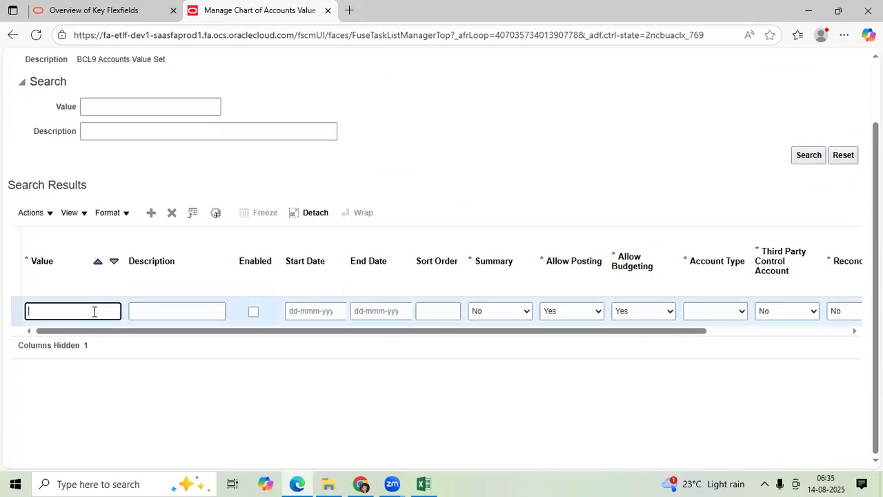
type("56999")
key("Tab")
type("Susp")
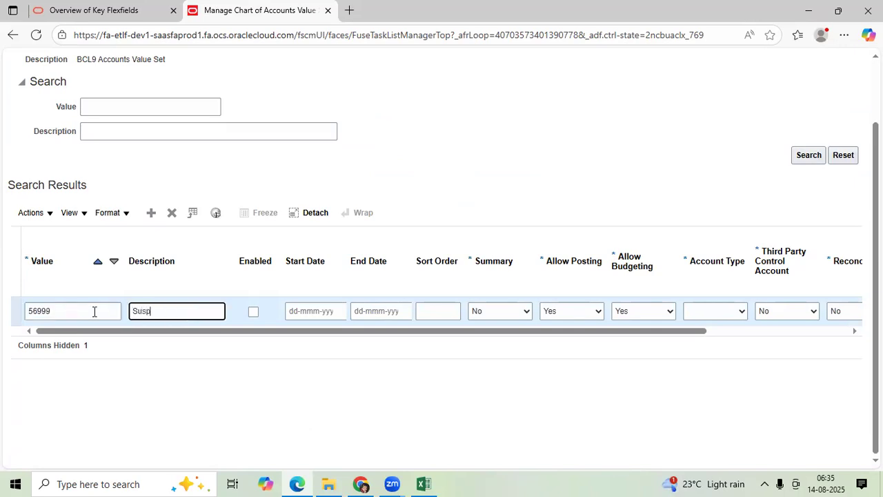
type("ense(Global)")
Enable the 56999 value and set its account type to Expense
key("Tab")
key("space")
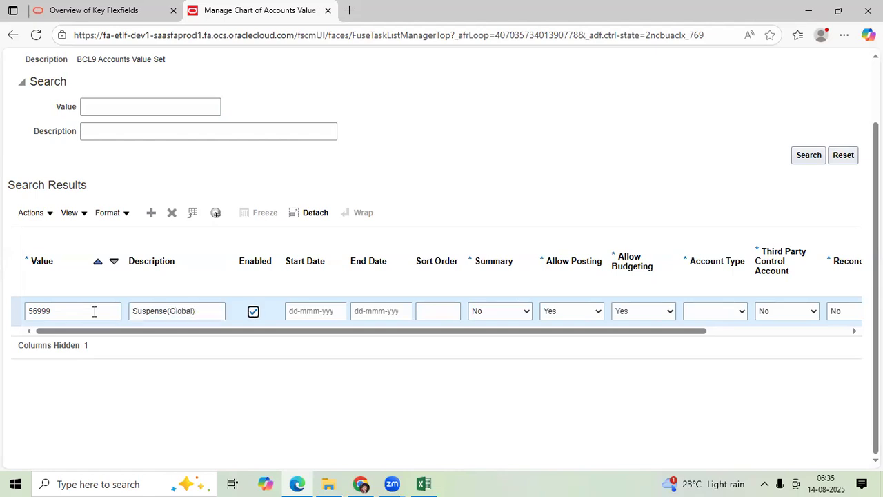
key("Tab")
key("Tab")
key("Tab")
key("Tab")
key("Tab")
key("Tab")
key("Tab")
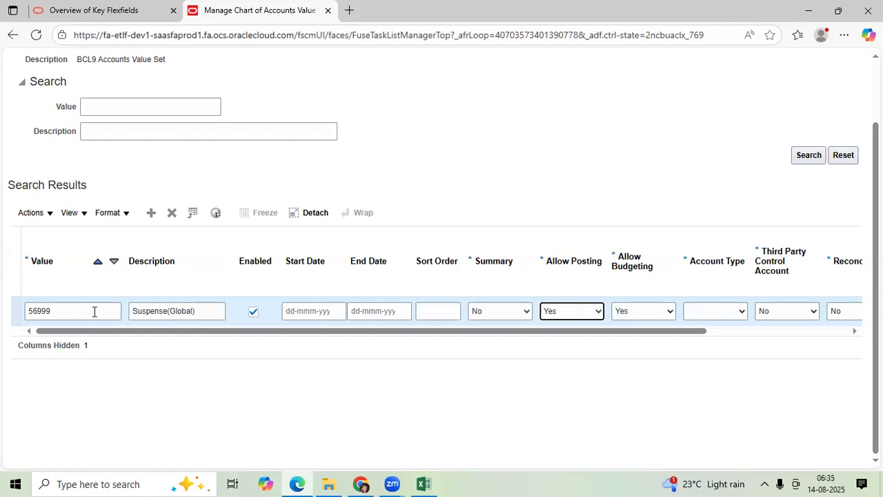
key("e")
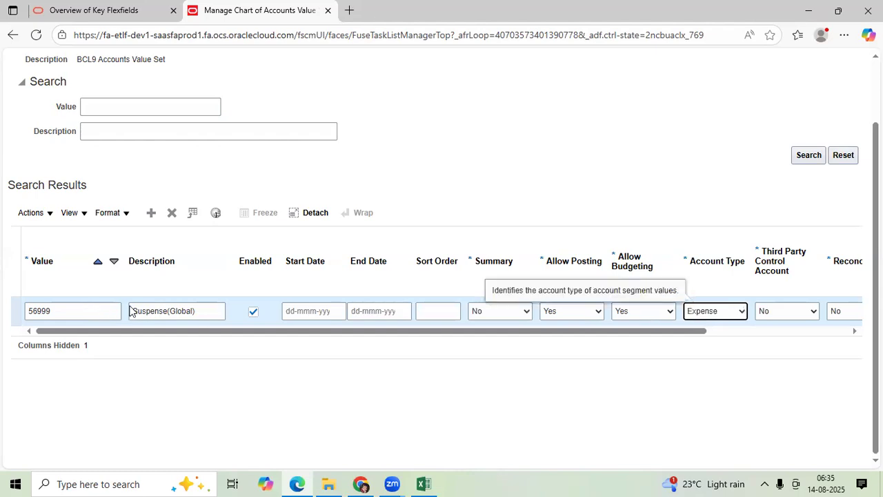
Add another account value, 56900, with the description "Suspense- Spreadsheet"
left_click(152, 212)
left_click(95, 315)
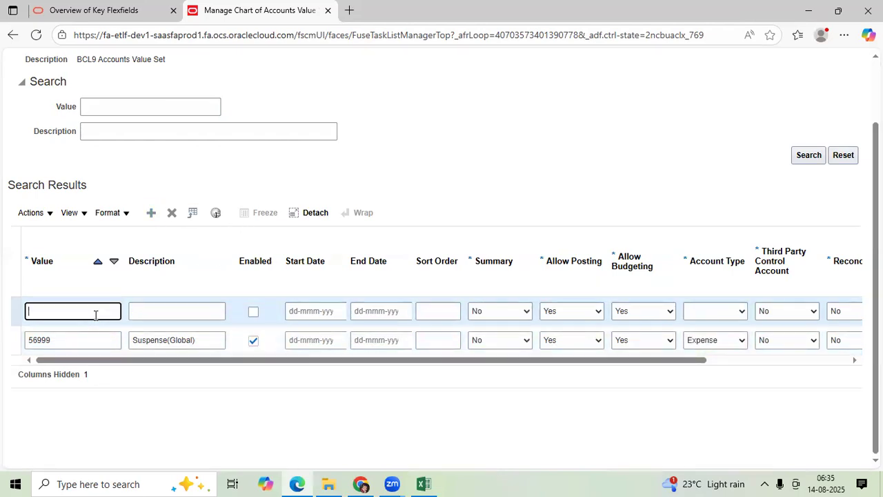
type("56900")
key("Tab")
type("S")
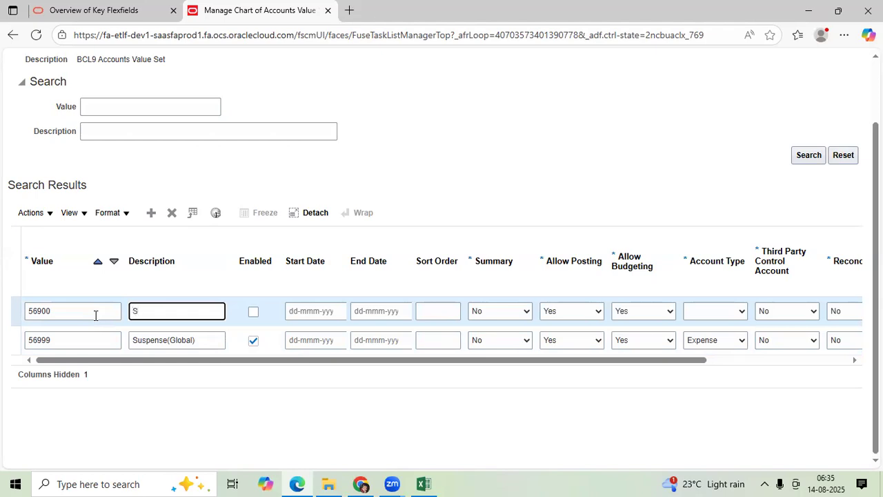
type("uspense- Spreadsheet")
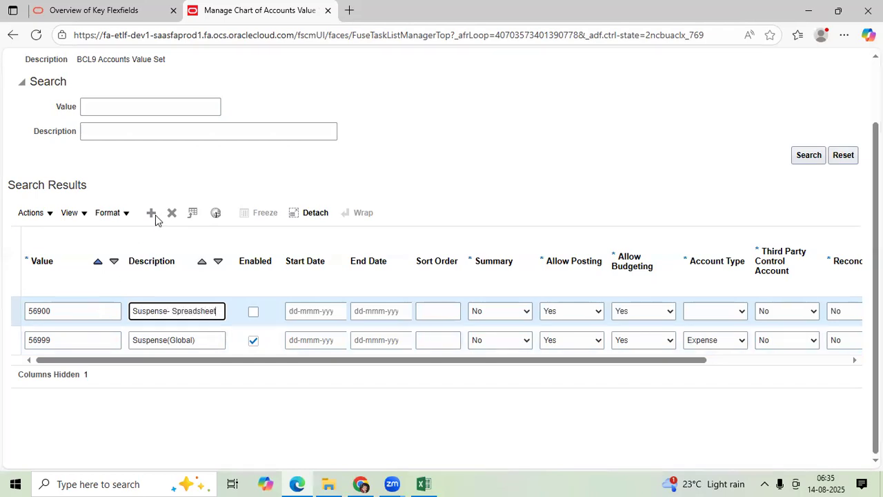
Set the account type of the 56900 value to Expense
key("Tab")
key("Tab")
key("Tab")
key("Tab")
key("Tab")
key("Tab")
key("Tab")
key("Tab")
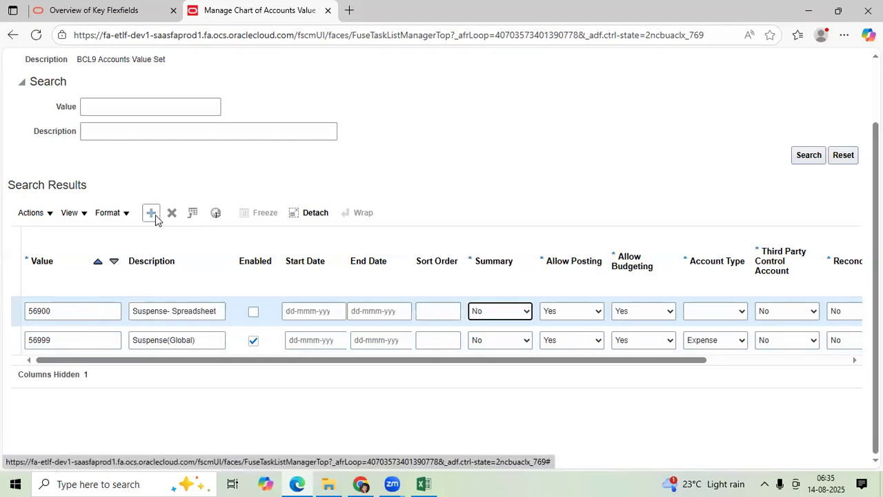
key("e")
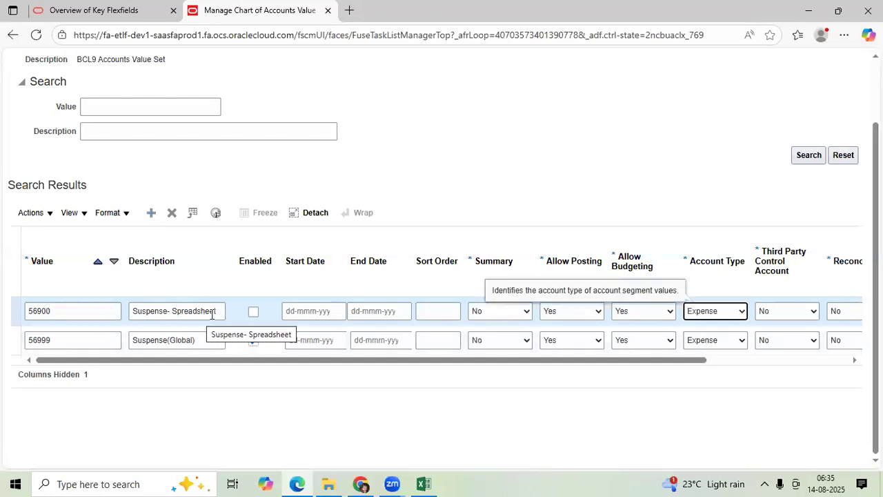
Add a new account value 56800 with the description "Suspense- Category Wise"
left_click(151, 213)
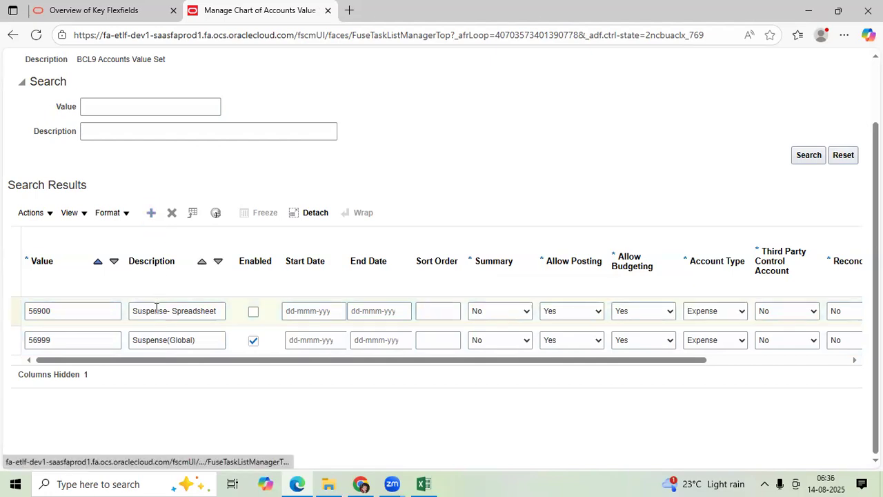
left_click(71, 312)
type("56800")
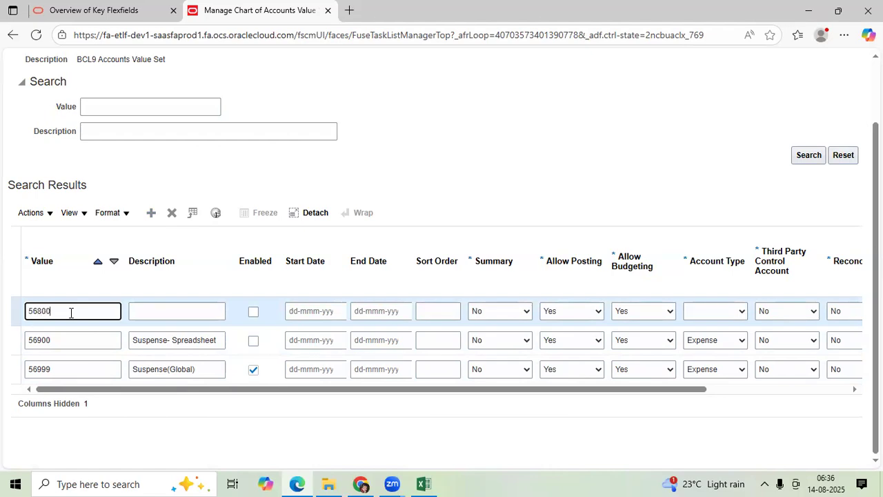
key("Tab")
type("Su")
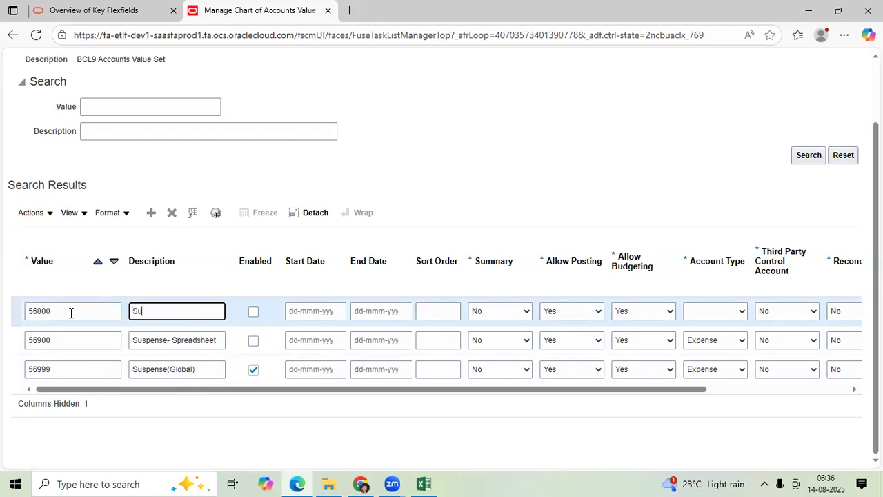
type("epense")
type("- ")
type("Pur")
key("BackSpace")
key("BackSpace")
key("BackSpace")
type("Category Wise")
Enable the 56800 value and set its account type to Expense
key("Tab")
key("space")
key("Tab")
key("Tab")
key("Tab")
key("Tab")
key("Tab")
key("Tab")
key("Tab")
key("e")
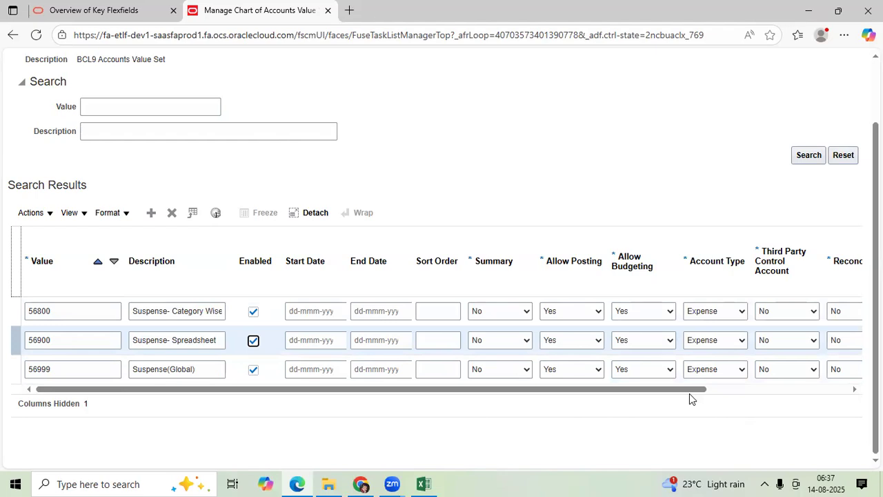
Save the new suspense account values and close the chart of accounts value set pages
left_click_drag(692, 391, 692, 388)
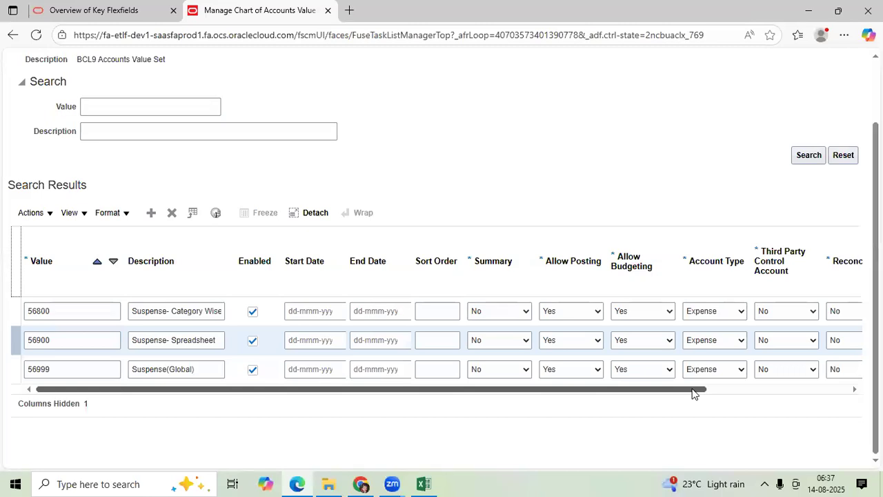
left_click_drag(694, 389, 696, 390)
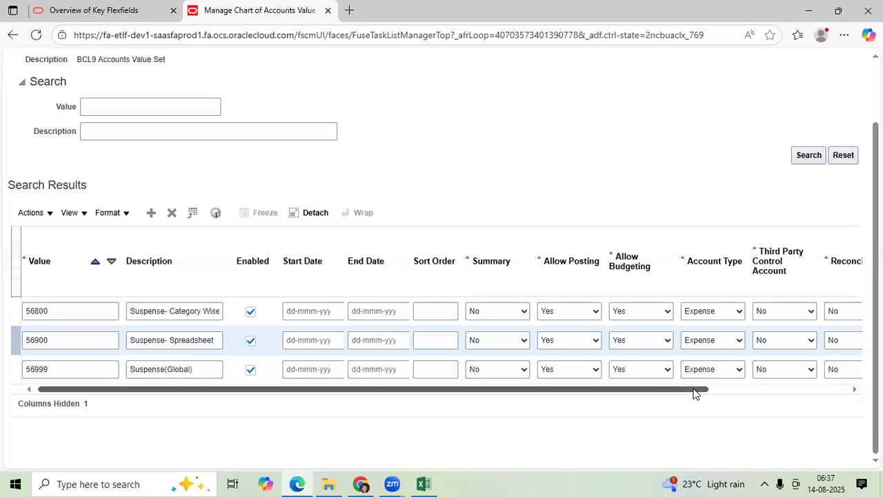
scroll(694, 393, "up", 2)
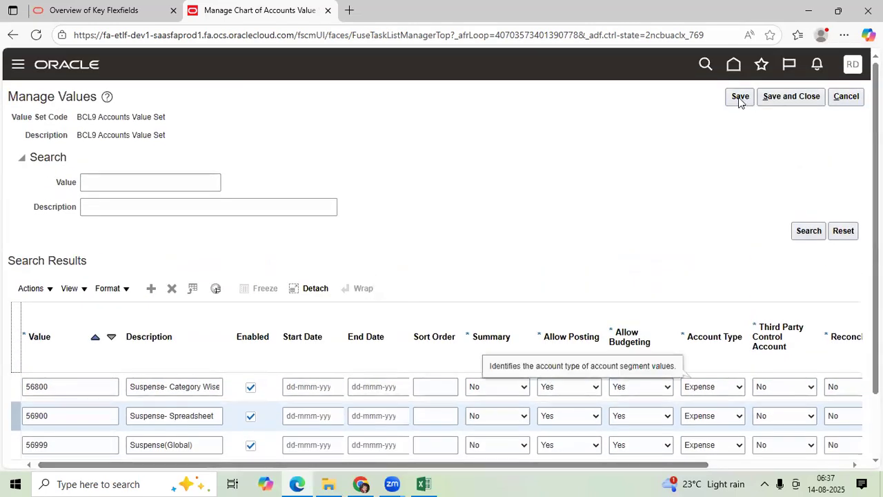
left_click(736, 102)
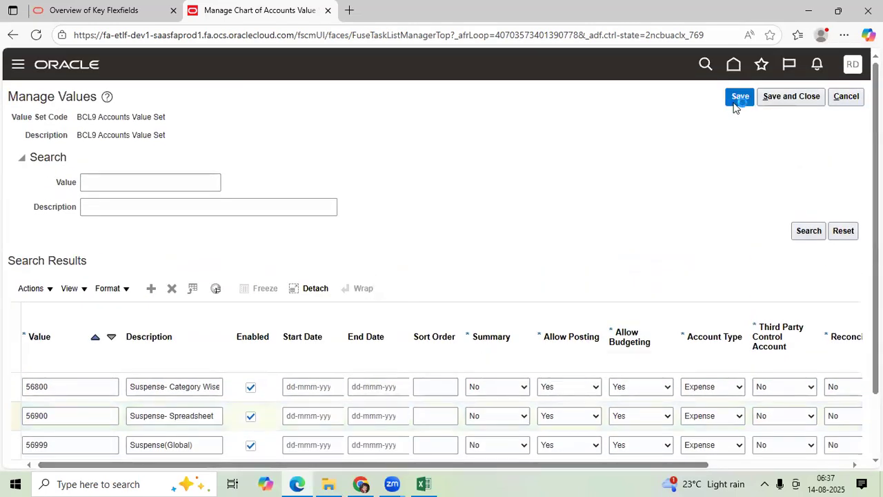
left_click(778, 98)
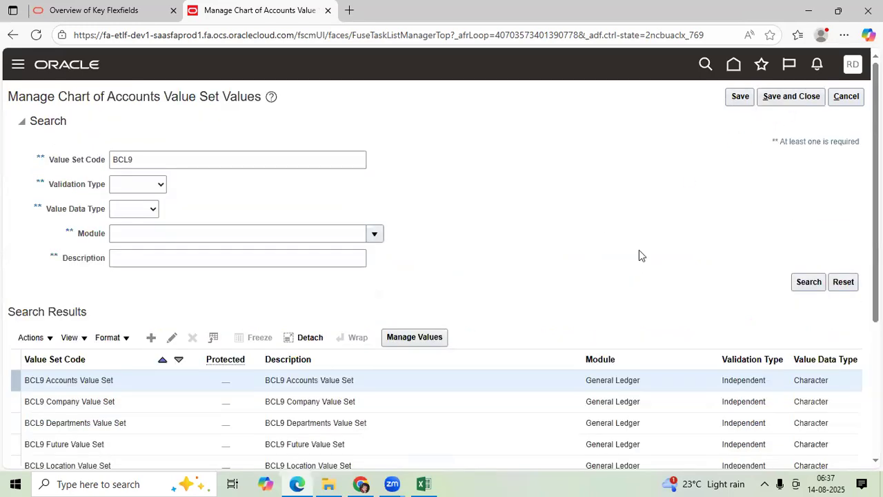
left_click(792, 96)
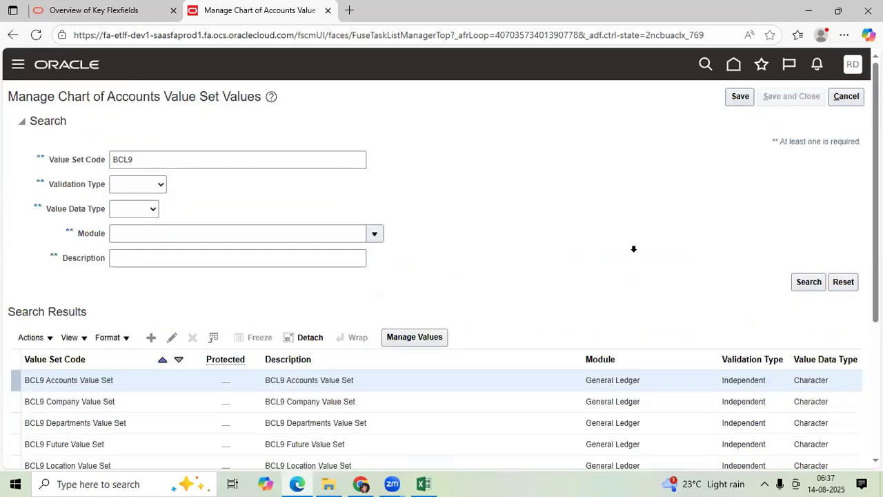
Open Specify Ledger Options in the General Ledger setup with BCL9 India Primary Ledger as the scope
left_click(152, 287)
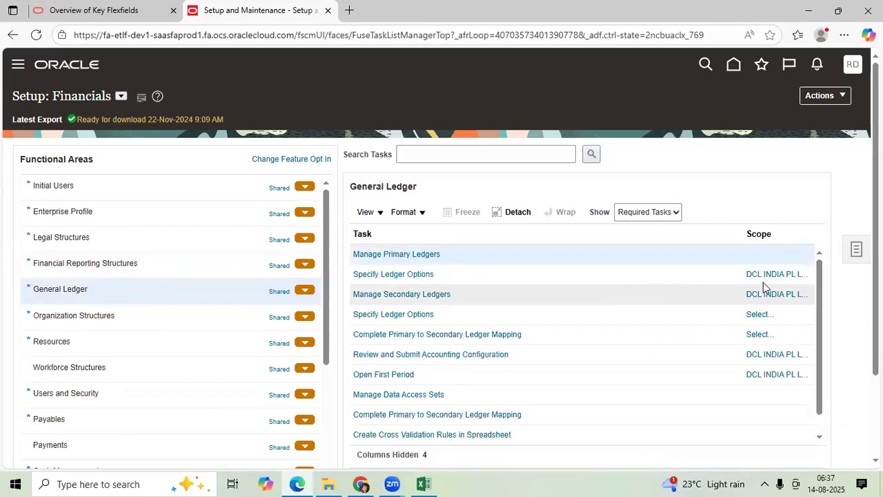
left_click(762, 274)
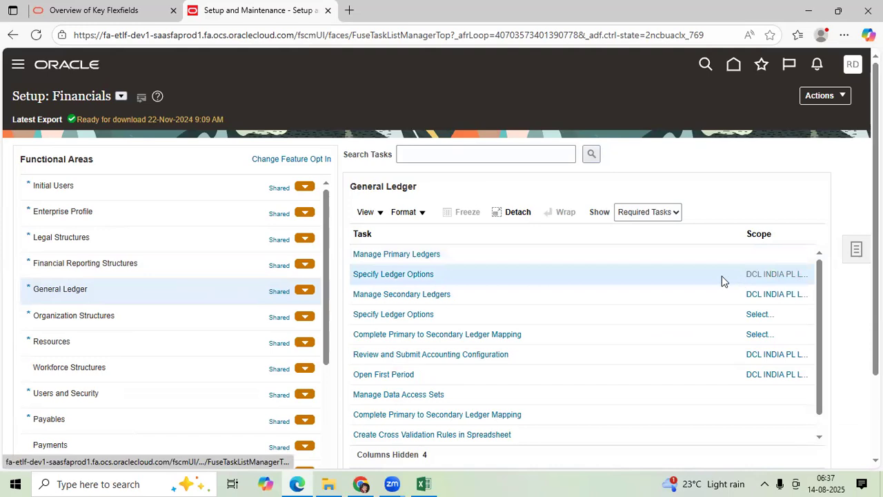
left_click(459, 283)
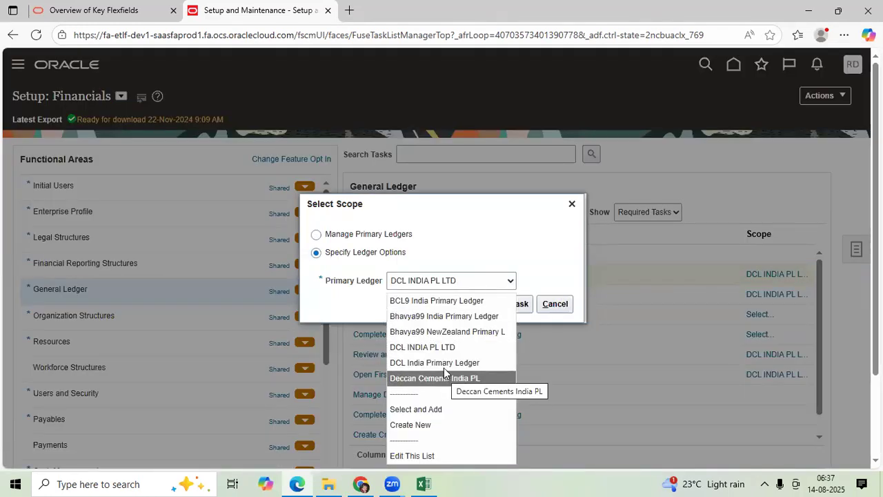
left_click(444, 303)
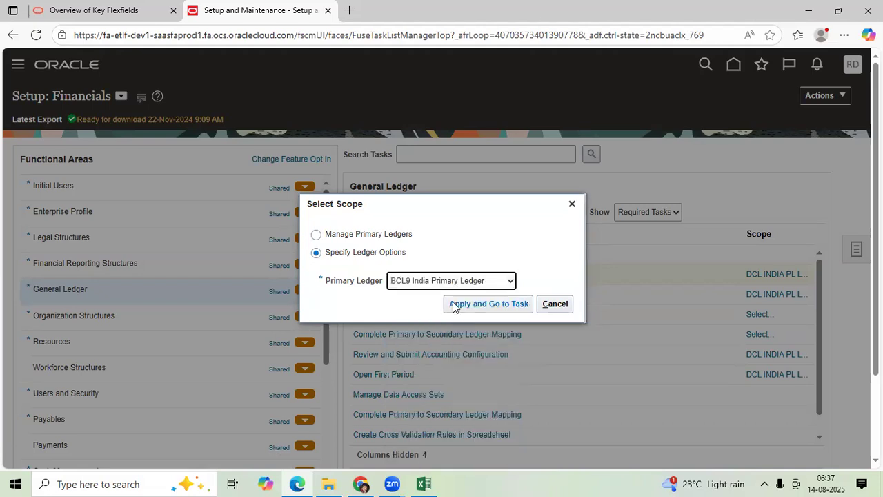
left_click(452, 304)
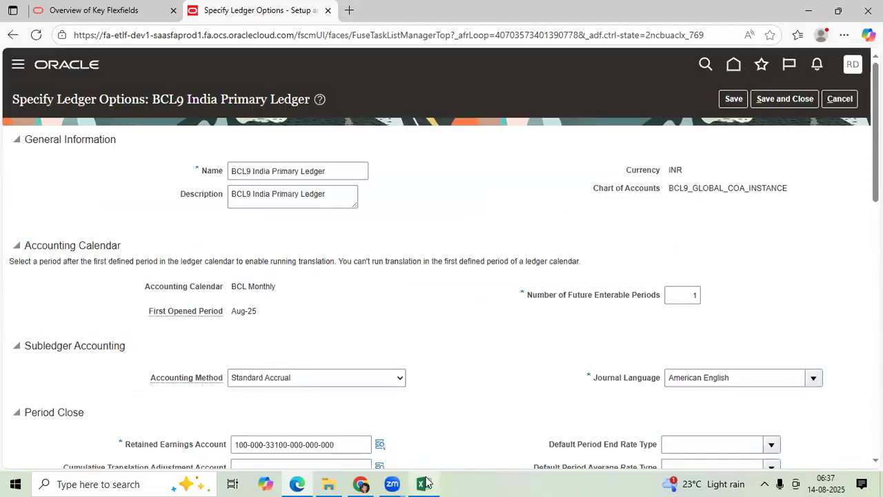
Switch to the Excel notes, select the "Assign at Ledger options" entry, and return to the ledger options in the browser
left_click(424, 483)
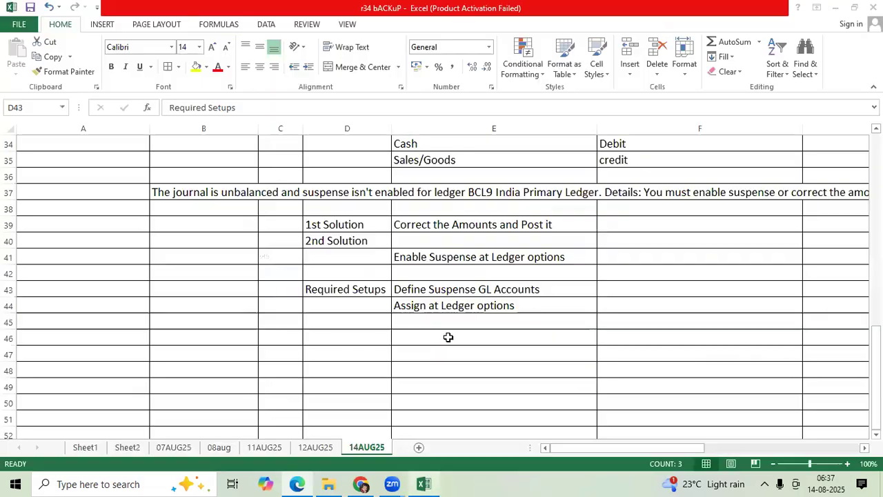
left_click(471, 309)
key("alt+Tab")
Enable suspense for both General Ledger and Subledger Accounting in the journal processing balancing options
scroll(469, 316, "down", 7)
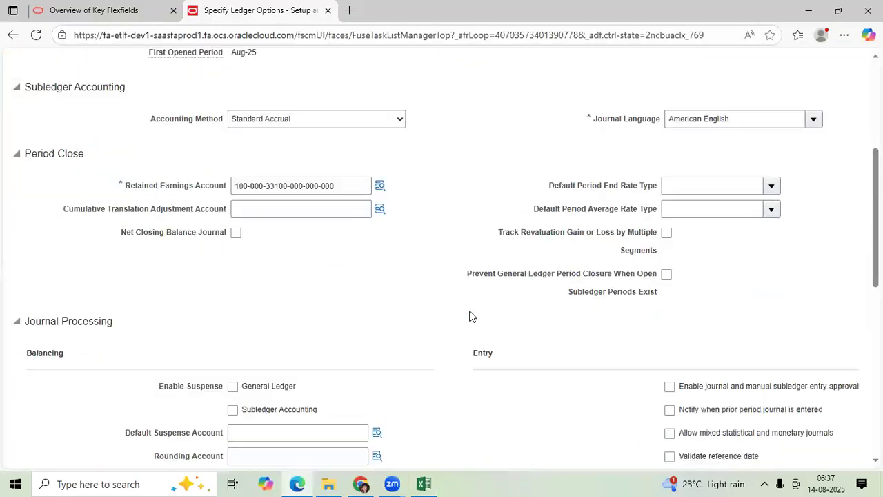
left_click(255, 198)
scroll(97, 180, "up", 7)
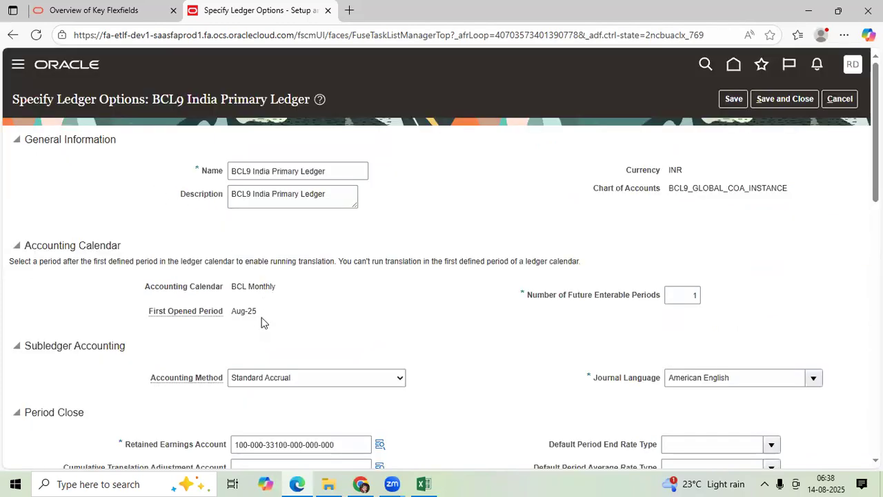
scroll(260, 320, "down", 10)
scroll(252, 207, "up", 4)
left_click(262, 219)
Open the Default Suspense Account segments and set the Accounts segment to 56999
left_click(377, 237)
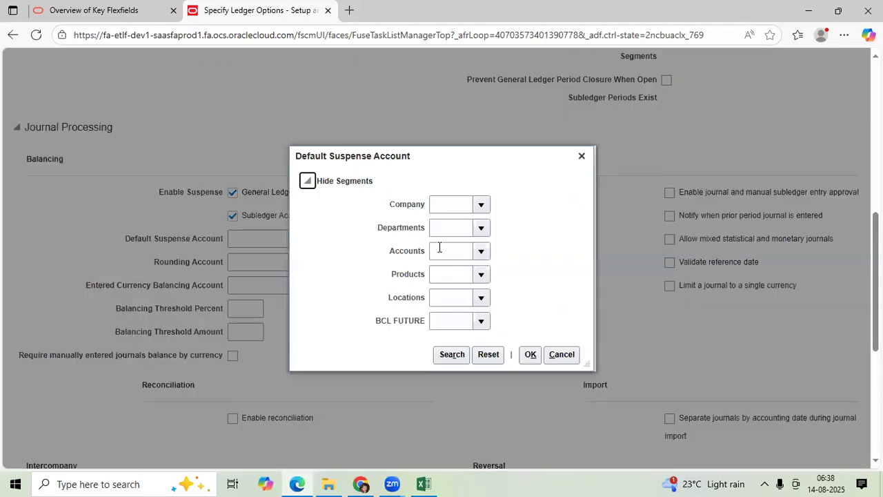
left_click(439, 248)
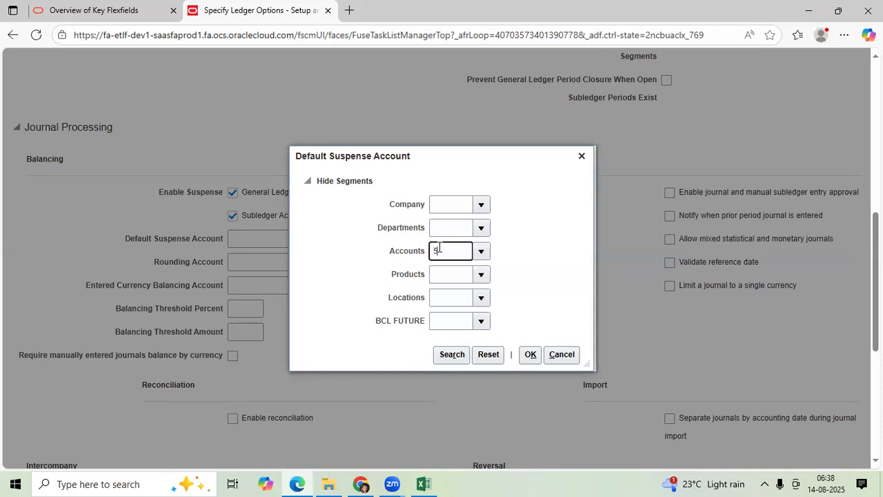
type("56")
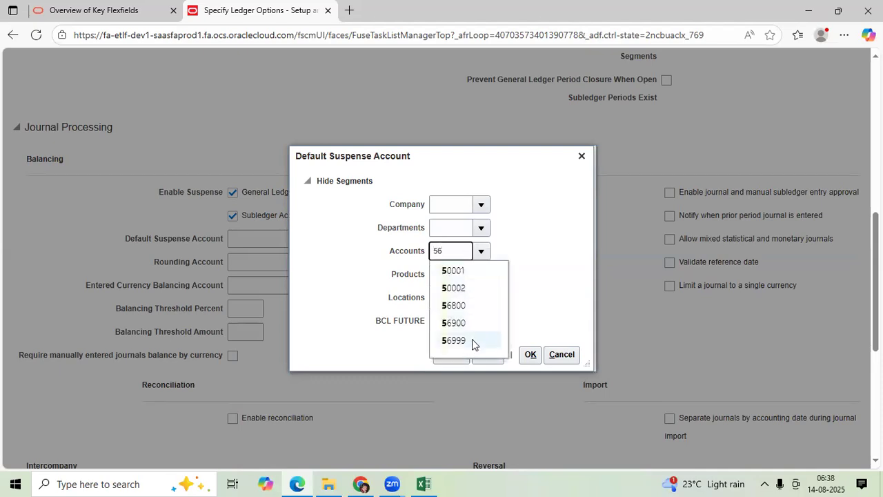
left_click(460, 251)
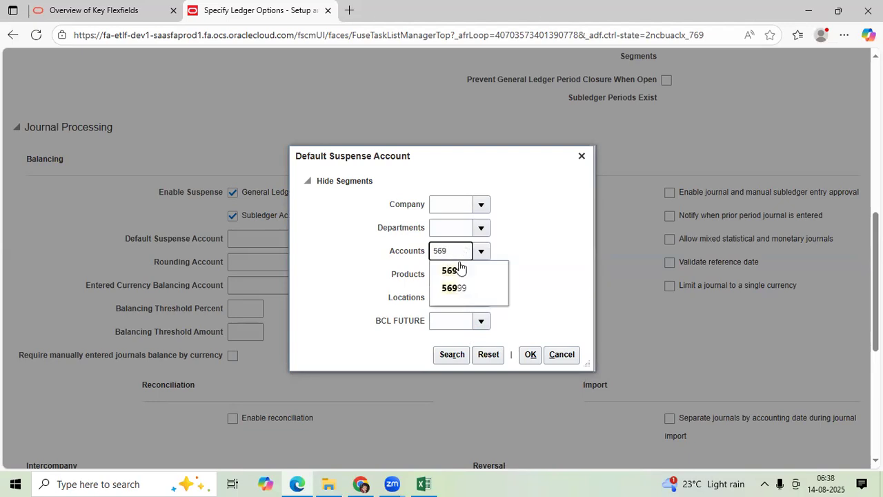
left_click(458, 284)
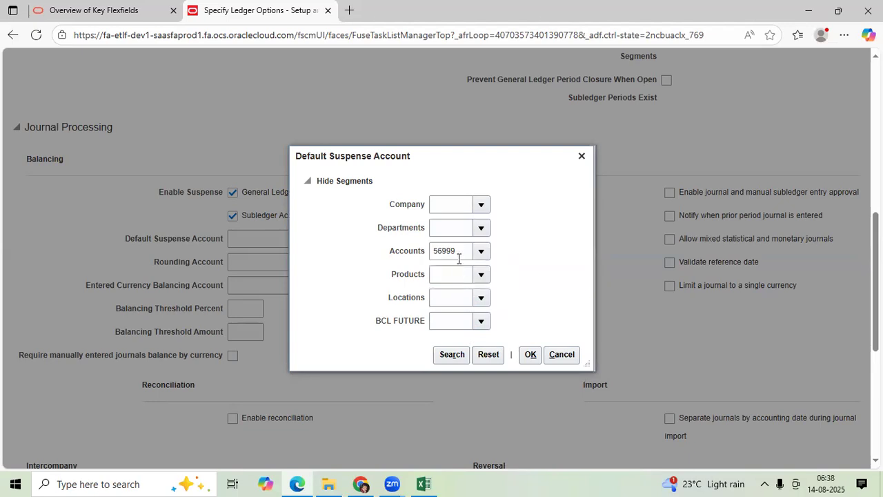
Set Company to 100 and Departments, Products, Locations and BCL FUTURE to 000, and confirm the default suspense account combination
left_click(478, 204)
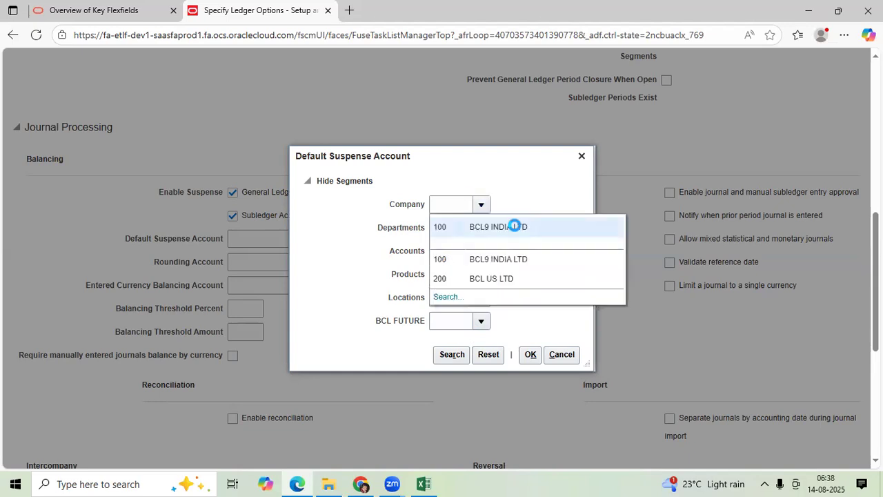
left_click(513, 226)
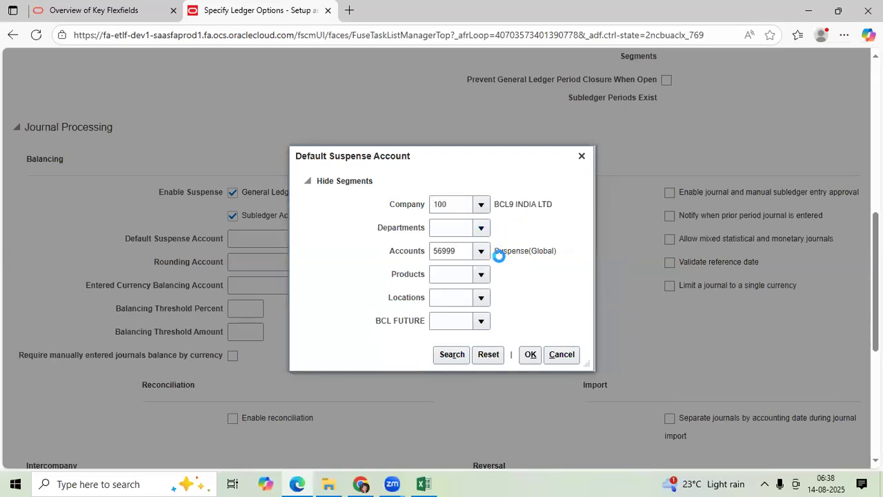
left_click(508, 251)
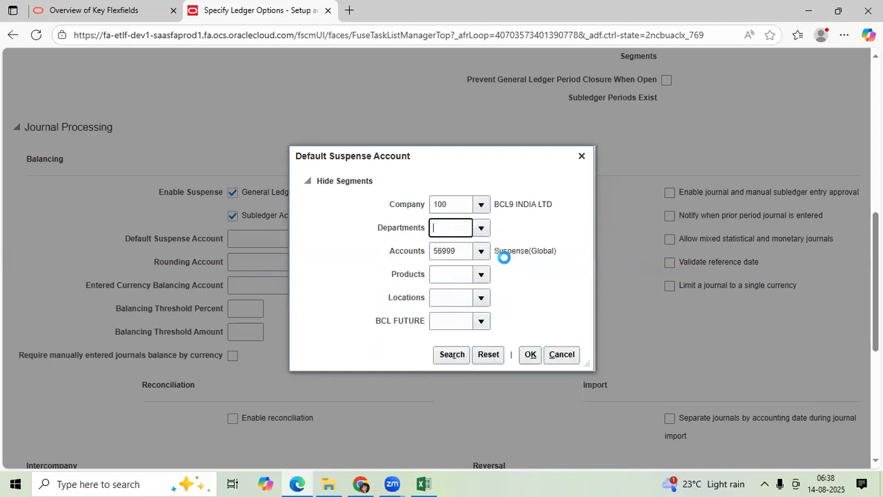
left_click(480, 274)
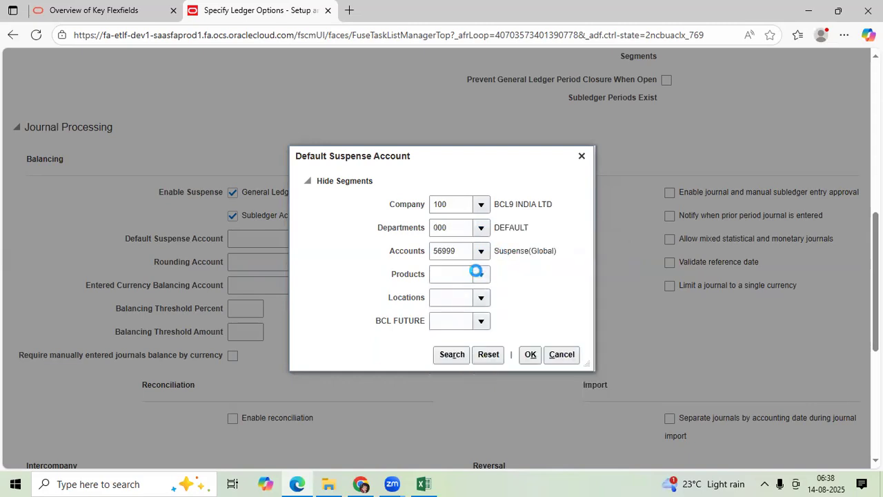
left_click(481, 298)
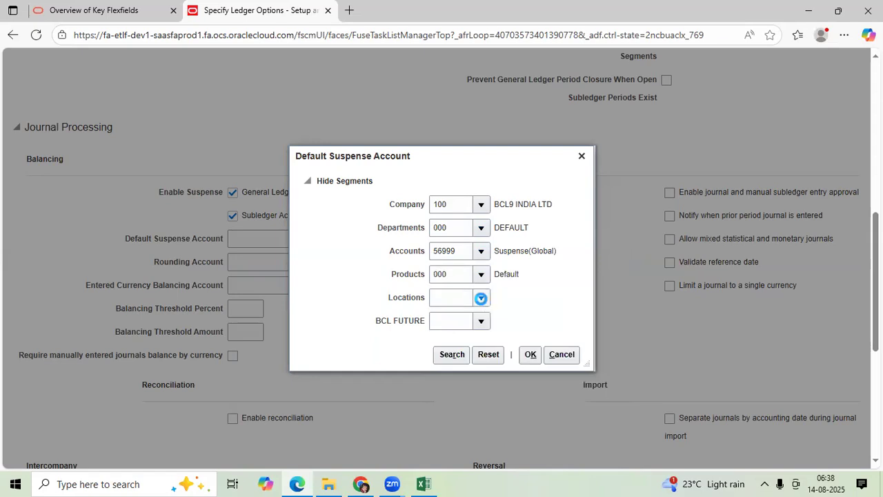
left_click(481, 298)
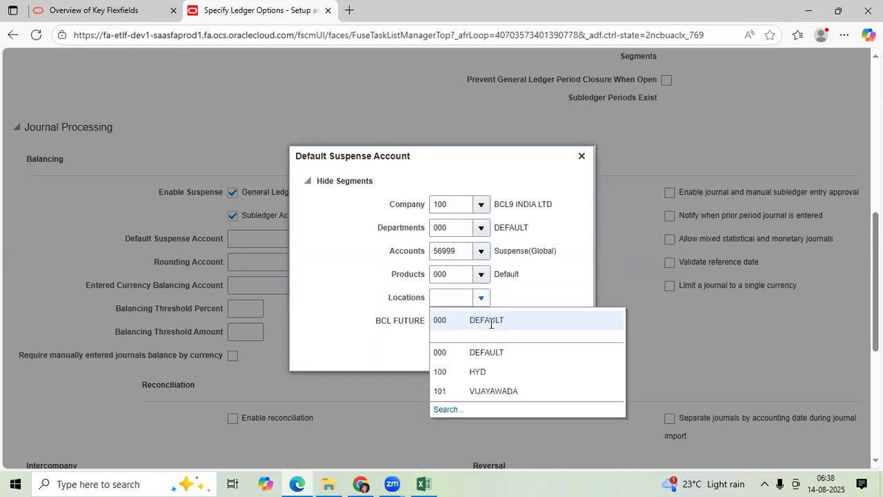
left_click(482, 320)
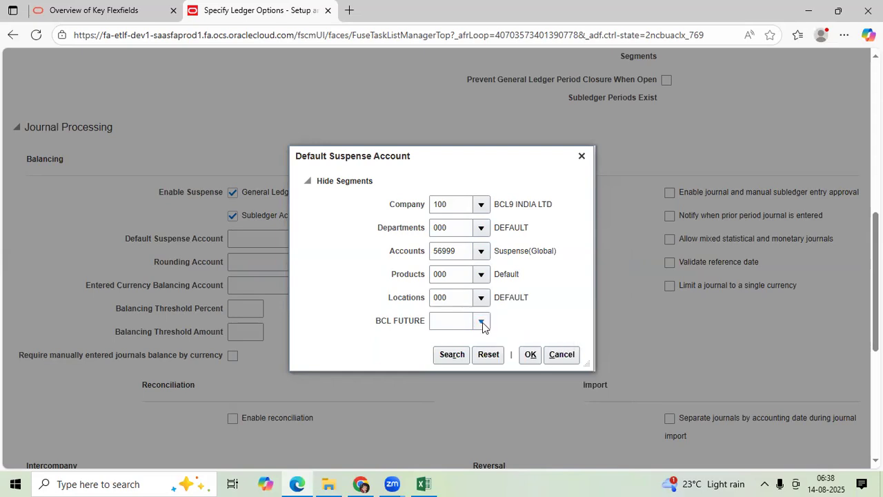
left_click(492, 350)
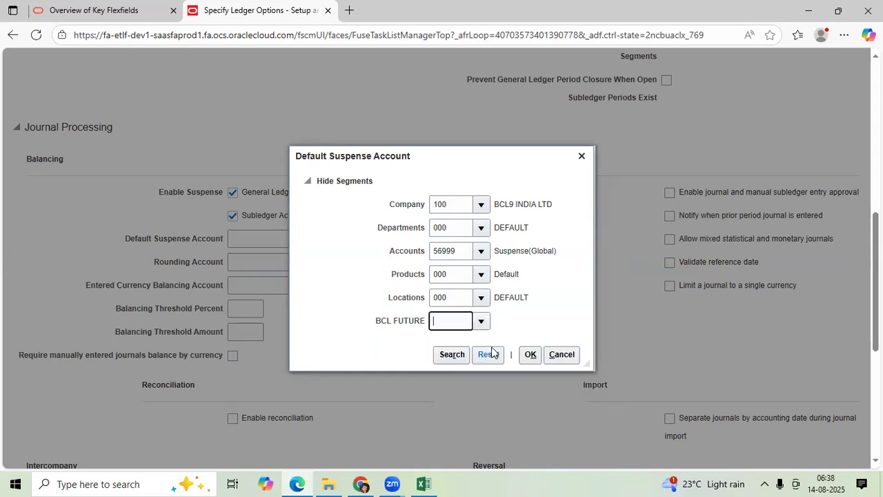
left_click(529, 353)
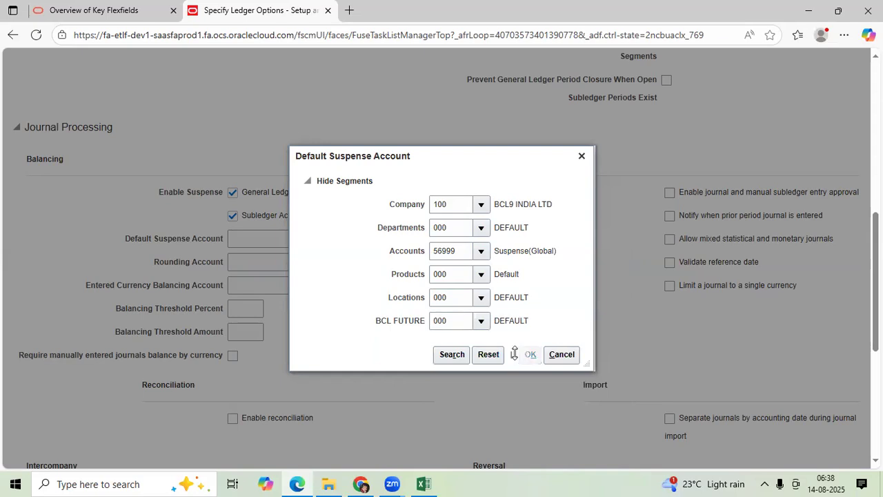
Review the Default Suspense Account combination in the balancing options and switch to the Excel setup notes
scroll(461, 359, "down", 10)
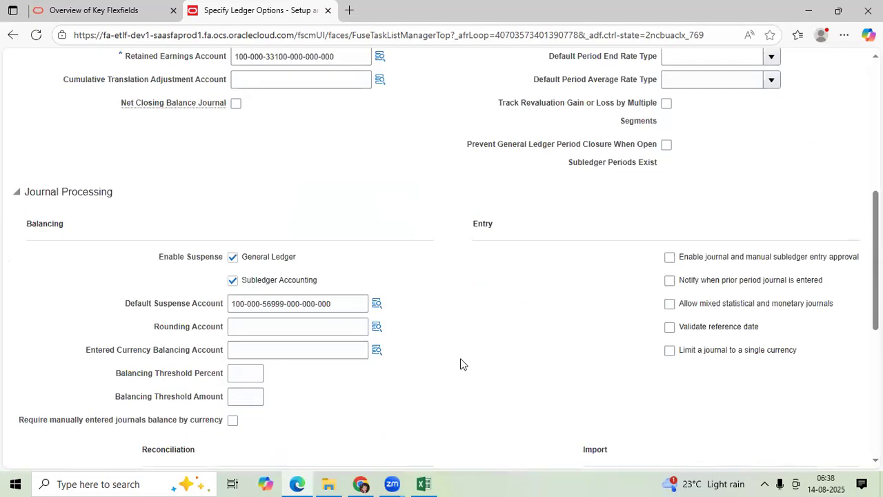
scroll(345, 191, "up", 2)
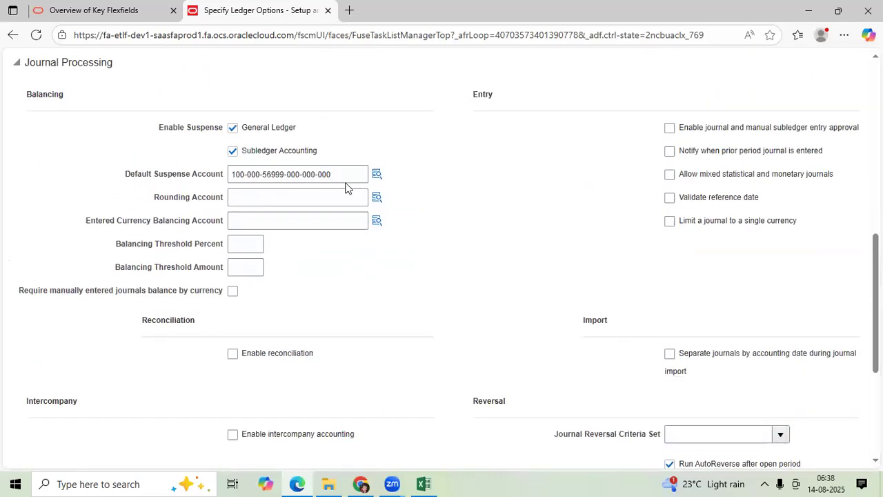
triple_click(246, 179)
key("ctrl+c")
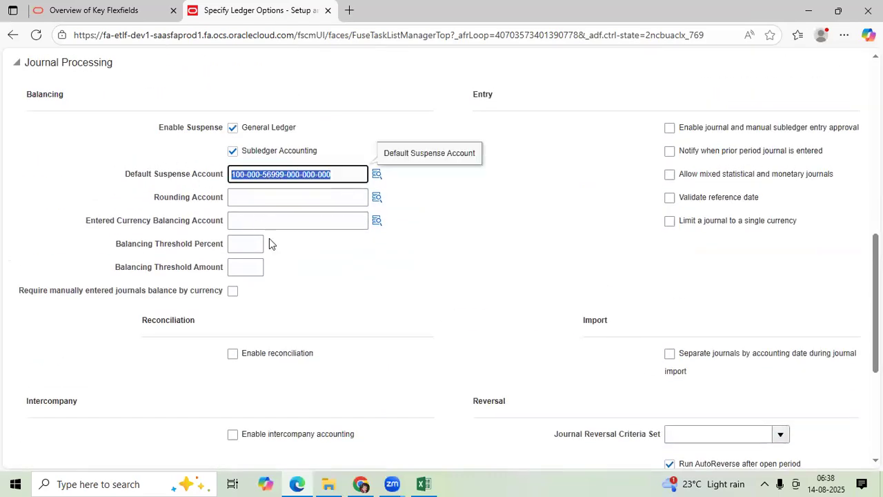
left_click(426, 482)
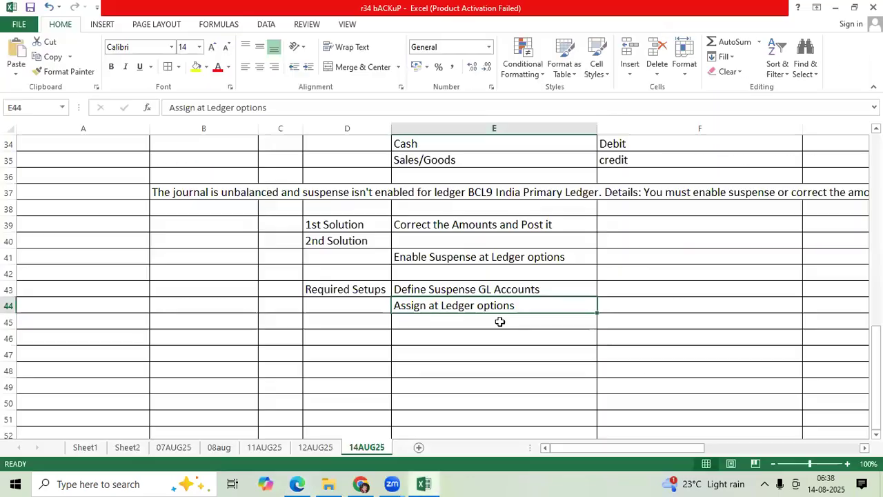
left_click(605, 306)
key("ctrl+v")
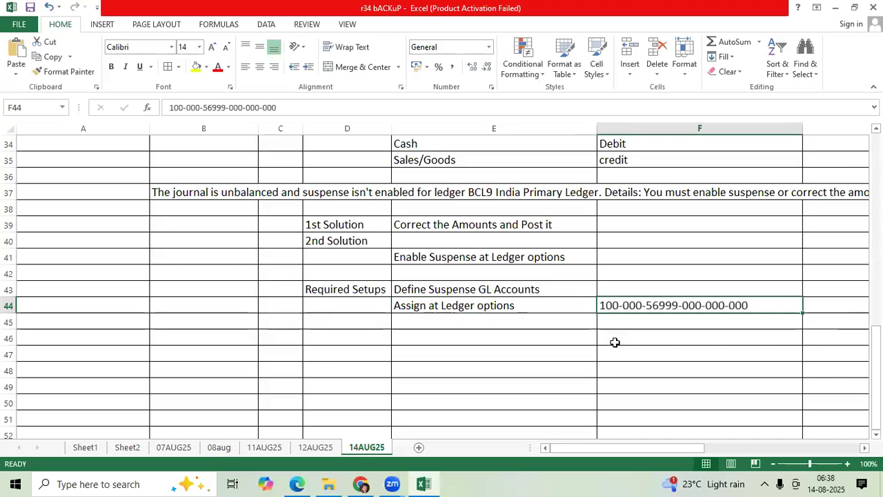
key("alt+Tab")
Save and close the ledger options of BCL9 India Primary Ledger
scroll(411, 277, "up", 8)
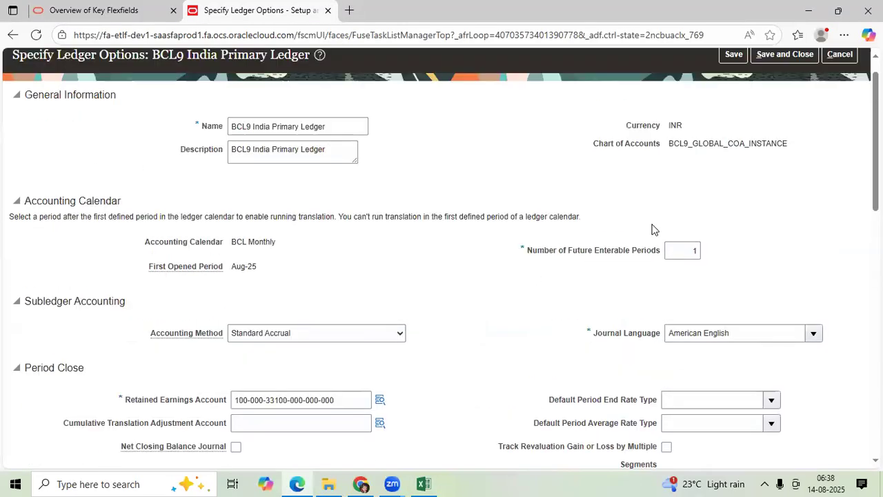
left_click(731, 101)
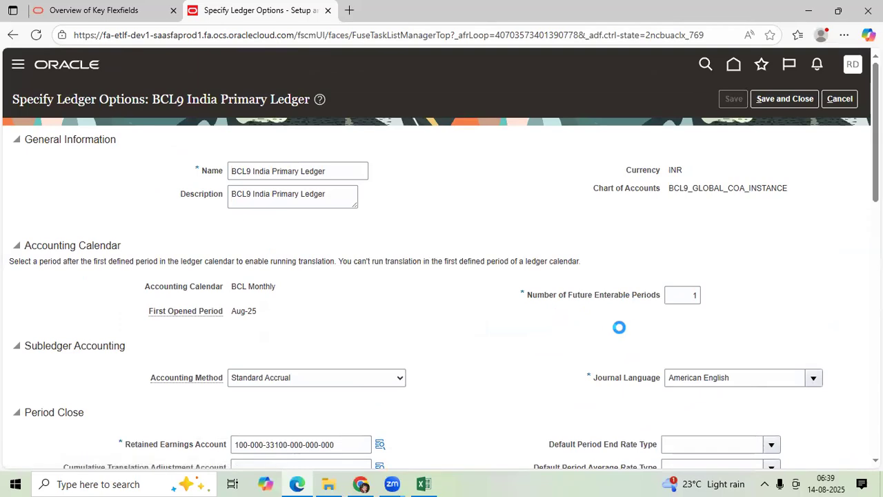
left_click(782, 99)
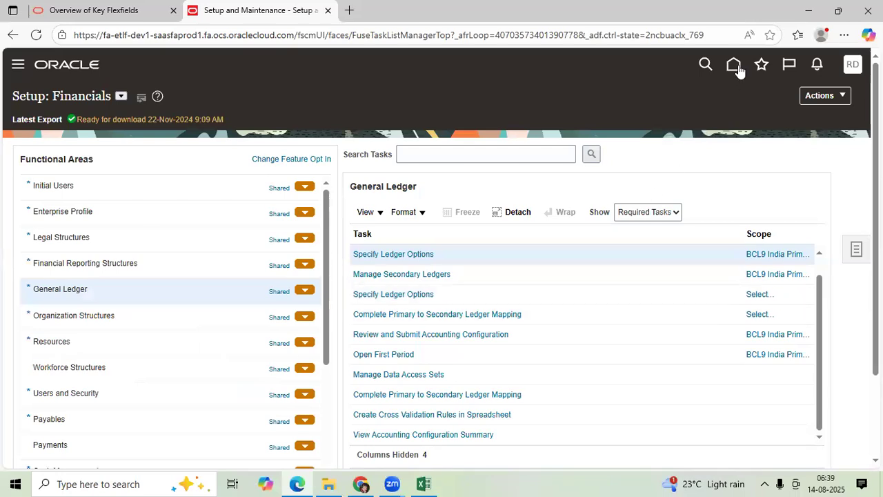
Switch to the Excel setup notes and enter "Test the Scenario" in cell D46
left_click(423, 484)
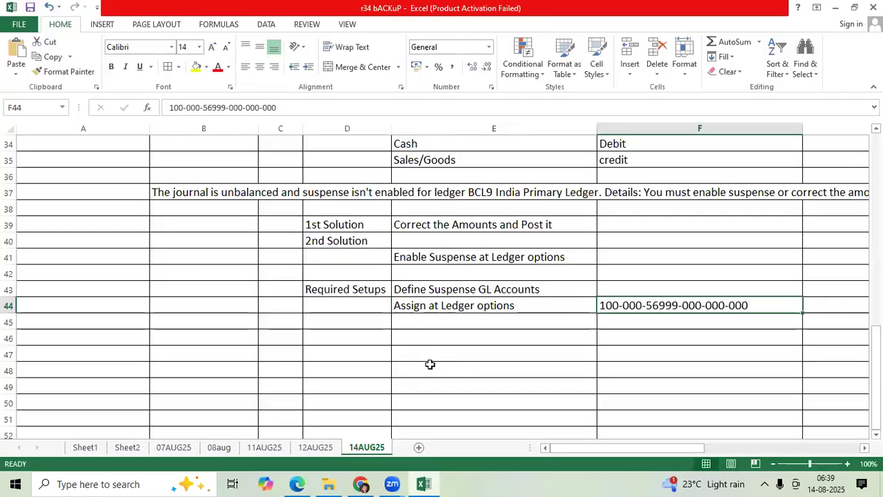
scroll(430, 364, "down", 1)
left_click(369, 292)
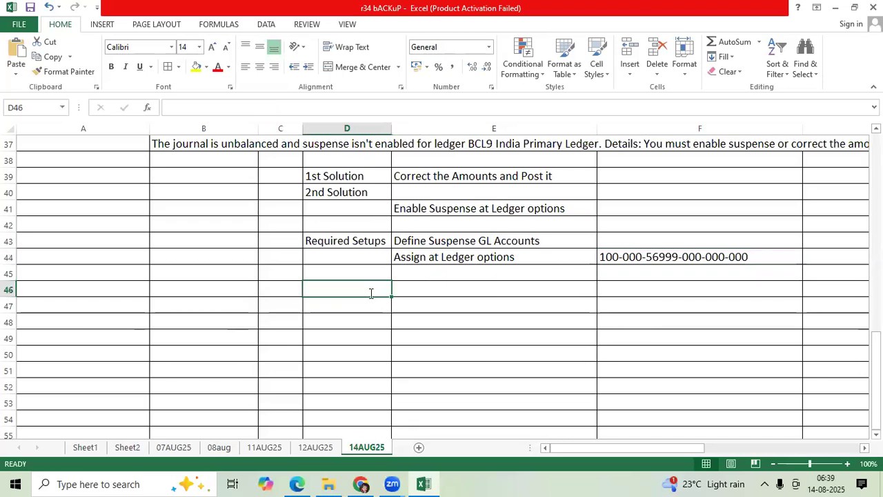
type("Test the Scenario")
key("ctrl+Return")
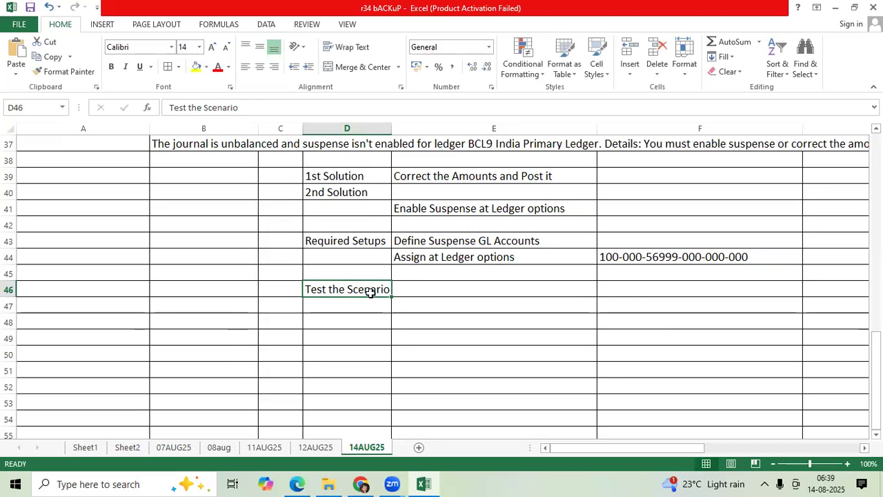
Switch back to Oracle, open Journals from the home page and start creating a new journal
key("alt+Tab")
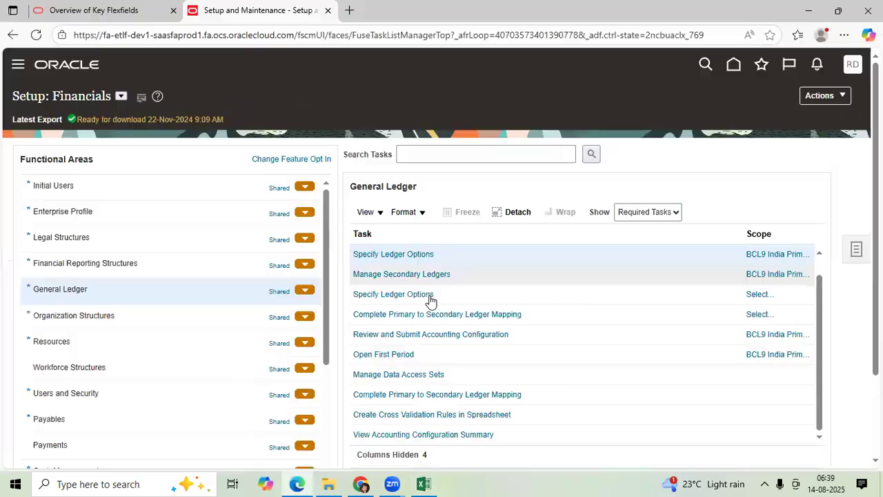
left_click(733, 69)
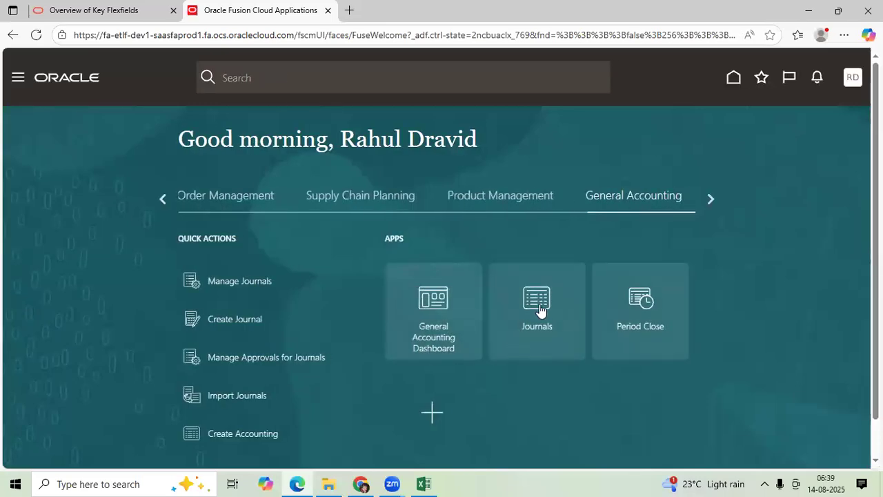
left_click(540, 310)
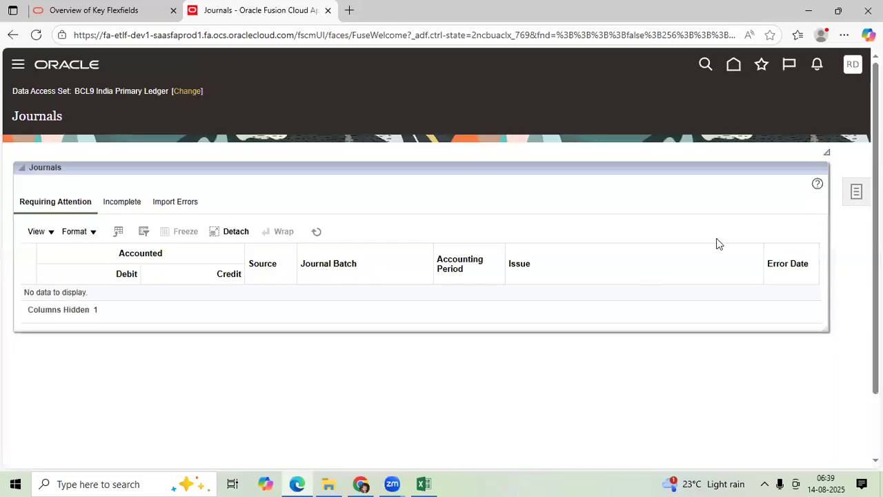
left_click(856, 193)
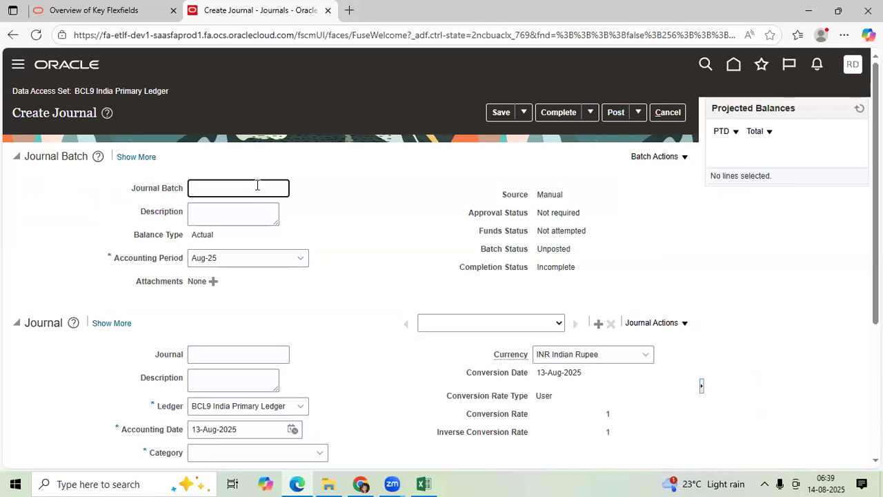
Name the journal batch Test_14AUG JE BATCH and set the journal category to Purchase Invoices
type("Tes")
type("t_14AUG JE BATCH")
scroll(219, 244, "down", 2)
left_click(234, 225)
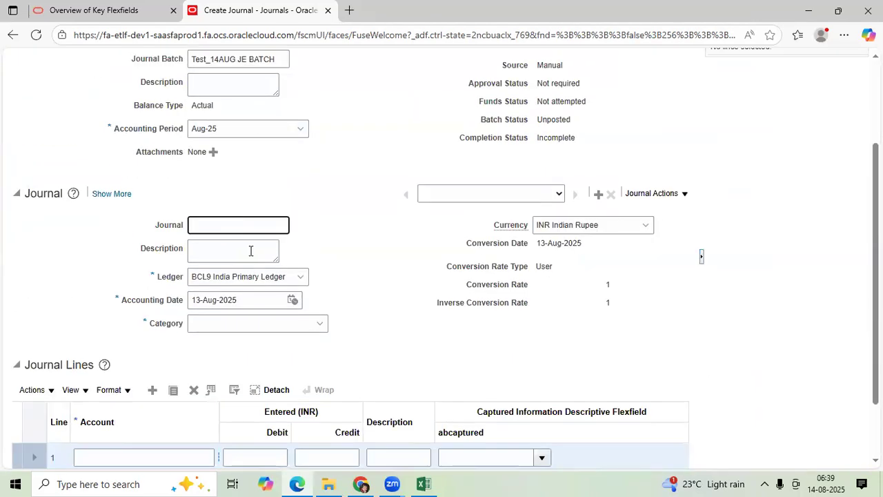
left_click(240, 322)
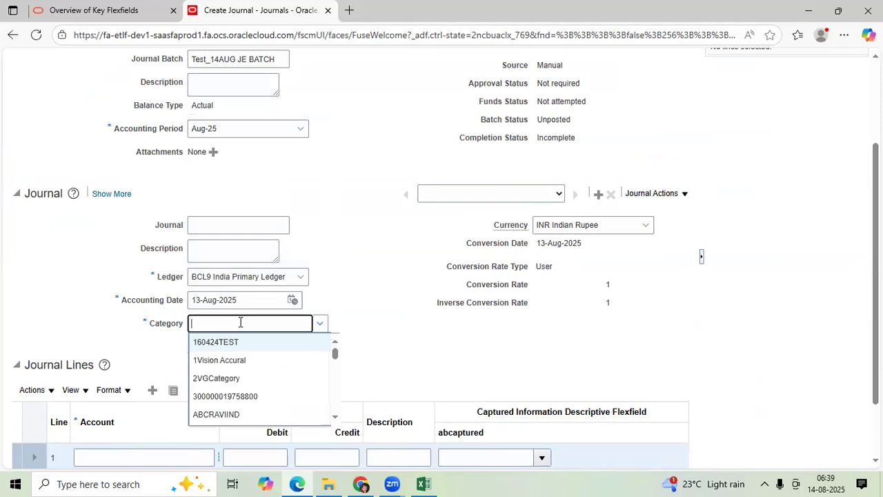
type("PUR")
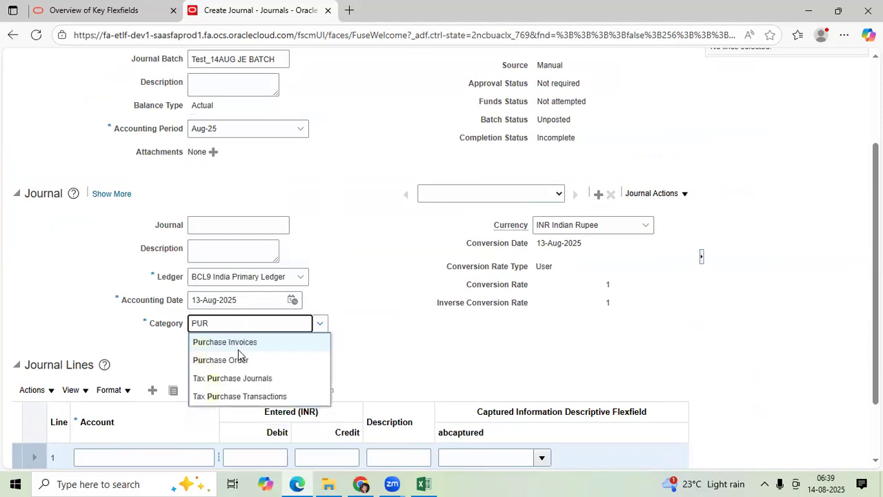
left_click(245, 340)
left_click(238, 226)
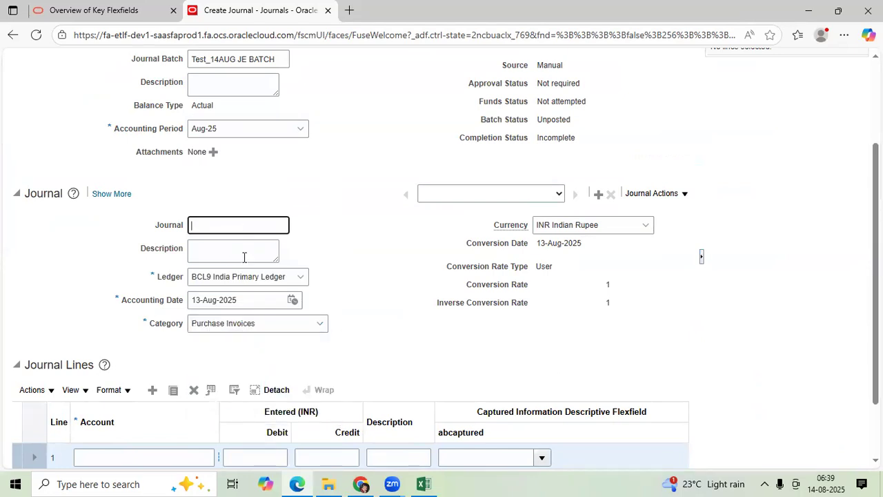
Open the account segments for journal line 1 and set the Accounts segment to 10001 Computers
scroll(217, 335, "down", 1)
left_click_drag(220, 328, 252, 329)
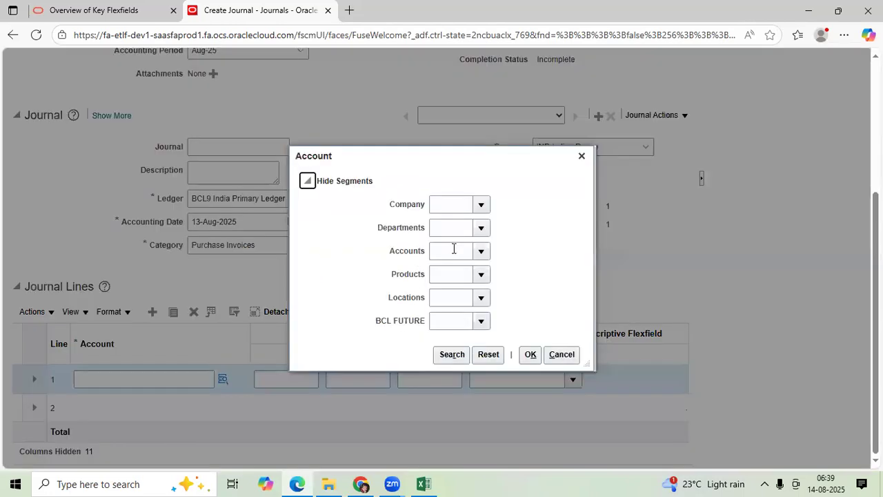
left_click(453, 249)
left_click(481, 253)
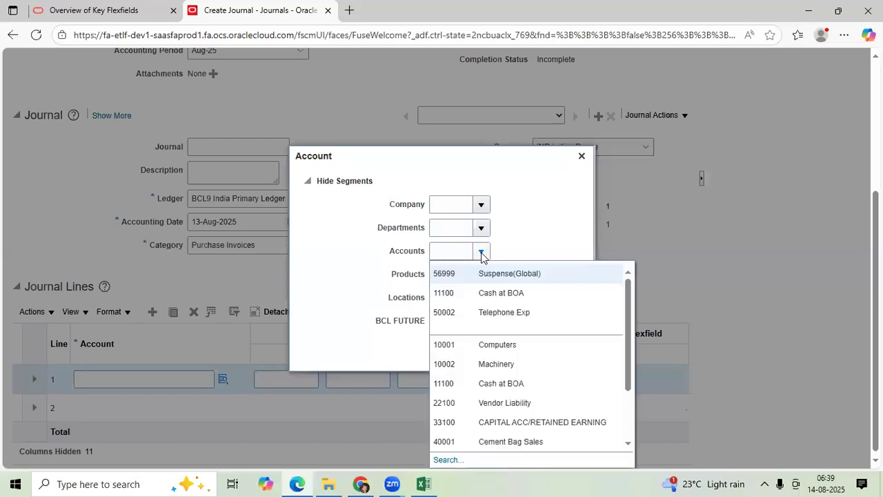
left_click(506, 344)
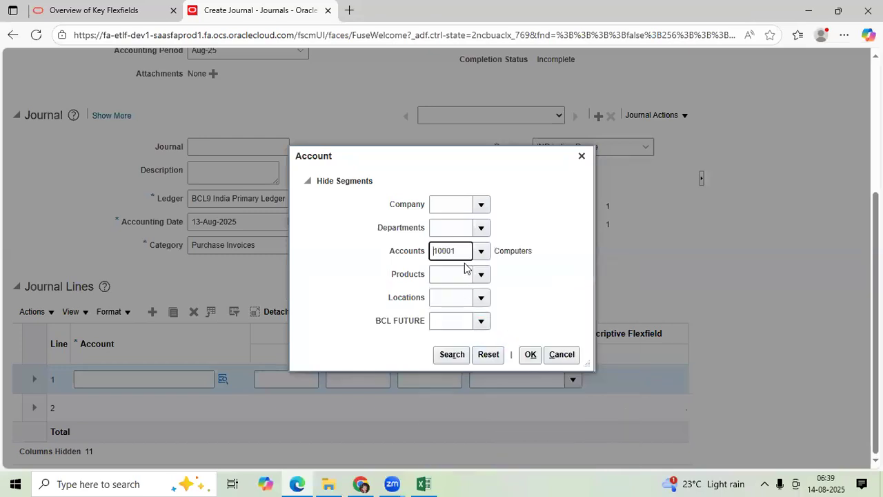
Set Company to 100, Departments to 002, and Products, Locations and BCL FUTURE to 000, and confirm line 1's account
left_click(481, 205)
left_click(485, 227)
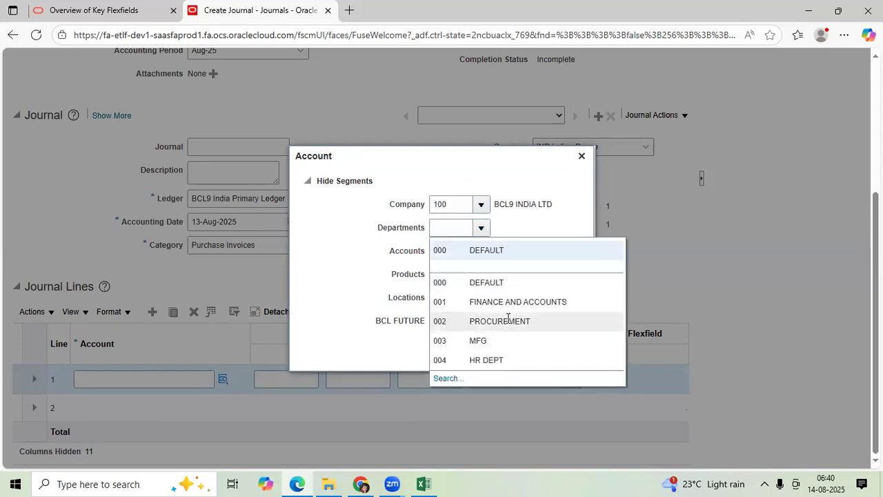
left_click(508, 318)
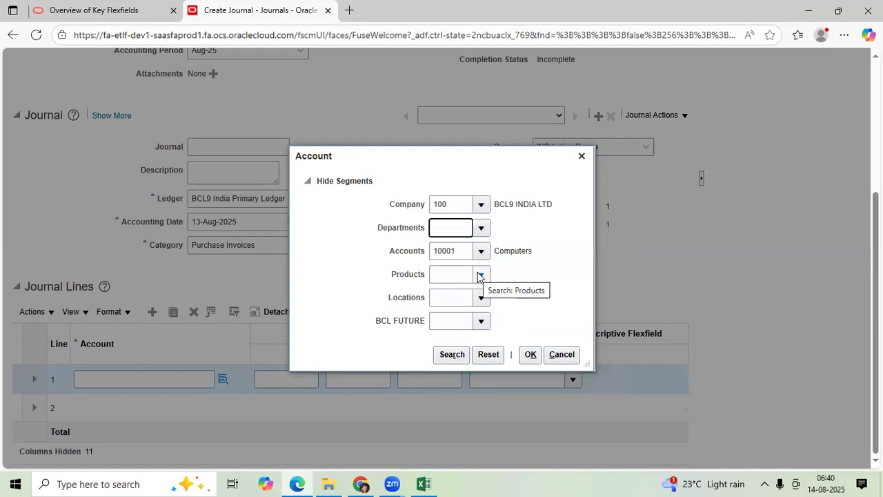
left_click(481, 277)
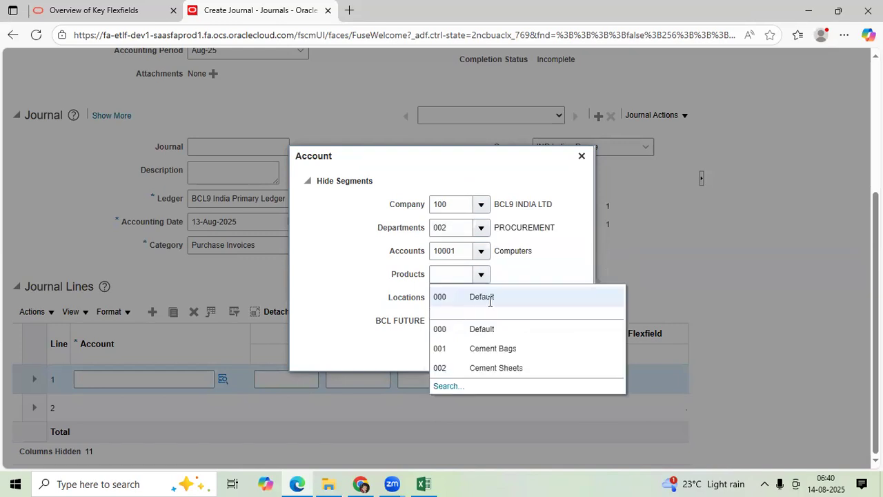
left_click(493, 296)
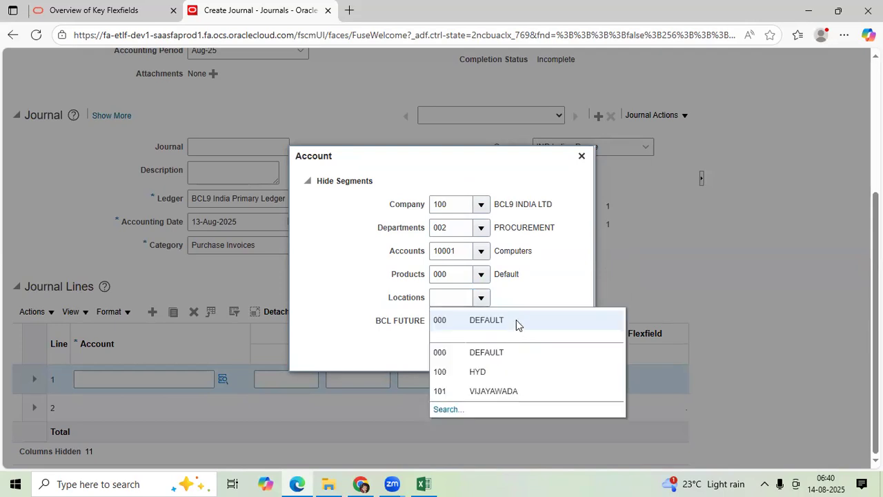
left_click(516, 319)
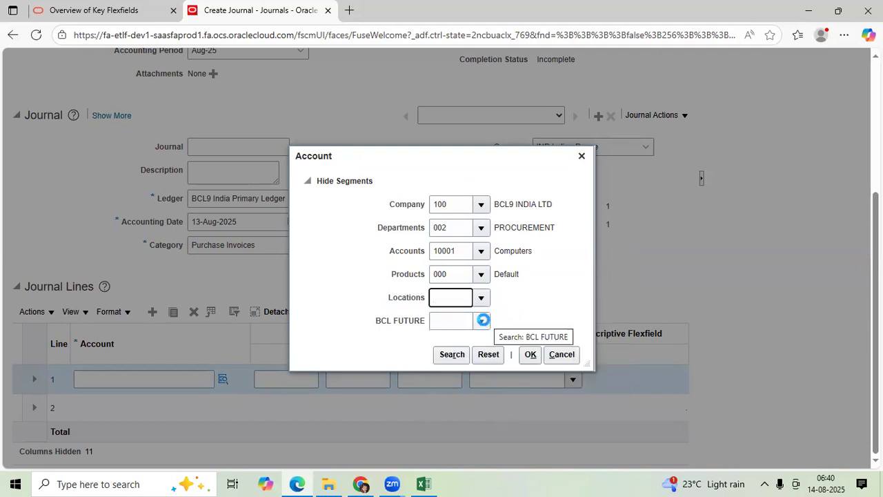
left_click(482, 320)
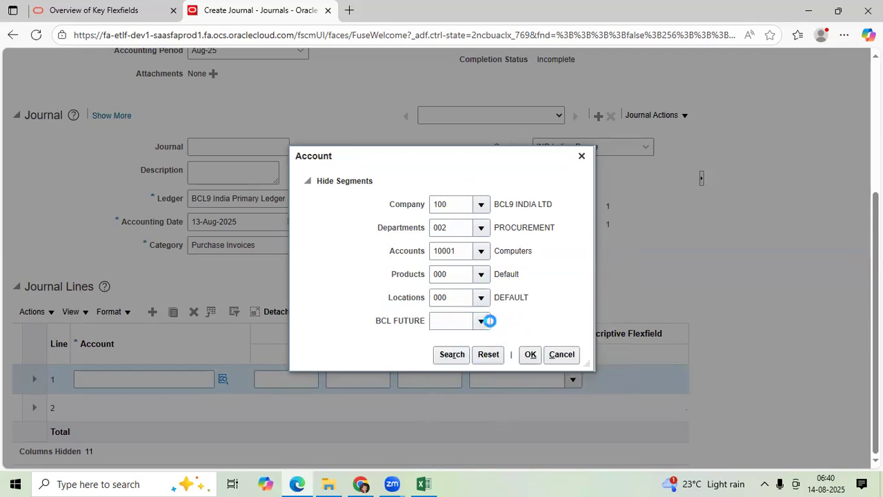
left_click(498, 340)
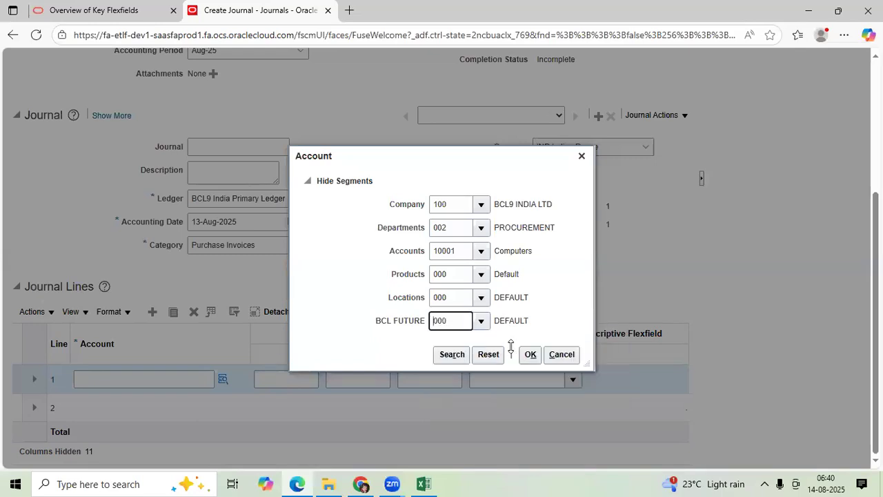
left_click(529, 355)
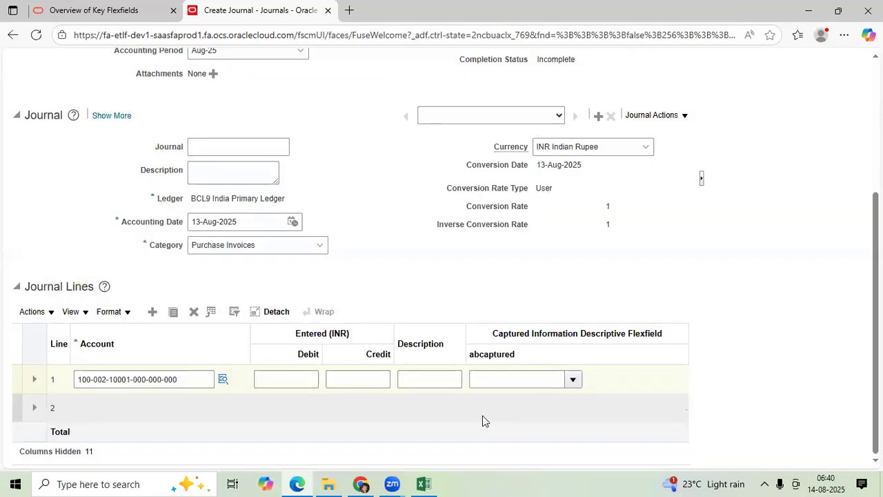
Enter a debit of 50.000,00 on line 1 and name the journal Purchased Computers
left_click(296, 373)
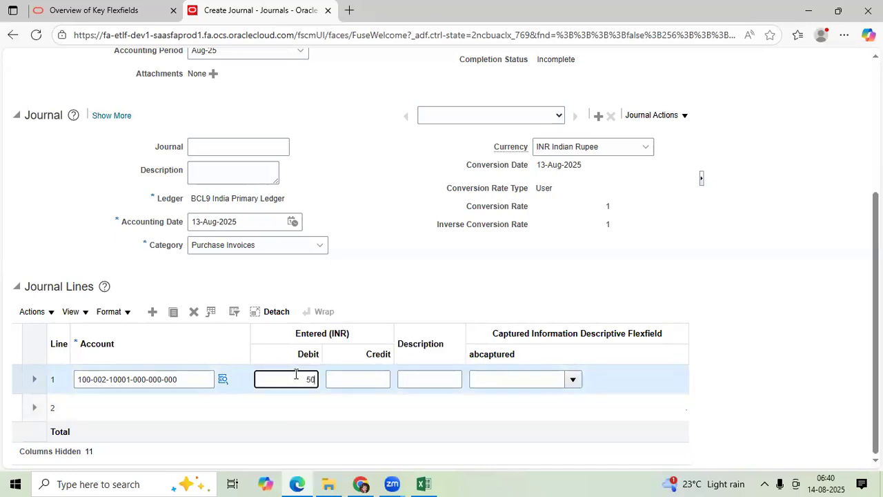
left_click(373, 378)
left_click(233, 140)
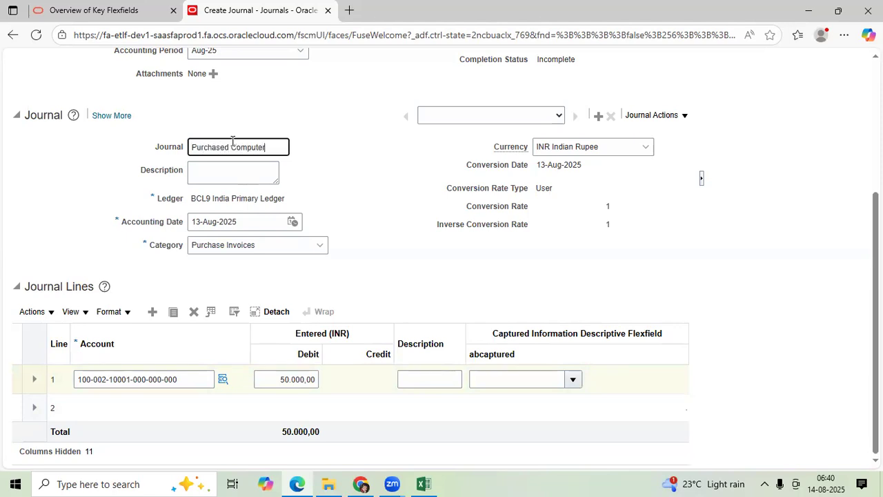
left_click(136, 409)
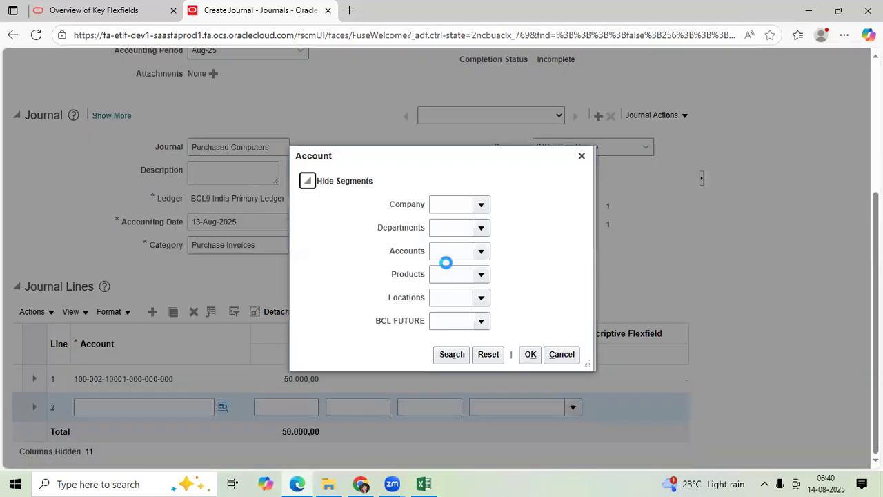
left_click(452, 251)
type("111")
left_click(452, 270)
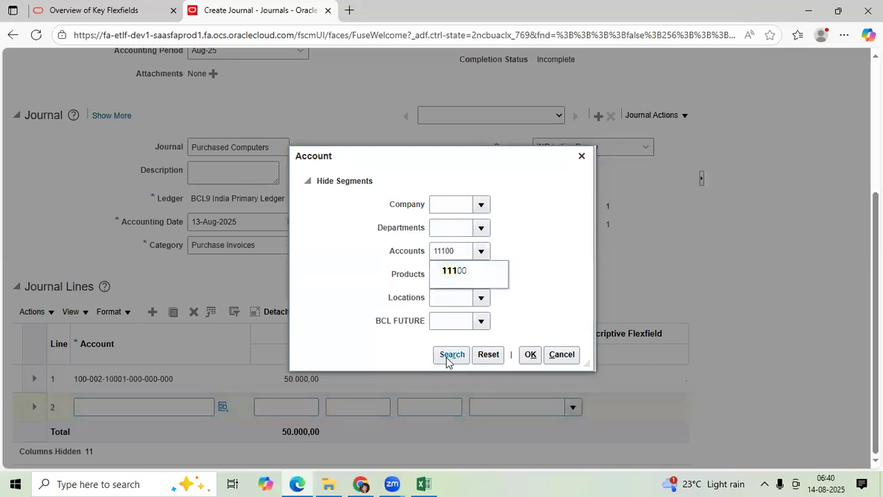
left_click(443, 276)
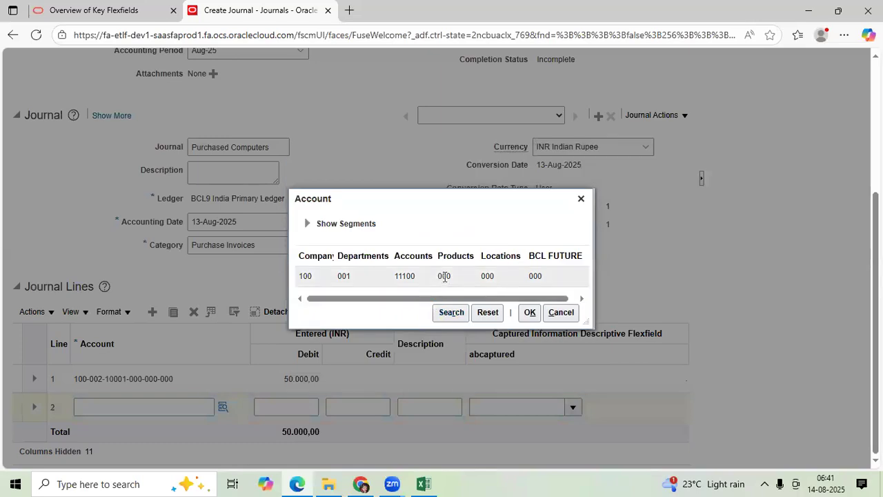
left_click(529, 312)
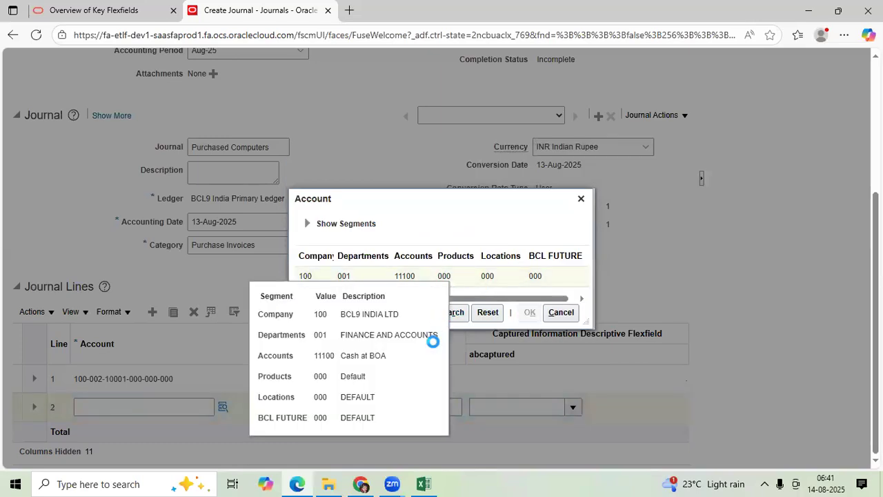
left_click(342, 410)
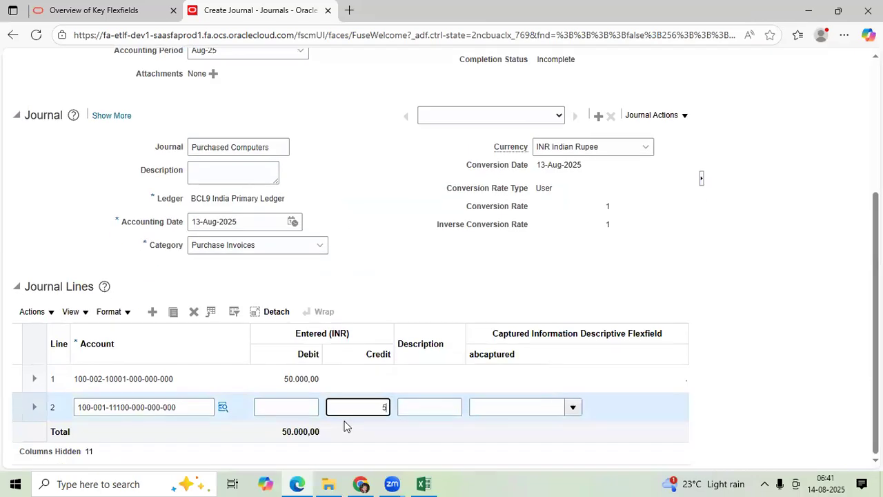
scroll(798, 243, "up", 5)
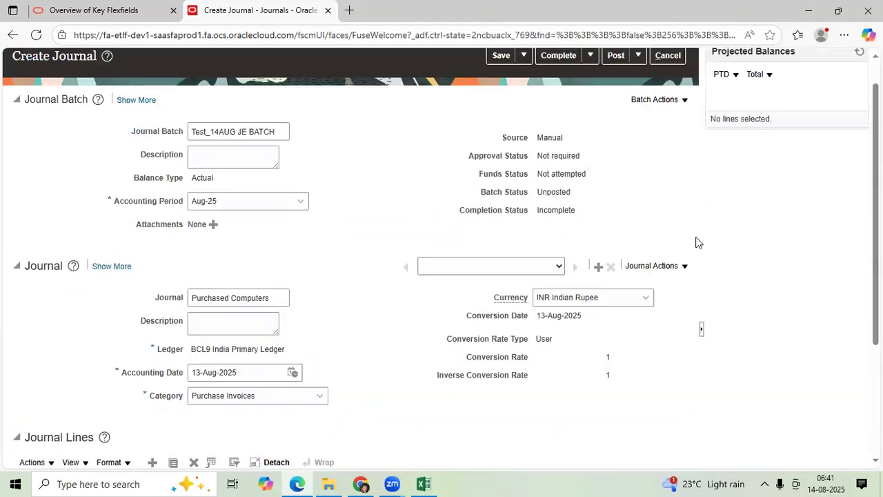
Save, complete and post the Test_14AUG JE BATCH journal batch, continuing despite its unequal debit and credit totals
left_click(499, 112)
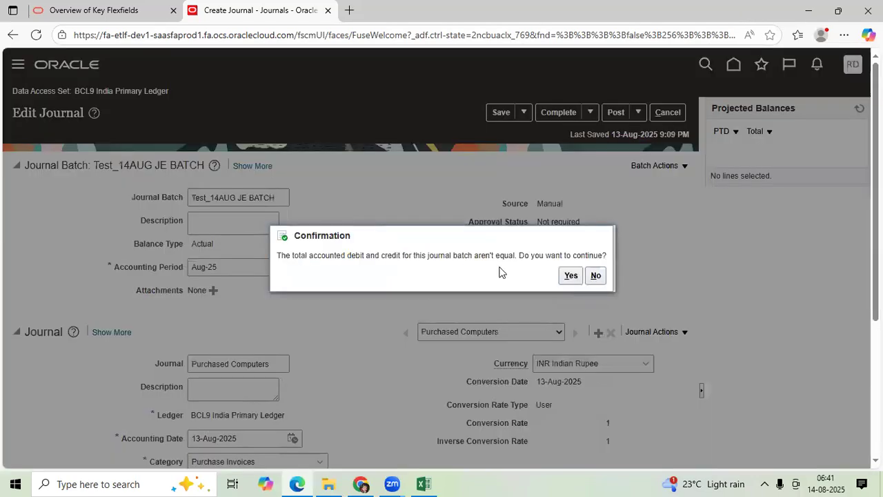
left_click(570, 276)
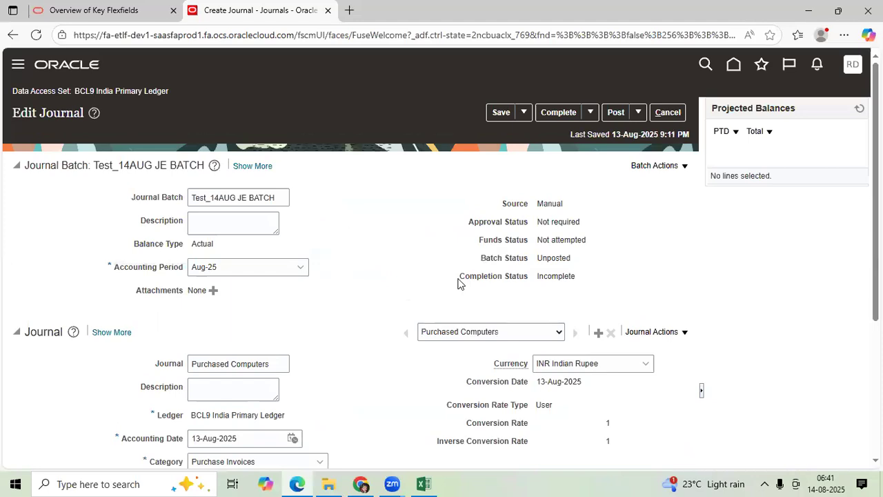
left_click(552, 114)
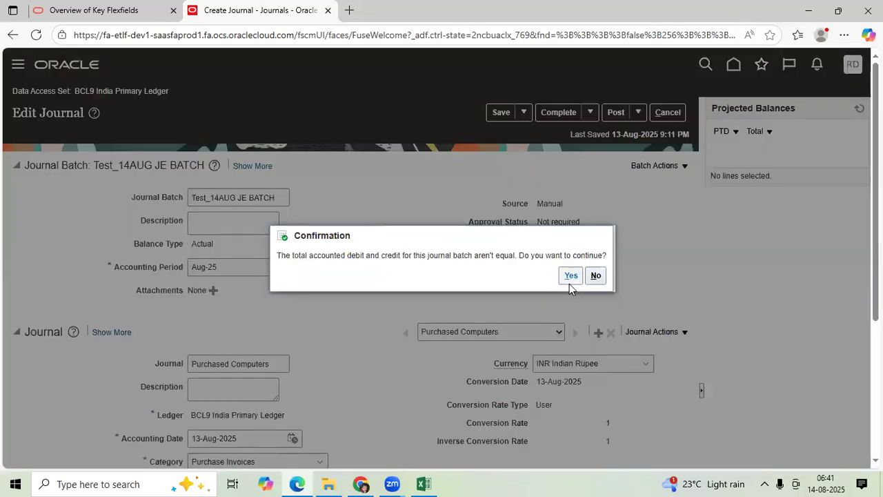
left_click(570, 279)
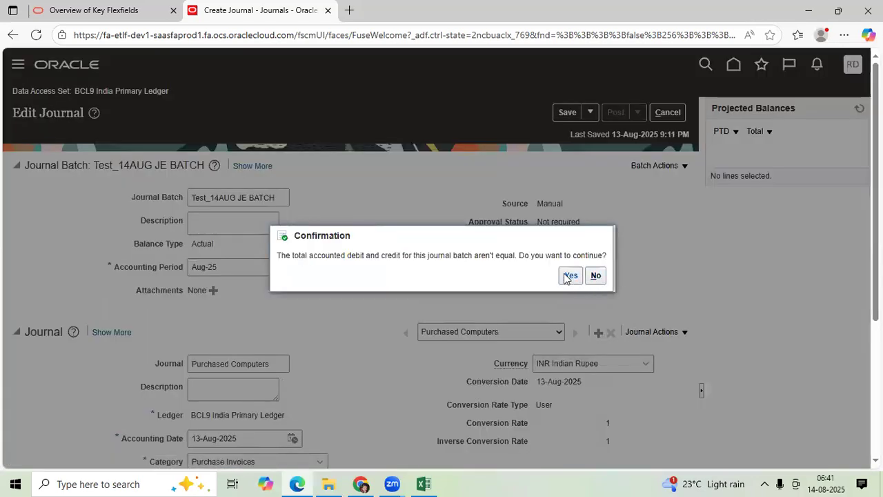
left_click(569, 276)
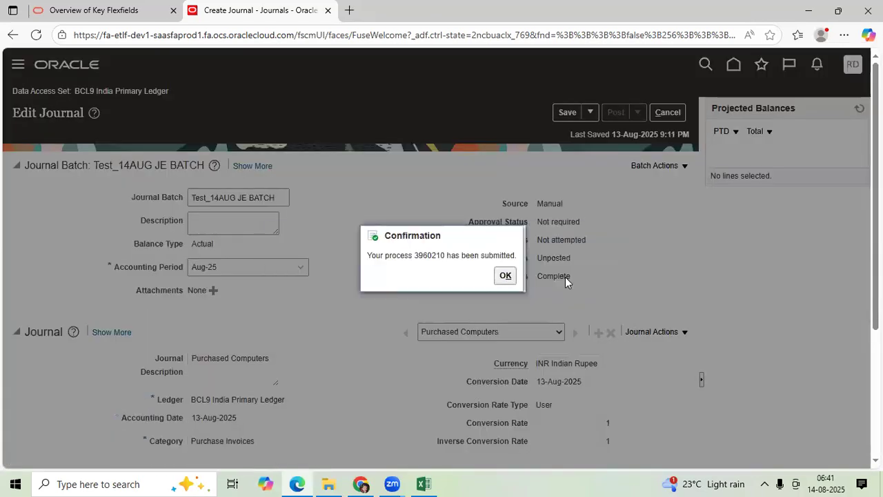
left_click(504, 276)
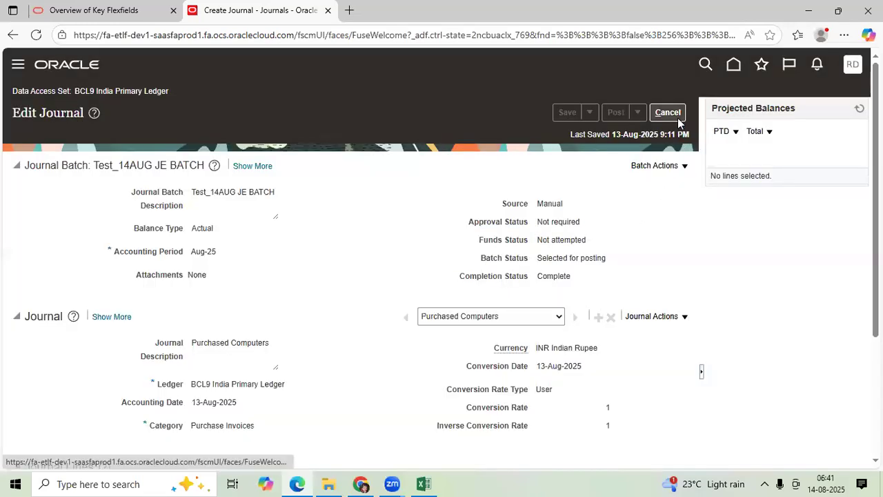
Copy the journal batch name, close the journal and search Manage Journals for batch Test_14AUG JE BATCH in Aug-25
left_click_drag(274, 193, 191, 192)
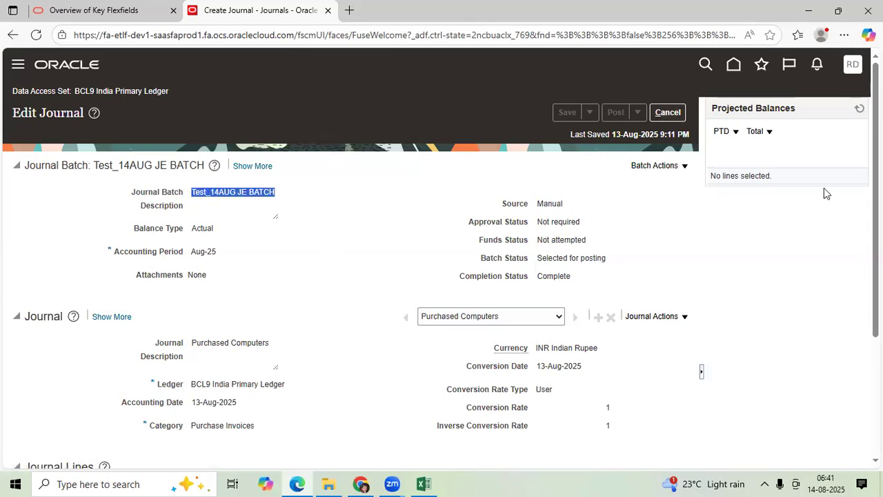
left_click(858, 109)
left_click(674, 115)
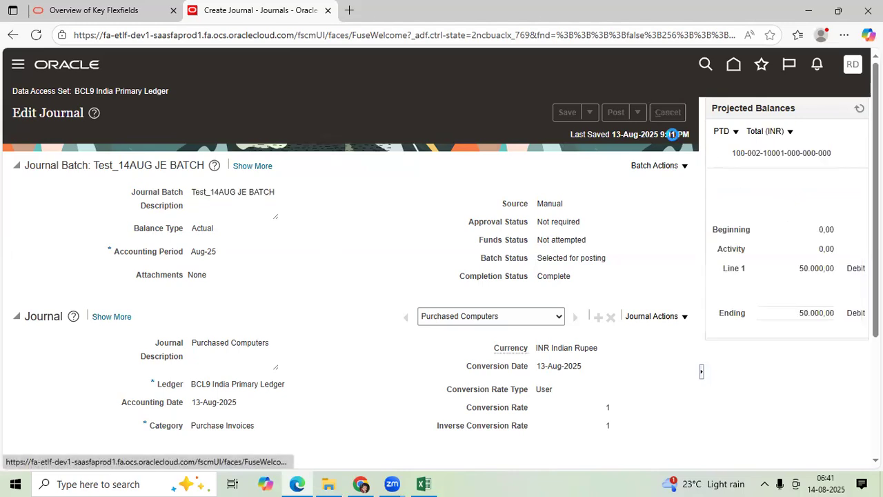
left_click(855, 191)
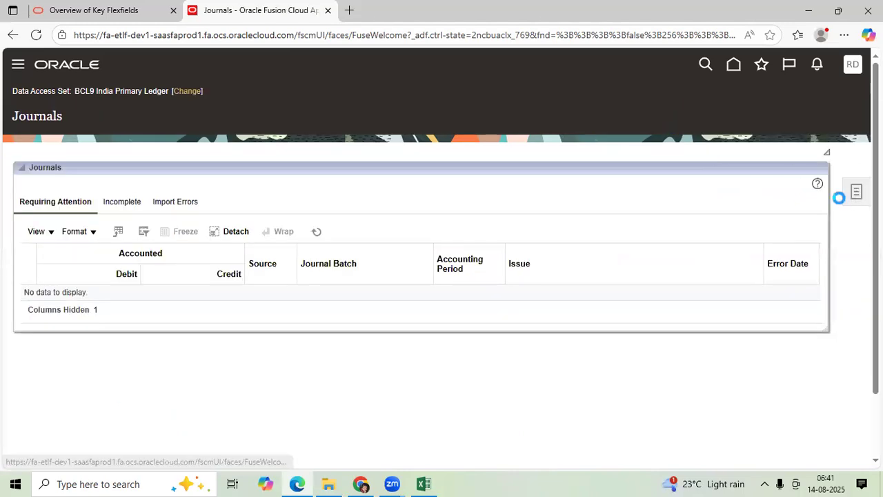
left_click(693, 108)
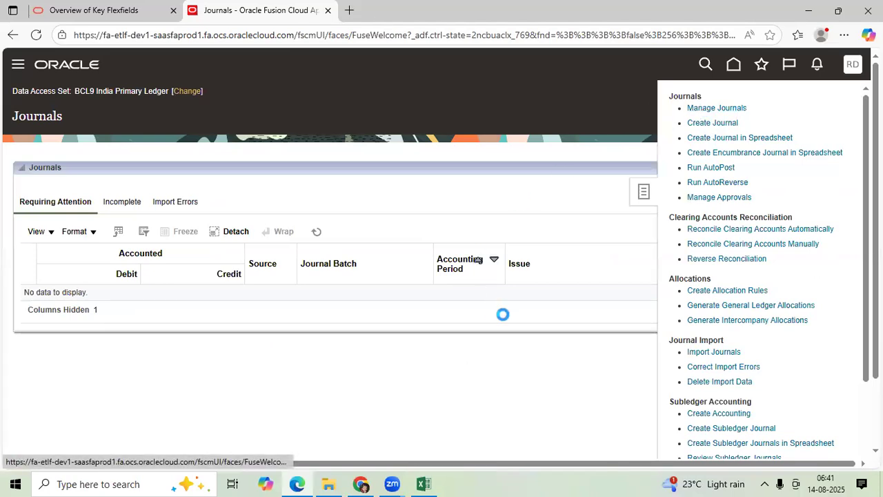
left_click(416, 215)
type("Test_14AUG JE BATCH")
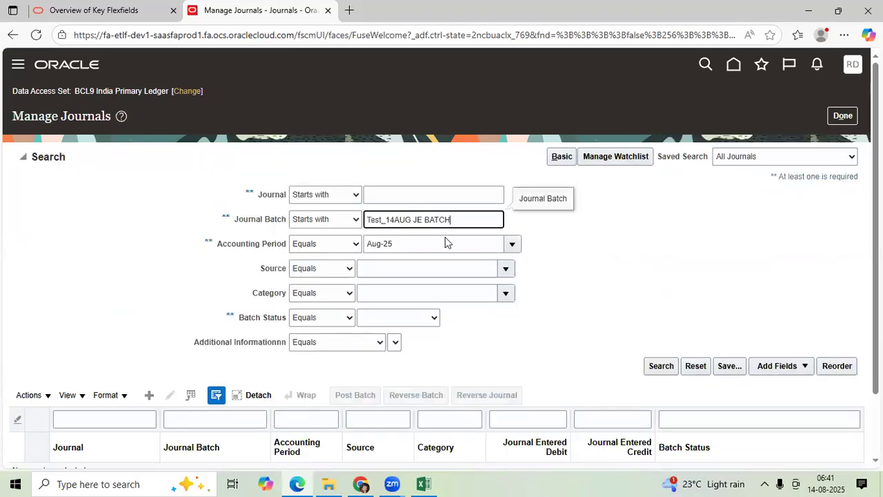
left_click(656, 366)
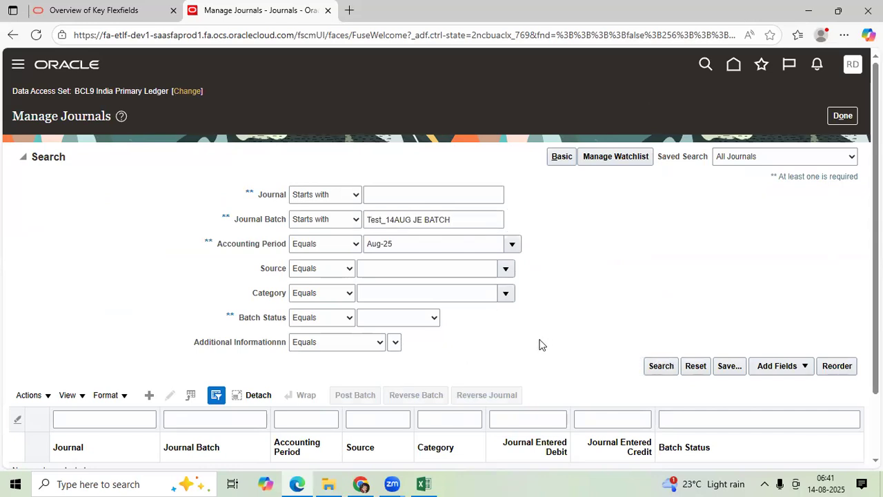
Rerun the batch search, open the Purchased Computers journal to examine its journal lines for a suspense line, and close it
left_click(531, 275)
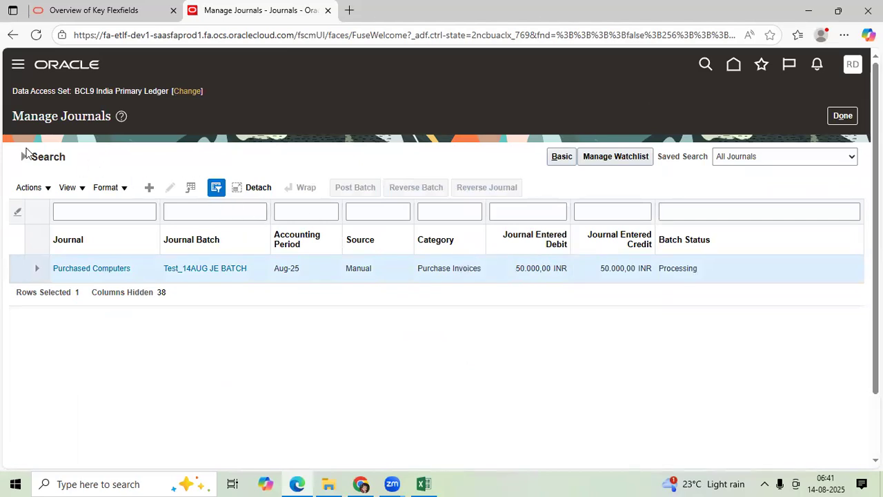
left_click(26, 158)
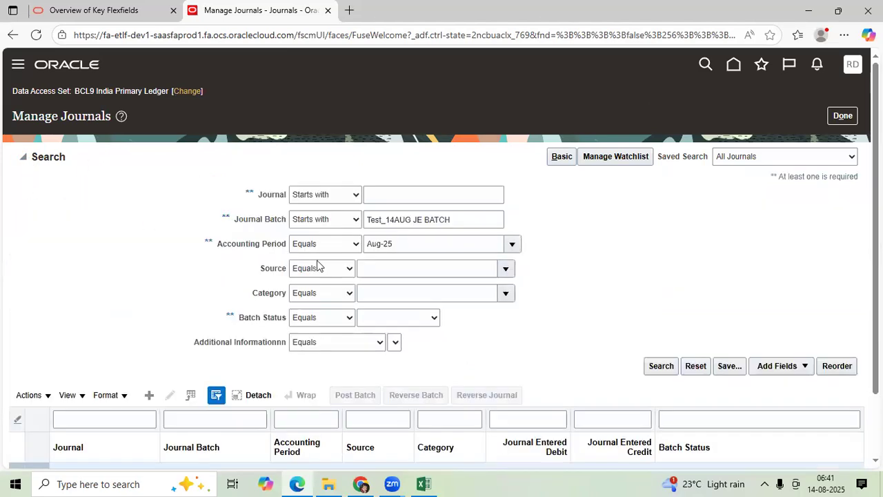
left_click(658, 366)
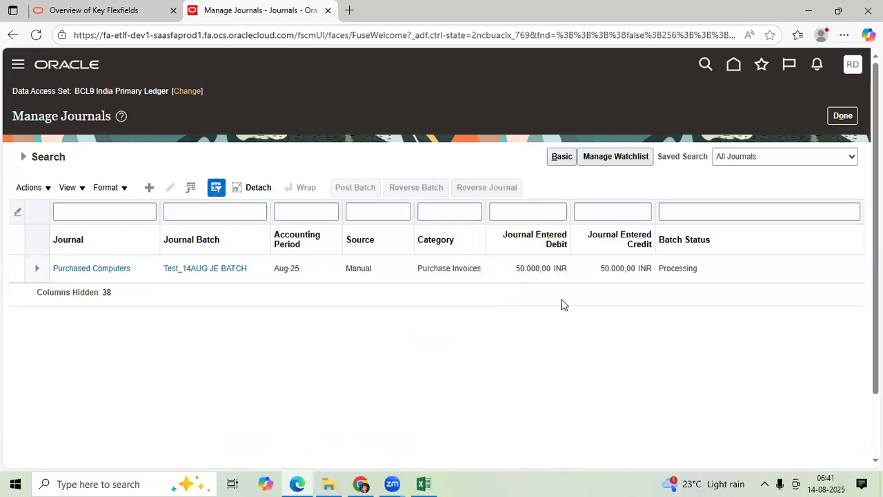
left_click(118, 270)
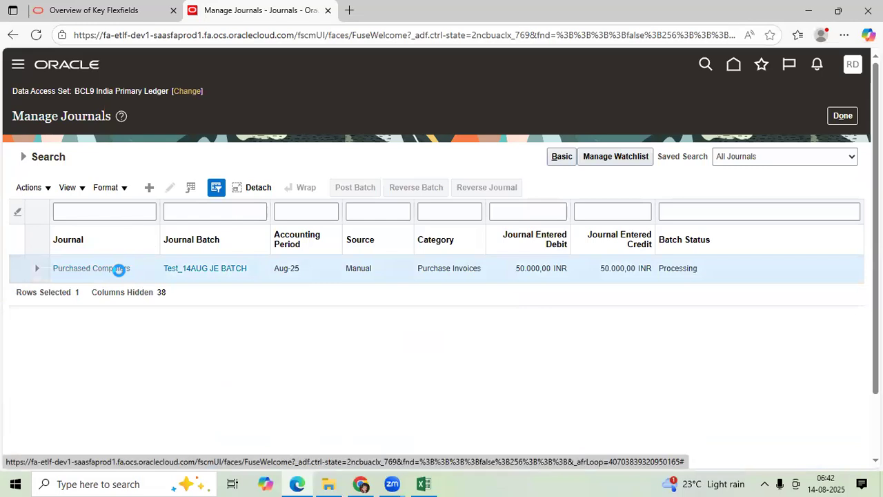
scroll(121, 276, "down", 3)
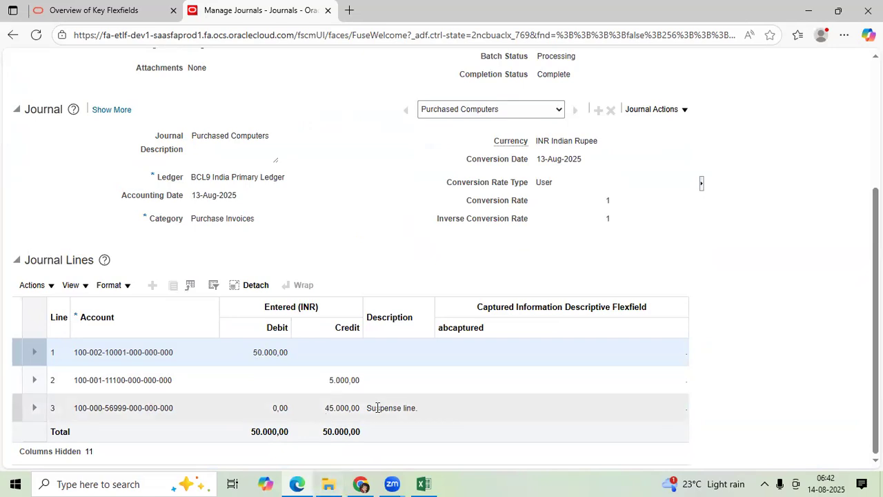
scroll(351, 407, "up", 3)
scroll(331, 404, "down", 3)
scroll(331, 404, "up", 3)
left_click(682, 114)
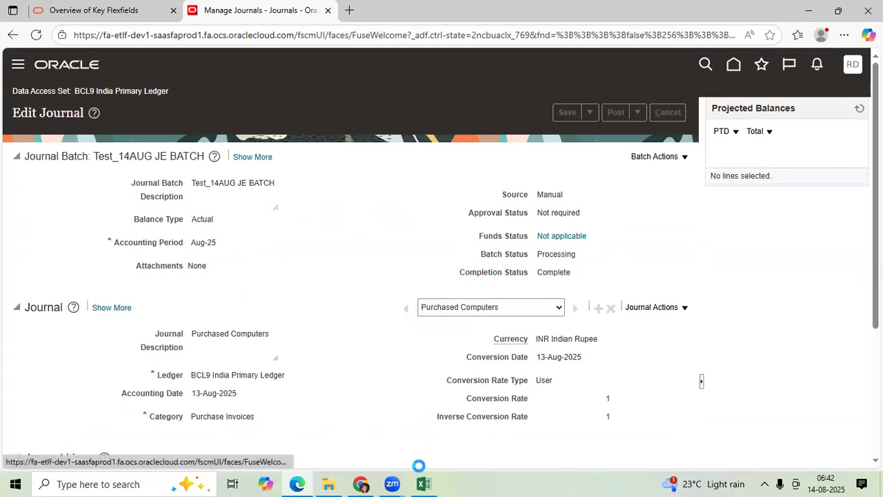
Switch to the Excel workbook and enter "Client May Ask" in cell E49 of the 14AUG25 sheet
left_click(423, 483)
scroll(428, 404, "down", 2)
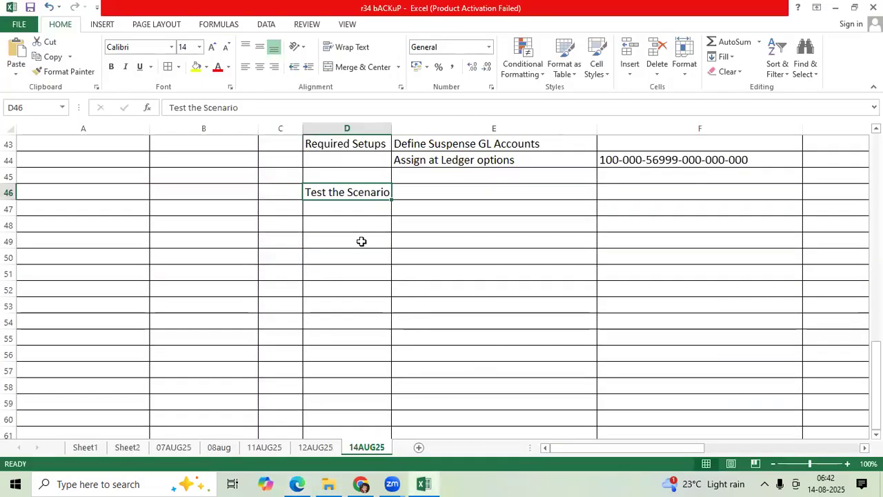
left_click(361, 241)
key("Right")
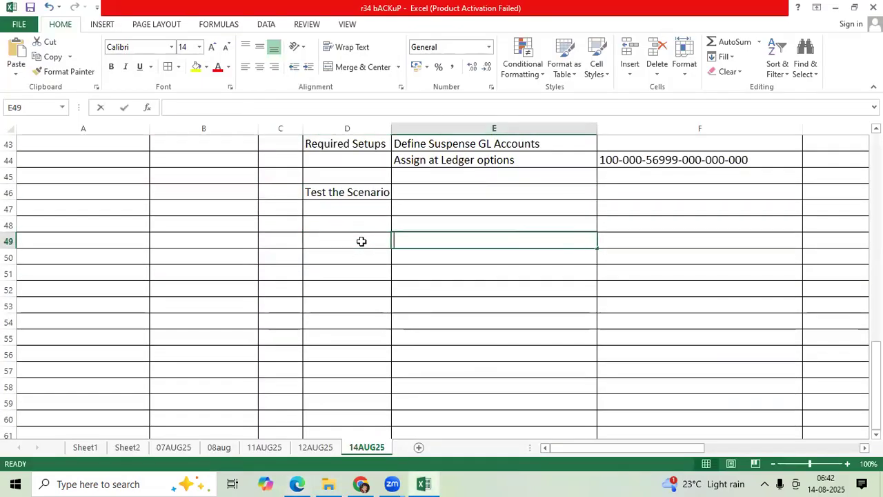
type("Client May")
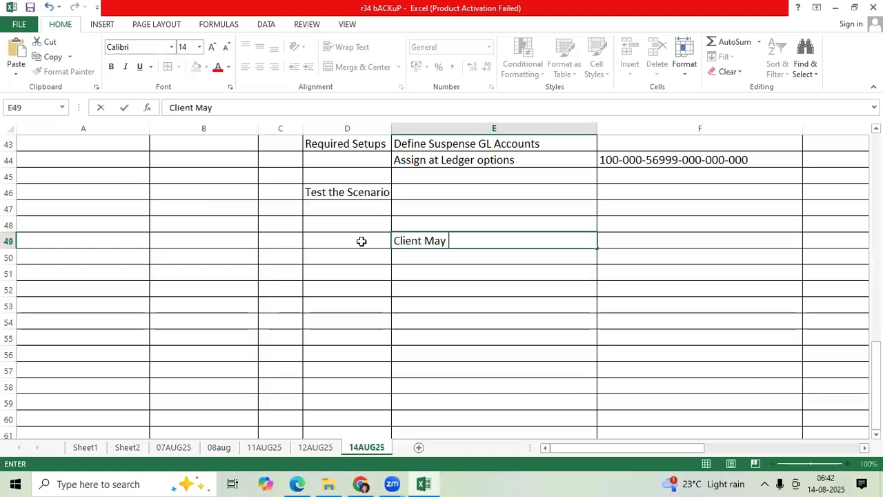
type(" Ask")
Enter "Can we maintain Suspense Account for" in cell F49 and move it to cell E51
key("Tab")
type("Can we maintain Sus")
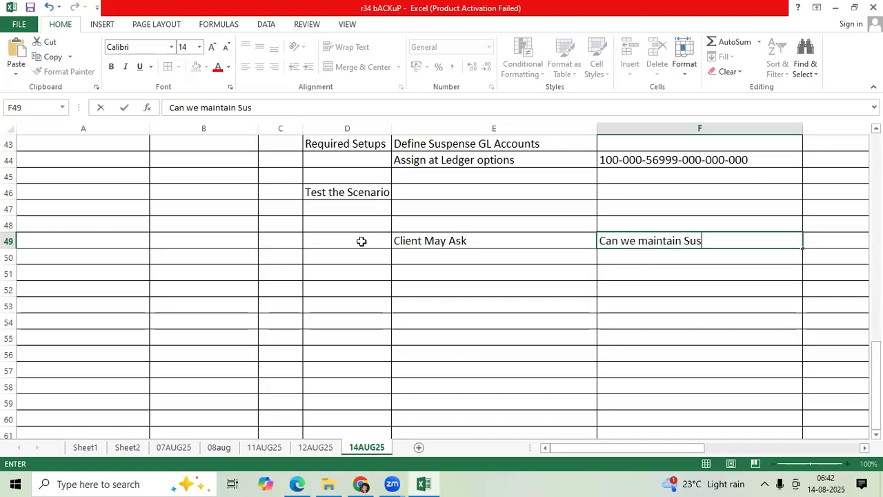
type("pense Account")
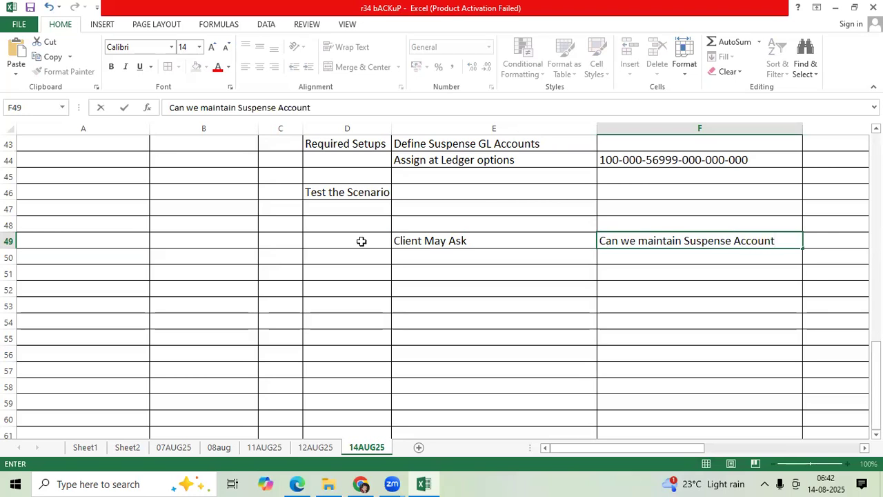
type(" for")
key("Return")
left_click(626, 242)
left_click_drag(620, 250, 591, 274)
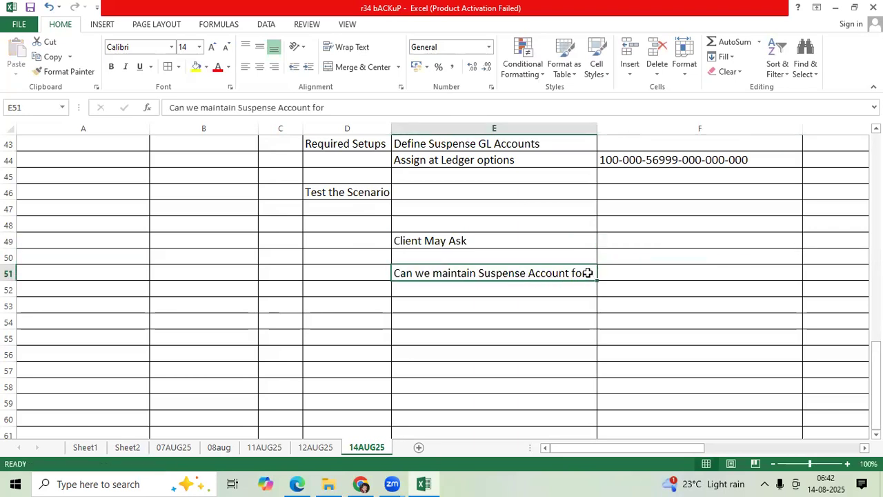
Complete the question in cell E51 as "Can we maintain Suspense Account for Category Wise or Source wise?"
double_click(587, 273)
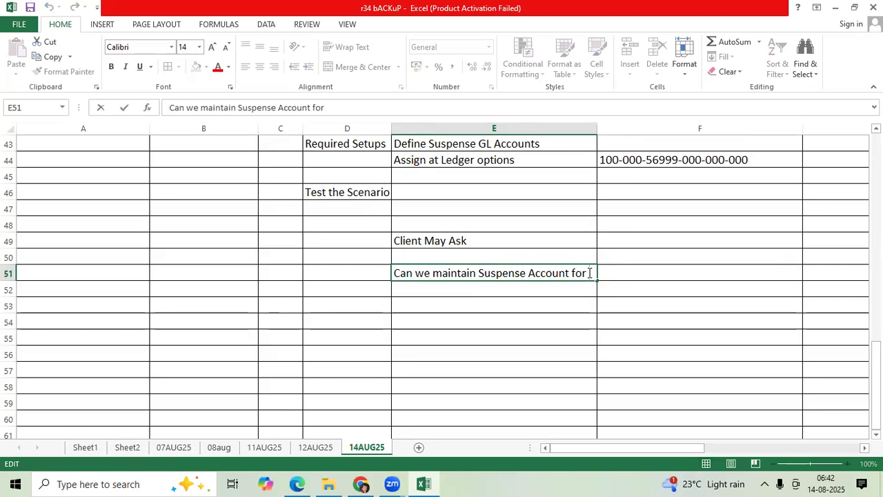
type("Category W")
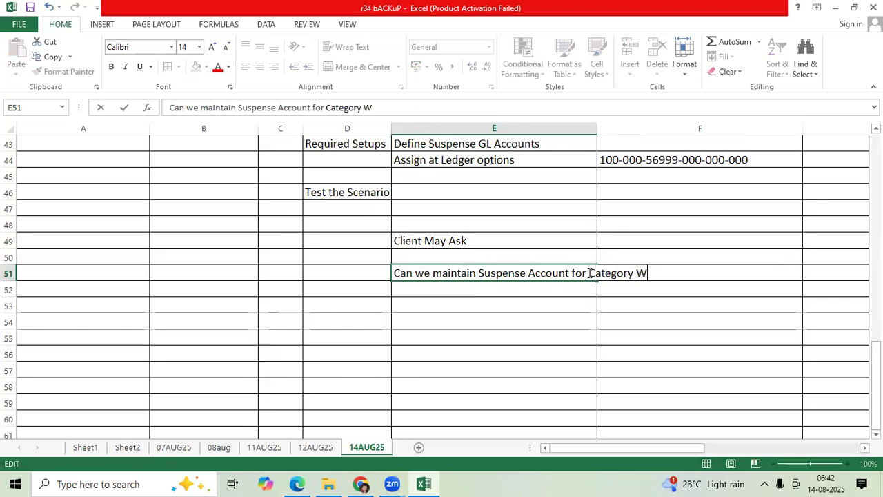
type("ise or Source wi")
key("ctrl+Return")
left_click(551, 295)
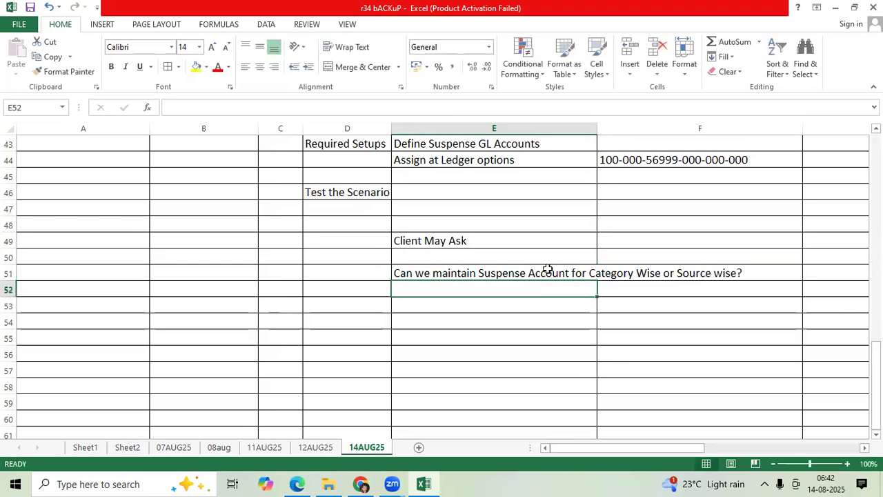
left_click(547, 270)
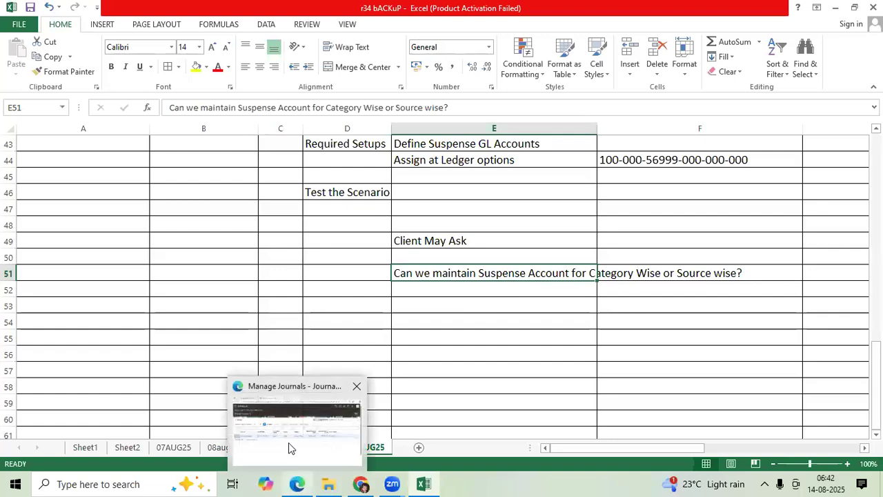
Switch back to Oracle Fusion in Edge, leave Manage Journals, and find and open the Manage Suspense Accounts task in Setup and Maintenance
left_click(290, 445)
left_click(841, 117)
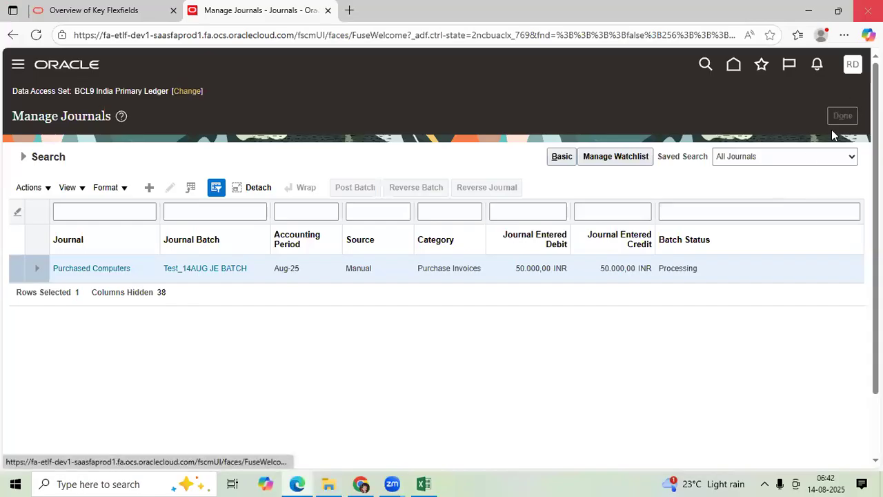
left_click(853, 67)
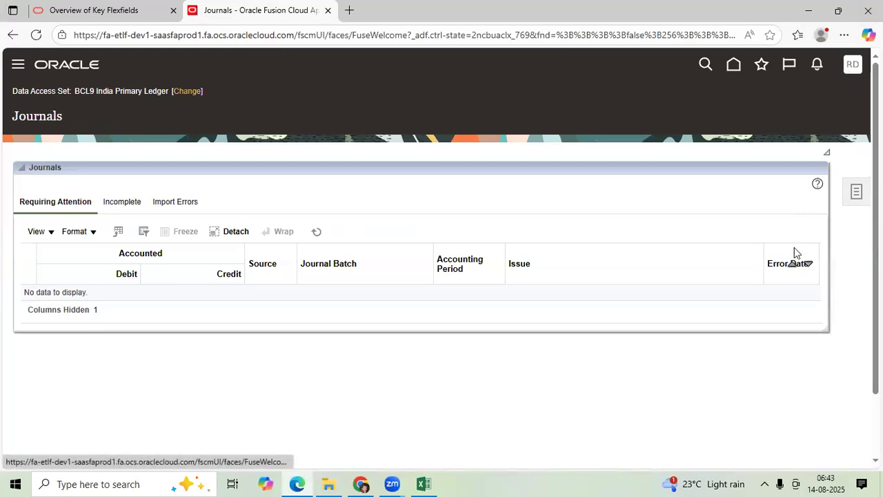
left_click(660, 258)
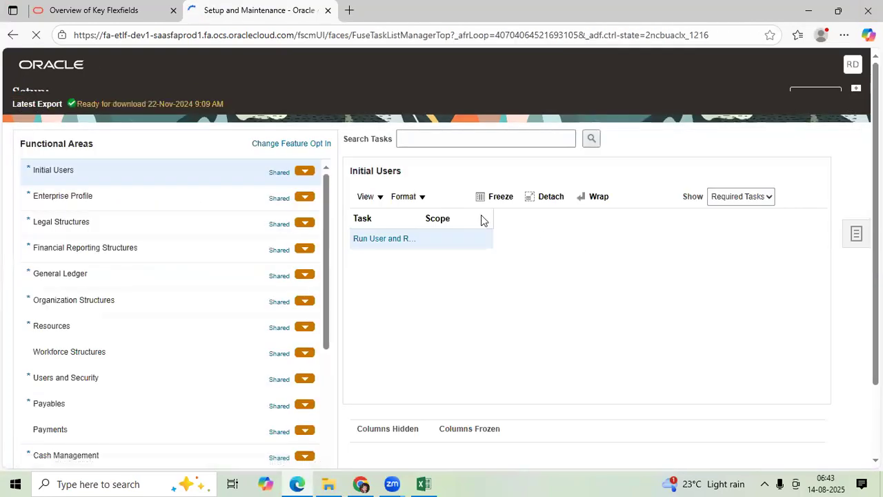
left_click(442, 155)
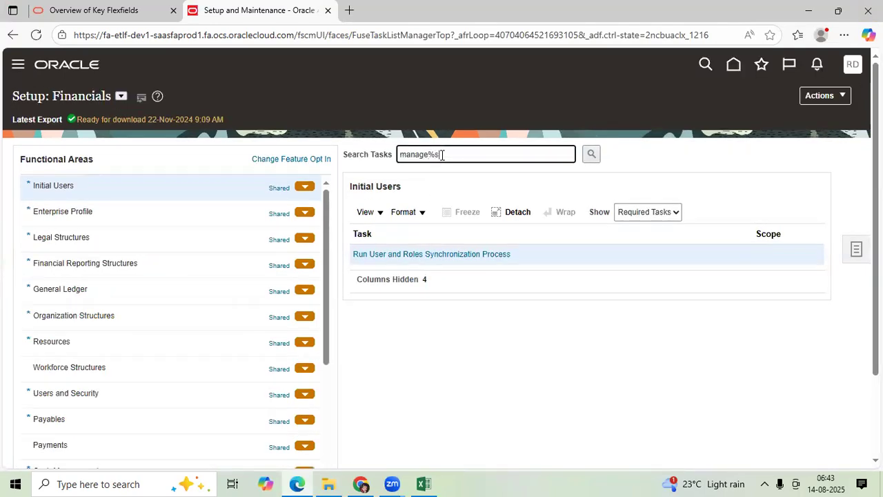
key("Return")
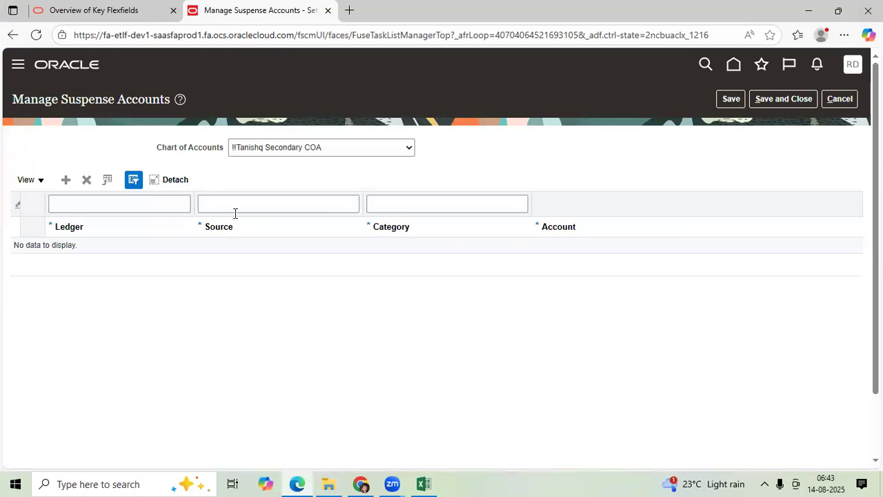
Select BCL9_GLOBAL_COA_INSTANCE as the chart of accounts and review its existing suspense account entry
left_click(270, 146)
scroll(294, 335, "down", 5)
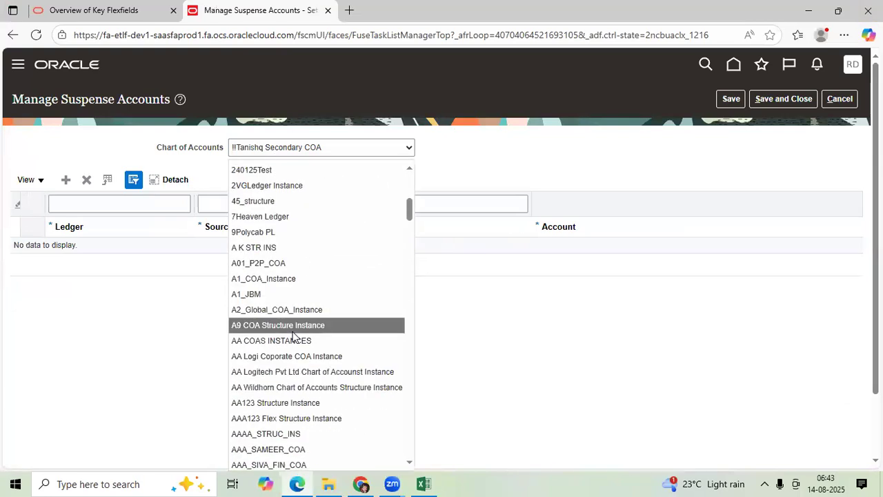
scroll(294, 336, "down", 2)
scroll(293, 336, "down", 8)
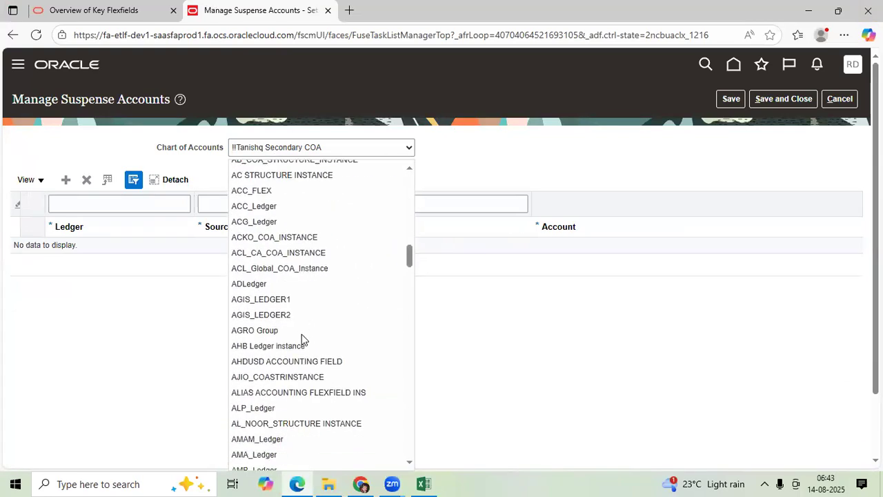
scroll(301, 334, "down", 8)
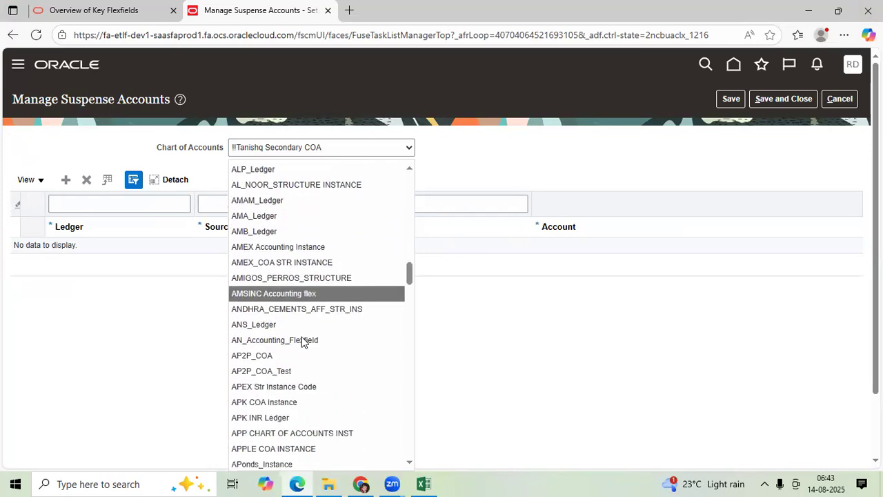
scroll(300, 343, "down", 8)
scroll(300, 342, "up", 2)
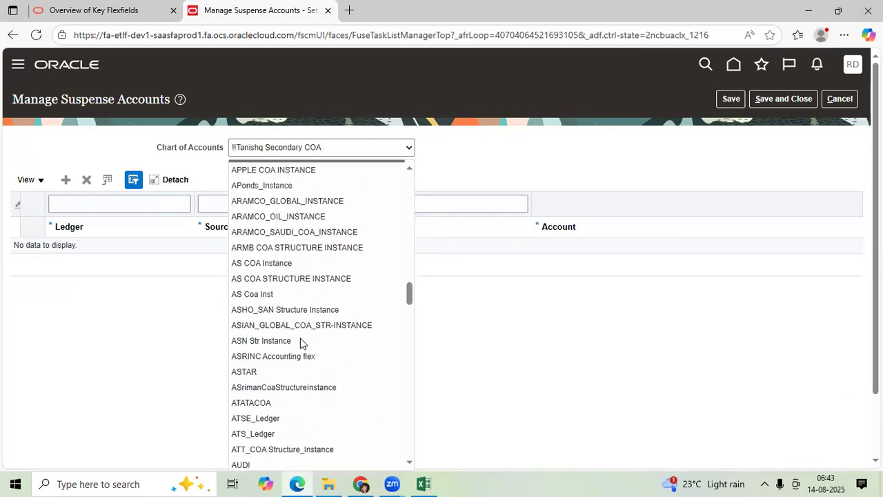
scroll(300, 342, "up", 2)
scroll(298, 339, "down", 4)
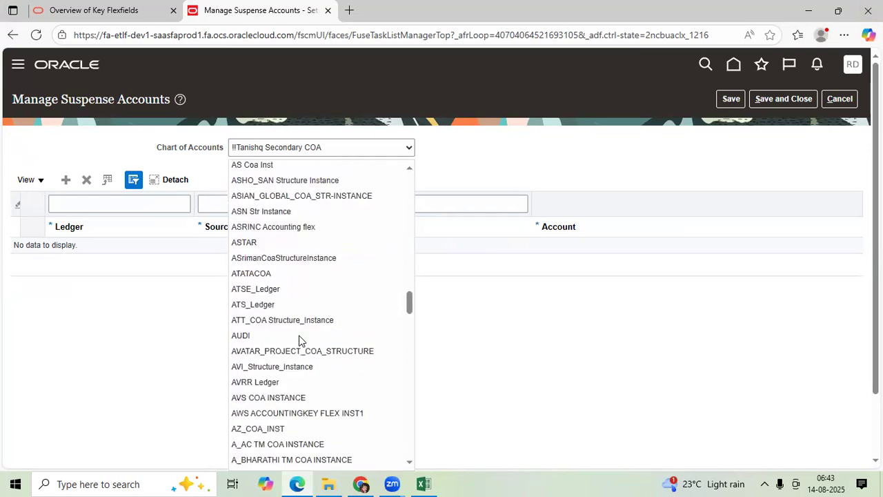
scroll(299, 340, "down", 4)
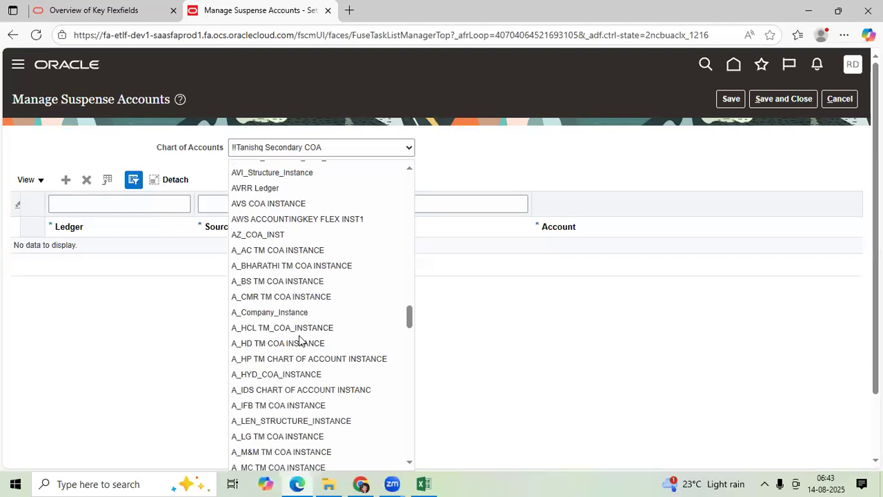
scroll(298, 335, "down", 8)
scroll(299, 338, "down", 2)
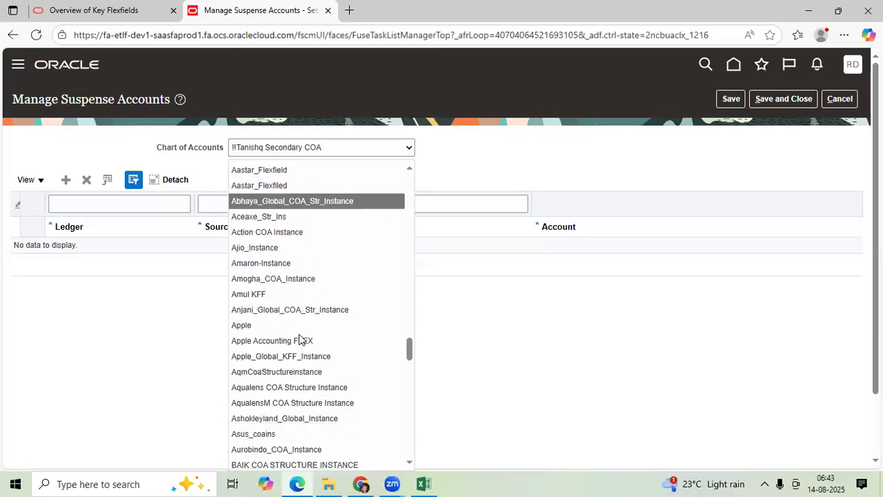
scroll(299, 339, "down", 4)
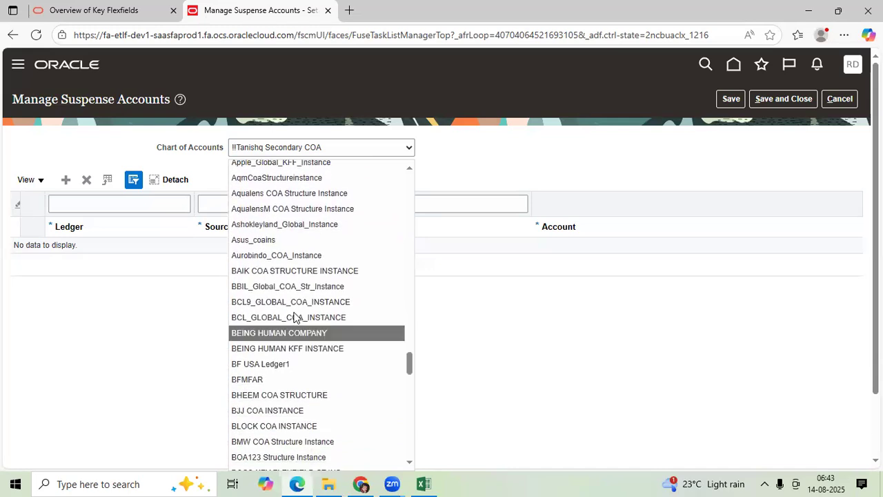
left_click(293, 301)
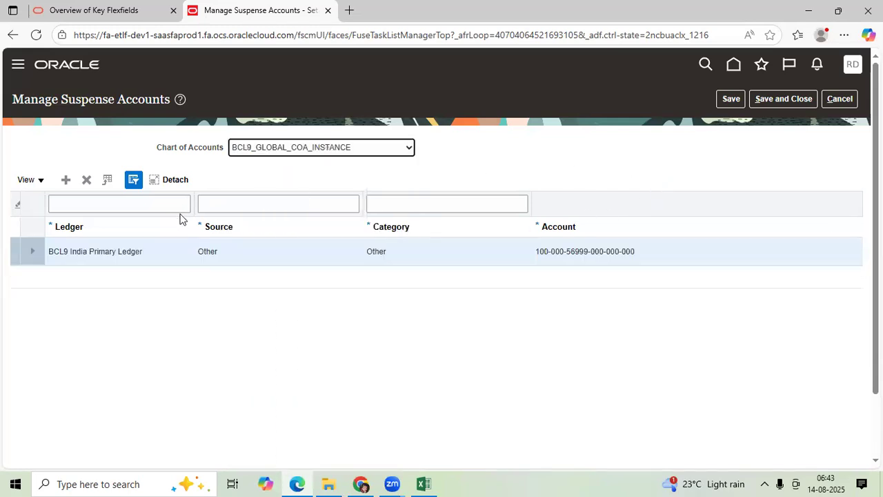
left_click(550, 251)
left_click(338, 256)
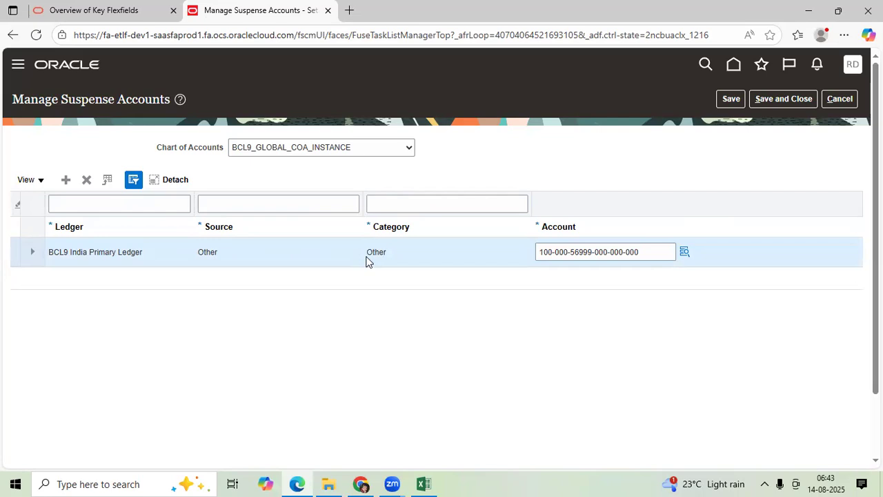
Add a suspense account row for BCL9 India Primary Ledger with source Spreadsheet and category Other
left_click(66, 180)
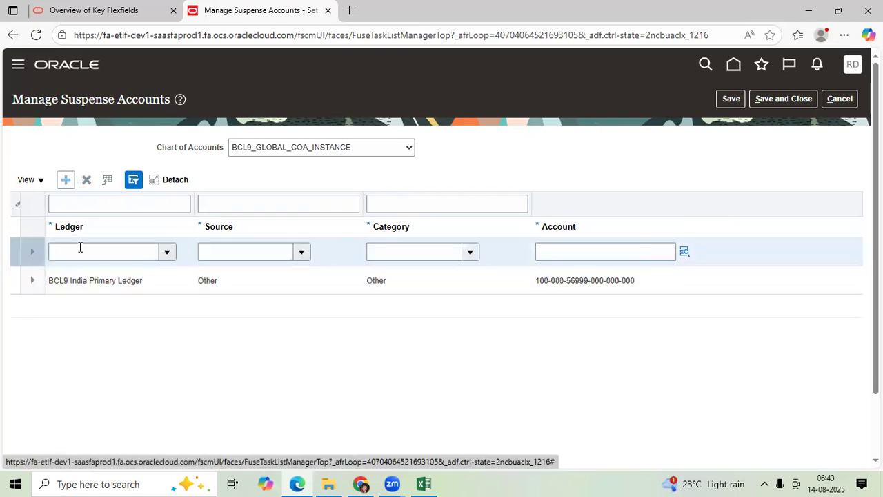
left_click(81, 251)
type("bcl")
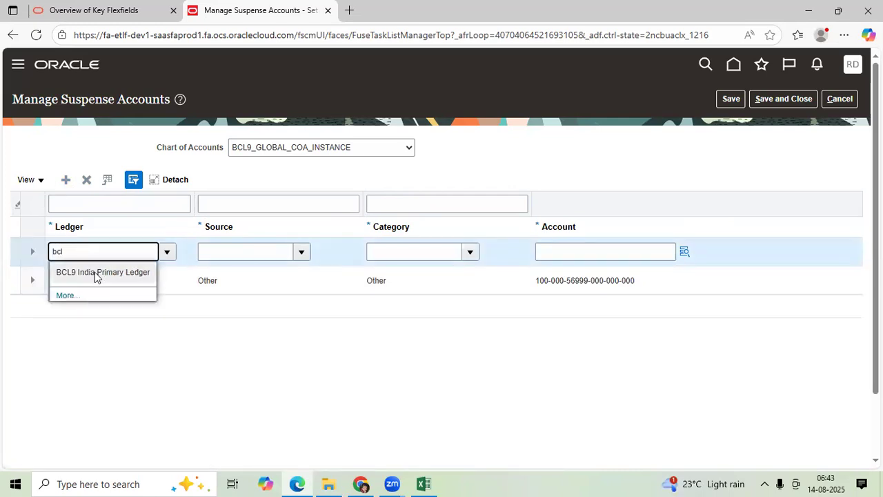
left_click(95, 272)
left_click(222, 251)
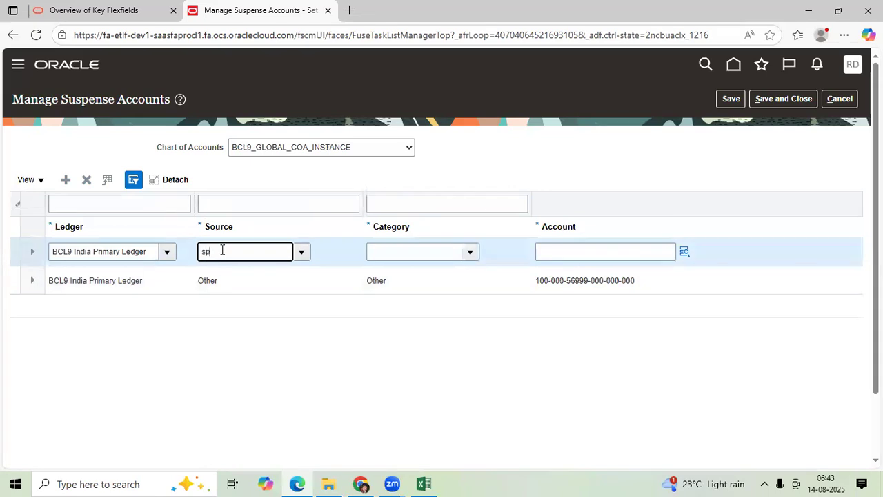
left_click(238, 276)
left_click(407, 251)
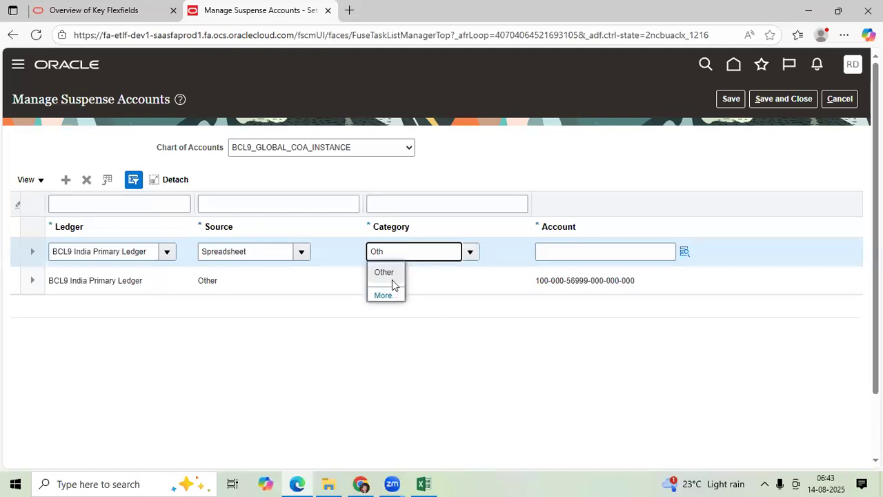
left_click(390, 276)
For the new row's account combination, search account descriptions for "S" and choose 56900 Suspense- Spreadsheet as the Accounts segment
left_click(684, 252)
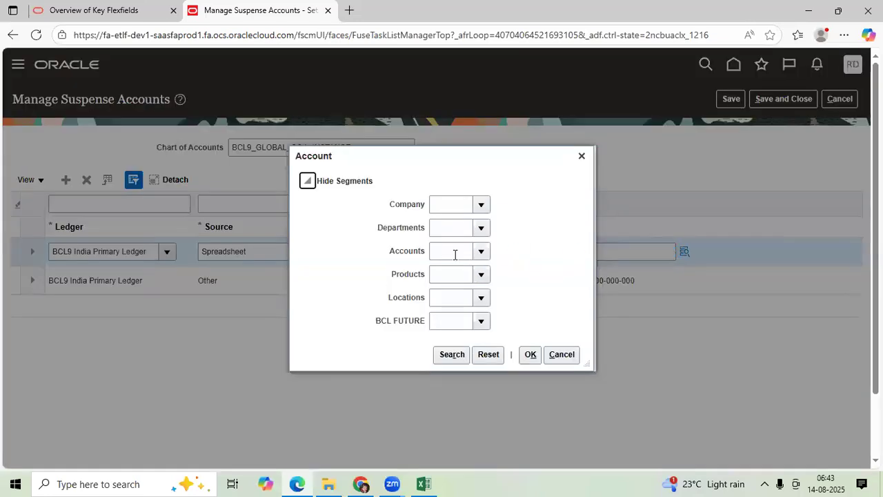
left_click(455, 253)
left_click(481, 251)
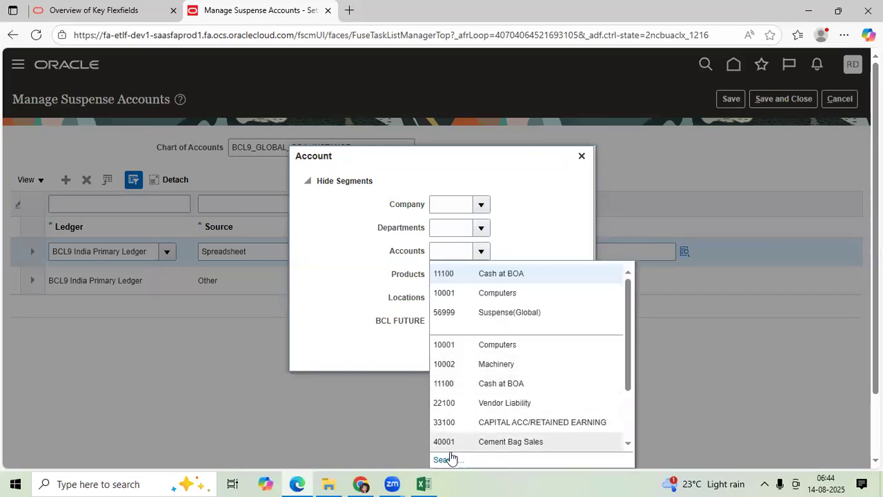
left_click(445, 460)
left_click(441, 258)
type("S")
left_click(496, 278)
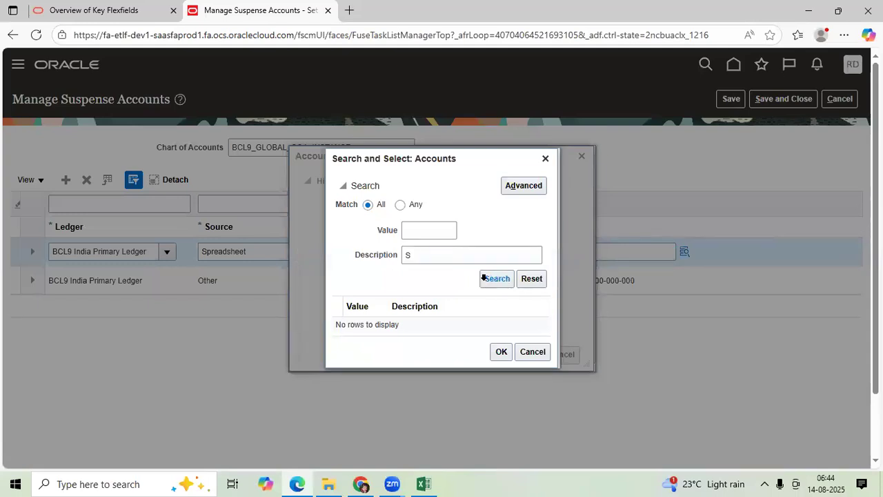
left_click(438, 324)
left_click(502, 373)
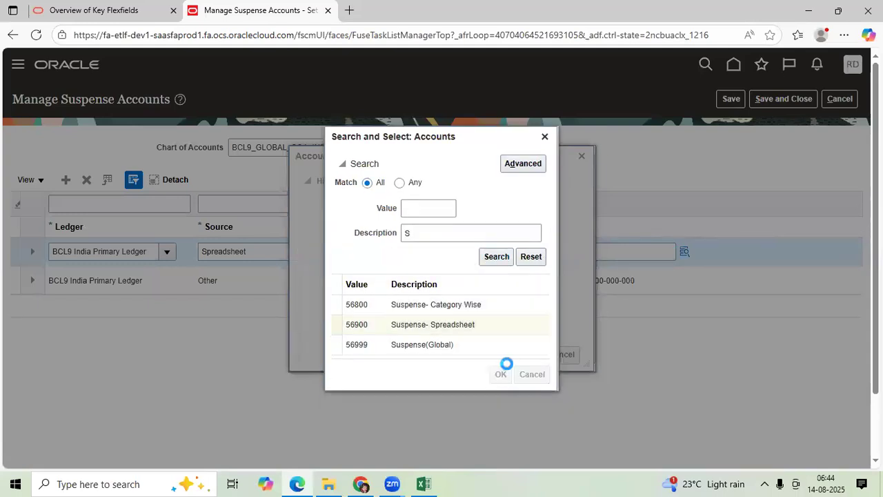
Set Company to 100 and Departments, Products, Locations and BCL FUTURE to 000, and accept the account combination
left_click(485, 207)
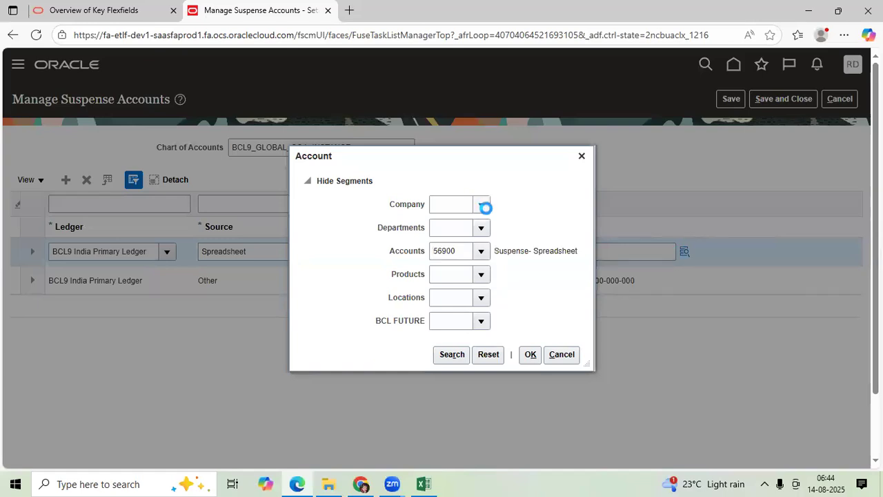
left_click(487, 235)
left_click(482, 230)
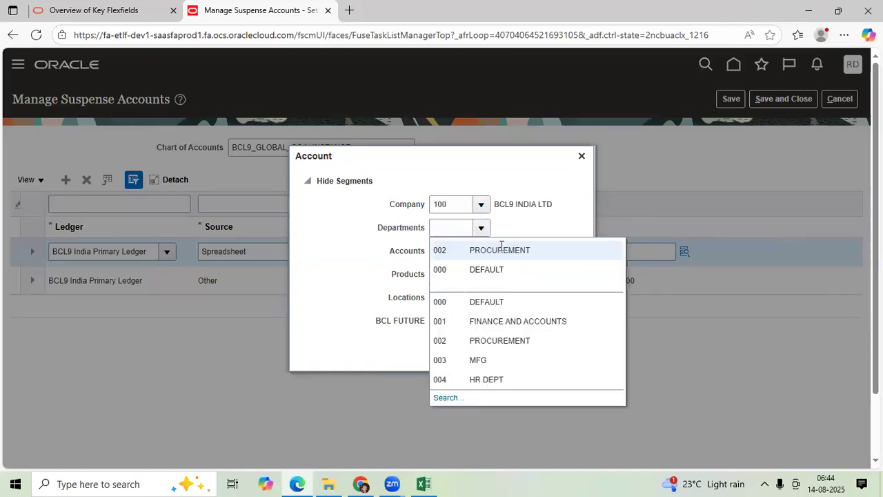
left_click(485, 269)
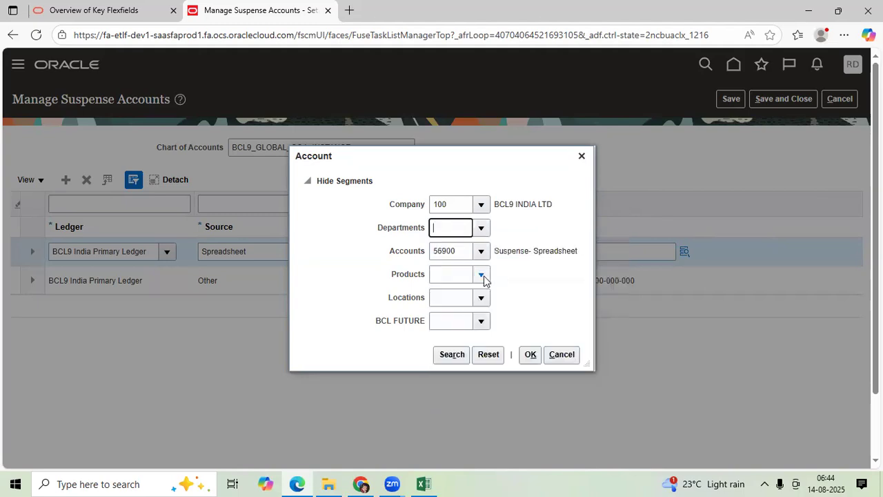
left_click(482, 276)
left_click(490, 296)
left_click(481, 297)
left_click(476, 319)
left_click(484, 323)
left_click(490, 340)
left_click(529, 355)
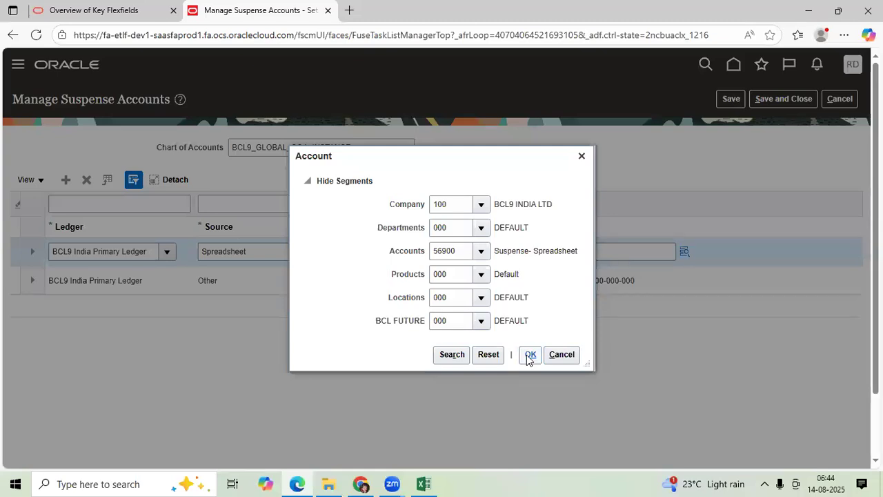
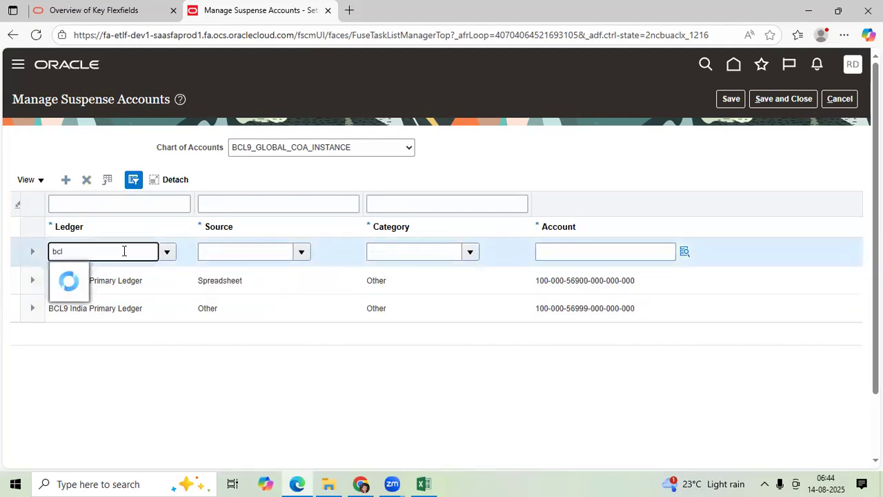
Set the new suspense account row's ledger to BCL9 India Primary Ledger and search for and select Manual as its source
left_click(103, 273)
left_click(233, 250)
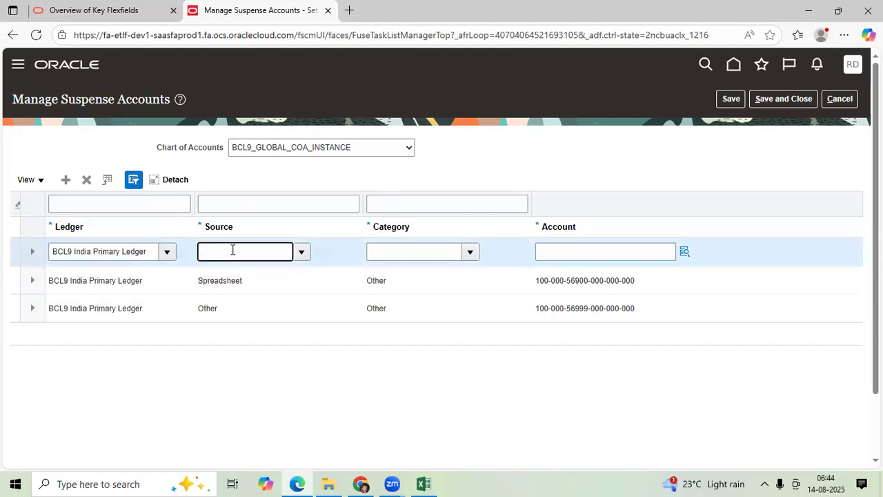
type("Oth")
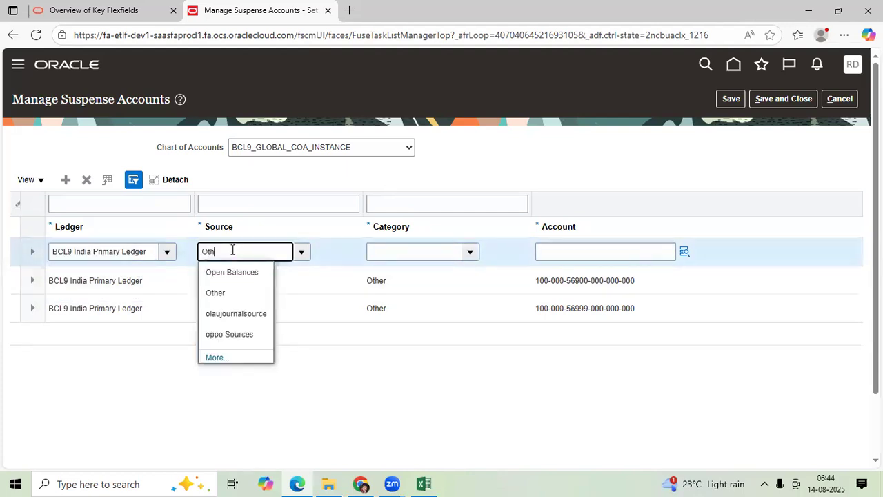
key("BackSpace")
key("BackSpace")
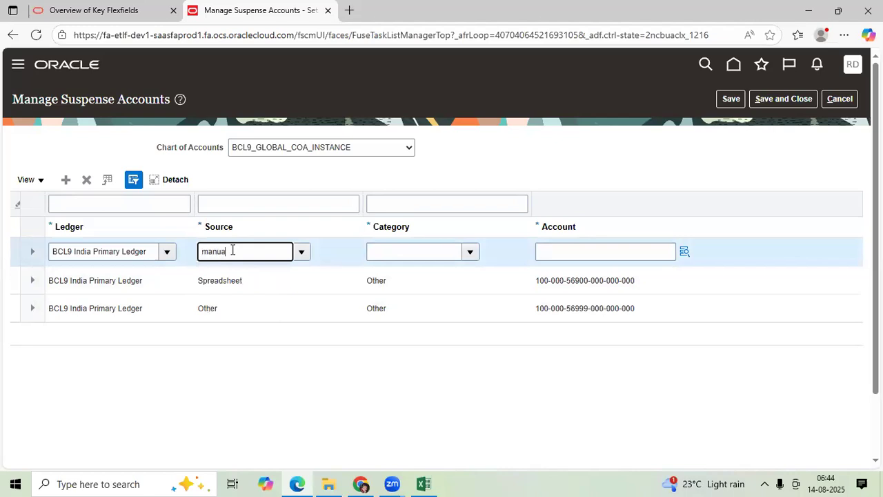
key("Tab")
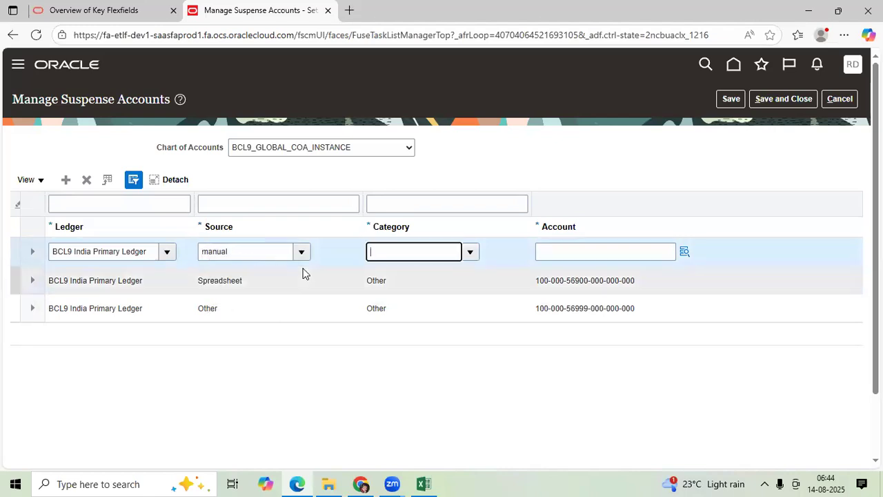
left_click(841, 184)
left_click(301, 251)
scroll(253, 410, "down", 2)
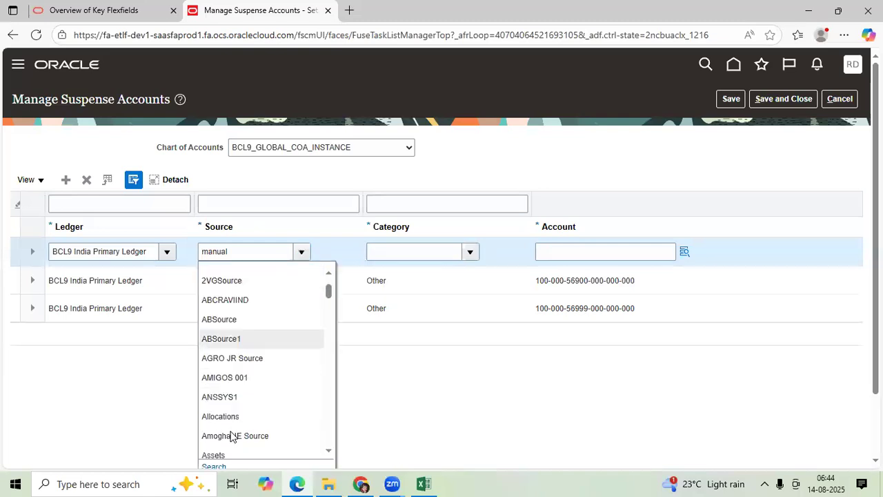
left_click(216, 460)
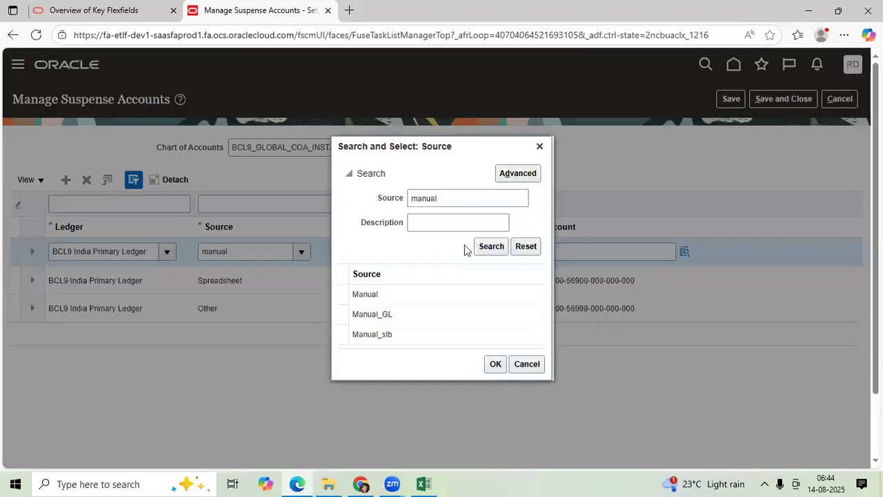
left_click(391, 297)
left_click(492, 364)
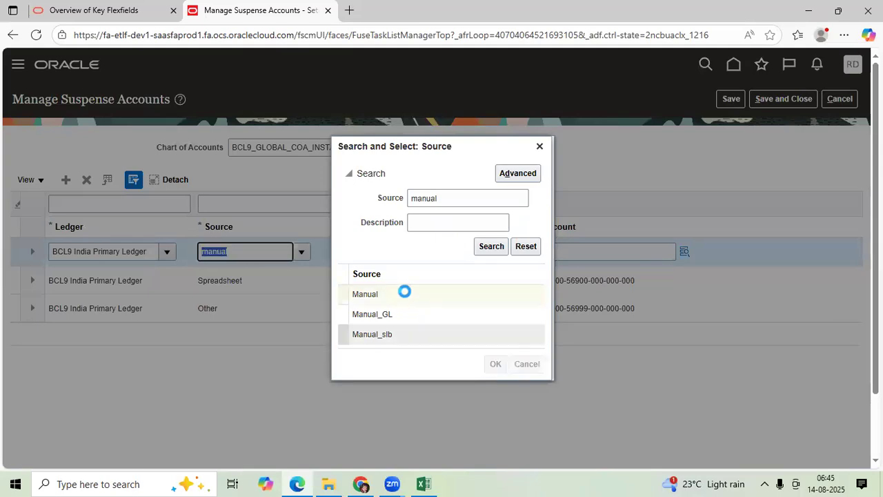
Set the Manual row's category to BCL Office Expenses
left_click(398, 252)
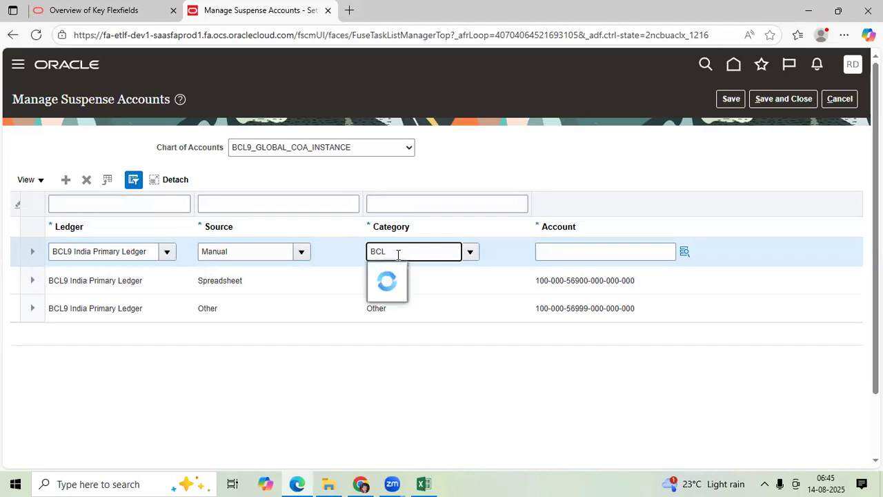
left_click(420, 295)
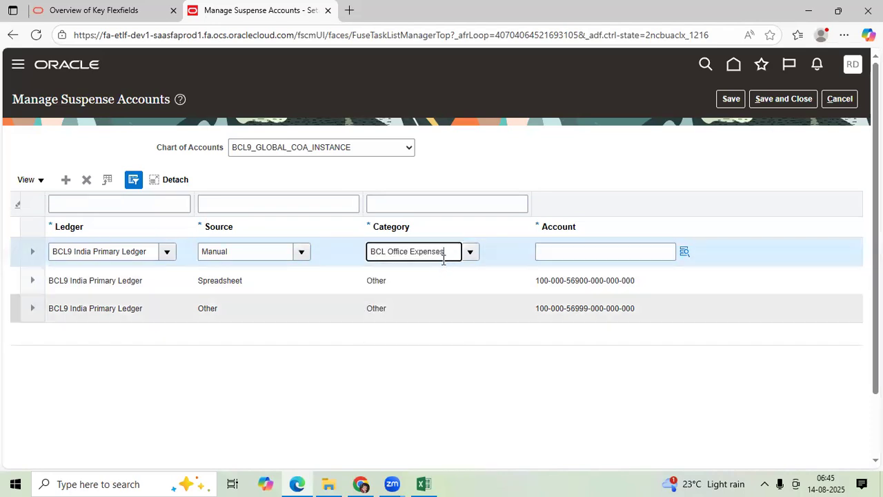
left_click_drag(451, 251, 359, 251)
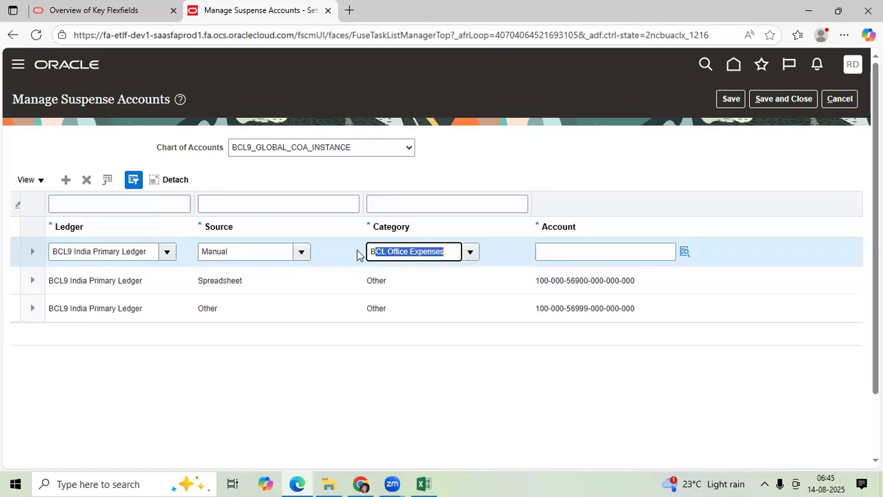
For the Manual row's account combination, search account descriptions for "su" and choose 56800 Suspense- Category Wise as the Accounts segment
left_click(662, 250)
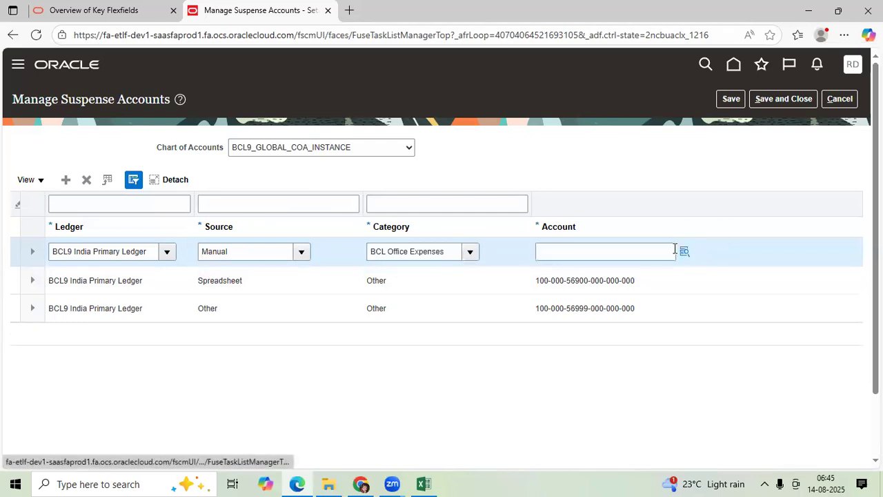
left_click(683, 251)
left_click(469, 254)
left_click(482, 251)
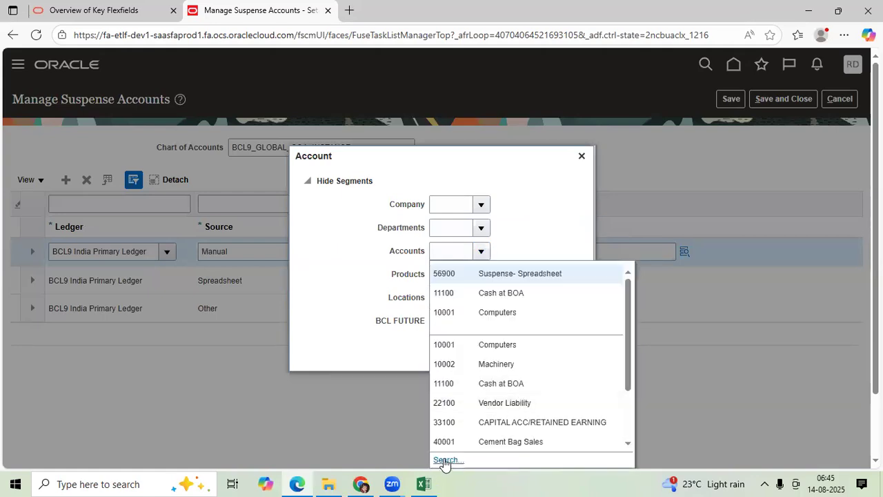
left_click(444, 460)
left_click(416, 229)
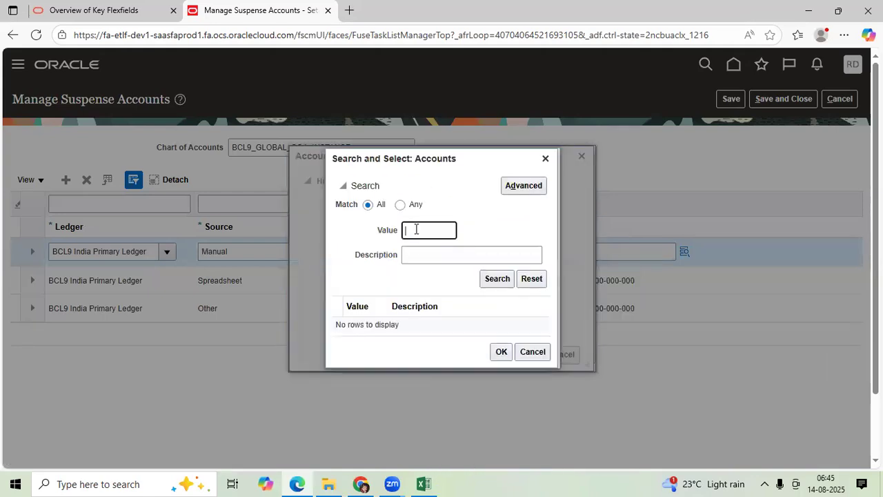
key("Tab")
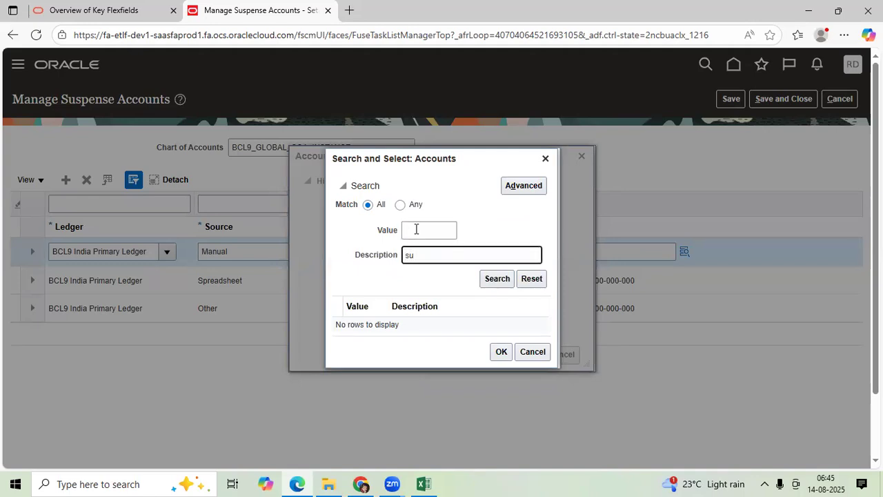
key("Return")
left_click(461, 303)
left_click(495, 361)
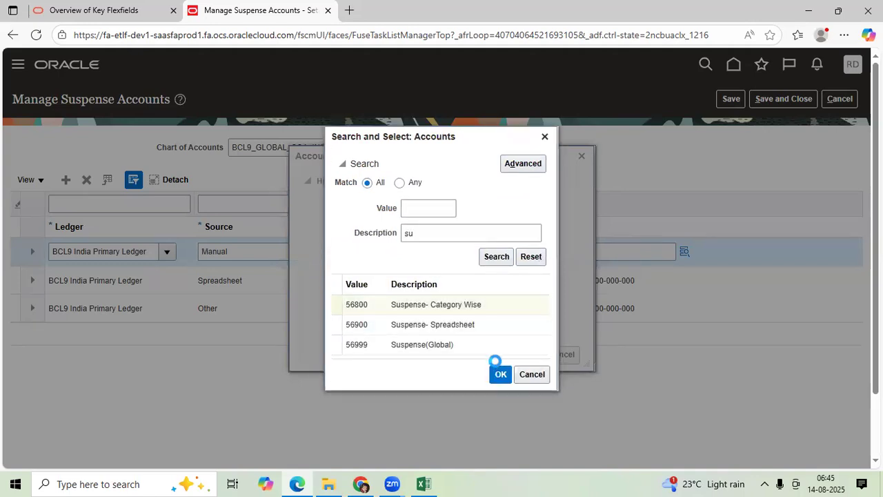
Set Company to 100 and Departments, Products, Locations and BCL FUTURE to 000, accept the combination and save the suspense accounts
left_click(482, 204)
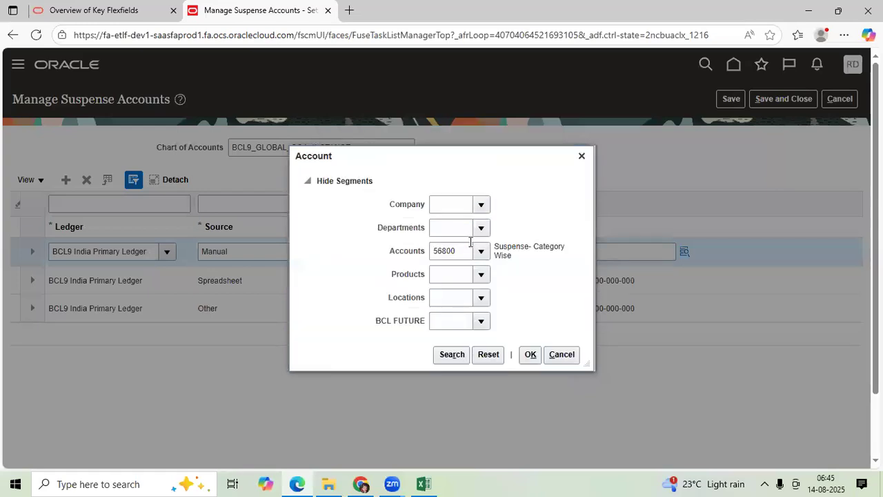
left_click(476, 227)
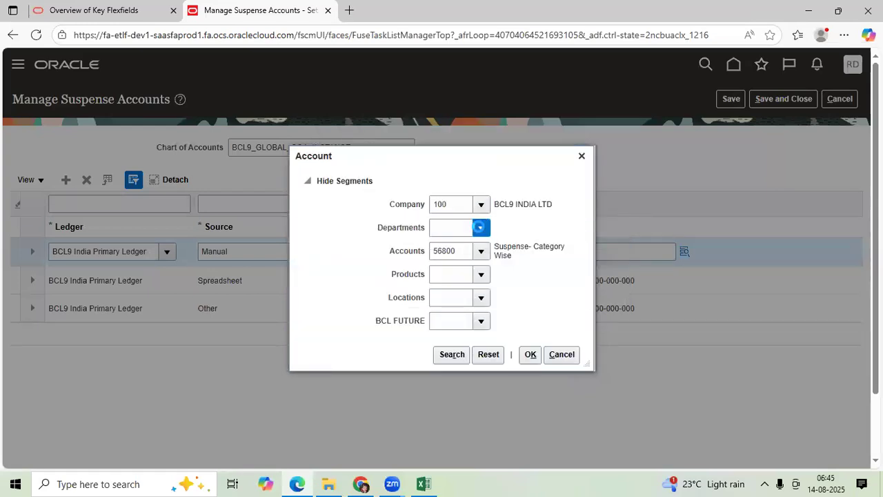
left_click(503, 251)
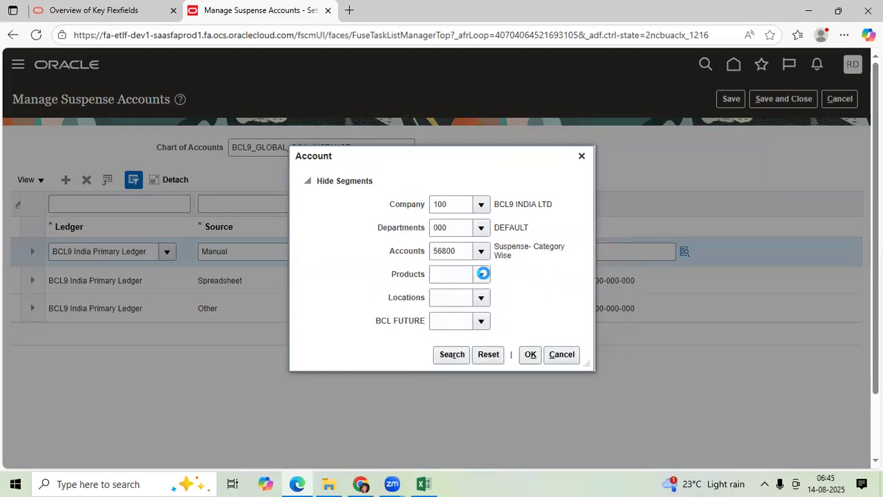
left_click(497, 296)
left_click(481, 297)
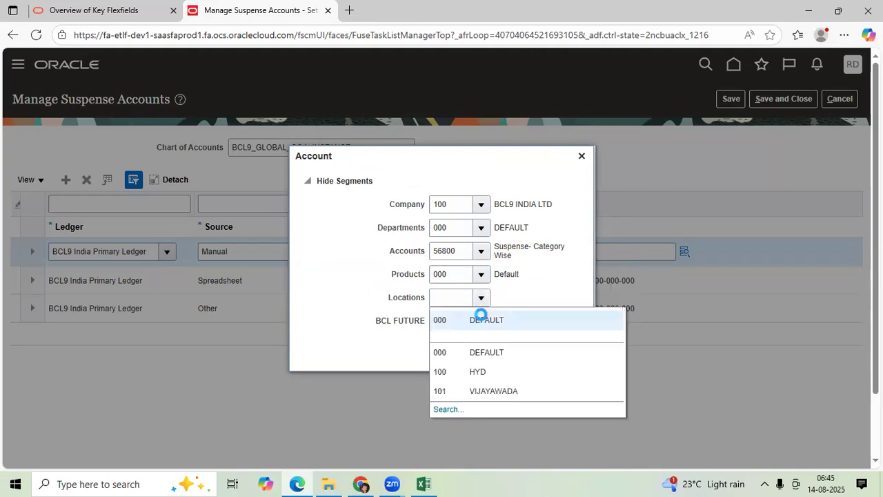
left_click(480, 319)
left_click(481, 321)
left_click(514, 353)
left_click(531, 356)
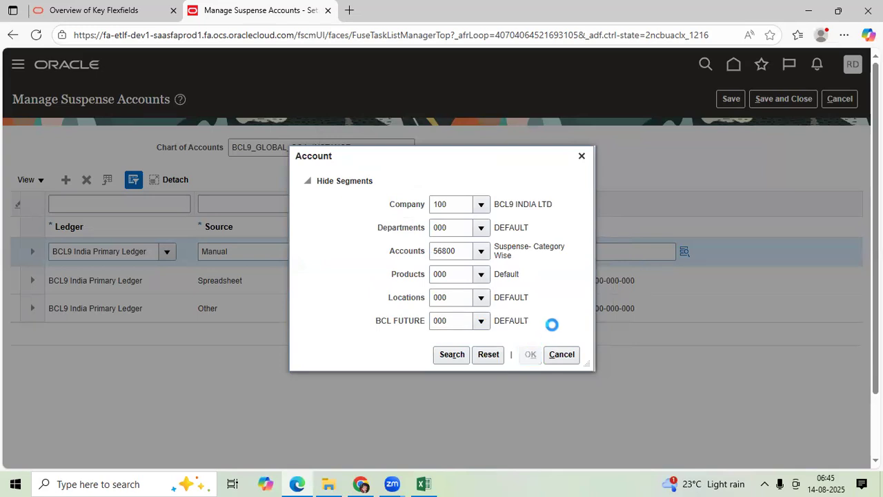
left_click(730, 107)
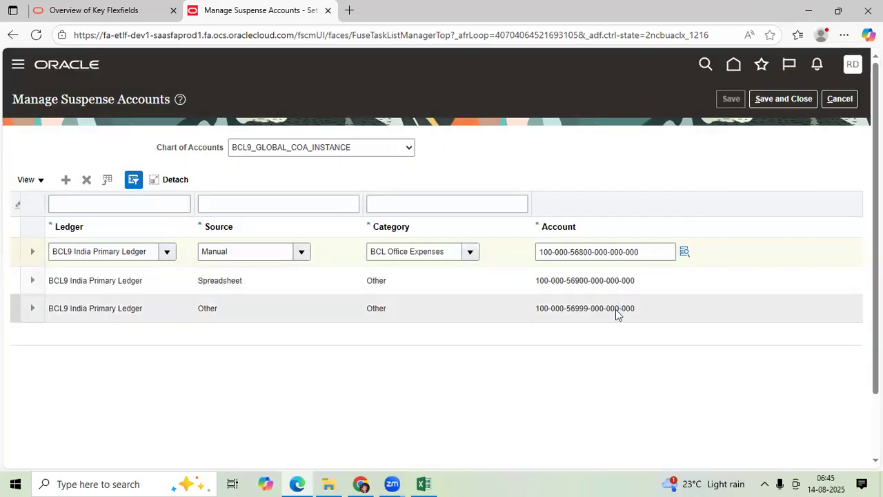
left_click(480, 277)
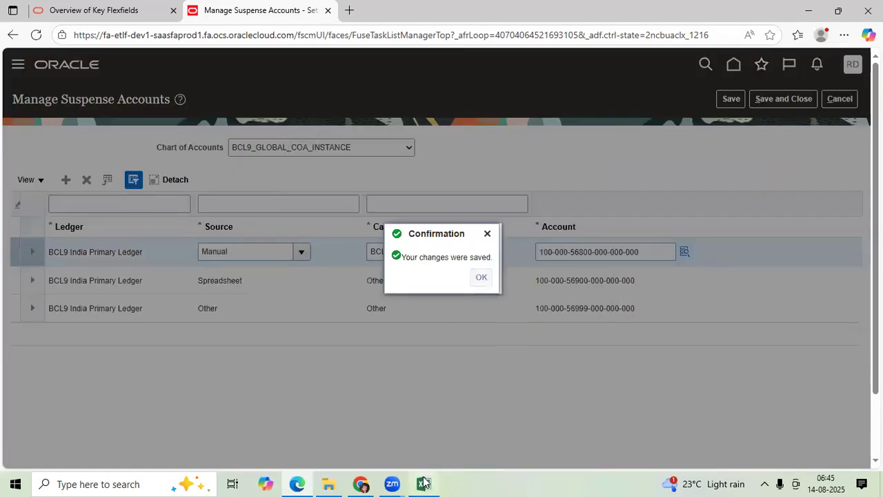
Switch to the Excel workbook and enter "Entered JE" in D54 and "Posted/Unbalanced" in E54 of sheet 14AUG25
left_click(423, 483)
left_click(348, 321)
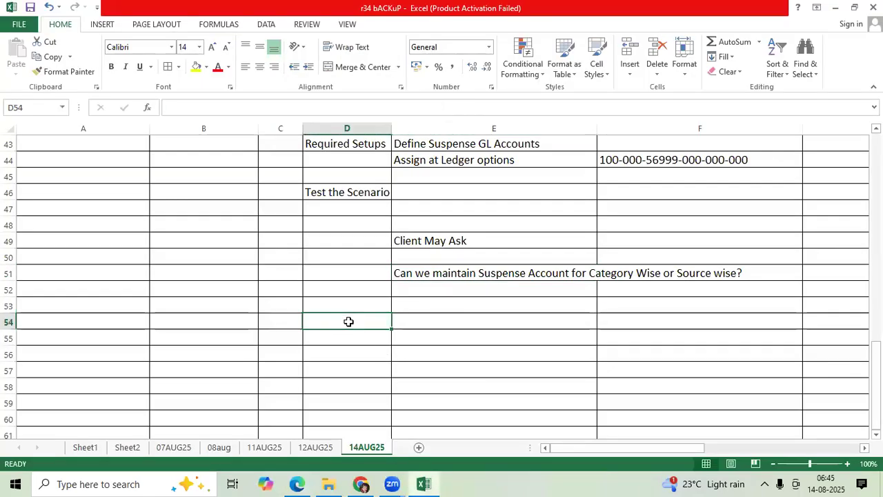
type("ENtere")
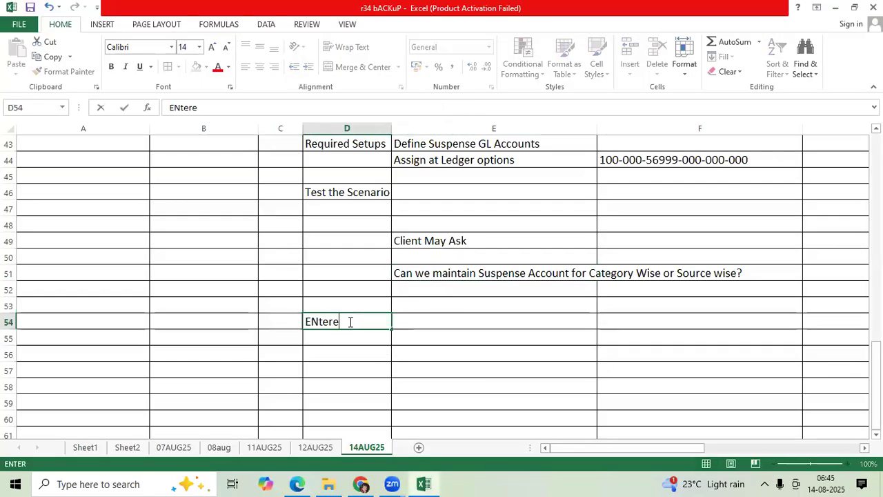
type("d JE")
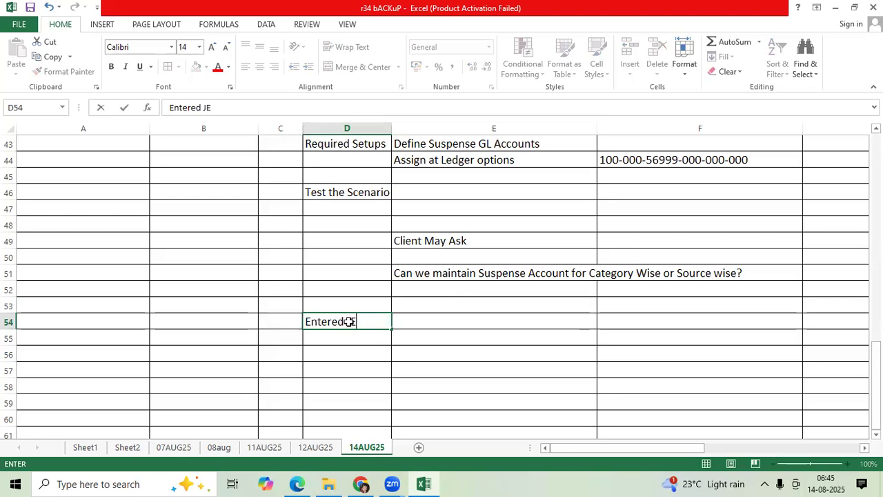
key("Tab")
type("Posted/Unbalanced")
key("Return")
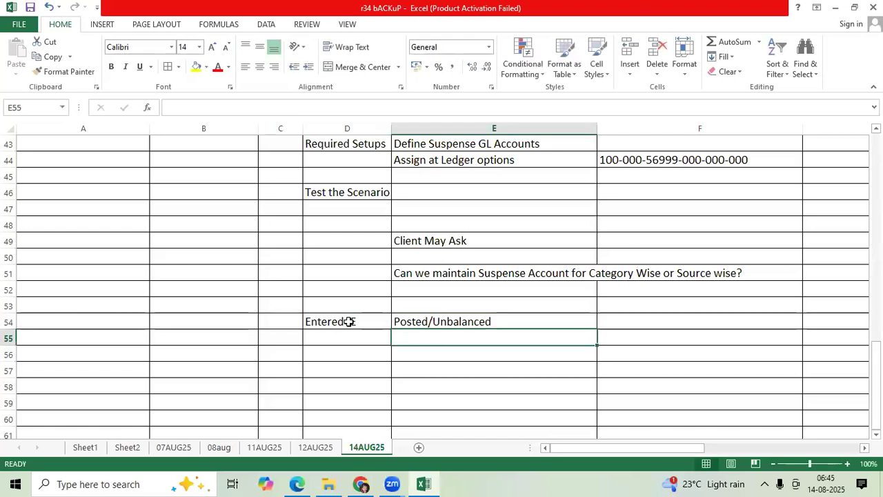
Enter ">>System will Verify" in E55 and ">>Manage Suspense Acc level" in F55
type(">>System will Verify")
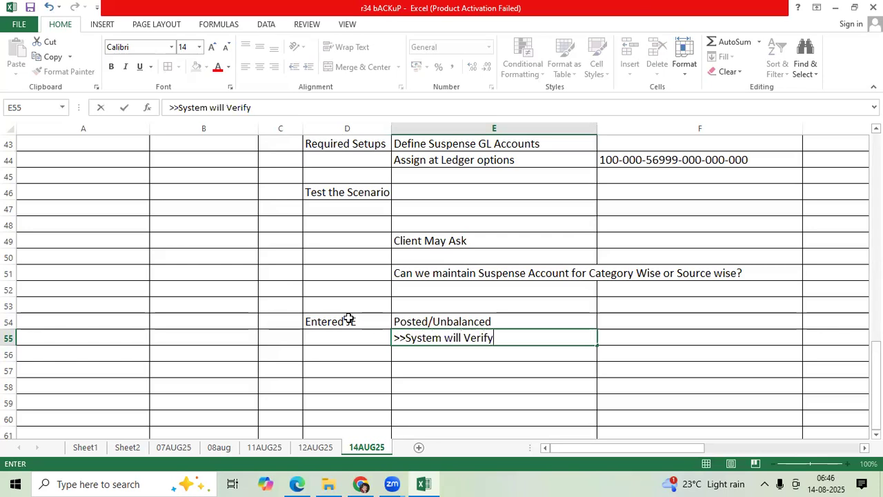
key("Tab")
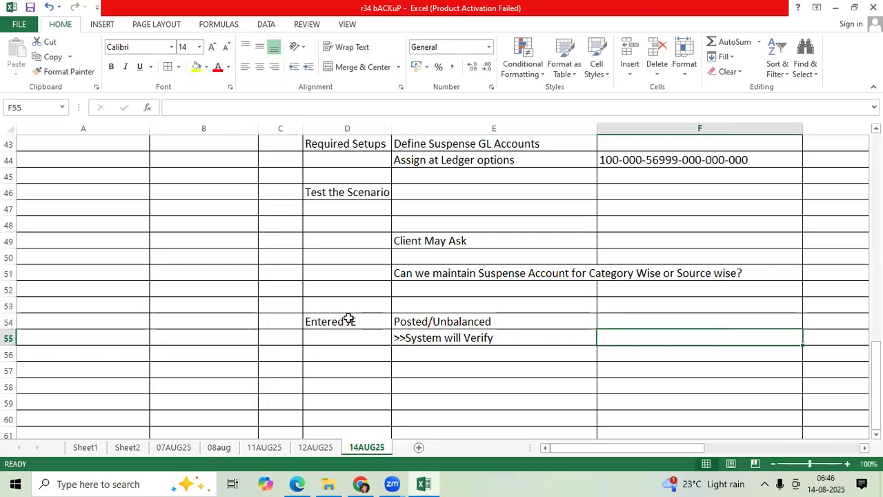
key("alt+Tab")
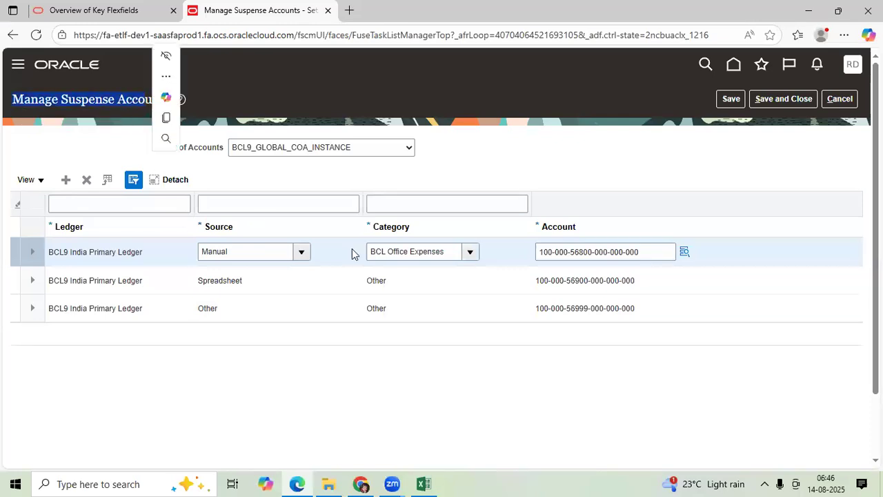
key("alt+Tab")
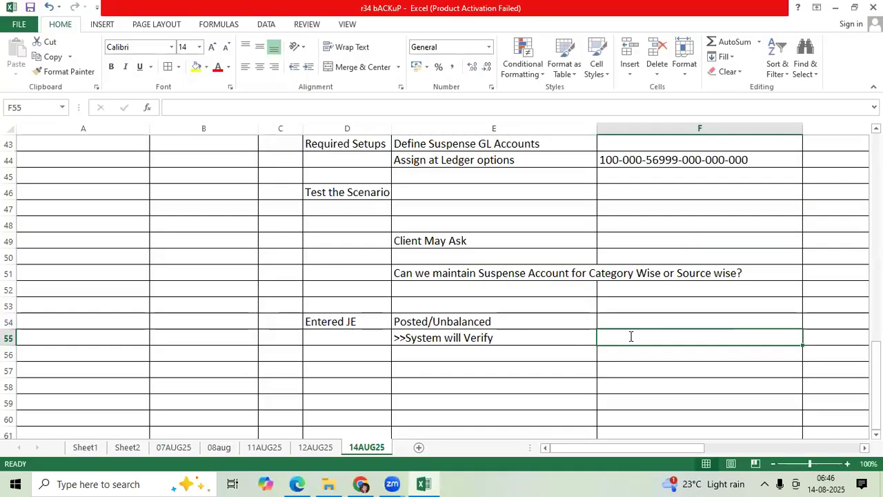
type(">>Manage Suspense Acc level")
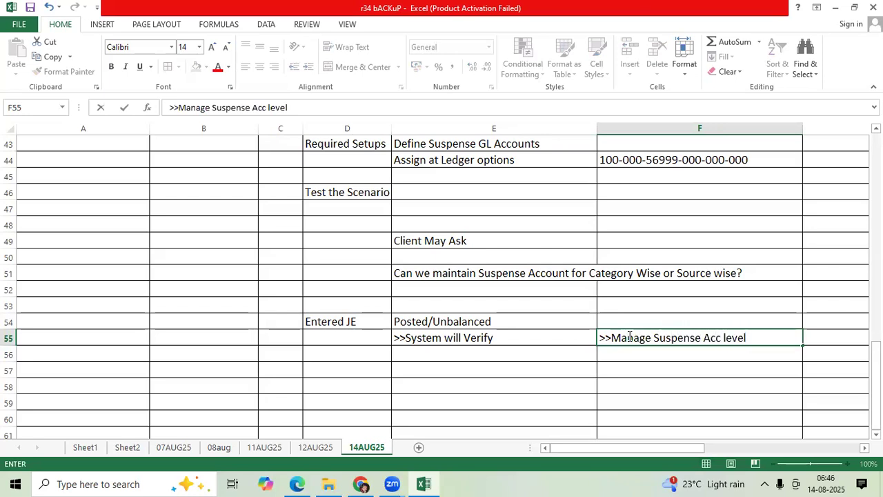
key("Return")
Enter ">>Ledger options" in E56 and "Assigned" in F56
key("Left")
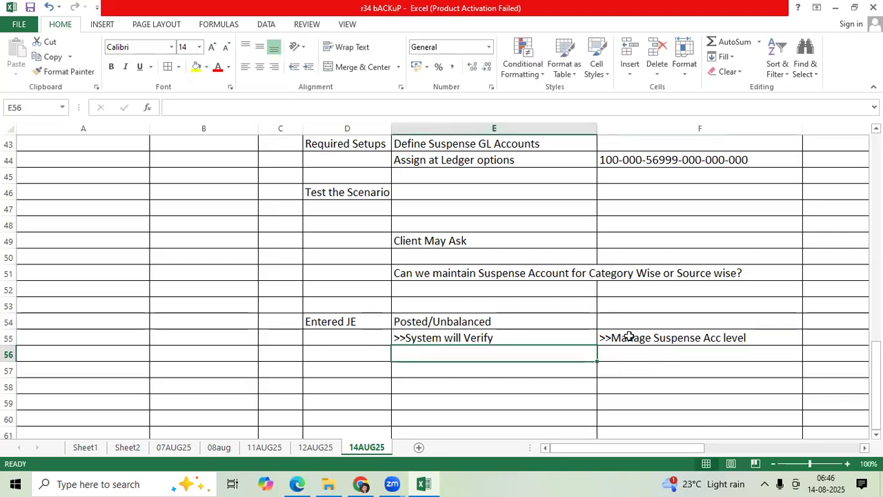
type(">>Ledger o")
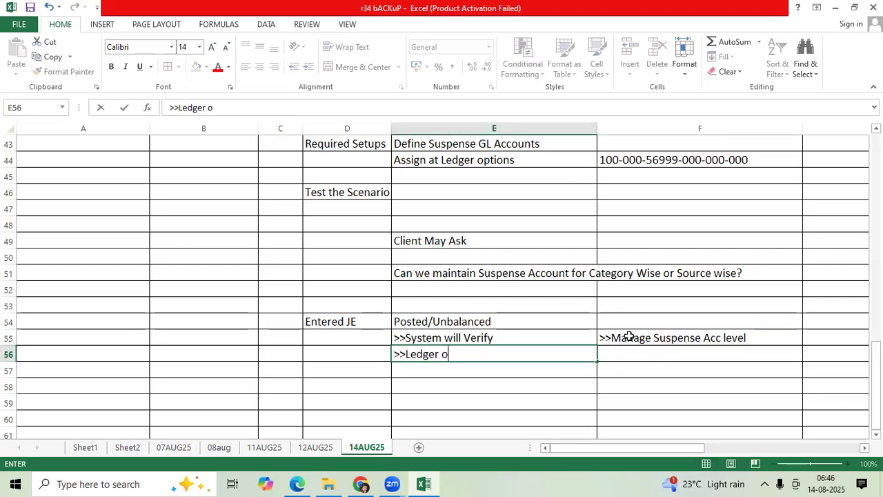
type("ptions")
key("Tab")
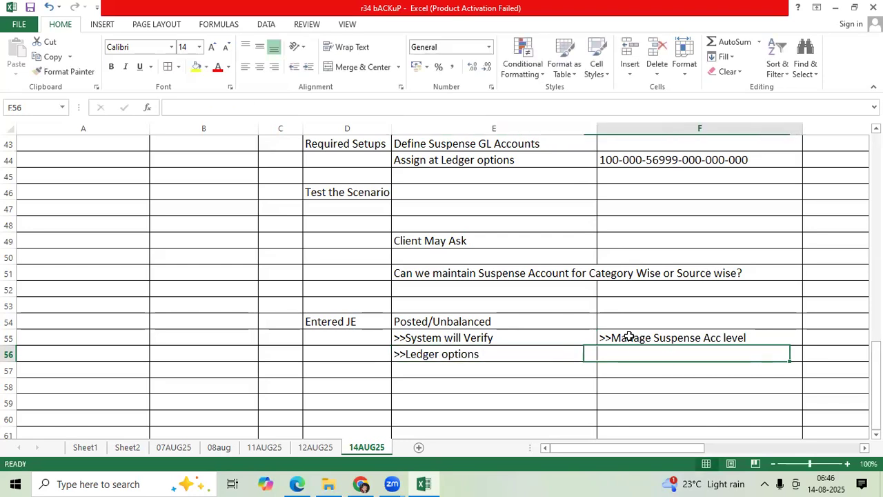
type("Assigned")
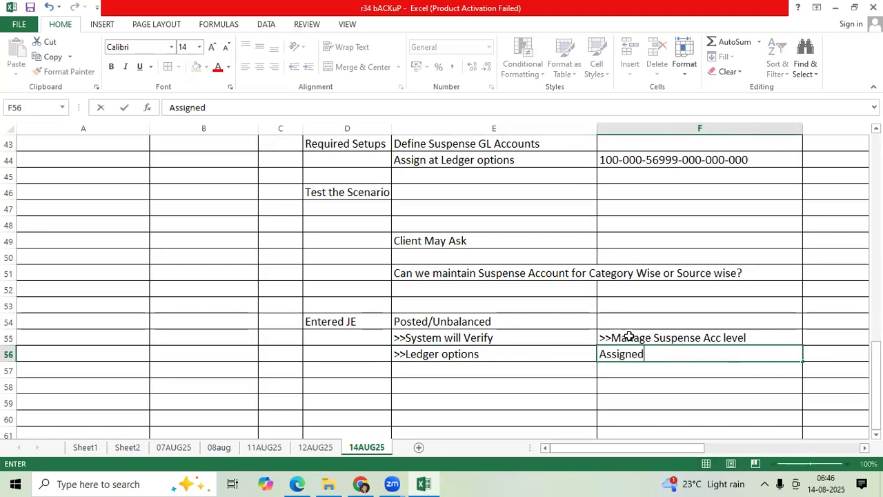
key("Return")
key("Left")
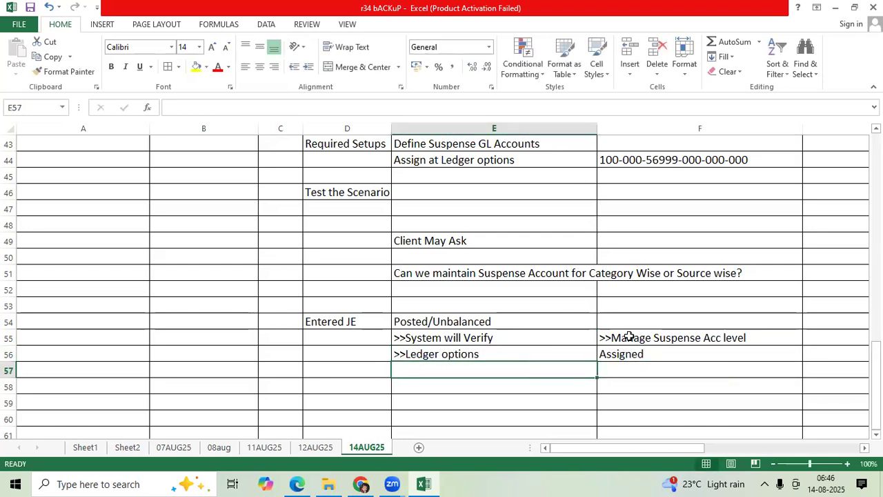
Enter "Both levels are not there" in E58 and "Error Message" in F58
left_click(444, 388)
type("Both level")
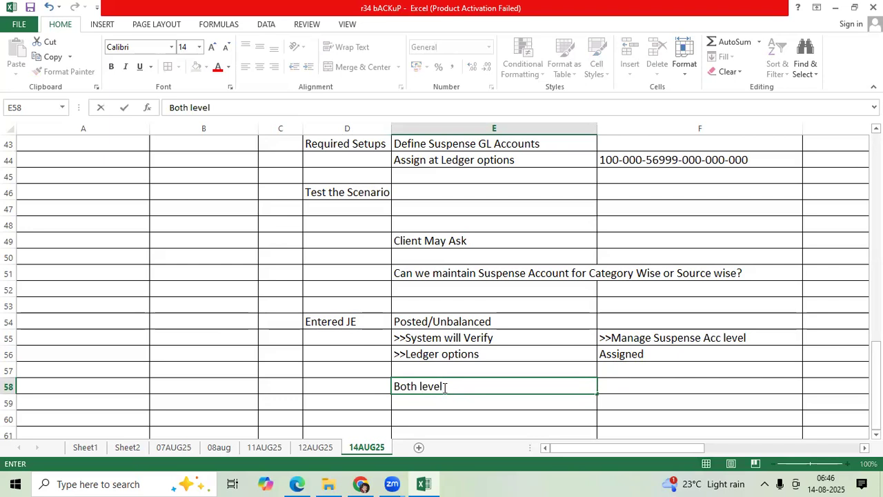
type("s are tnot there")
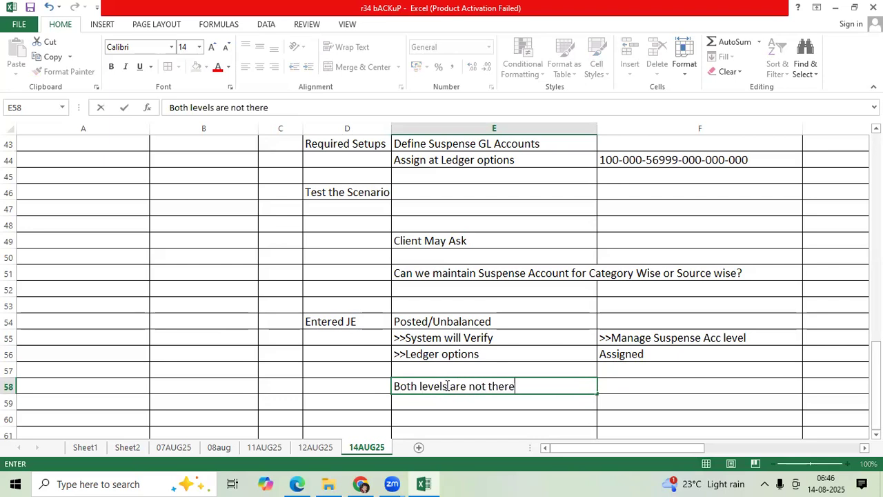
key("Tab")
type("Error Message")
key("ctrl+Return")
Review the unbalanced-journal error text in row 37 and fill the Posted/Unbalanced cell E54 with yellow
scroll(624, 310, "up", 3)
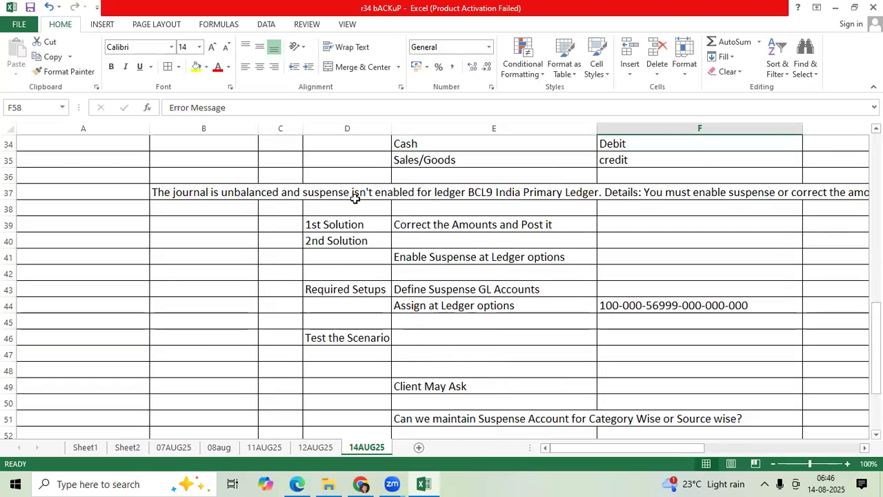
left_click(248, 191)
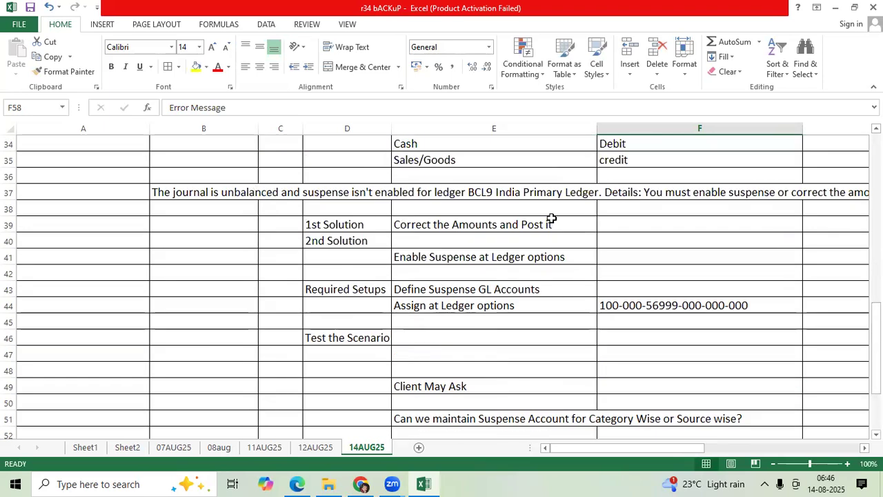
left_click(755, 195)
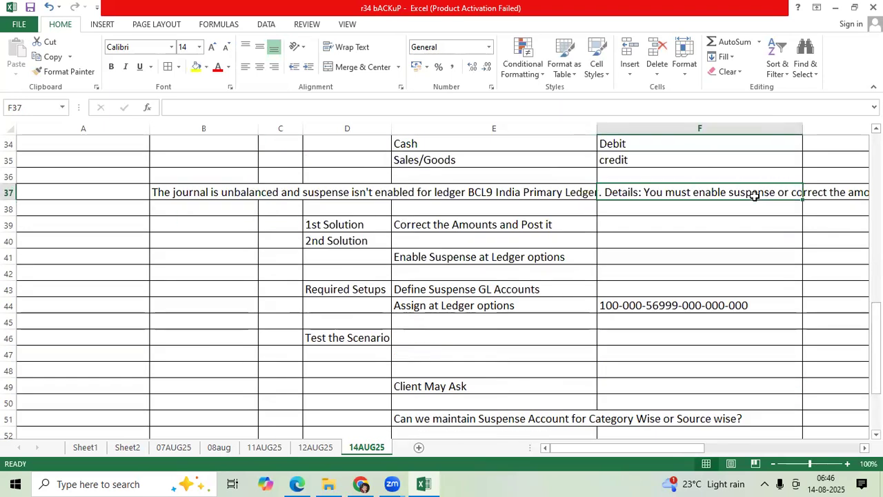
scroll(551, 332, "down", 3)
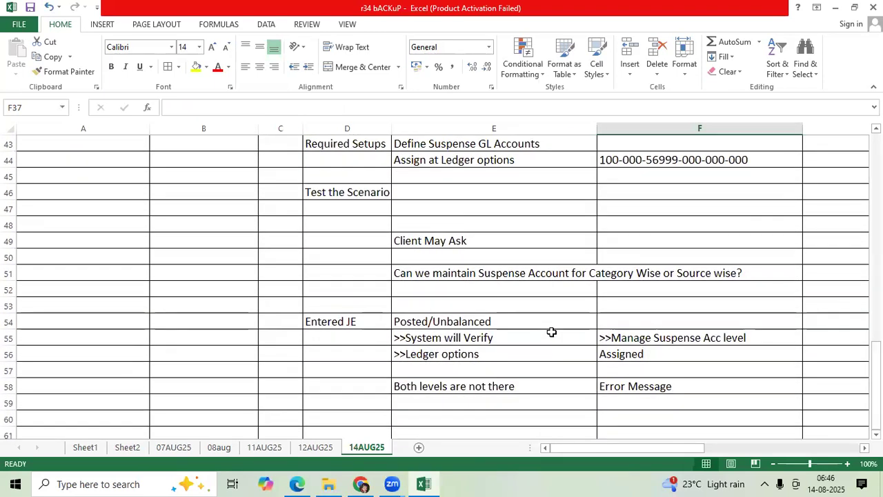
scroll(552, 332, "down", 1)
left_click(457, 274)
left_click(196, 67)
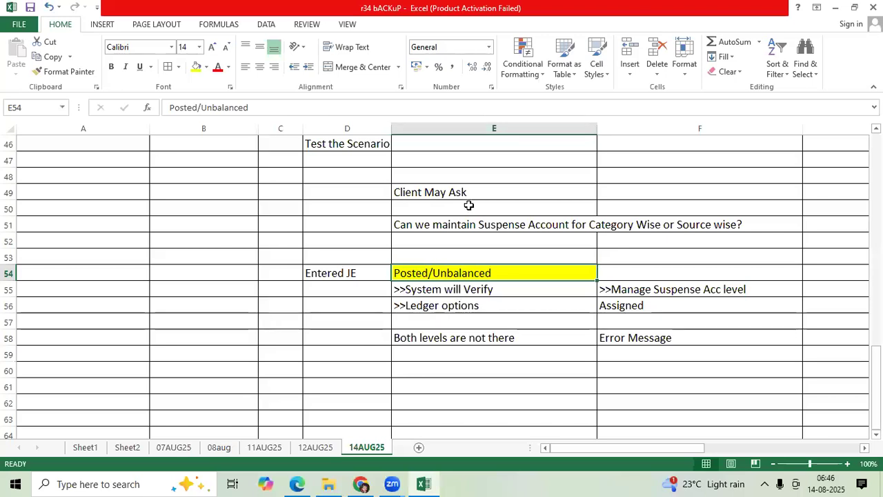
Review the notes in rows 55 to 58, switch to the Oracle browser window and close Manage Suspense Accounts, returning to Setup: Financials
left_click(648, 292)
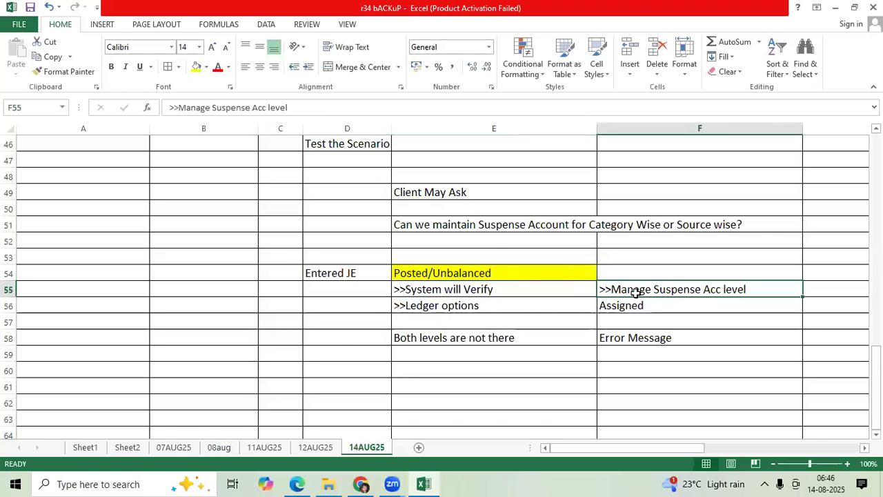
left_click(513, 308)
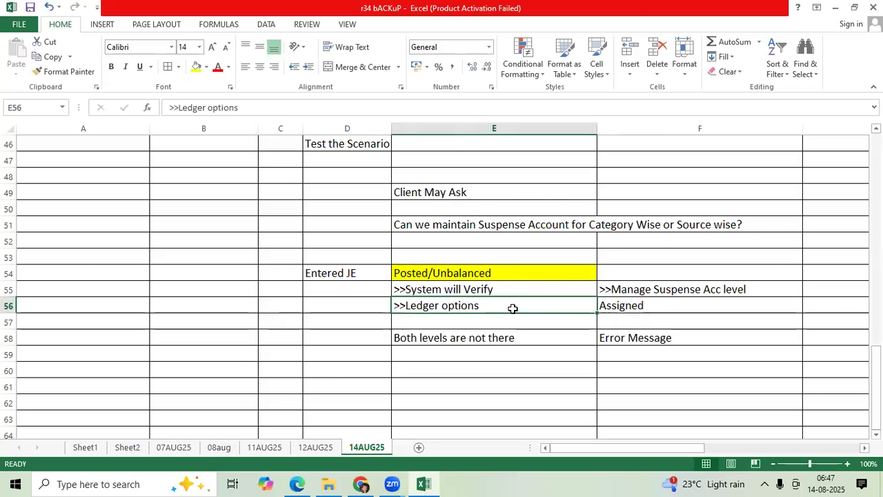
left_click_drag(475, 339, 680, 338)
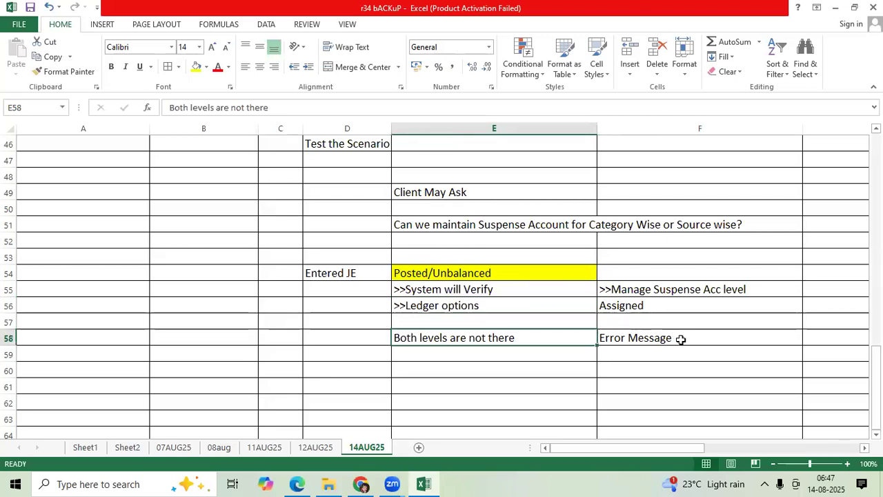
mouse_move(296, 482)
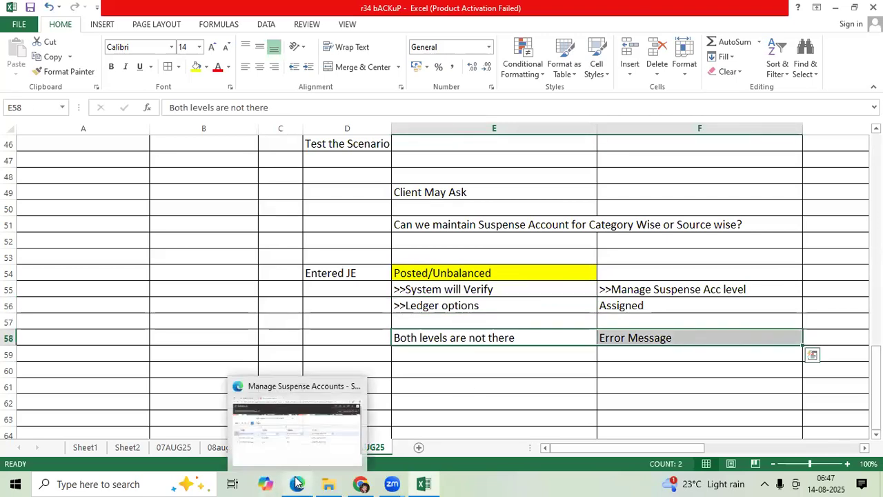
left_click(291, 452)
left_click(732, 99)
left_click(780, 101)
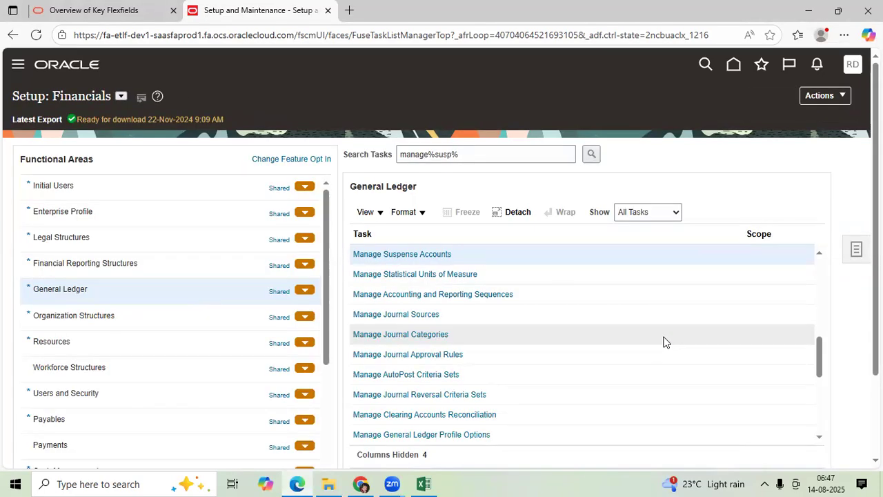
Switch to the Excel workbook and enter "Posted Suspense Amount" in E60
left_click(425, 483)
scroll(441, 324, "down", 2)
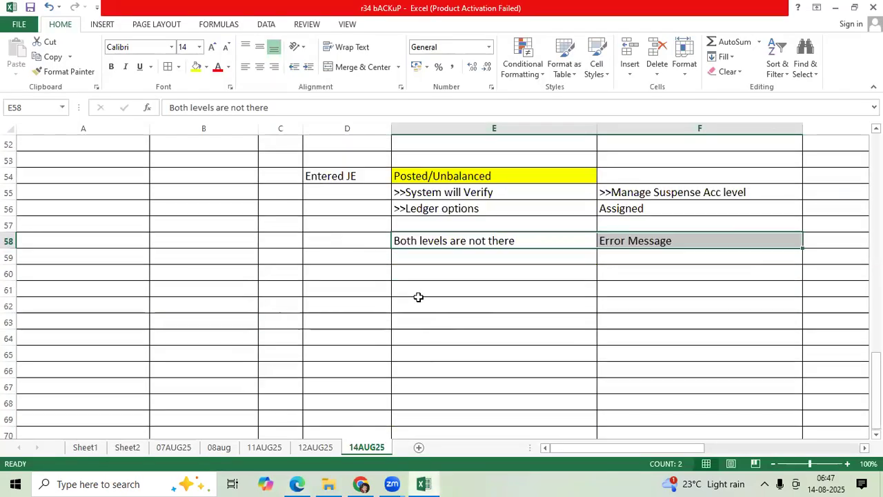
left_click(360, 277)
key("Right")
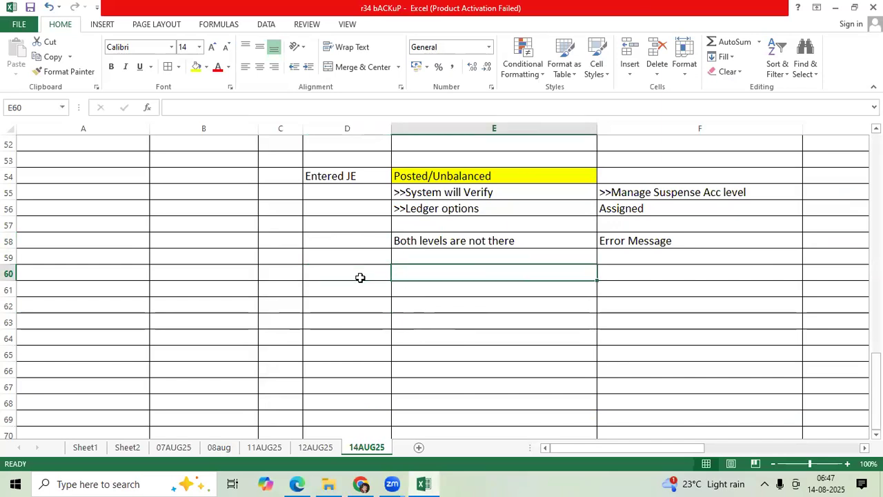
type("Posted Suspense Amount")
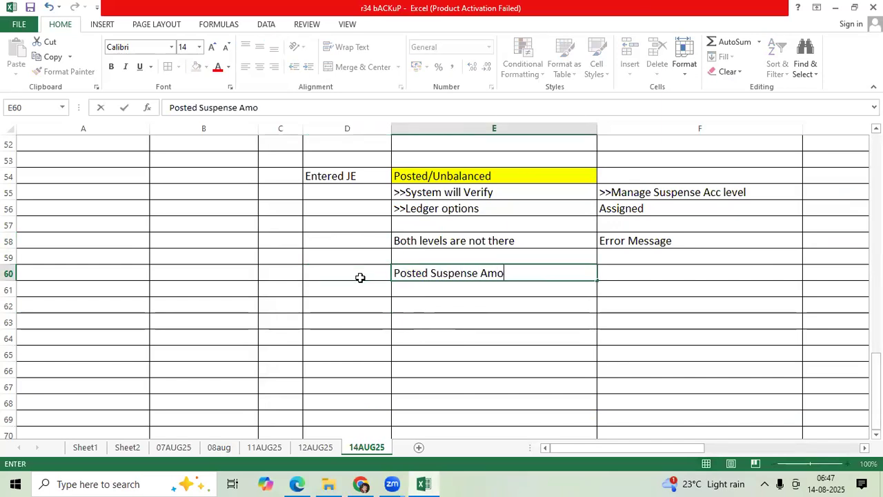
Enter "you need to adjustments" in F60, beside Posted Suspense Amount
key("Right")
type("you ")
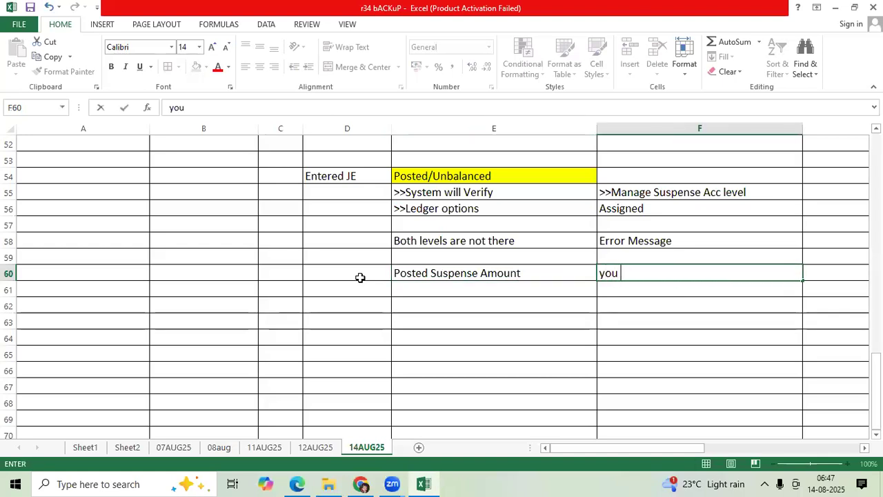
type("need to adjustment")
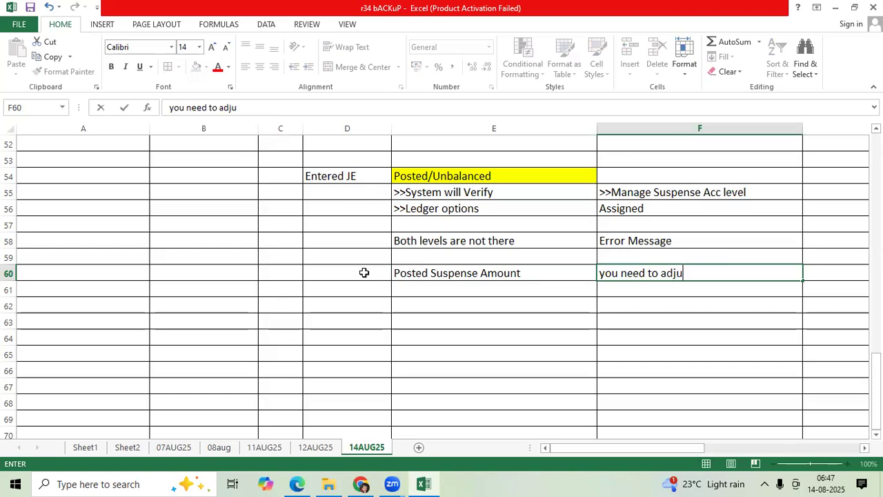
key("BackSpace")
key("BackSpace")
type("tments")
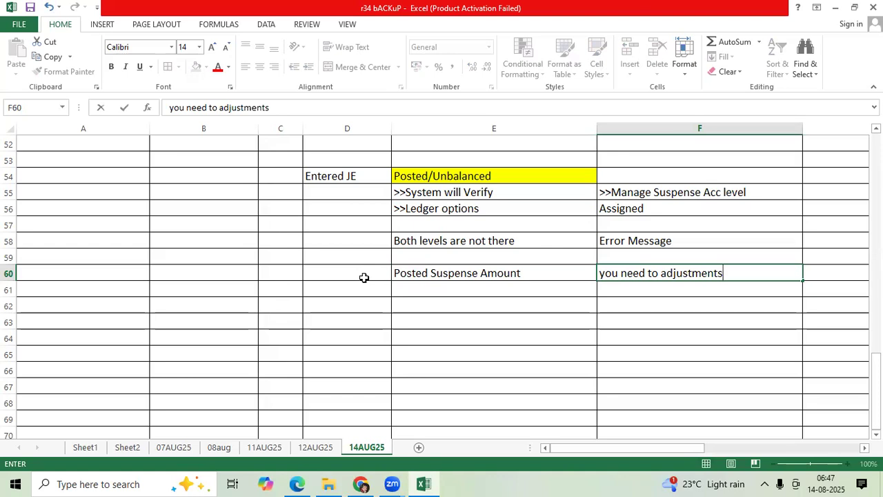
key("ctrl+Return")
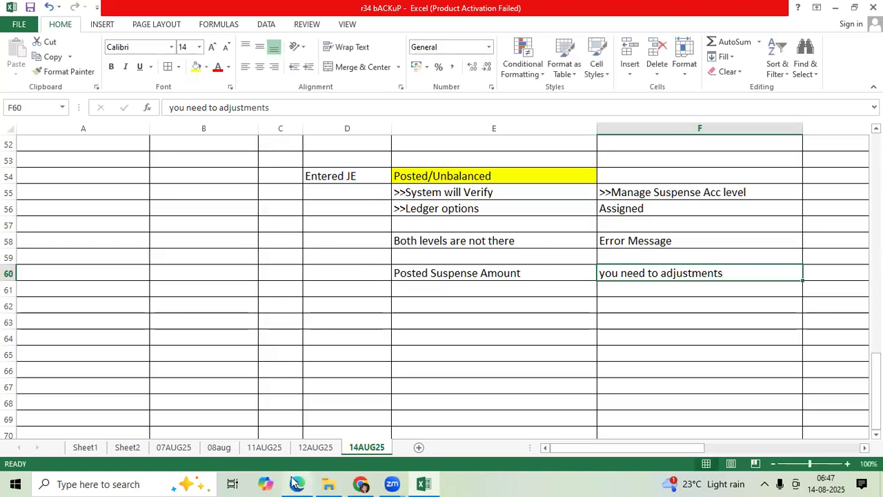
left_click(485, 294)
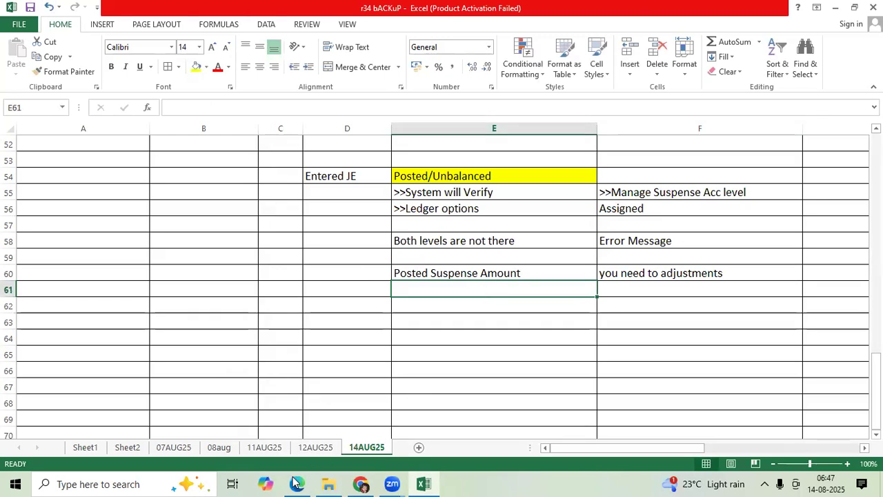
Switch to the Oracle browser window and open Inquire and Analyze Balances from the General Accounting Dashboard
mouse_move(296, 483)
left_click(297, 449)
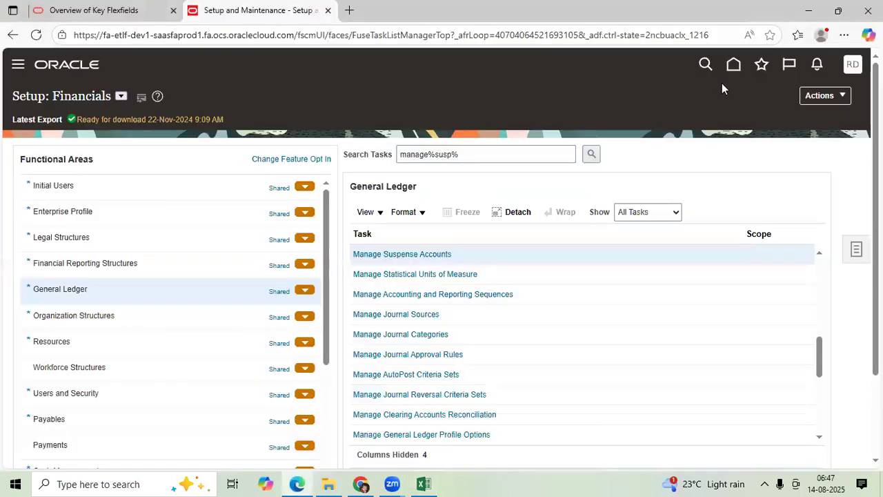
left_click(733, 66)
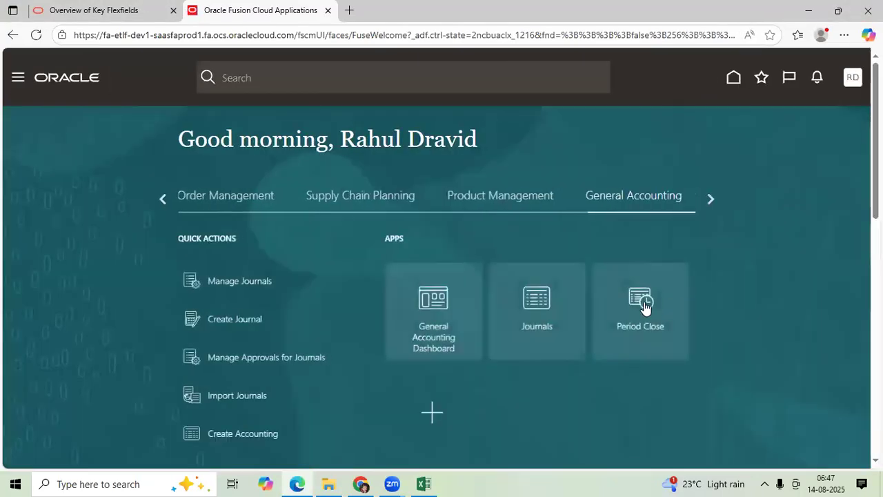
left_click(431, 313)
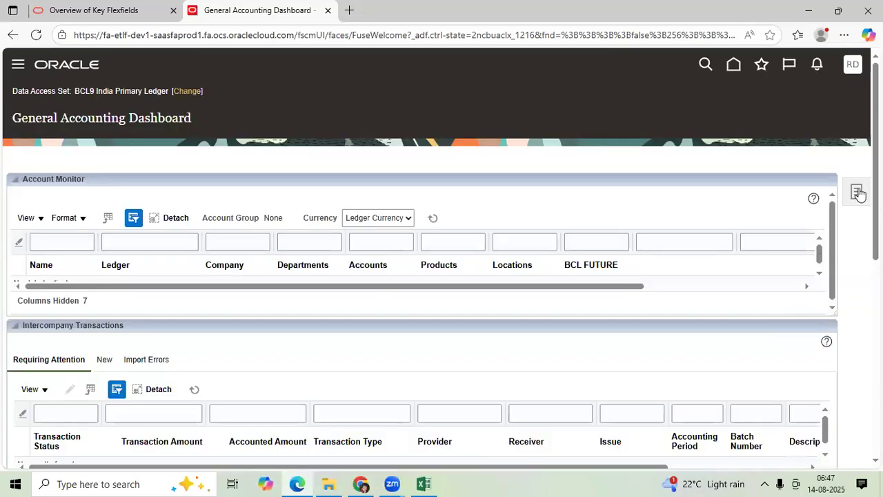
left_click(857, 193)
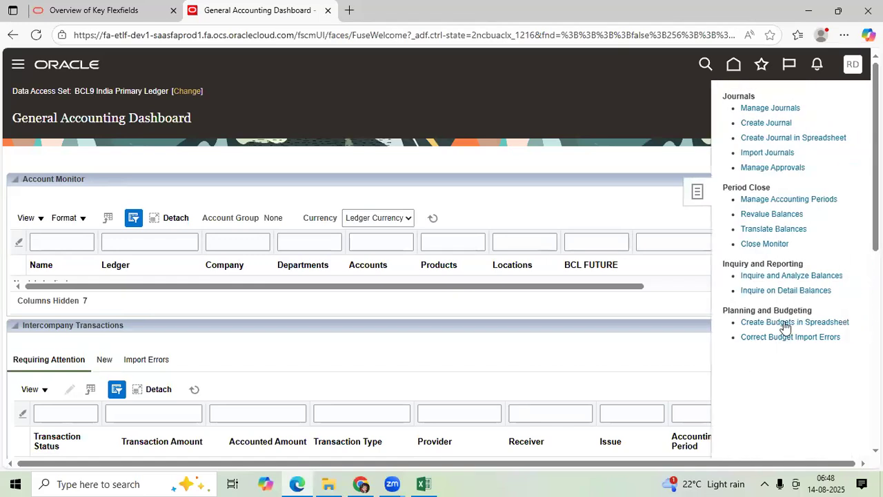
left_click(793, 279)
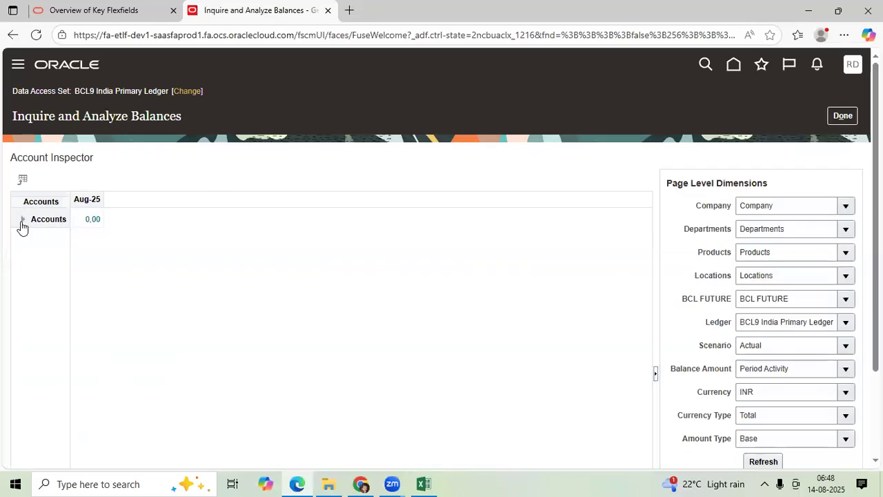
Expand Accounts to all account values and drill into the Aug-25 amount of account 56999
scroll(19, 224, "down", 3)
left_click(22, 108)
left_click(26, 129)
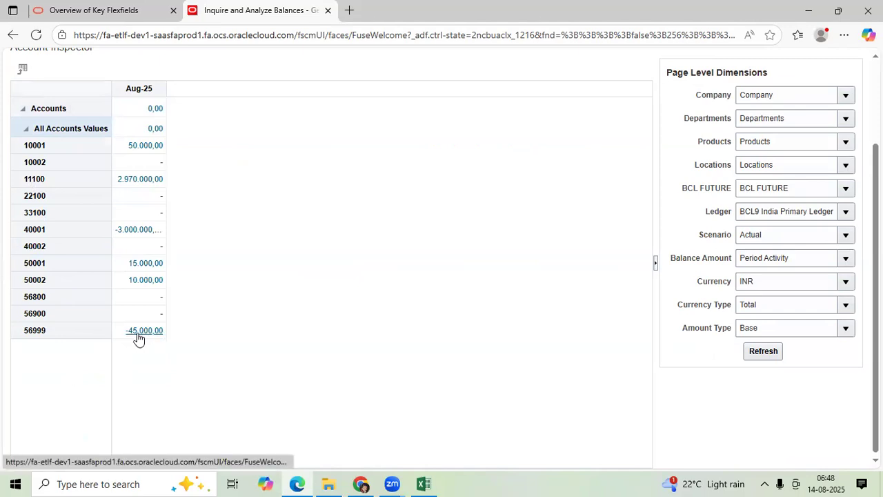
left_click(143, 331)
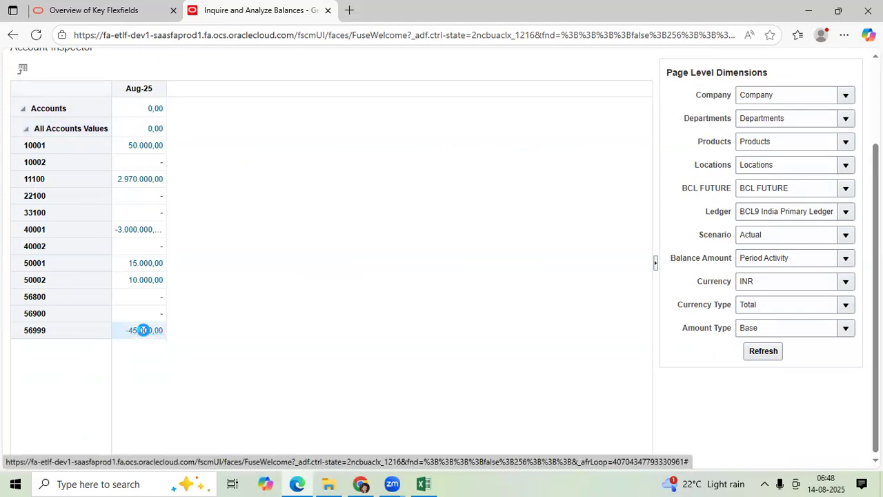
Drill into the Aug-25 period activity of account 56999 to inspect its journal lines
scroll(570, 291, "down", 2)
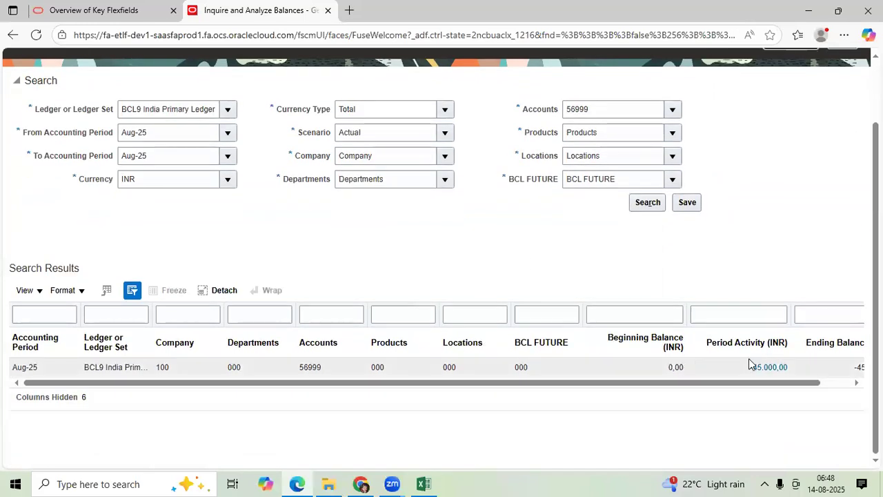
left_click_drag(797, 383, 827, 383)
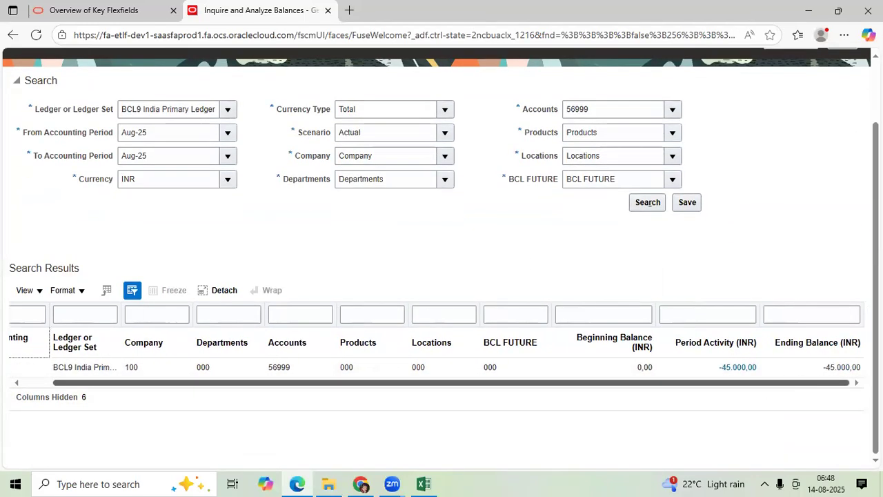
left_click(736, 367)
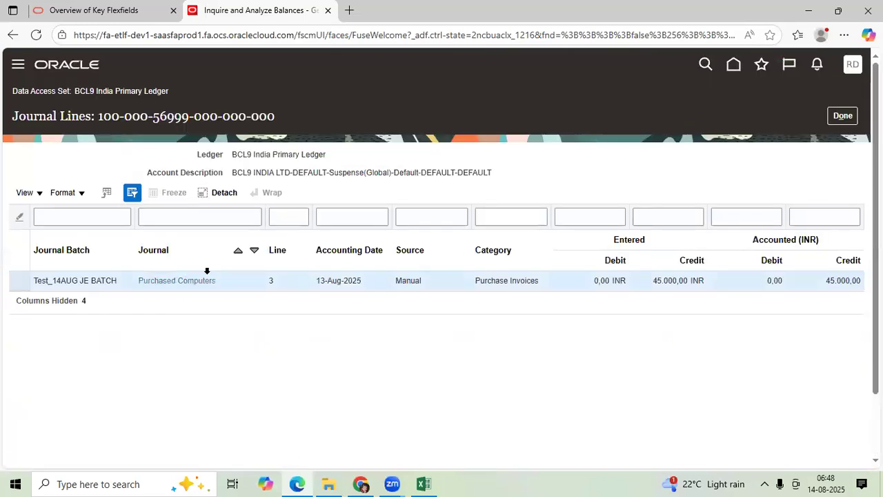
Open the Purchased Computers journal from the account 56999 lines and examine its journal lines
left_click(207, 280)
scroll(252, 379, "down", 3)
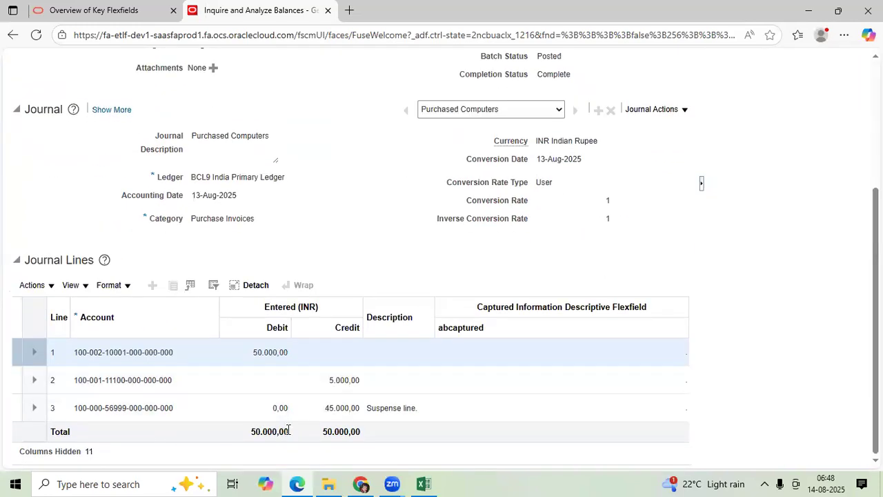
Switch to the Excel workbook and enter "Adjustments" in D63 of the 14AUG25 sheet
left_click(424, 483)
scroll(404, 377, "down", 1)
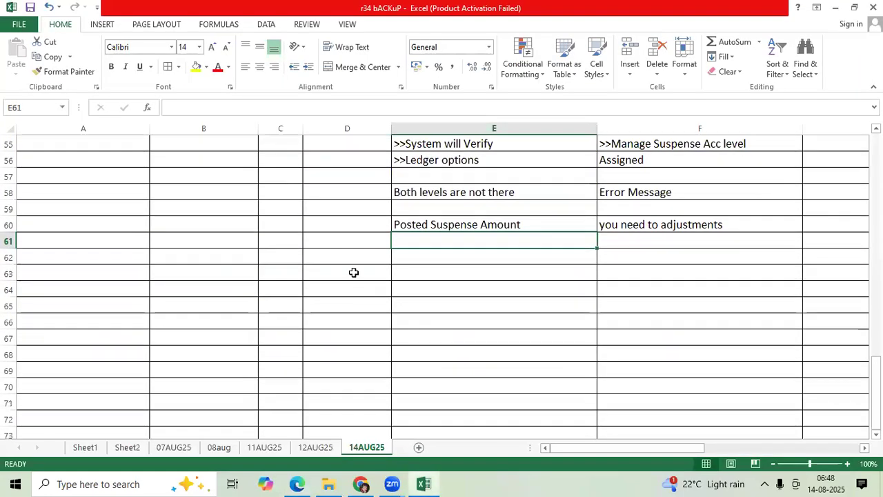
left_click(353, 272)
type("Adj")
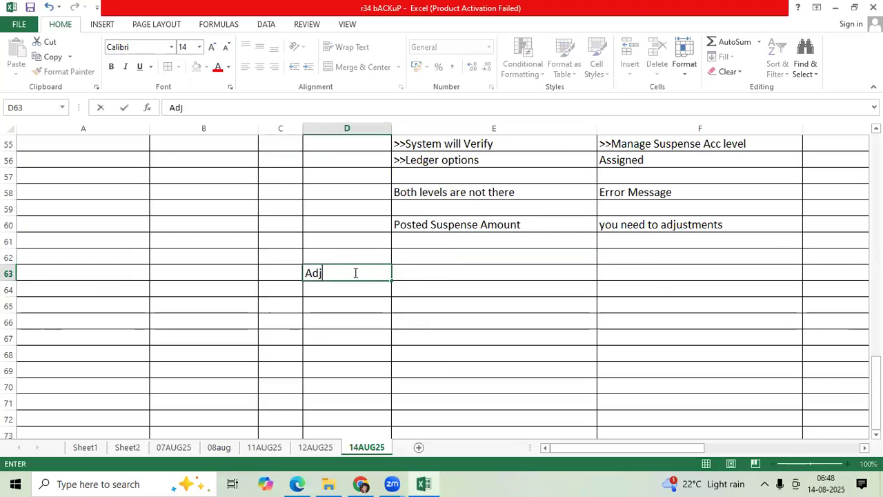
type("ustments")
key("Tab")
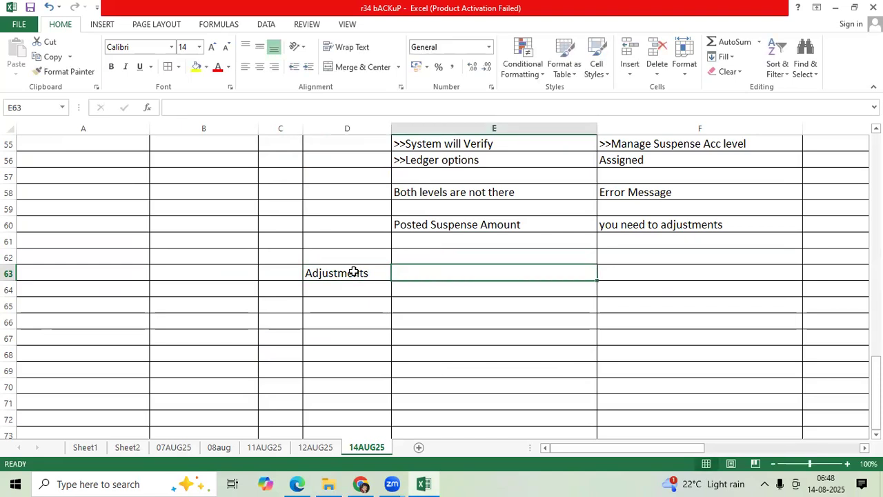
Enter "Suspense Debit" in E63 and its amount 45000 in F63, beside Adjustments
type("Suspense ")
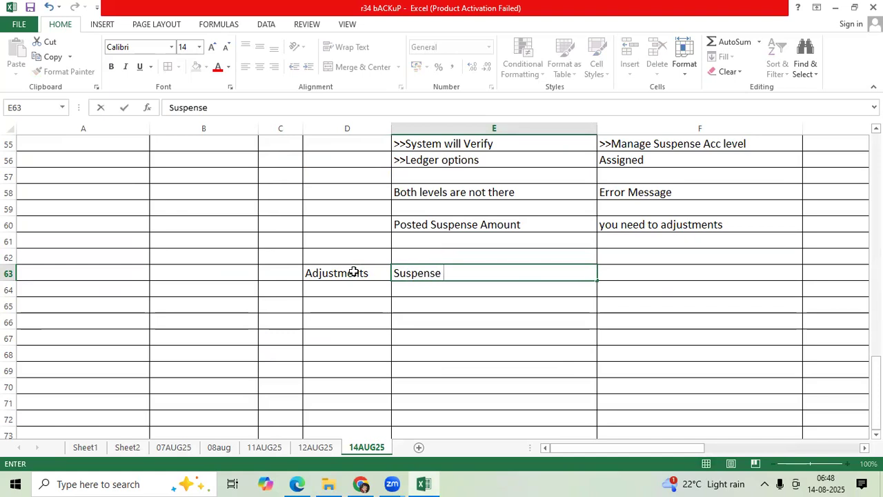
type("Debit")
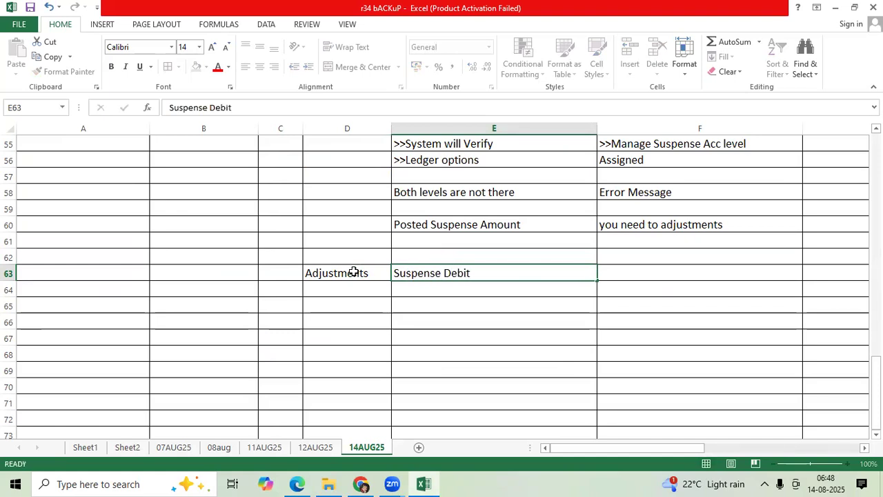
key("Tab")
type("45000")
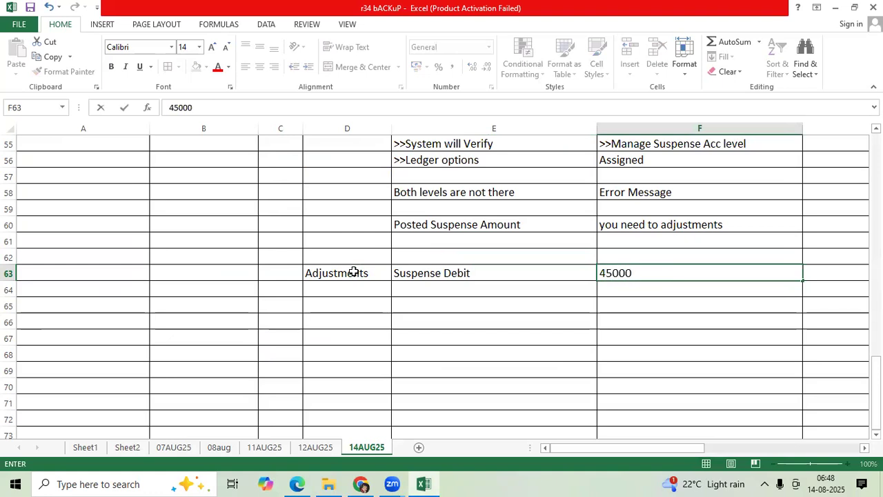
key("Return")
Enter "Cash at BOA Credit" in E64 and its amount 45000 in G64
type("Ca")
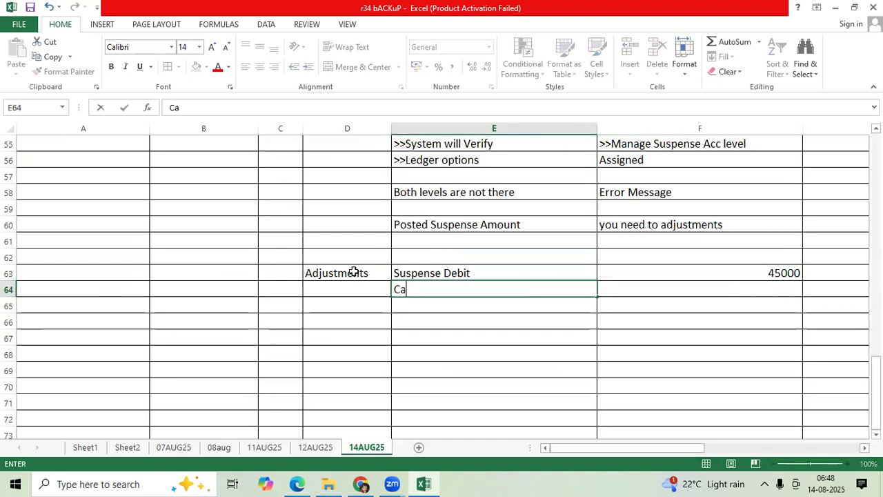
type("sh at BOA Credit")
key("Tab")
key("Tab")
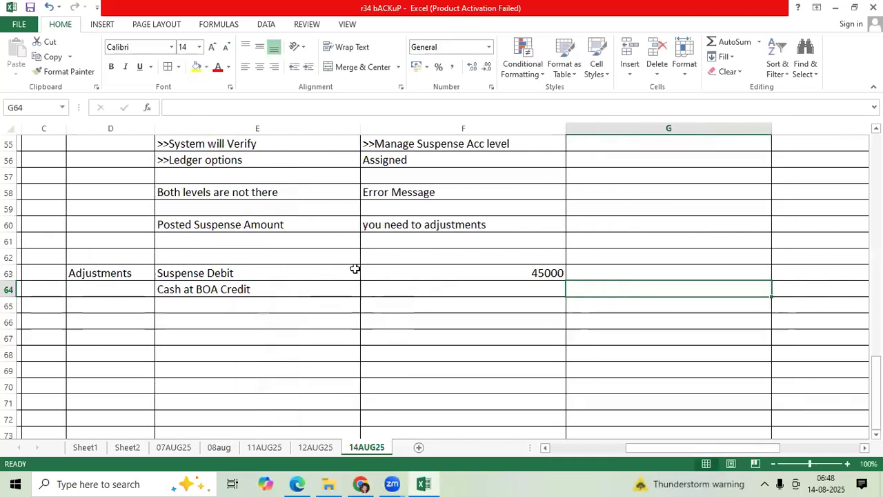
type("45000")
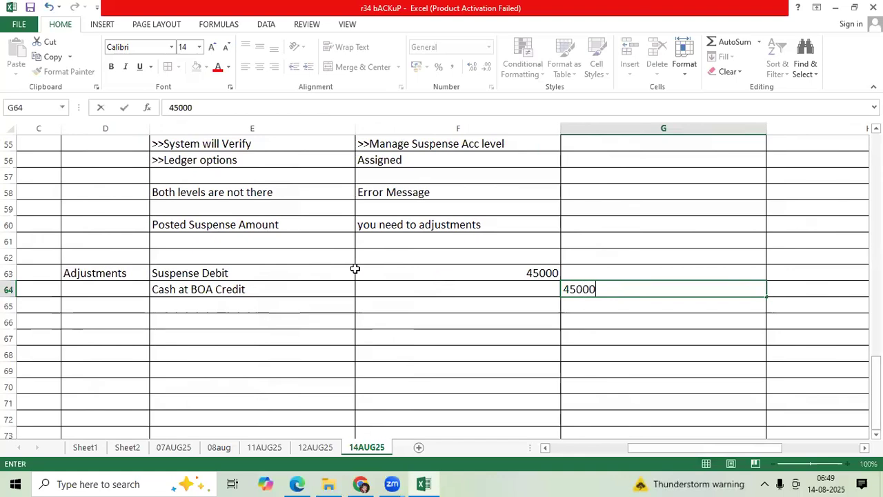
key("ctrl+Return")
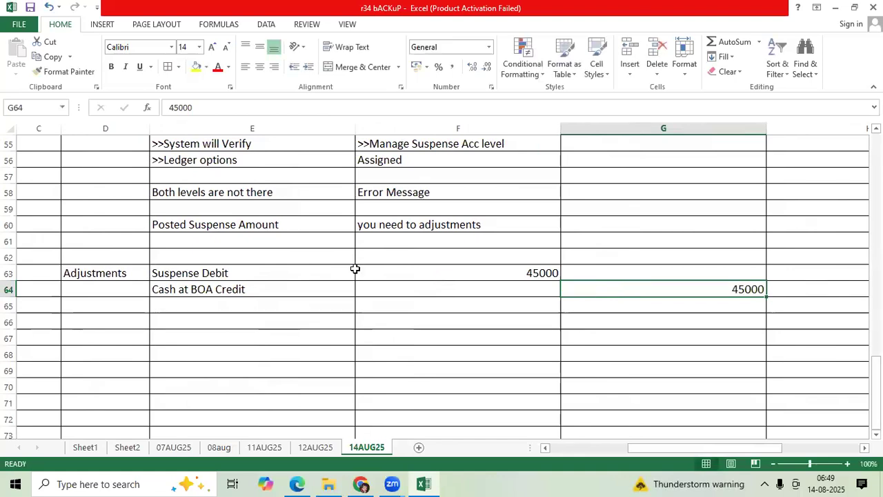
left_click(230, 289)
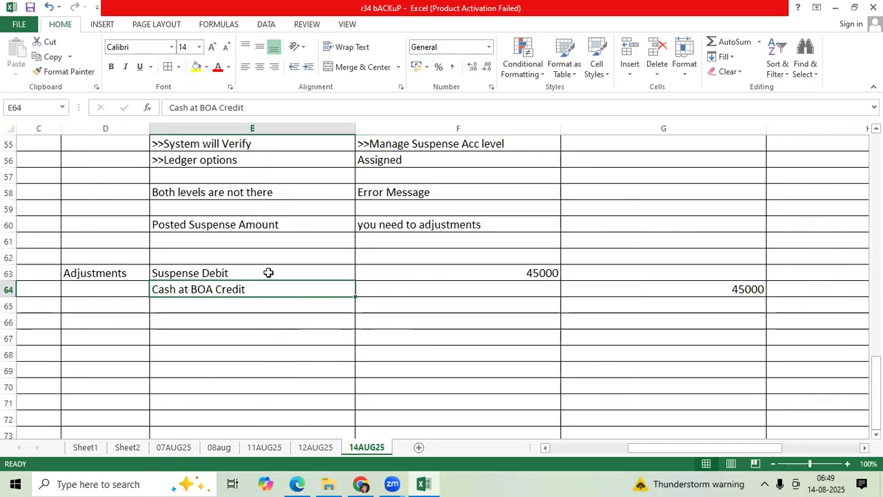
left_click(268, 273)
key("alt+Tab")
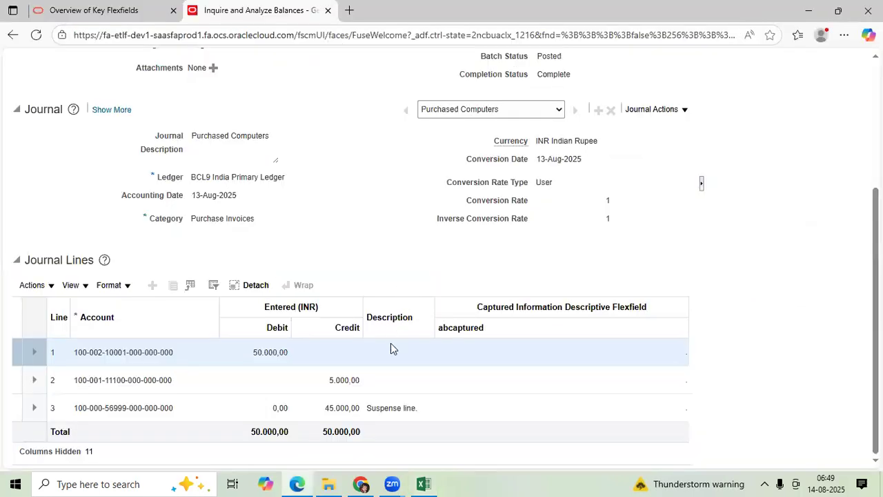
key("alt+Tab")
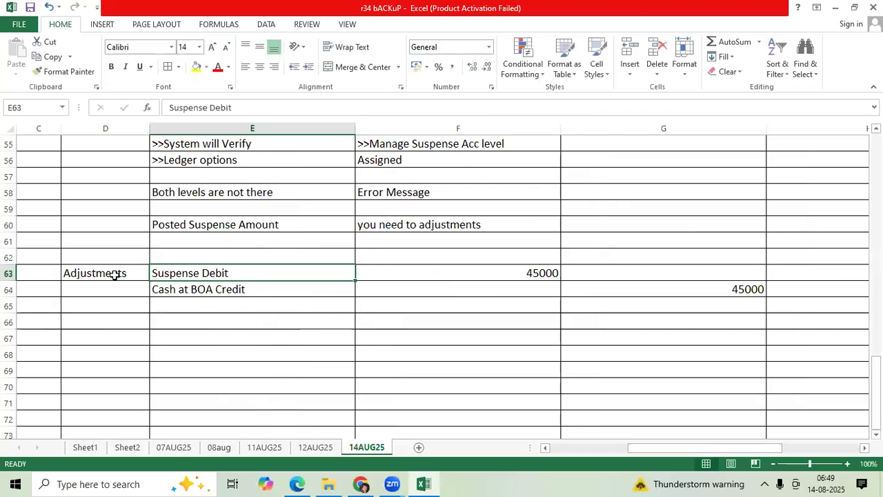
Fill the Adjustments label in D63 with yellow
left_click(114, 274)
left_click(196, 67)
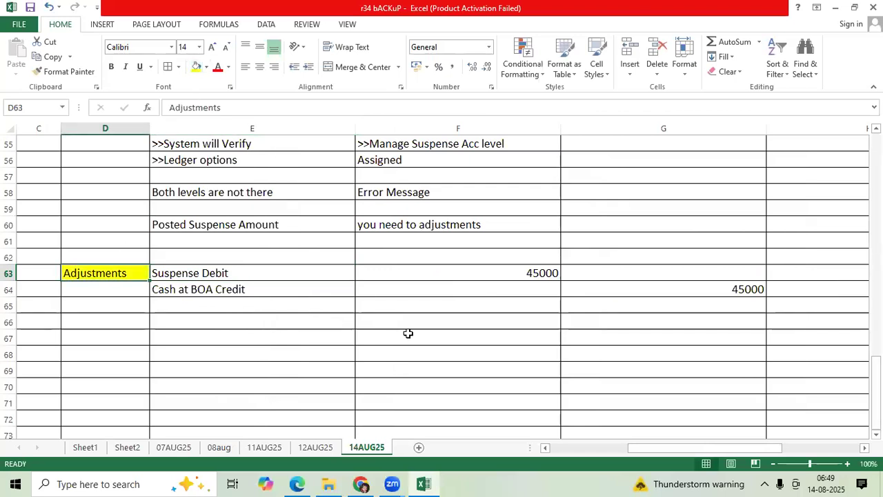
left_click(406, 338)
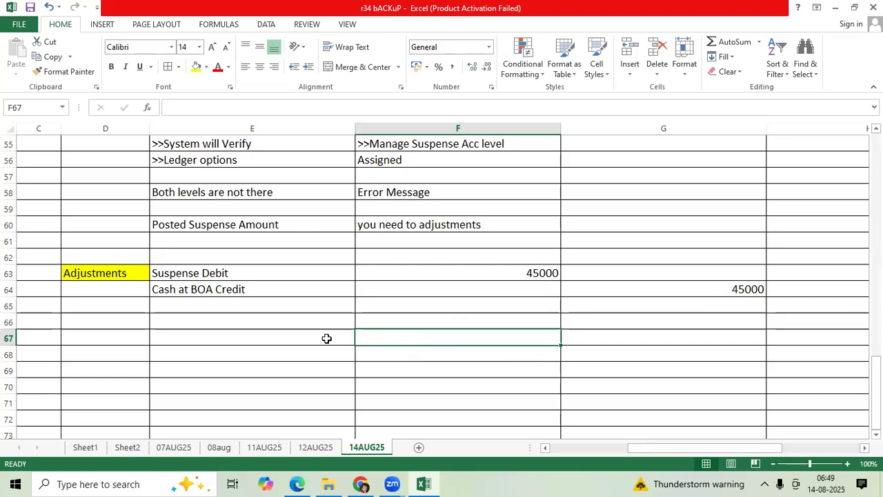
Switch to the Oracle browser window and back out of the journal and its drill-down pages to Inquire and Analyze Balances
mouse_move(298, 481)
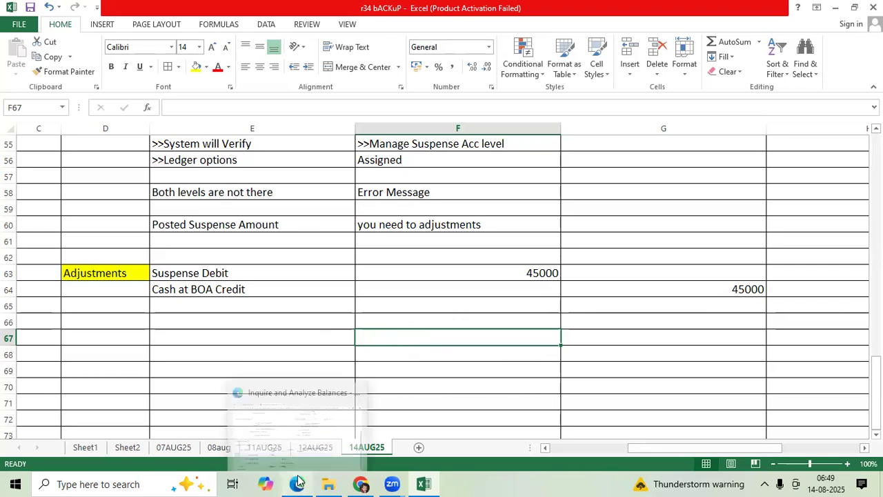
left_click(299, 434)
scroll(552, 296, "up", 3)
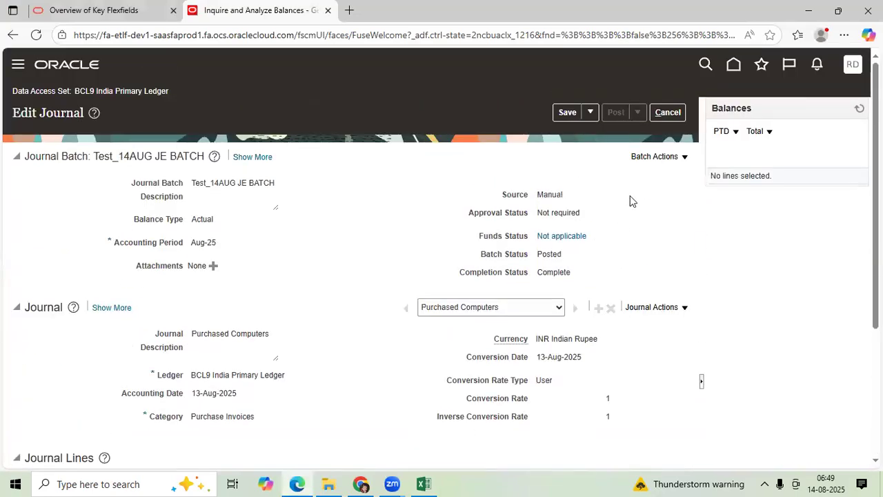
left_click(667, 113)
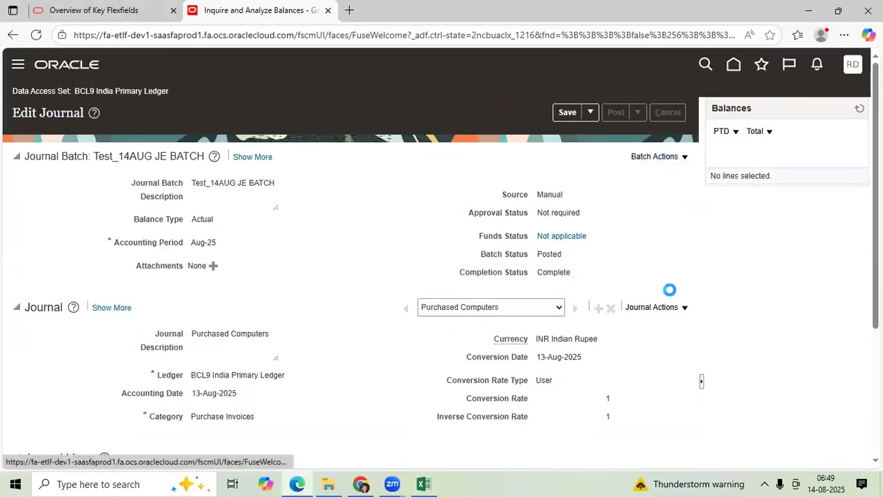
left_click(843, 116)
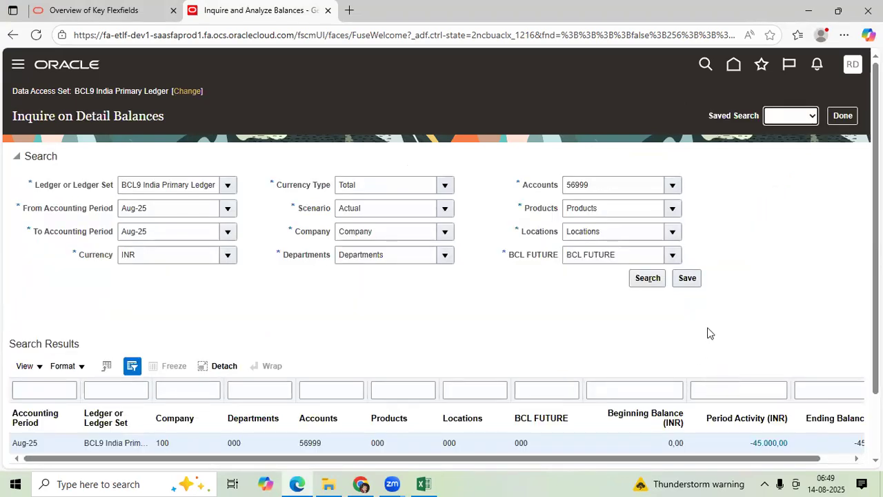
left_click(842, 115)
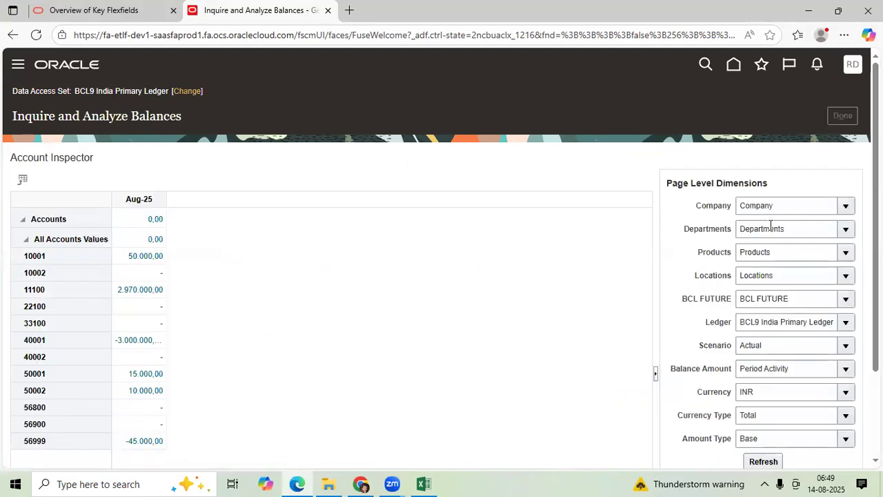
Switch to the Excel workbook and add a yellow-filled heading with "Accounting Seq" in E67 and ">>Document Seq/Voucher Number" in F67
left_click(424, 484)
scroll(345, 297, "down", 4)
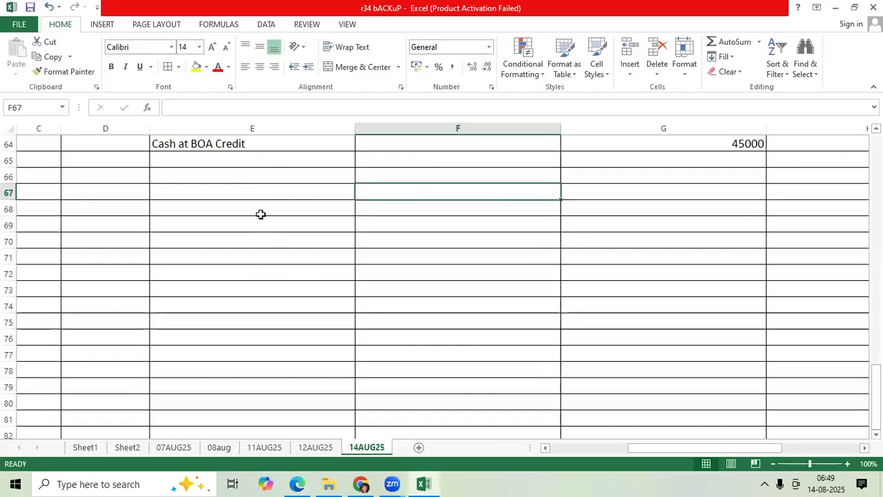
left_click(276, 192)
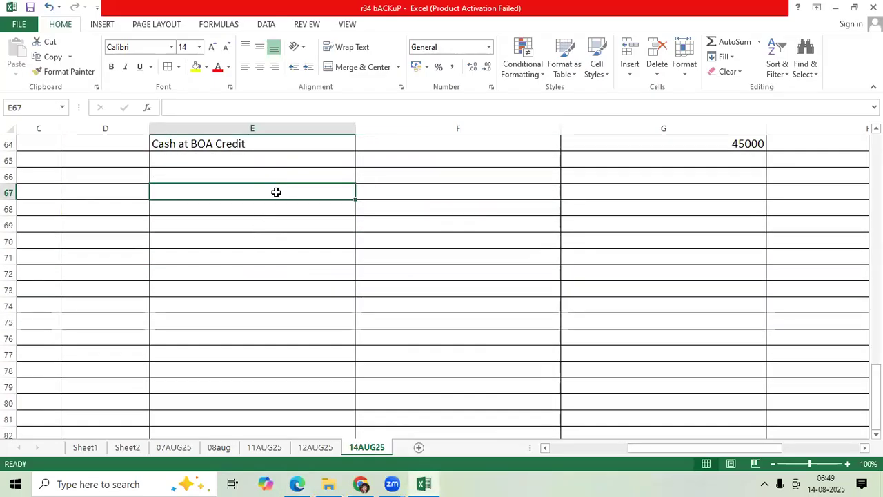
type("A")
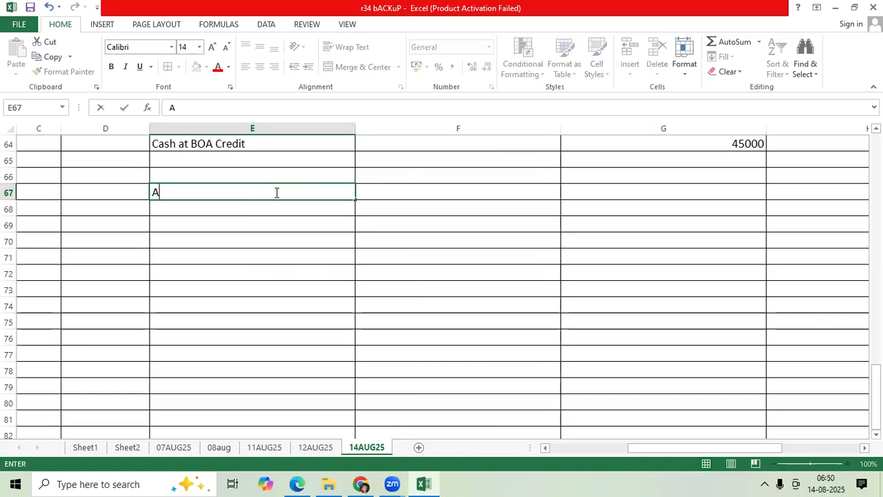
type("ccounting Seq")
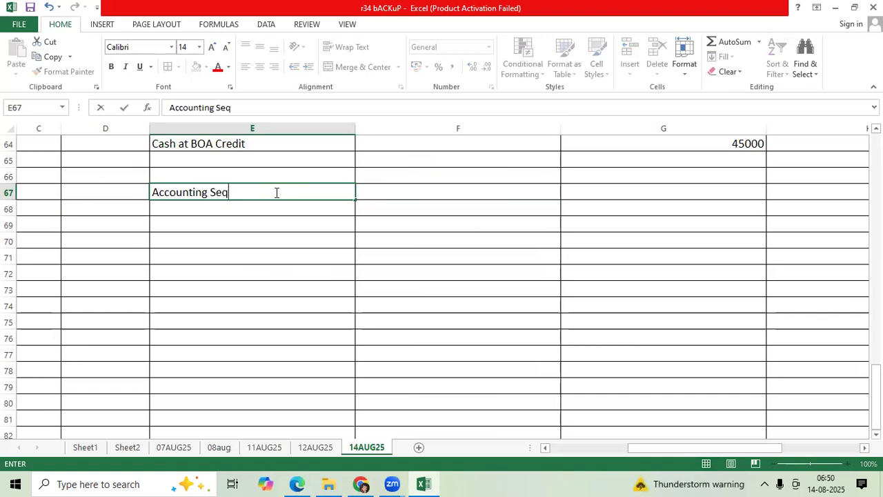
key("Tab")
type(">>DOcument Seq")
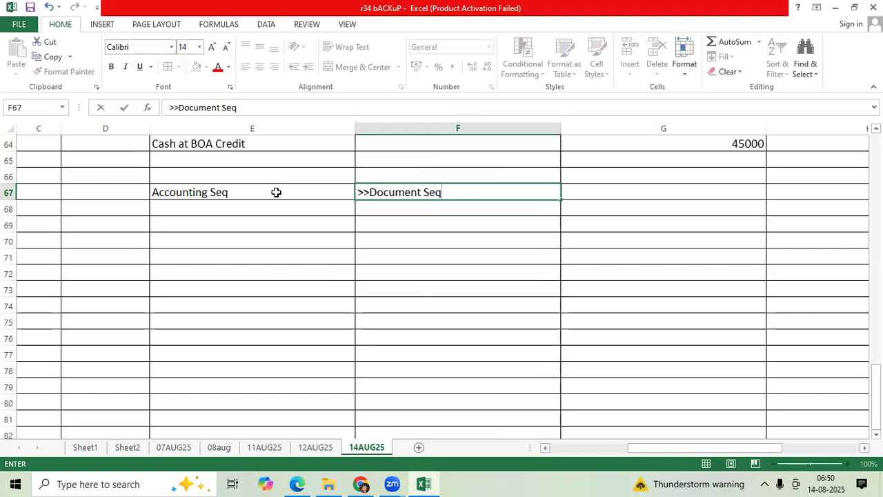
type("/VOucher Number")
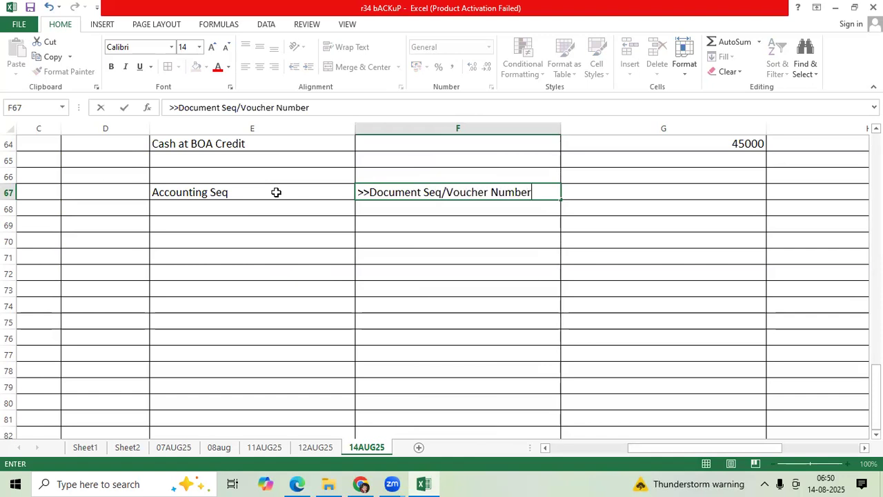
left_click_drag(274, 191, 421, 192)
left_click(195, 67)
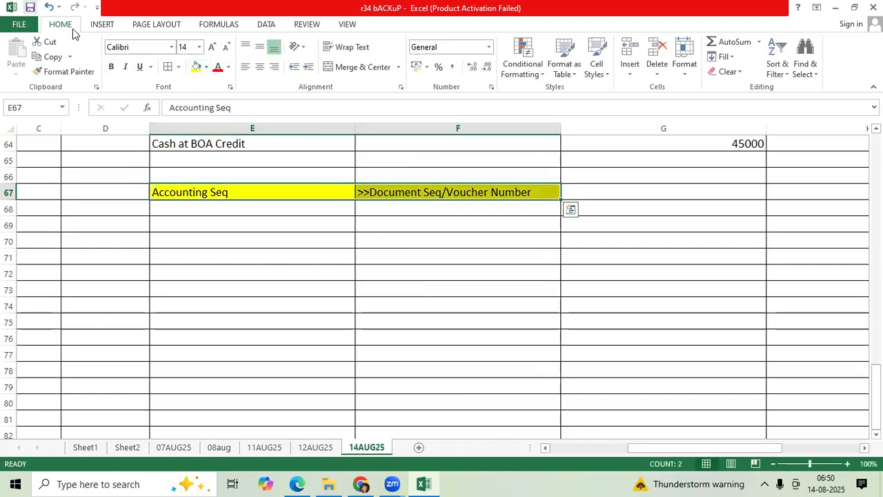
Enter "Requirements" in E69 and "I am posting many Journals regularly" in F69
left_click(207, 223)
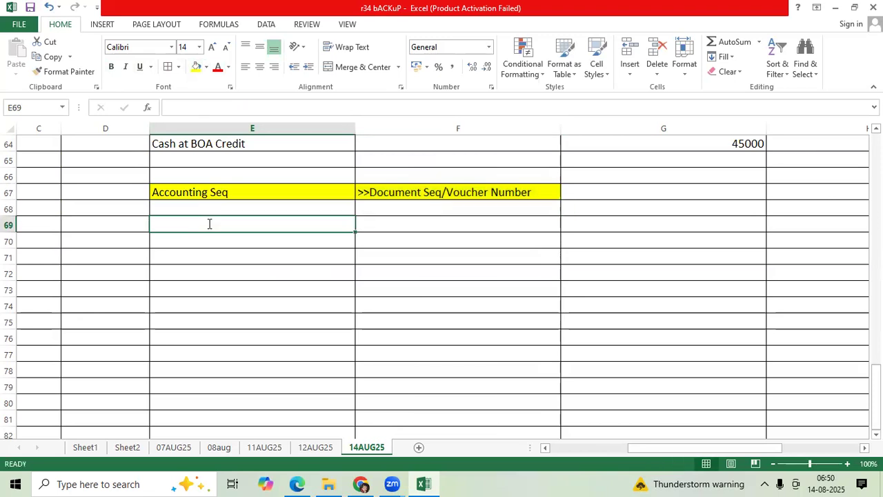
type("Requirements")
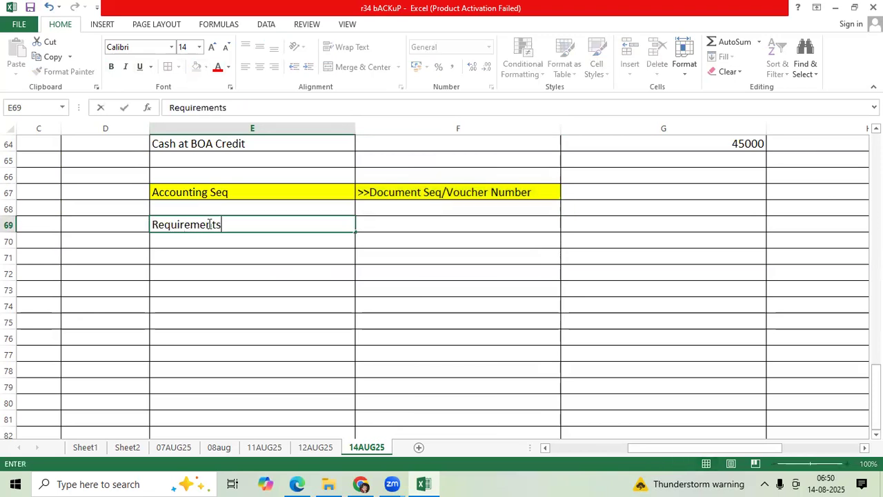
key("Tab")
type("I am posting many Journals")
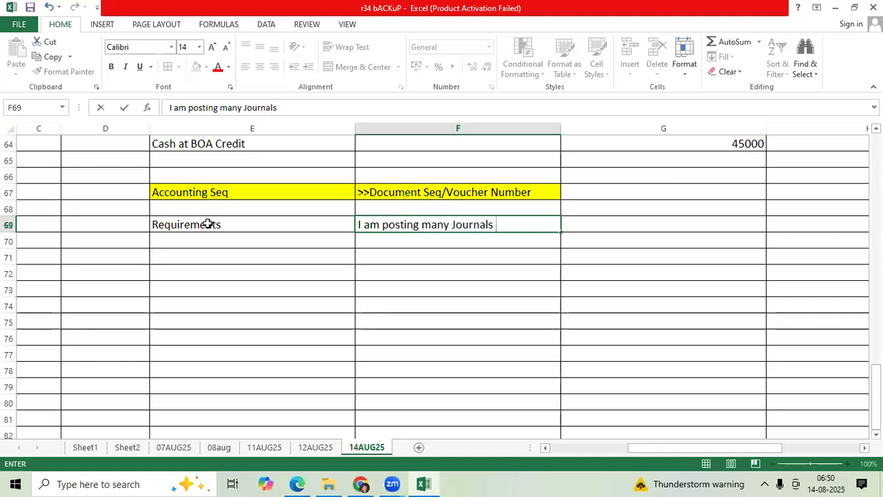
type(" regularl")
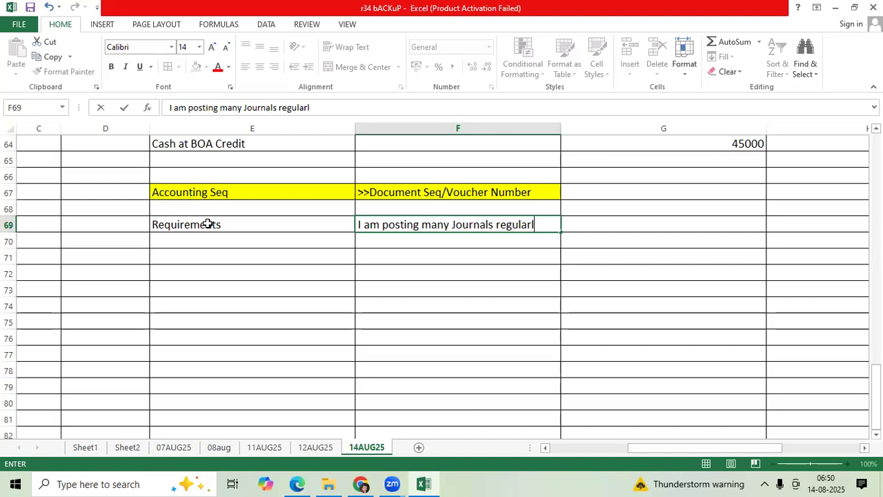
type("y")
key("Return")
Format the requirement text in F69 with a red font and yellow fill
left_click(453, 225)
left_click(218, 67)
left_click(197, 67)
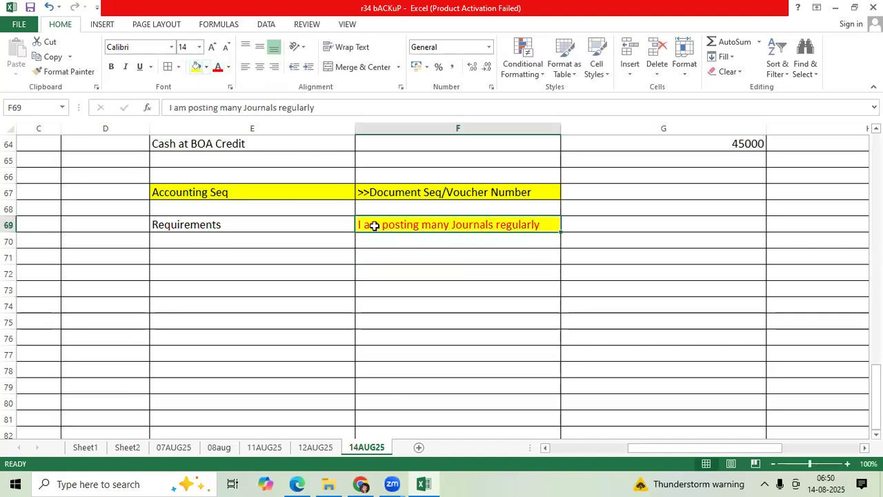
Enter "Can I maintain any numbering for easy data control?" in F71 and widen column F to fit the text
left_click(381, 258)
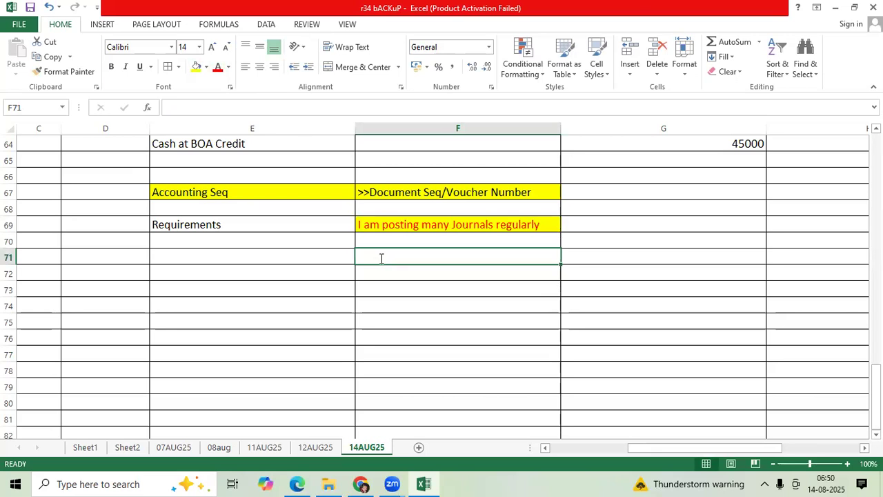
type("Can I maintain any numbering ")
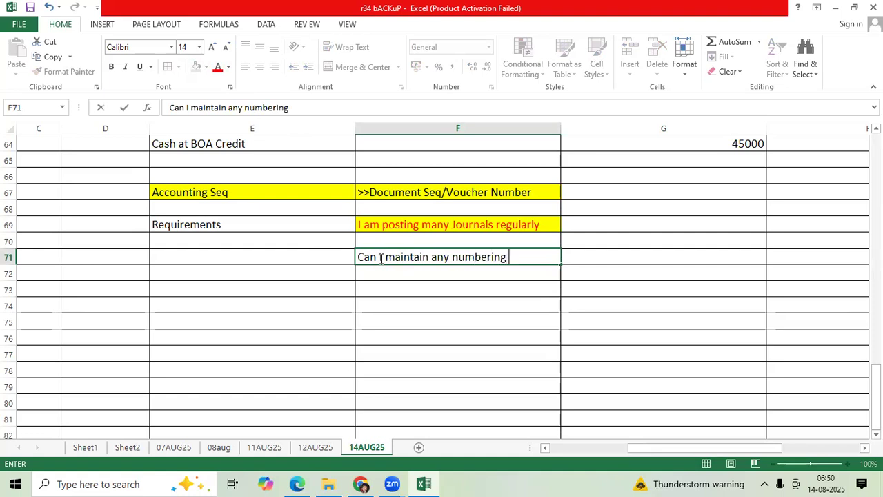
type("for easy data contro")
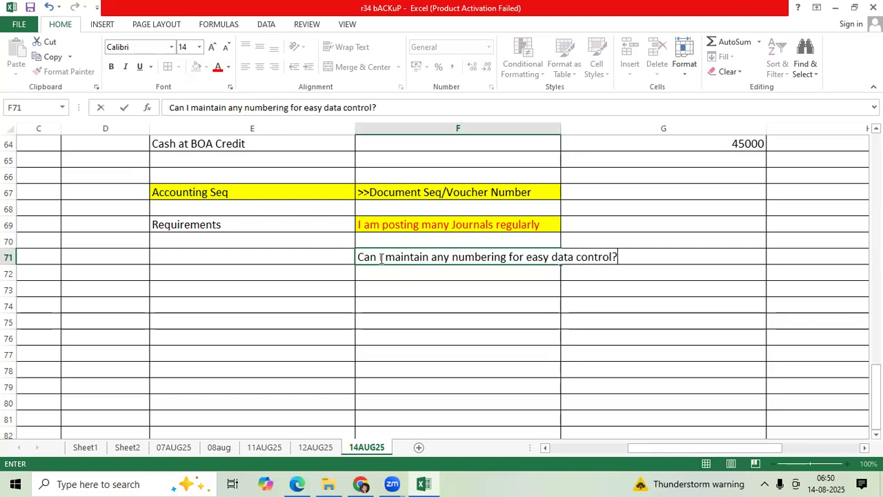
type("l?")
left_click(432, 299)
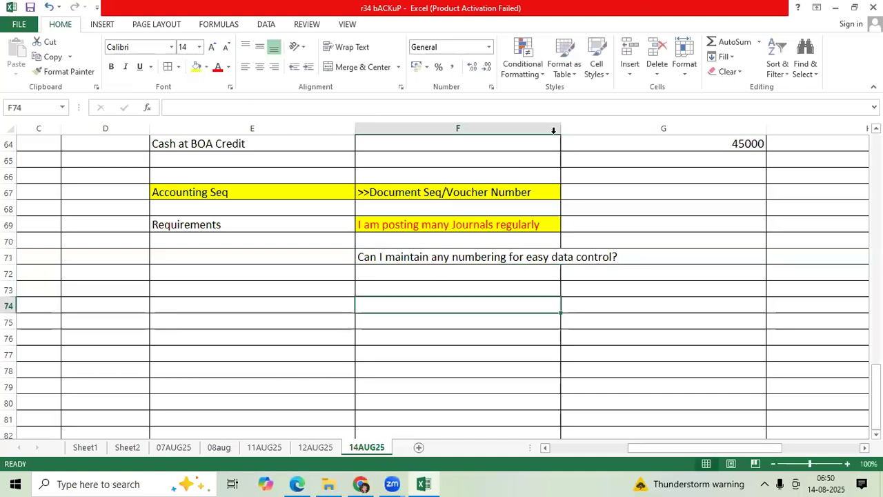
left_click_drag(561, 128, 630, 136)
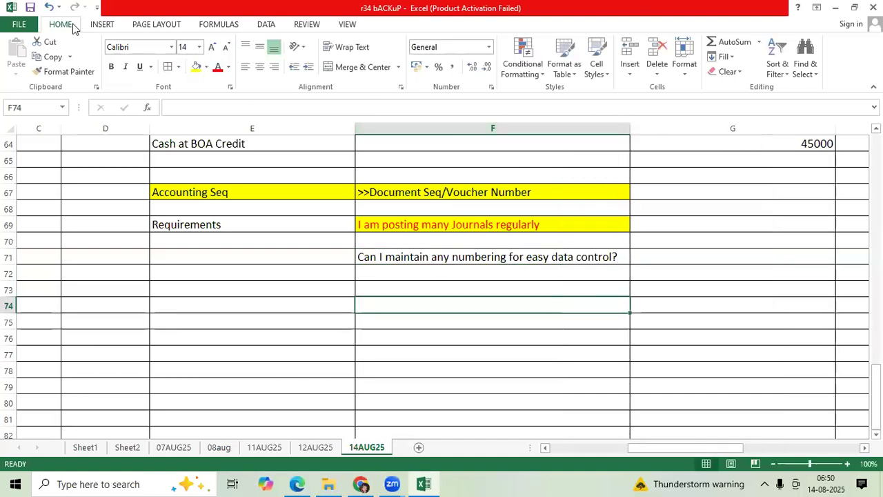
List "Audit Purpose", "Inquiry the Journals" and "Reports" in cells F73 to F75
left_click(333, 291)
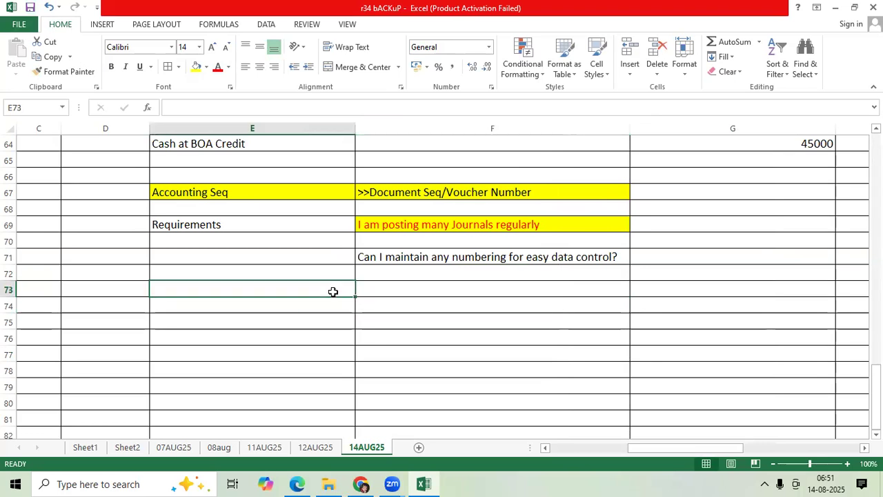
key("Right")
type("Audit Purpose")
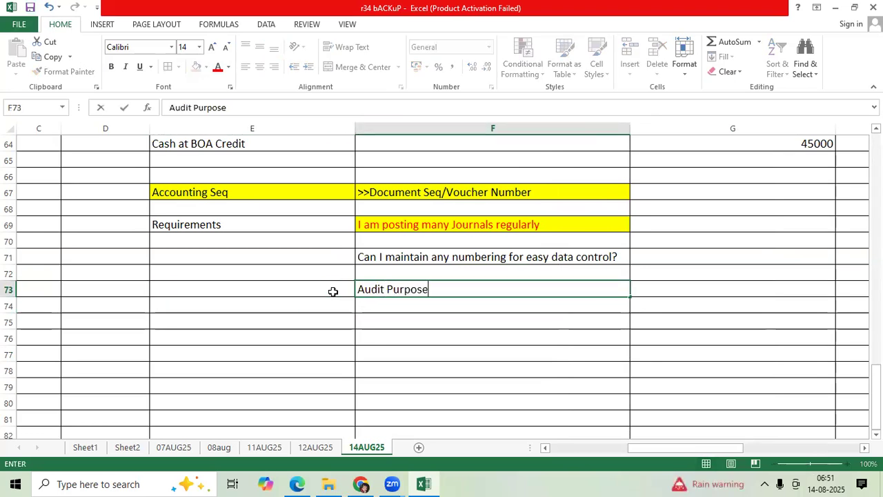
key("Return")
type("Inquiry the")
type("rnals")
key("Return")
type("Reports")
key("ctrl+Return")
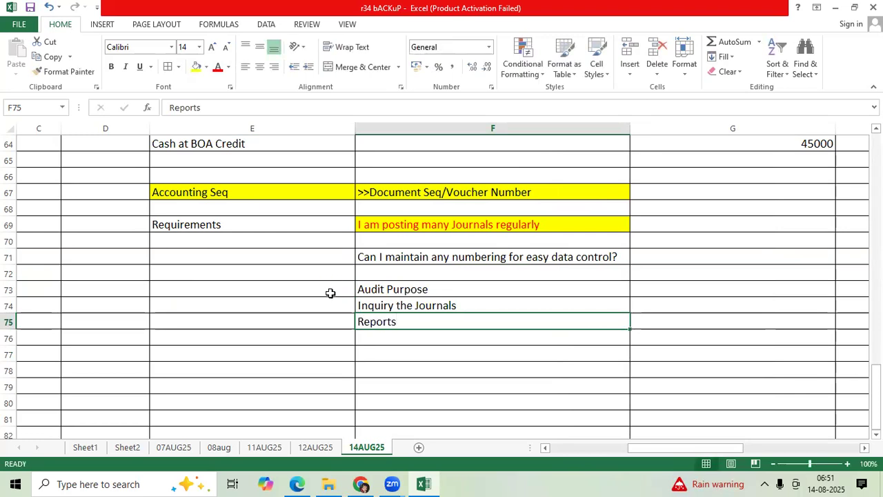
Enter 100000 in F77 and label it "Numbering" in E77
scroll(327, 300, "down", 1)
left_click(324, 306)
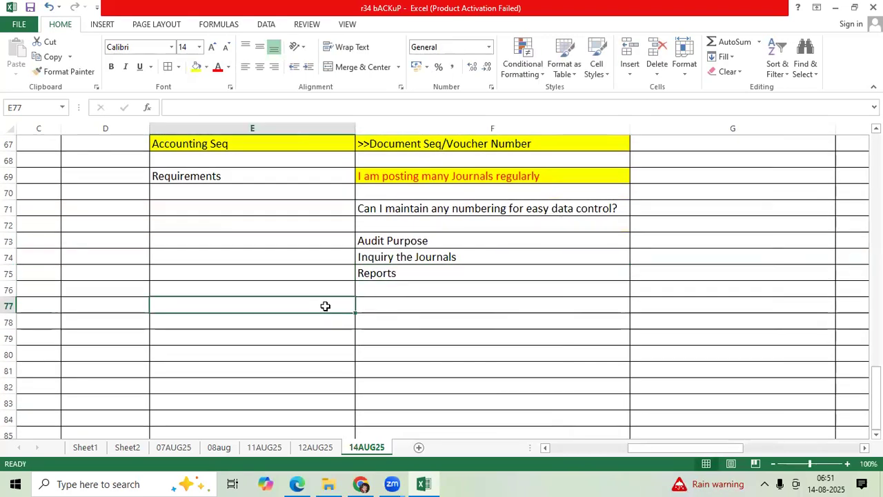
key("Right")
type("1")
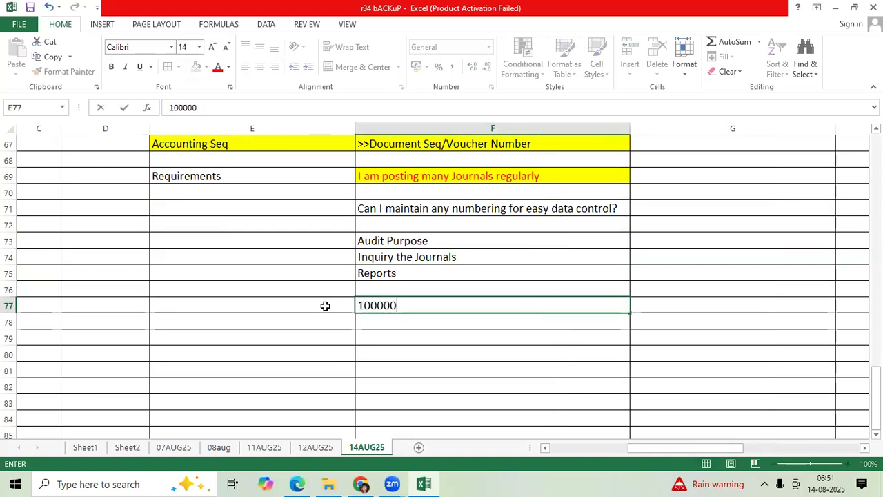
type("00000")
left_click(325, 306)
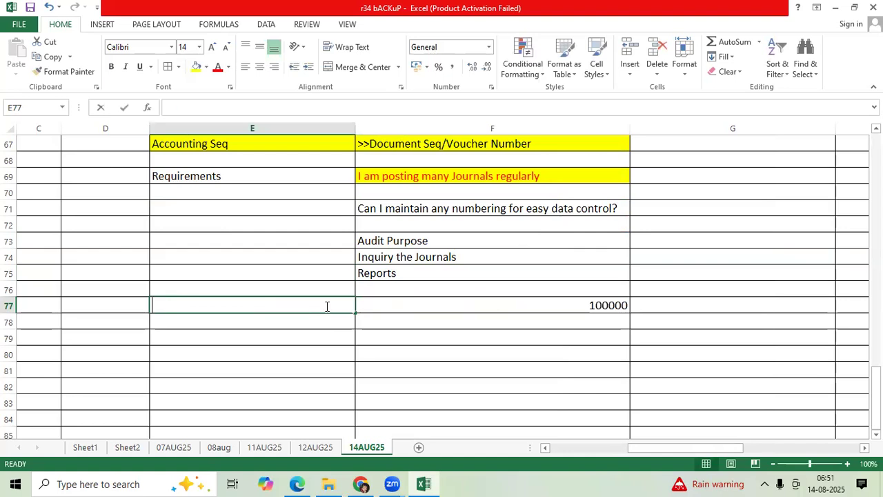
type("Numbering")
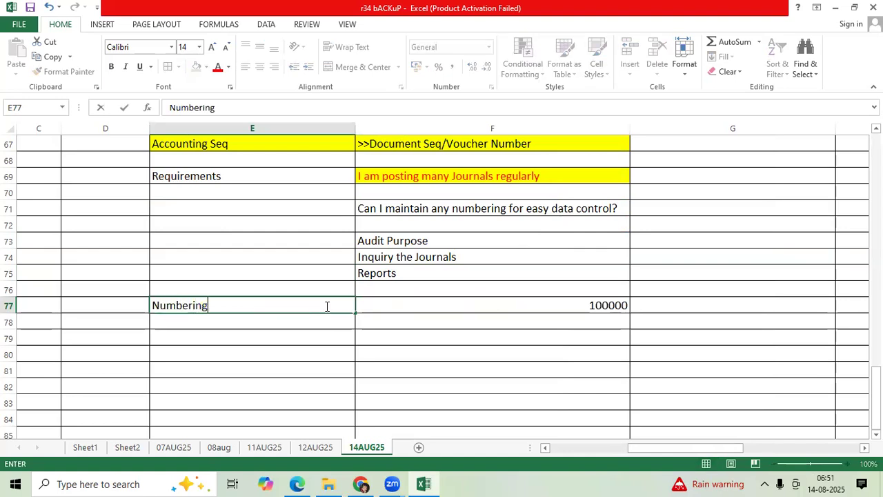
key("ctrl+Return")
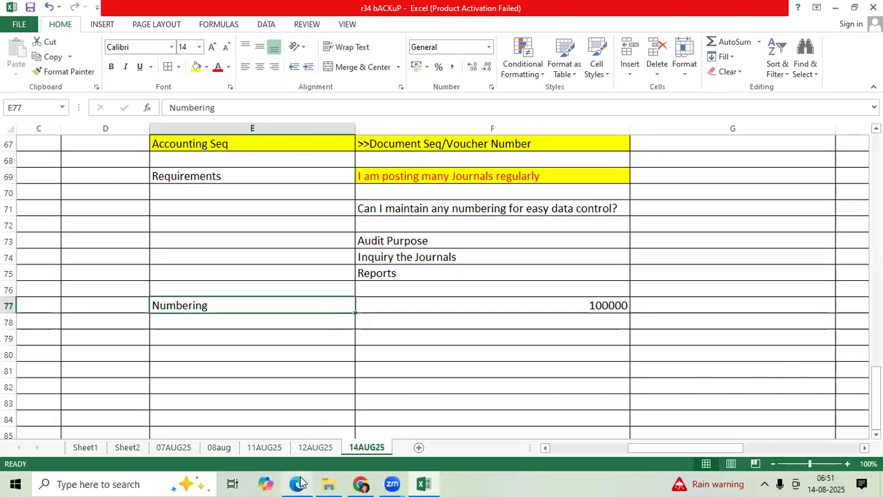
Switch to the Oracle browser window and start a new journal from the Journals work area under General Accounting
mouse_move(299, 481)
left_click(290, 424)
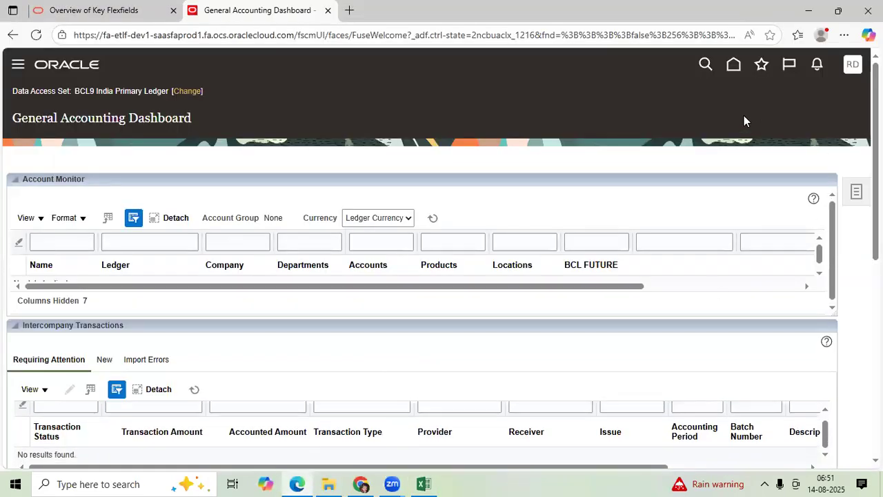
left_click(732, 67)
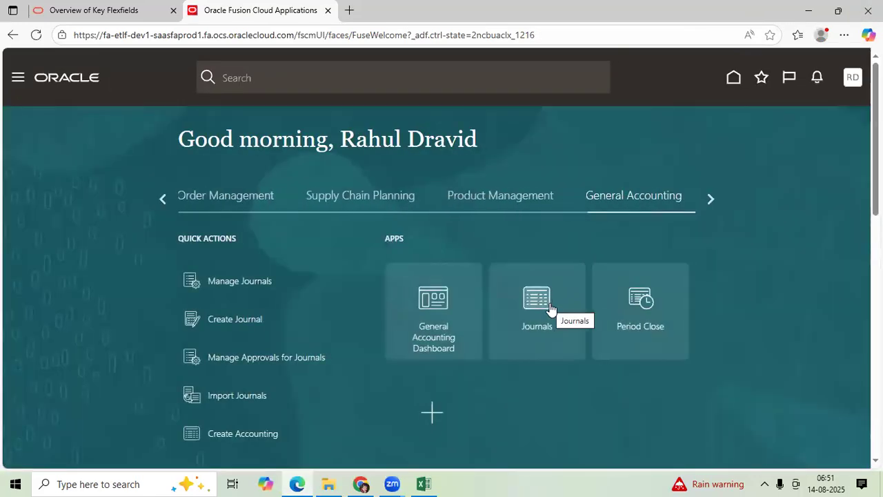
left_click(551, 309)
left_click(856, 192)
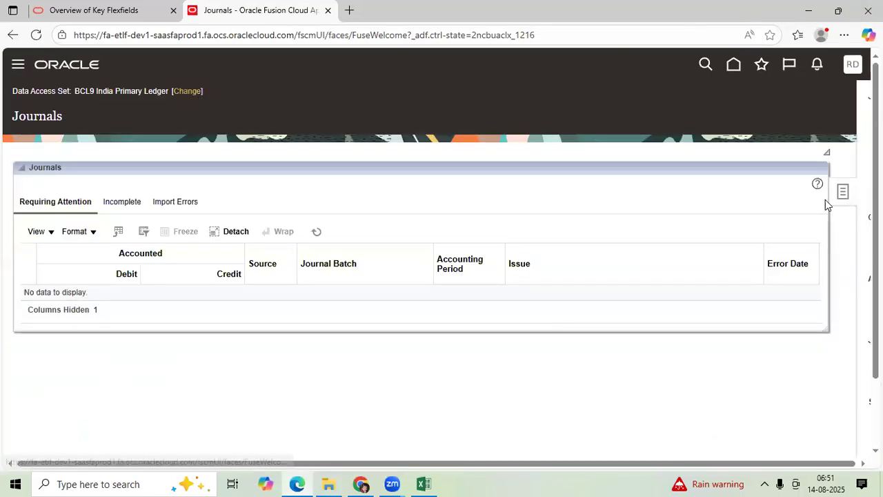
left_click(717, 123)
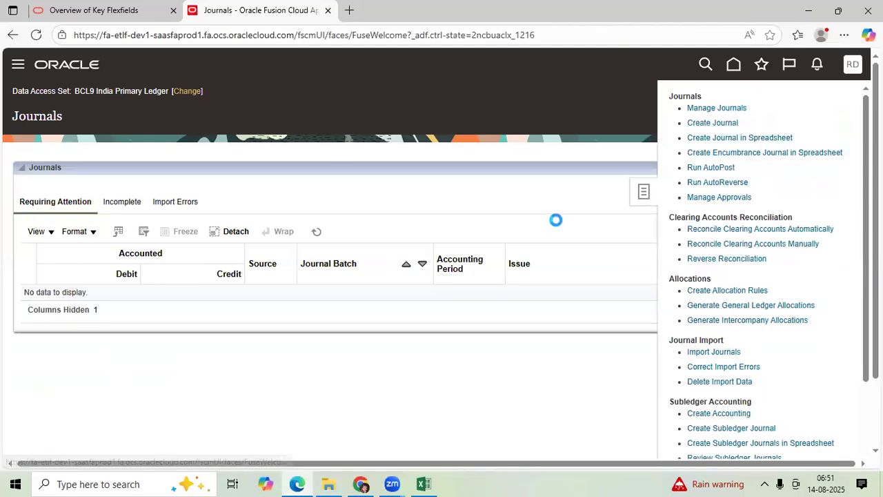
Examine the accounting sequence name and number fields in the new journal's Sequencing details
scroll(118, 234, "down", 3)
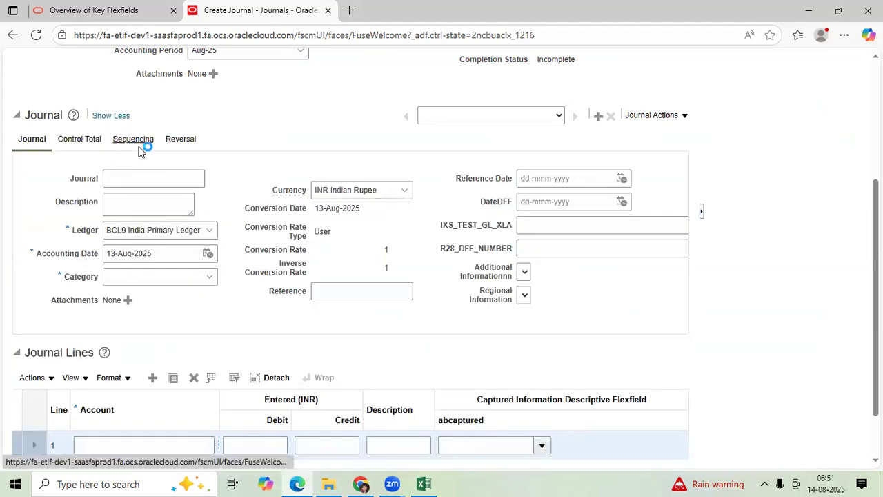
left_click(134, 140)
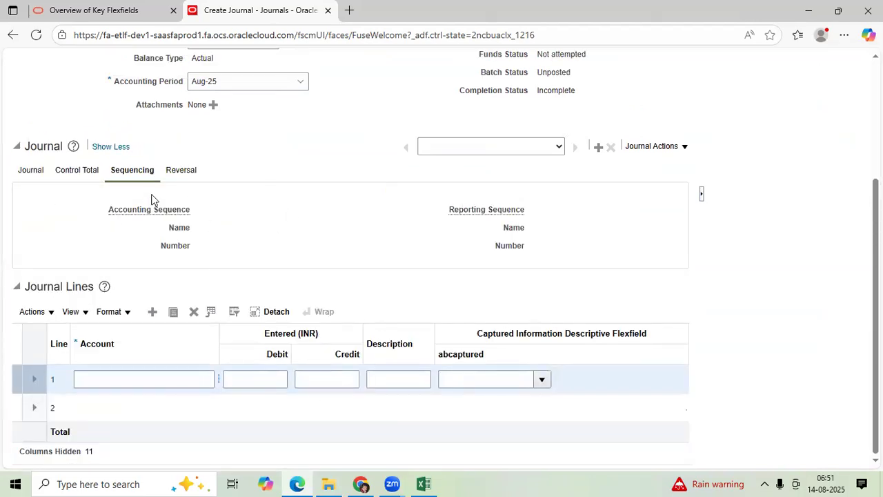
left_click_drag(108, 212, 192, 218)
left_click(176, 231)
Cancel the new journal and go to Setup and Maintenance
scroll(670, 226, "up", 3)
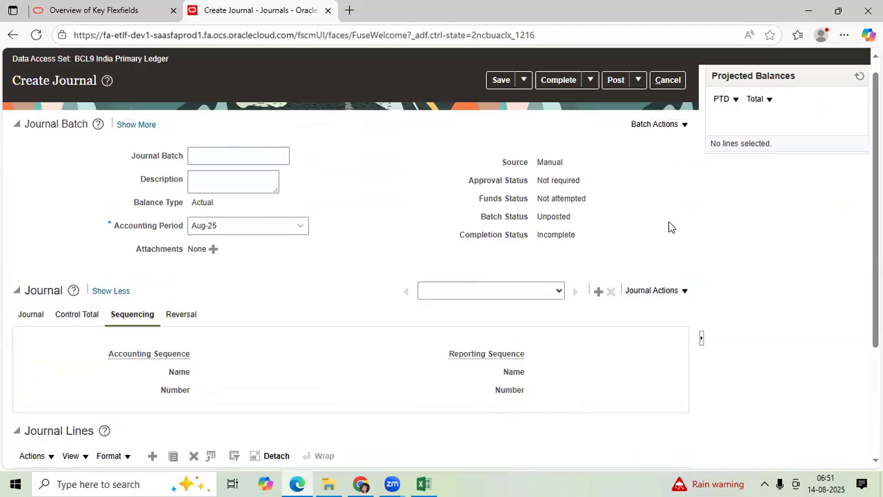
left_click(667, 113)
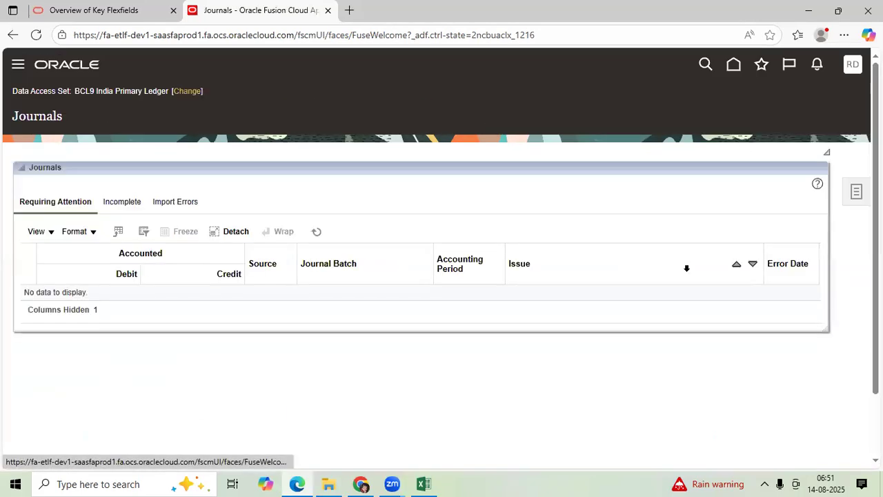
left_click(853, 66)
left_click(652, 260)
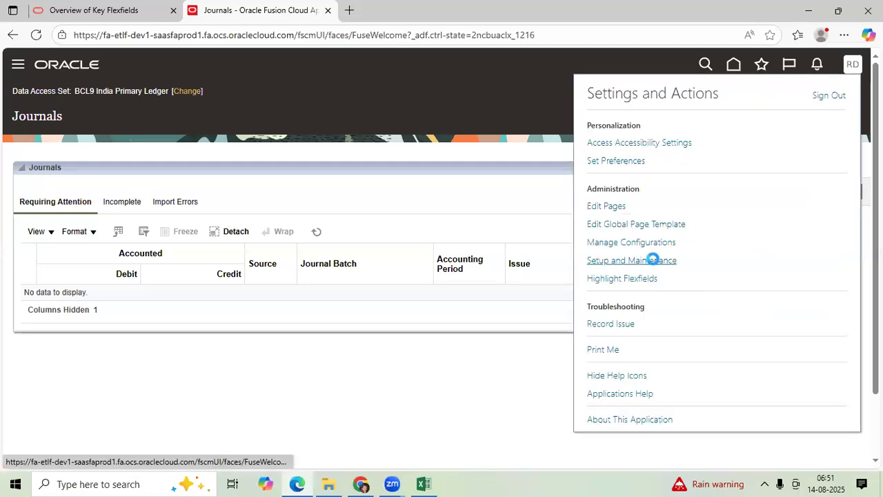
Switch to the Excel workbook and enter "Required Setups" in E79 and "enable at Ledger Options" in F79
left_click(425, 483)
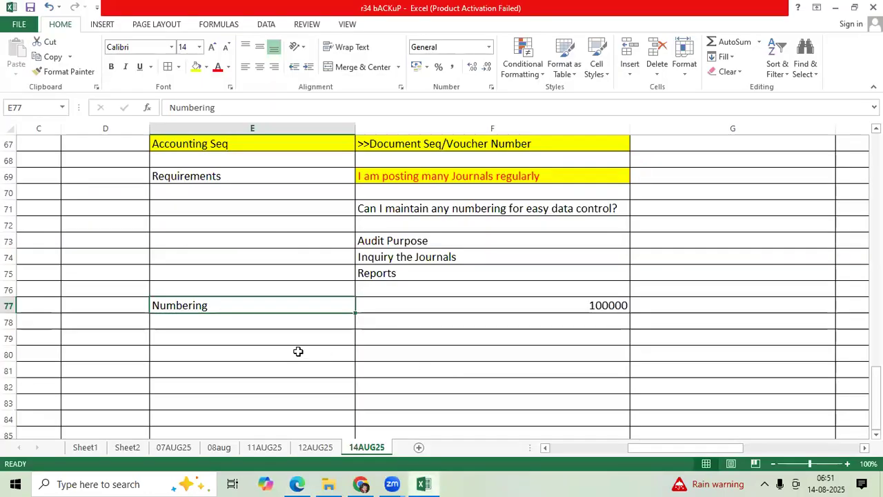
scroll(301, 345, "down", 1)
left_click(311, 289)
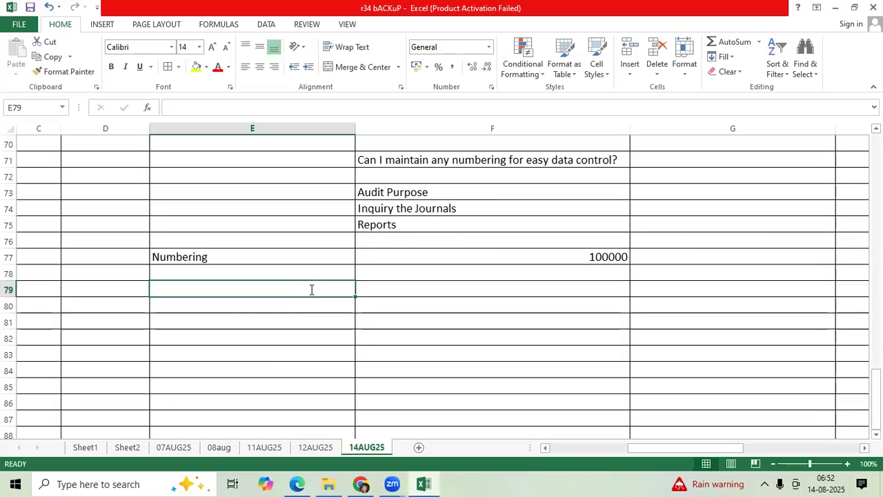
type("Required Setups")
key("Tab")
type("enable at Ledger Options")
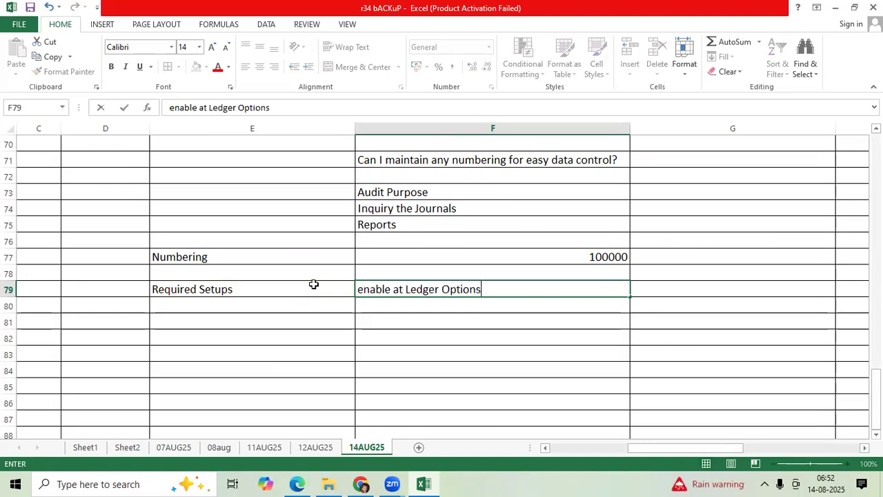
Add the setup items "Define Accounting Seq Numbering" in F80 and ">>Assignments" in F81
key("Return")
type("D")
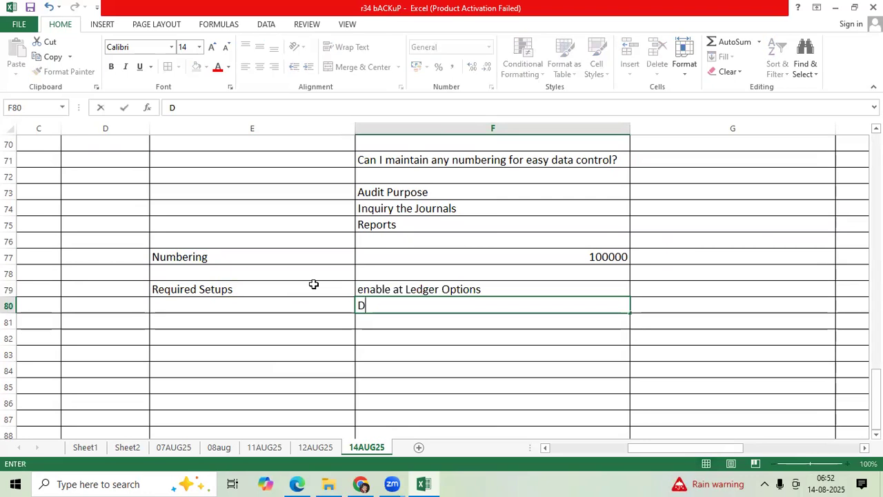
type("efine Acc")
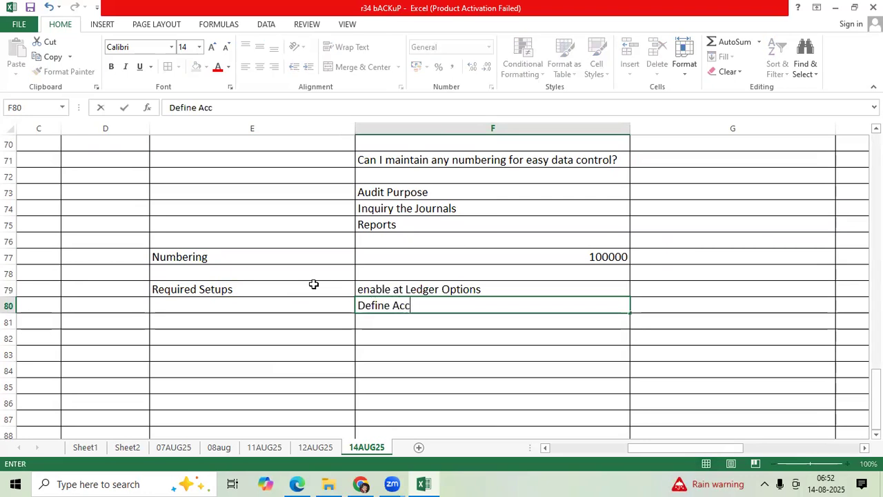
type("ounting Se")
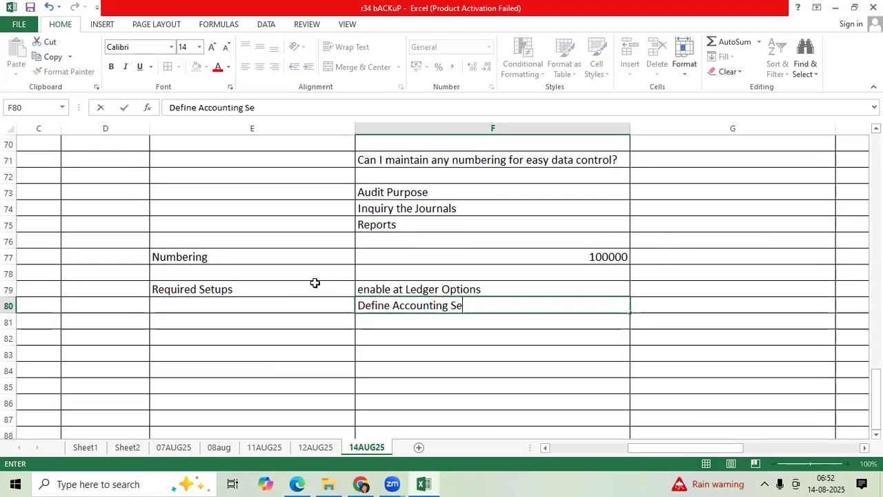
type("q Num")
key("BackSpace")
type("umbering")
key("Return")
type(">>Assignment")
key("Return")
Add the label "Test scenarios" in E83
key("Down")
key("Left")
type("Test scenarios")
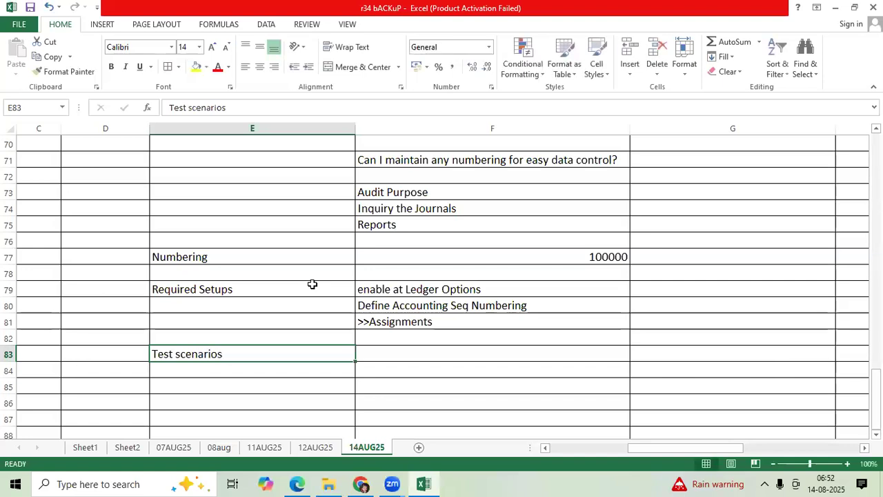
Switch to the Oracle browser window and open Specify Ledger Options for BCL9 India Primary Ledger in the General Ledger functional area
key("alt+Tab")
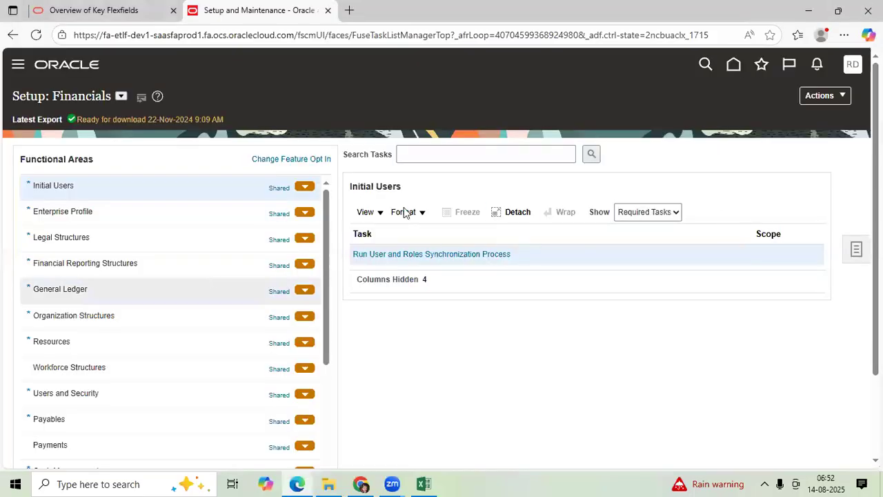
left_click(491, 153)
left_click(176, 258)
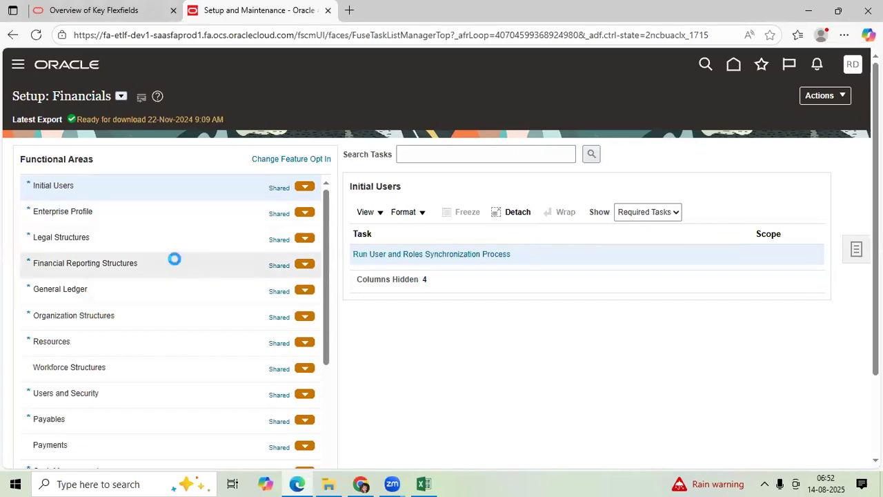
left_click(133, 291)
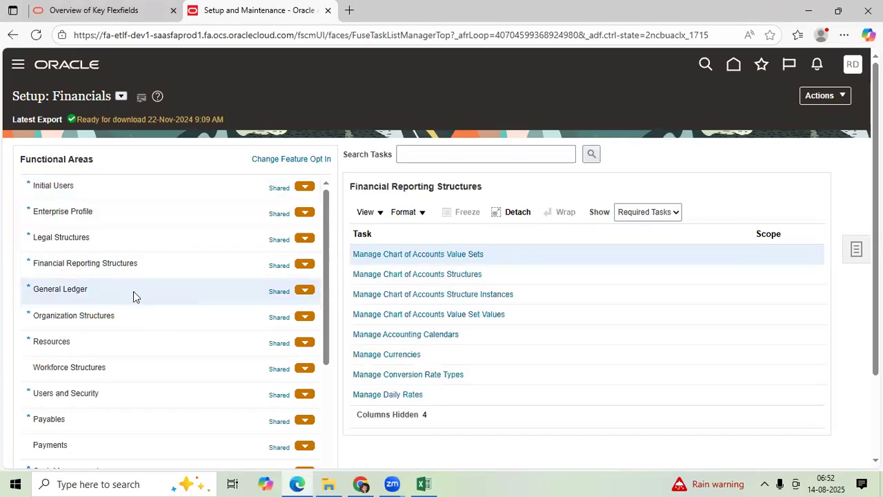
left_click(423, 273)
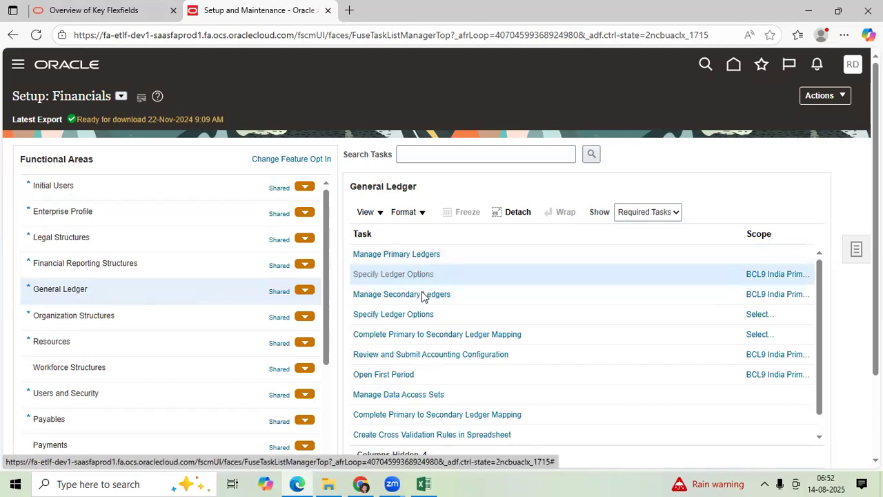
Set accounting and document sequencing to be by Ledger in the ledger options
scroll(421, 292, "down", 5)
scroll(421, 293, "down", 4)
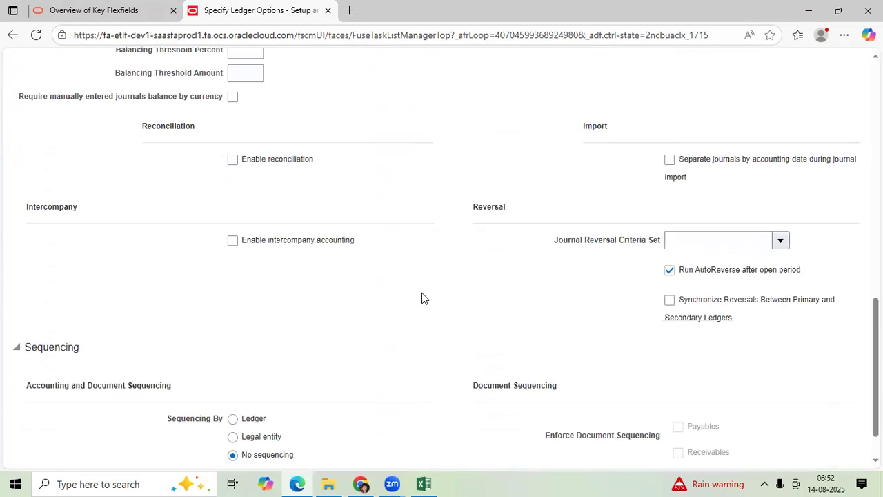
scroll(297, 342, "down", 1)
left_click(235, 369)
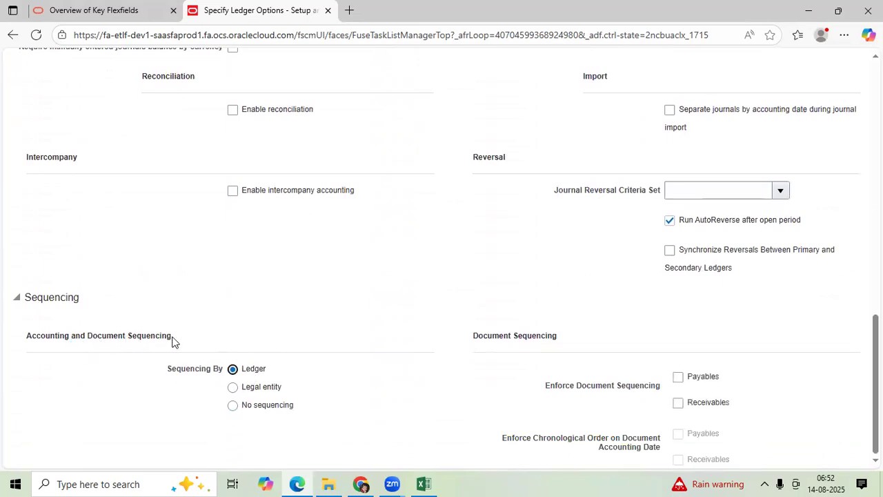
Save the sequencing change in the ledger options and close the page
left_click_drag(173, 338, 28, 336)
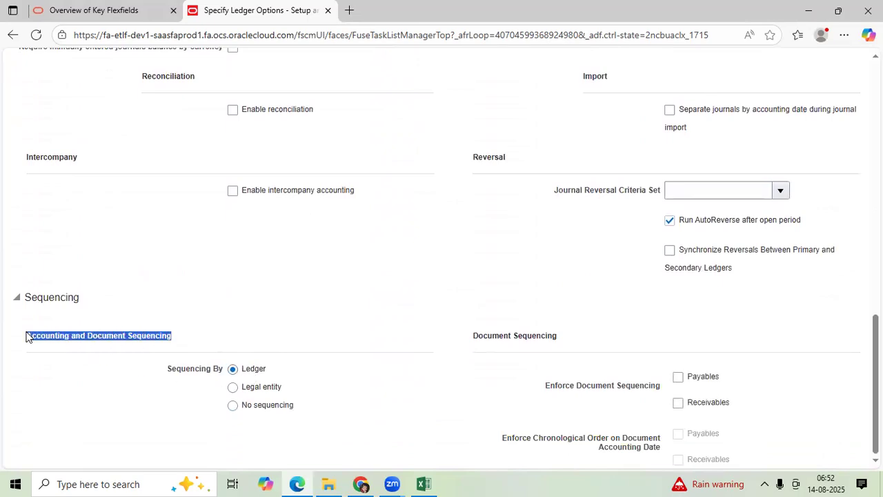
left_click(403, 361)
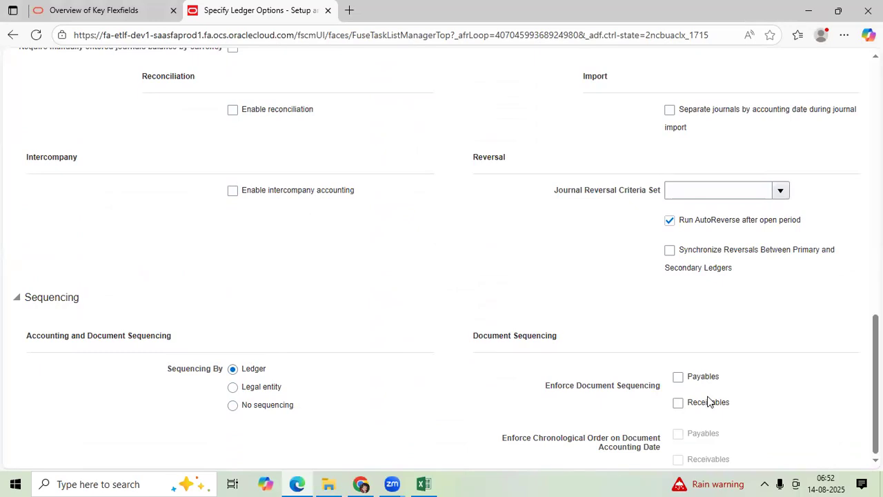
scroll(542, 398, "up", 15)
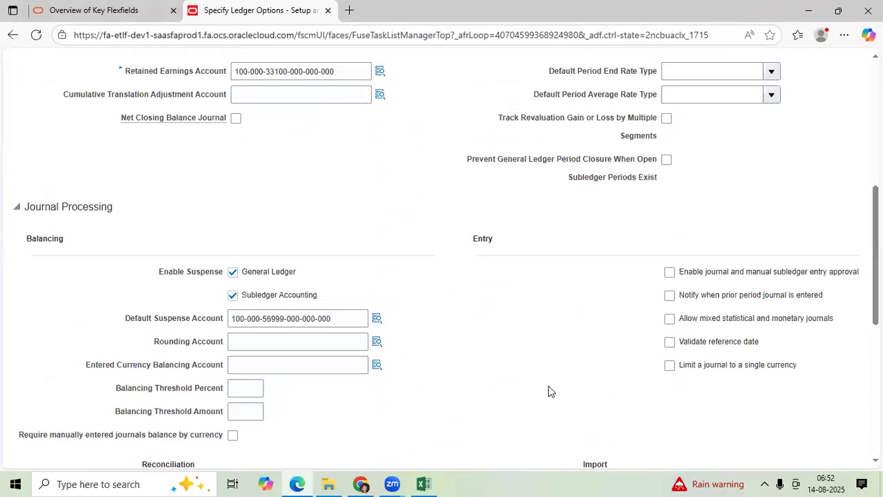
left_click(733, 99)
left_click(784, 99)
left_click(852, 278)
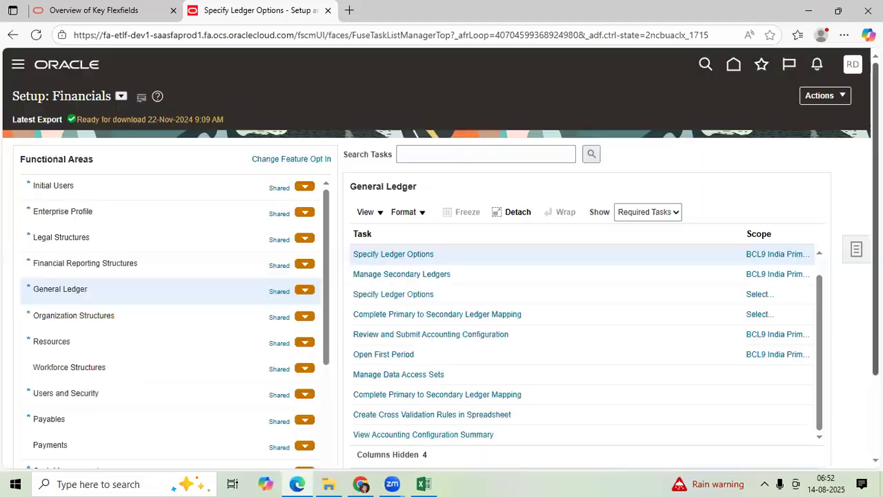
Reopen Specify Ledger Options for BCL9 India Primary Ledger, review the saved settings, and save and close it
left_click(423, 255)
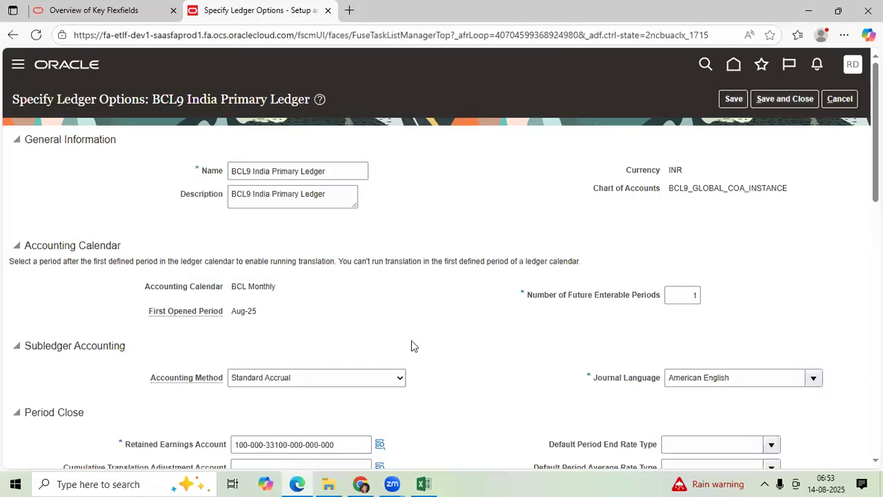
scroll(411, 341, "down", 5)
scroll(407, 353, "down", 5)
scroll(418, 361, "up", 10)
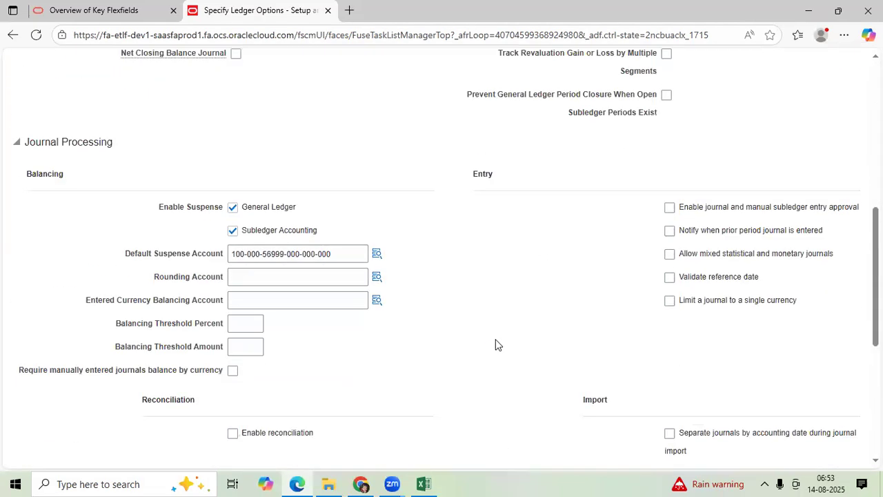
left_click(790, 105)
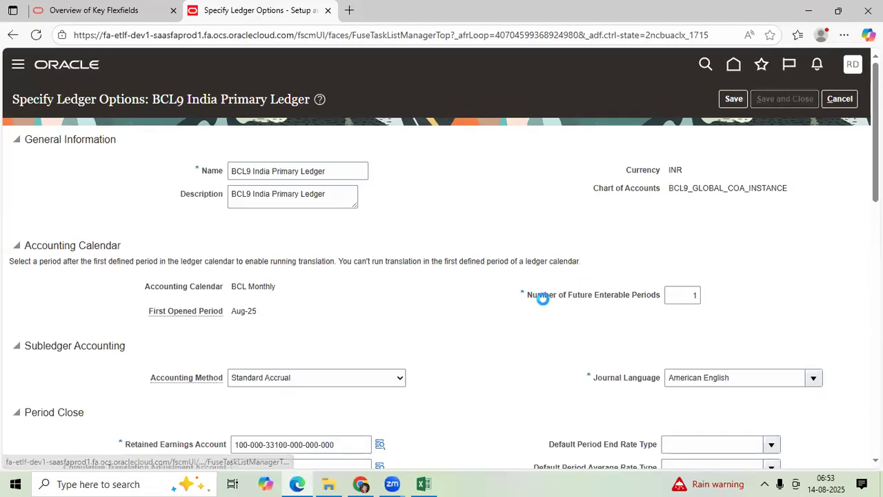
Search the setup tasks for "manage%acc%seq%" and open Manage Accounting and Reporting Sequences
left_click(490, 152)
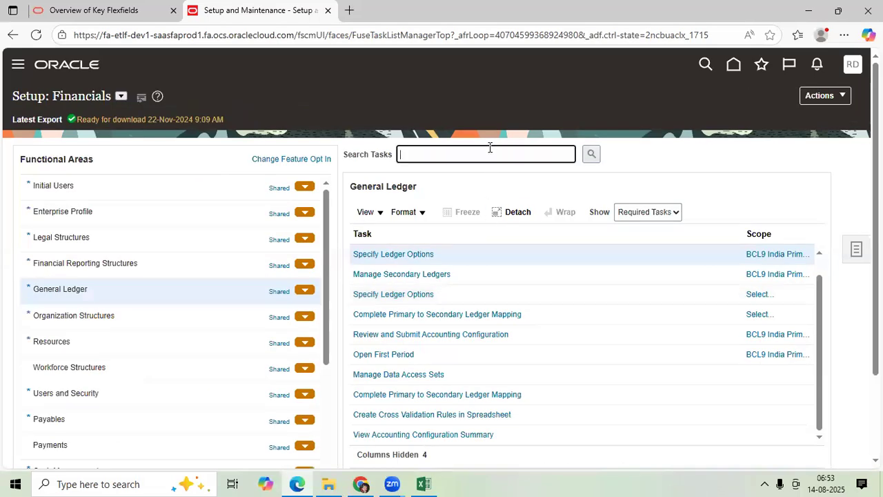
type("manage%acc")
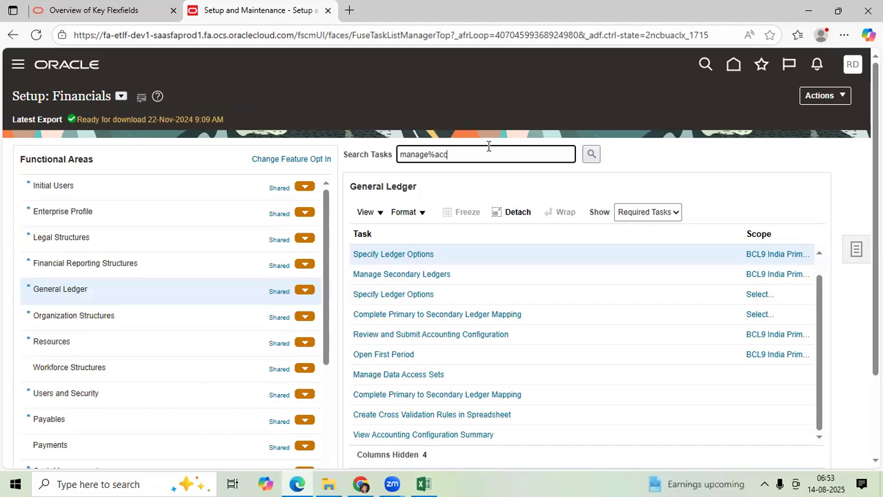
type("%seq%")
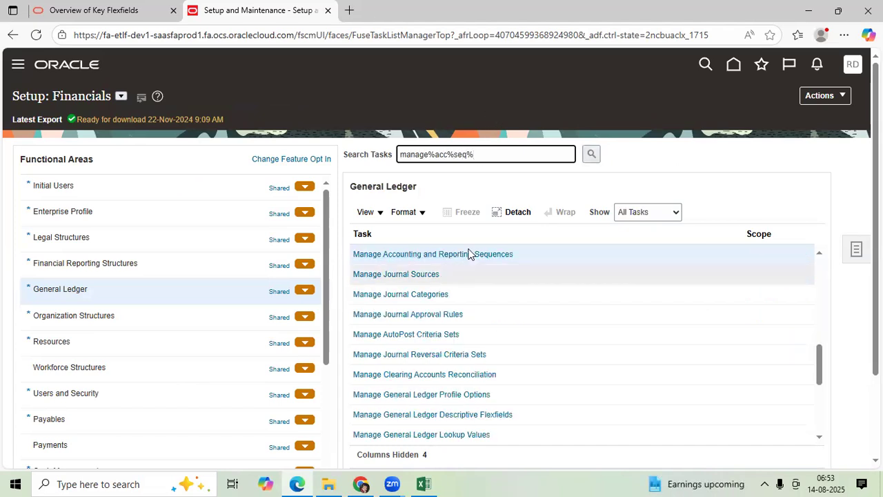
left_click(467, 254)
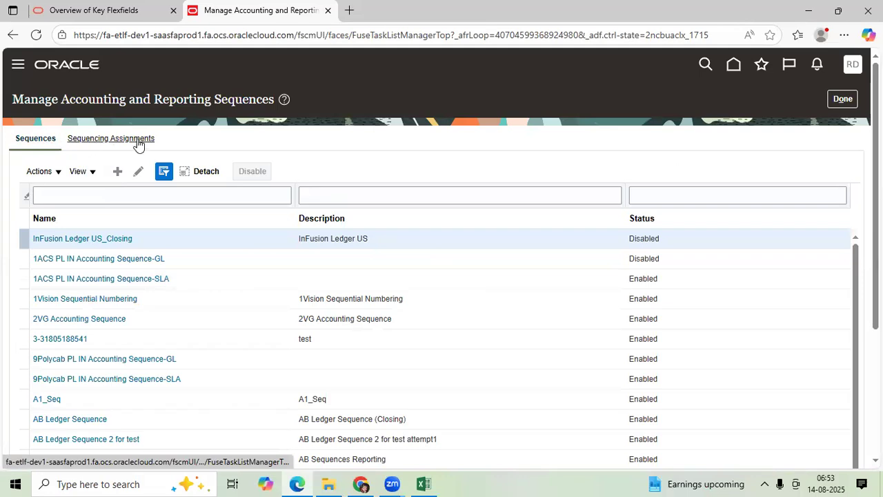
Create a new sequence named BCL9_INDIA_GL_SEQ and name its sequence version BCL9_INDIA_GL_SEQ_JES
left_click(117, 172)
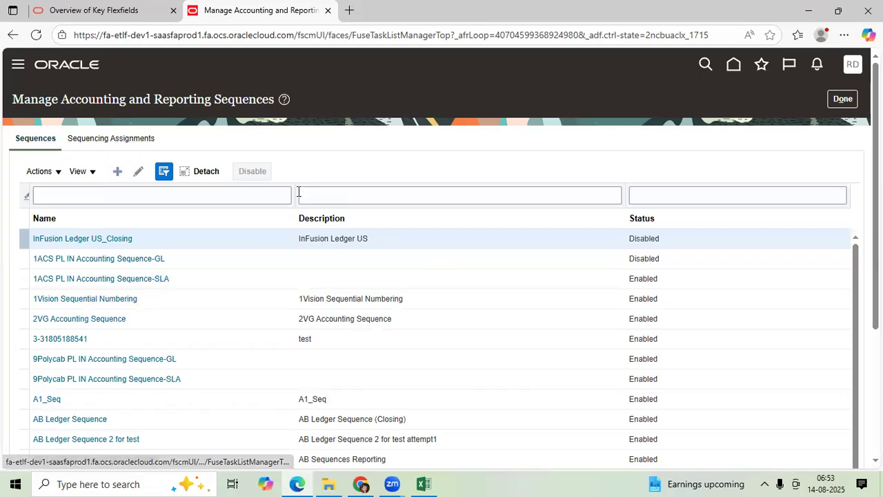
left_click(302, 147)
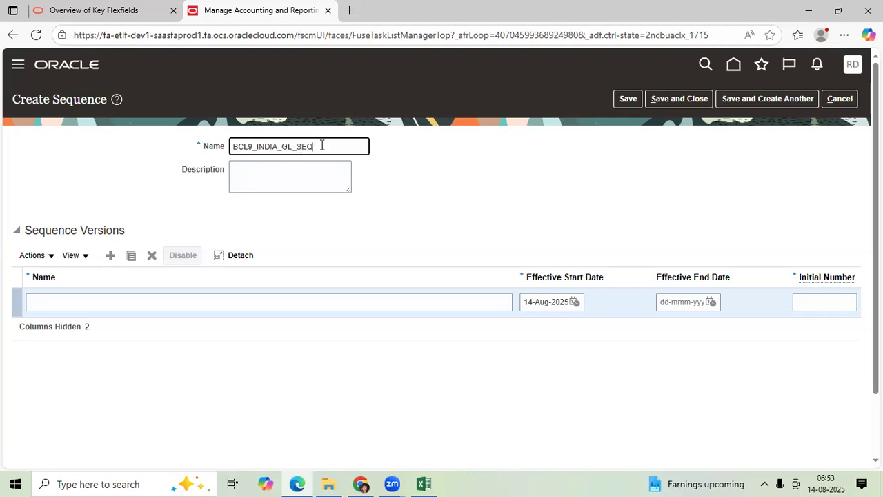
key("ctrl+a")
key("ctrl+c")
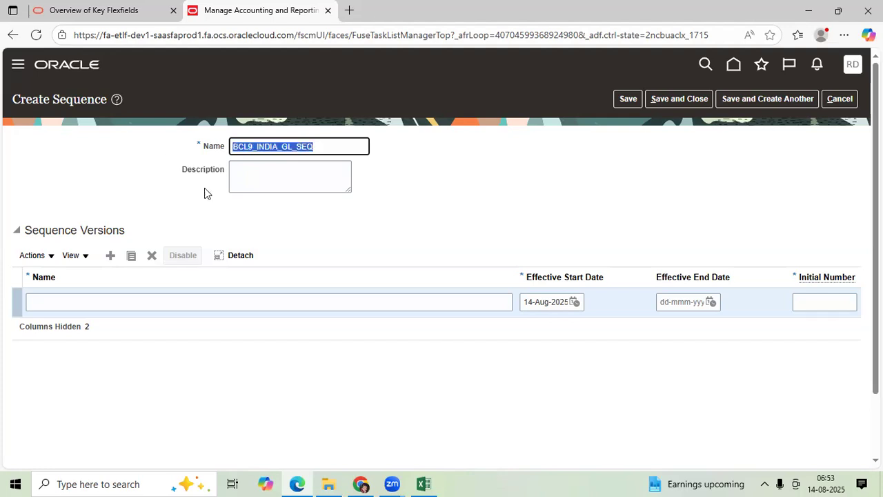
left_click(263, 302)
key("ctrl+v")
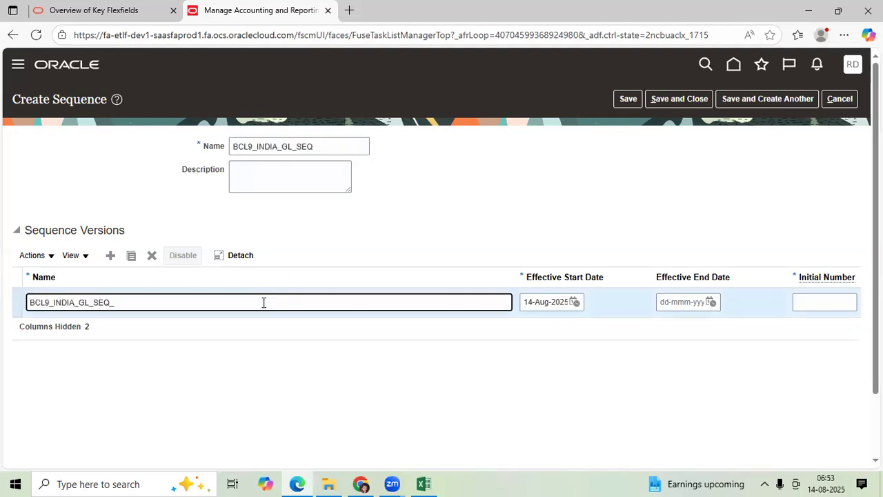
key("Tab")
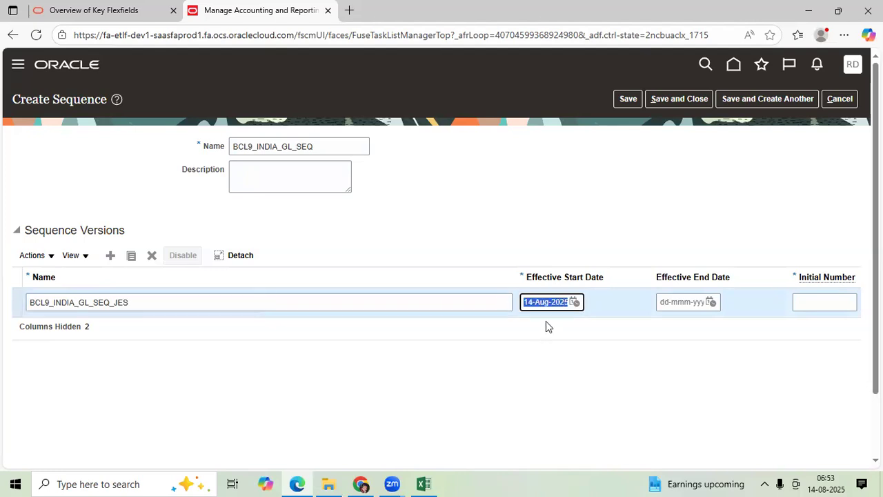
Set the sequence version's effective start date to 1-Apr-2025 and its initial number to 100000
left_click(574, 302)
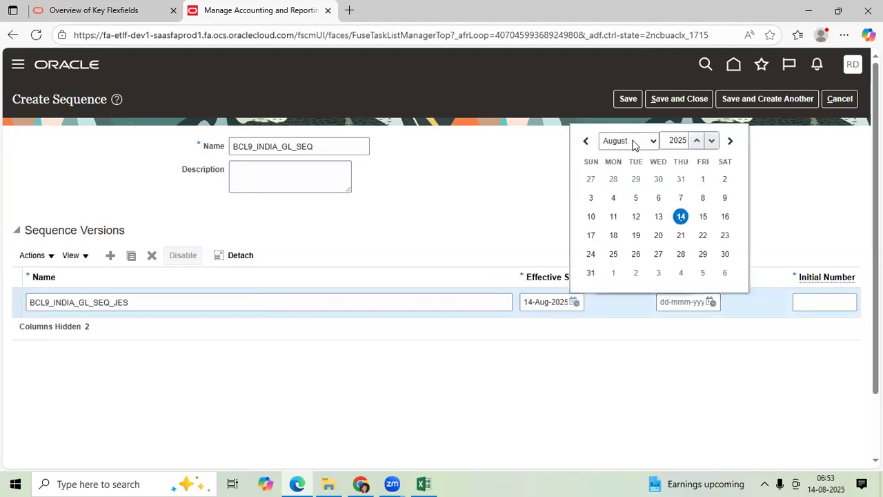
left_click(633, 143)
left_click(623, 201)
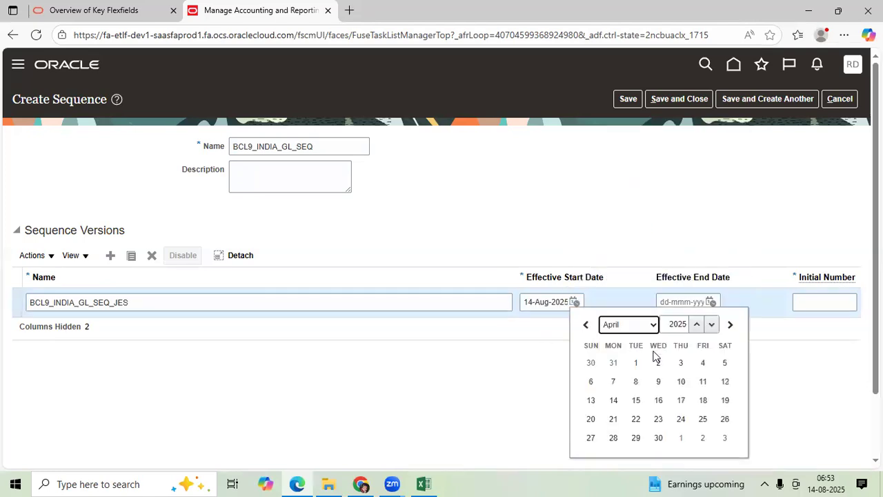
left_click(635, 362)
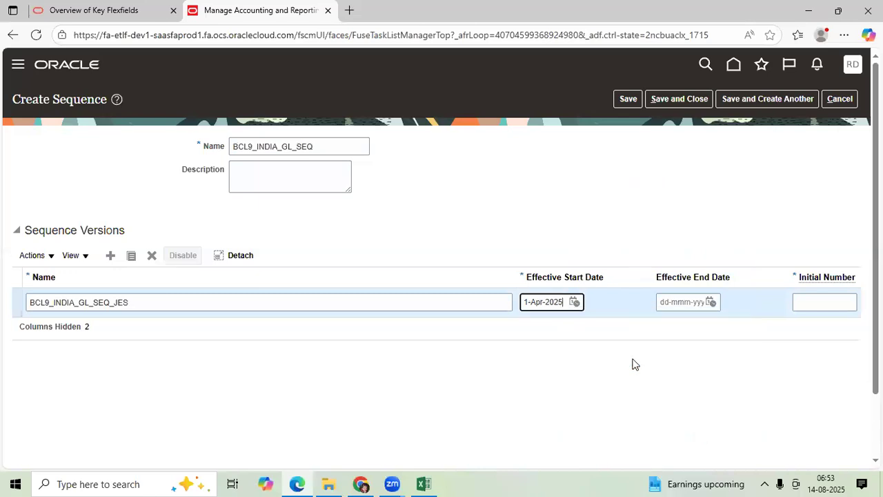
left_click(812, 301)
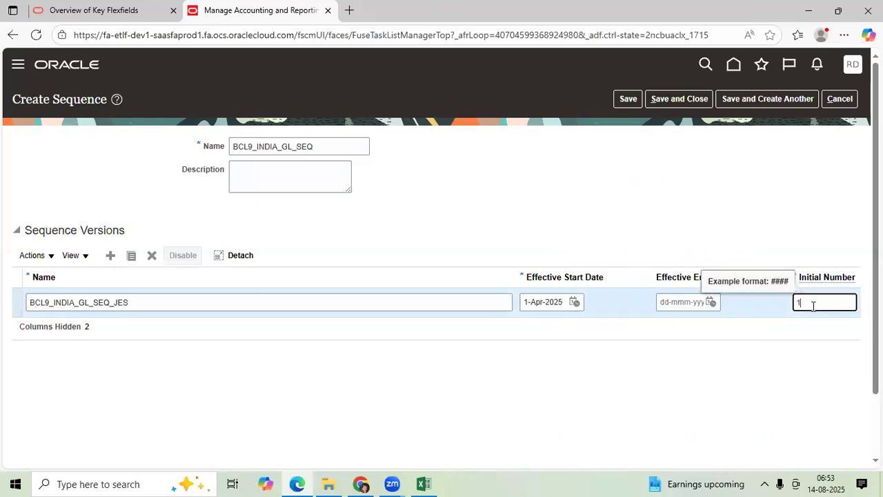
type("100000")
key("Tab")
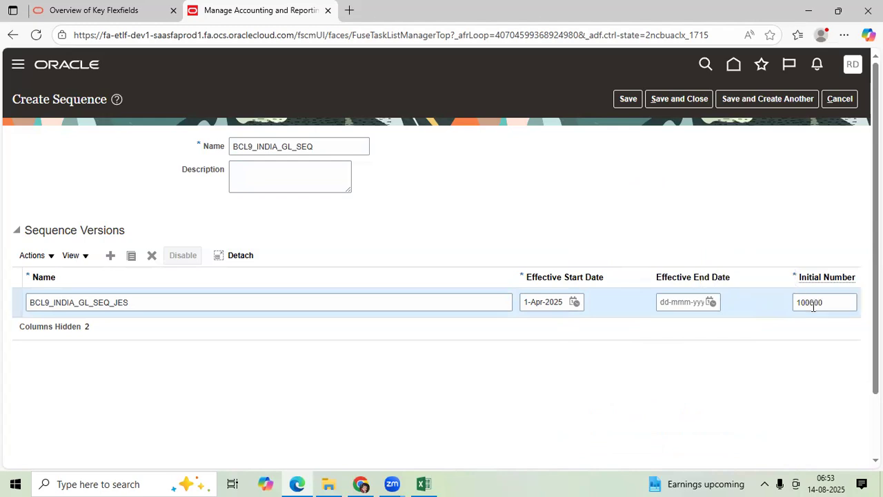
scroll(789, 311, "down", 1)
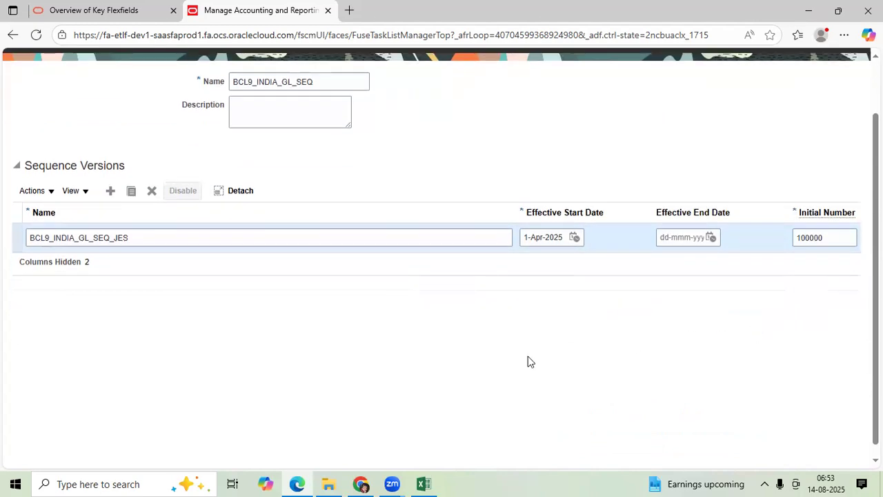
Switch to the Excel workbook and add the test scenario "fy Wise seq" in E85
key("alt+Tab")
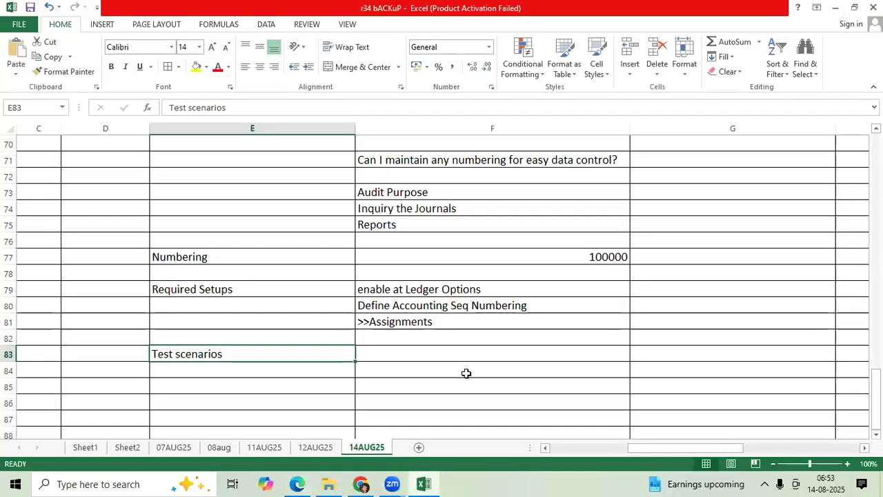
scroll(307, 301, "down", 2)
left_click(308, 292)
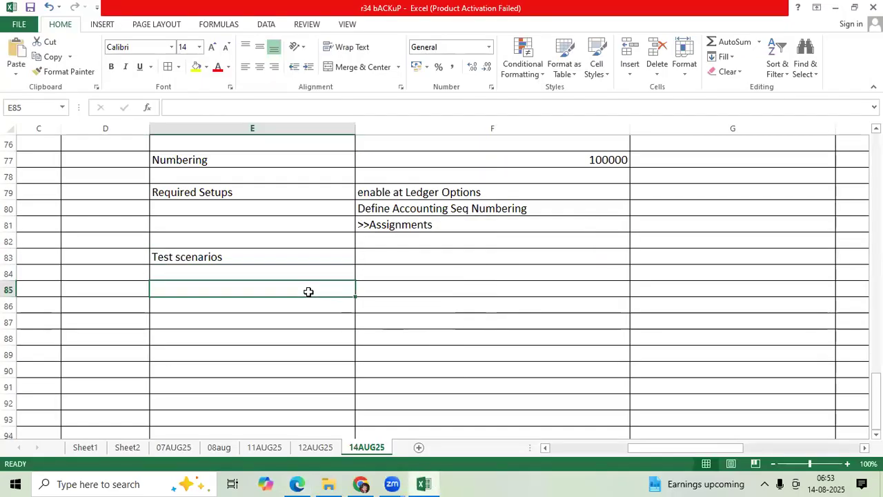
type("f")
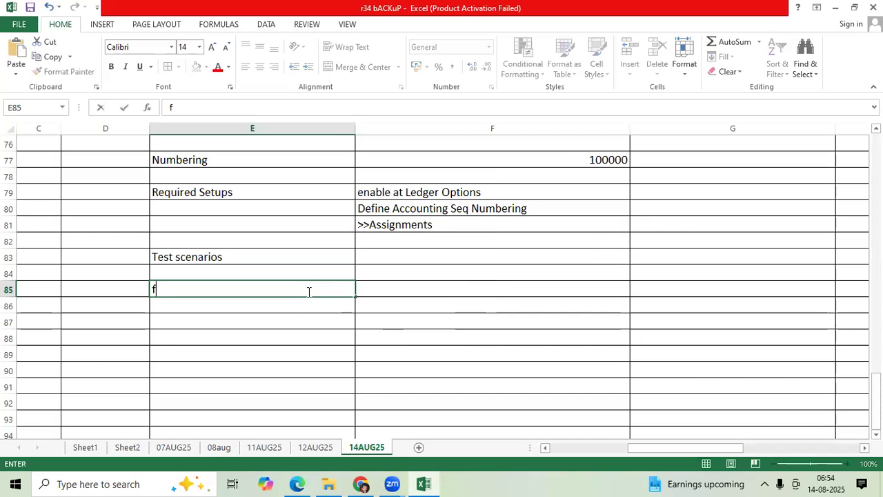
type("y Wise seq")
key("Tab")
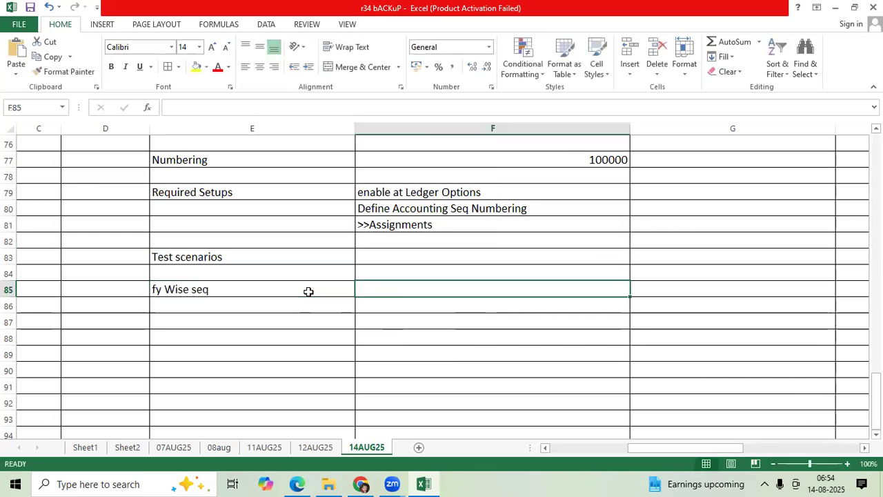
Enter the fiscal-year sequence numbers 202500000 in F85 and 202600000 in F86
type("202")
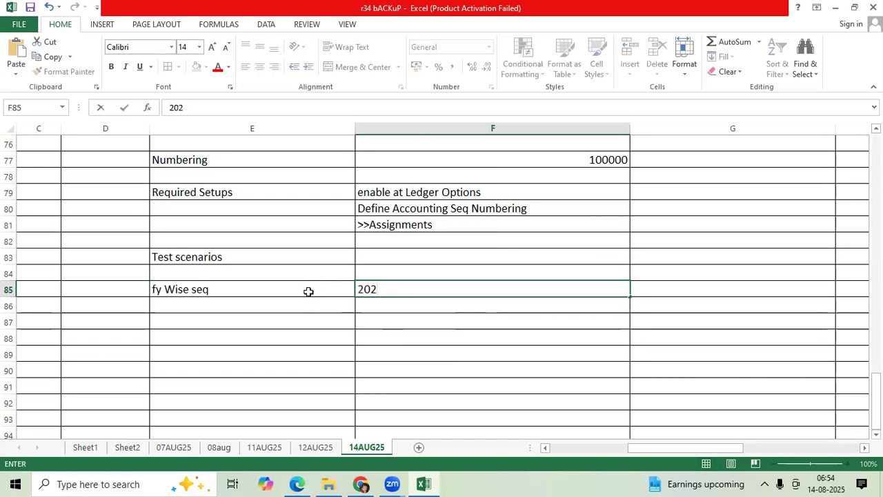
type("500000")
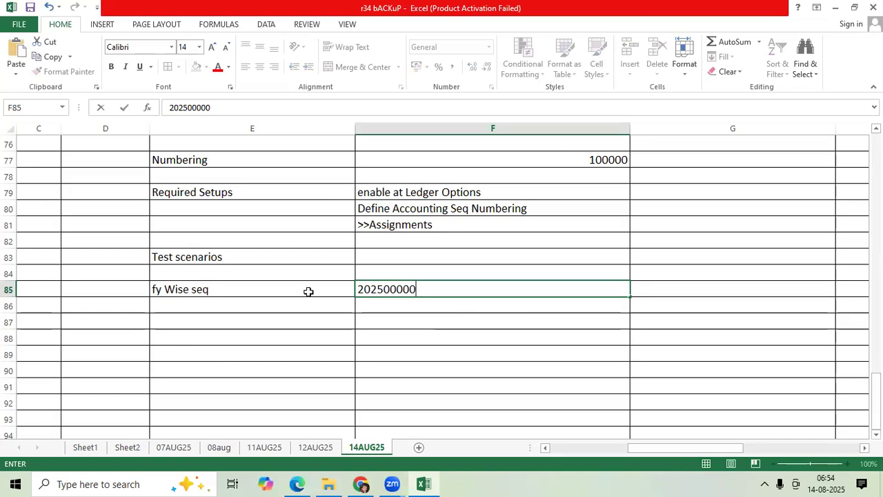
key("ctrl+Return")
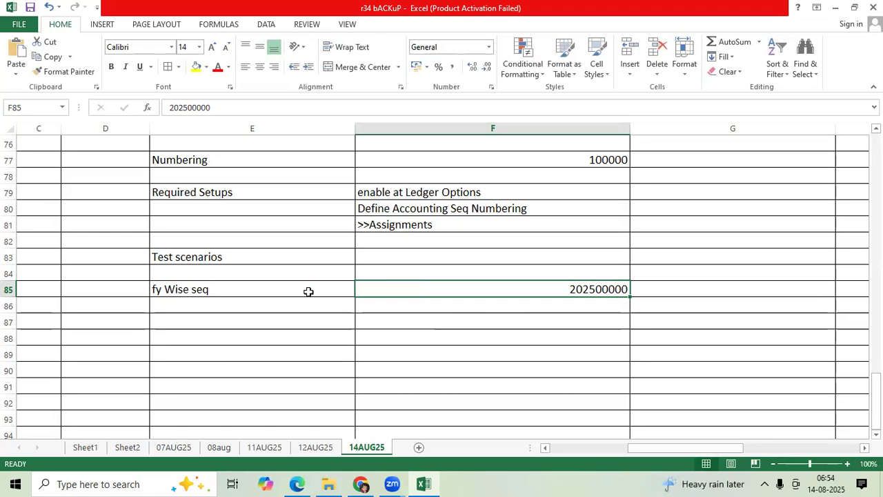
key("Down")
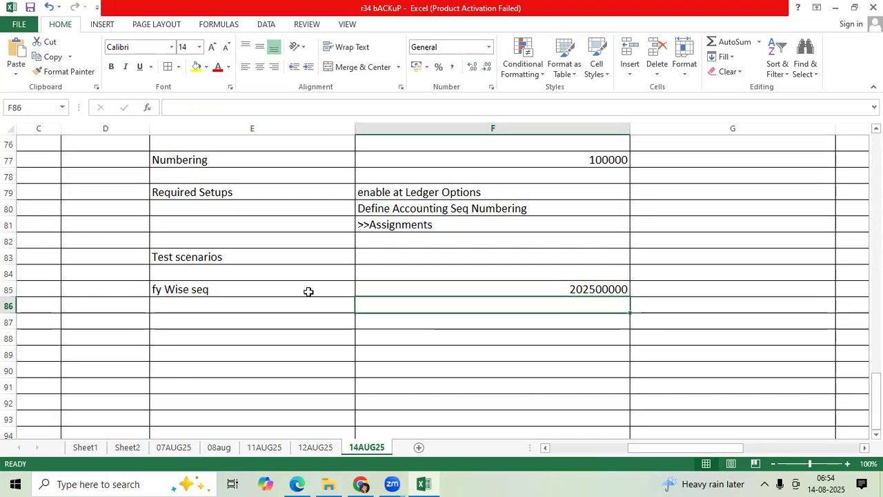
type("202600000")
key("ctrl+Return")
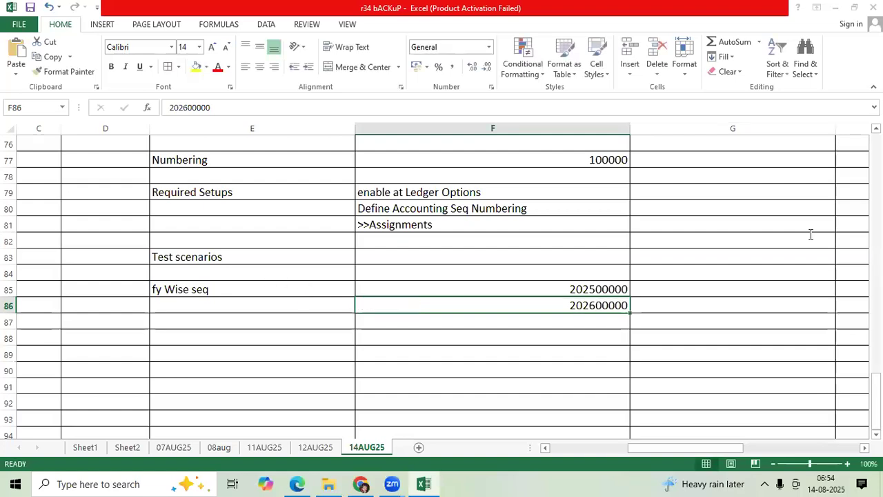
Switch back to the Oracle Create Sequence page in the browser and review the sequence version's initial number
key("alt+Tab")
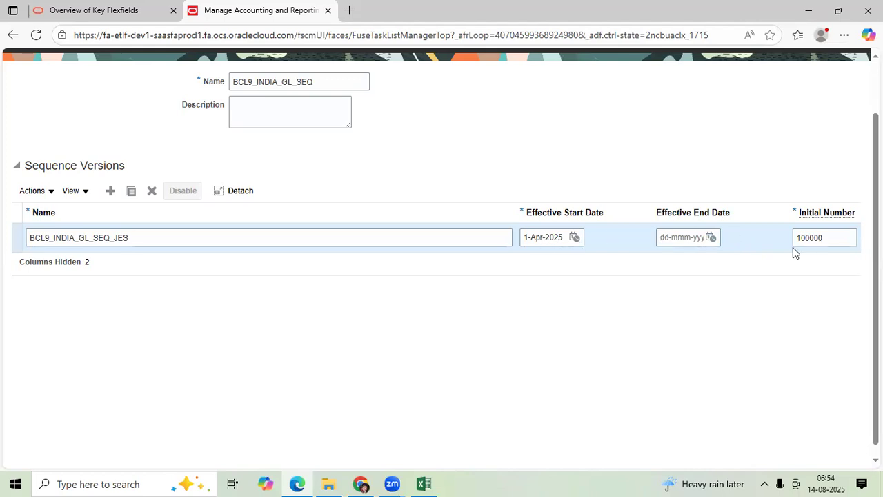
double_click(835, 241)
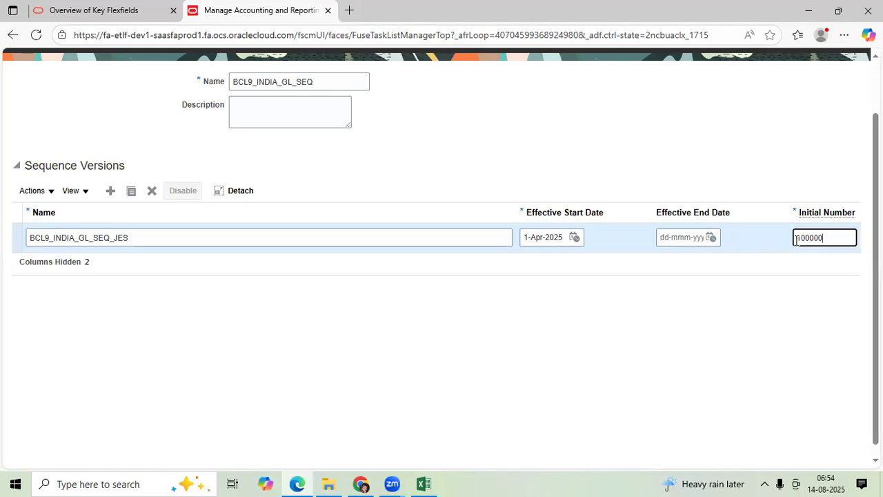
left_click(768, 322)
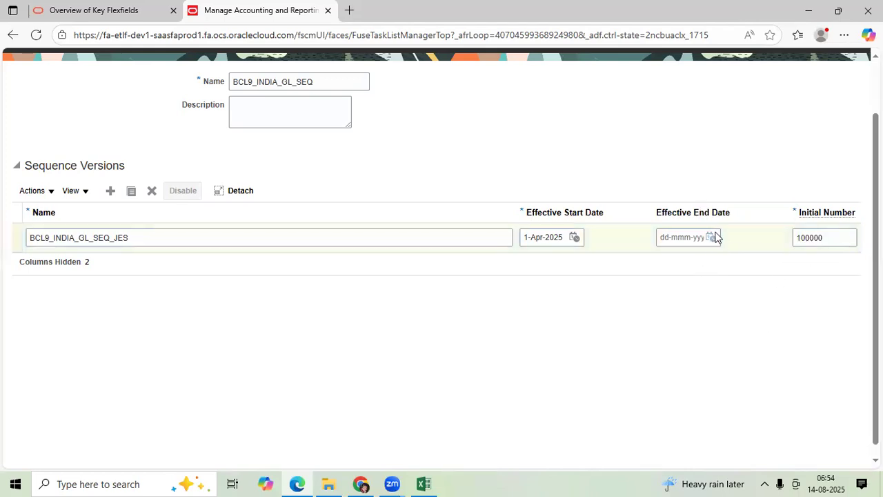
scroll(715, 262, "up", 2)
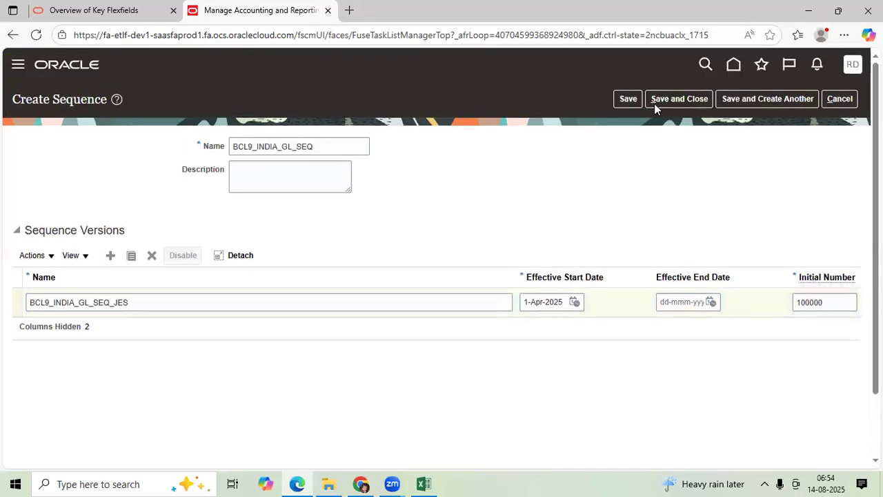
Save and close the sequence and start a new sequencing assignment for BCL9 India Primary Ledger
left_click(614, 100)
left_click(670, 98)
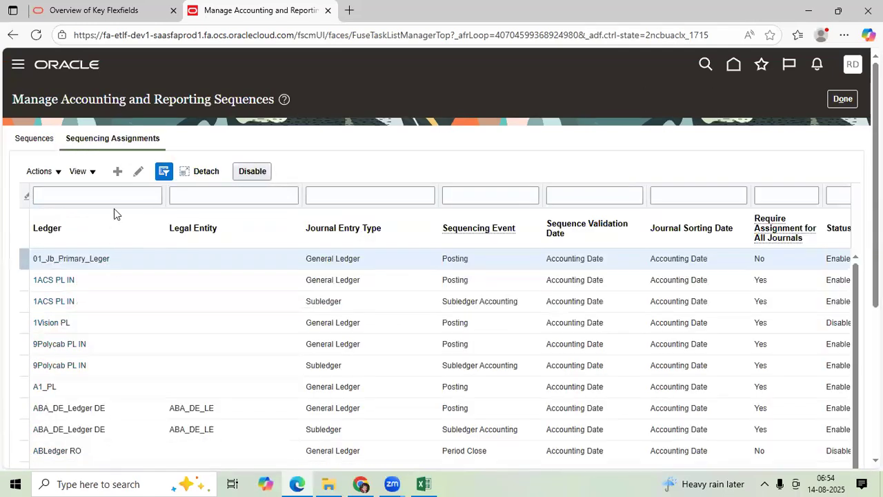
left_click(117, 172)
left_click(280, 145)
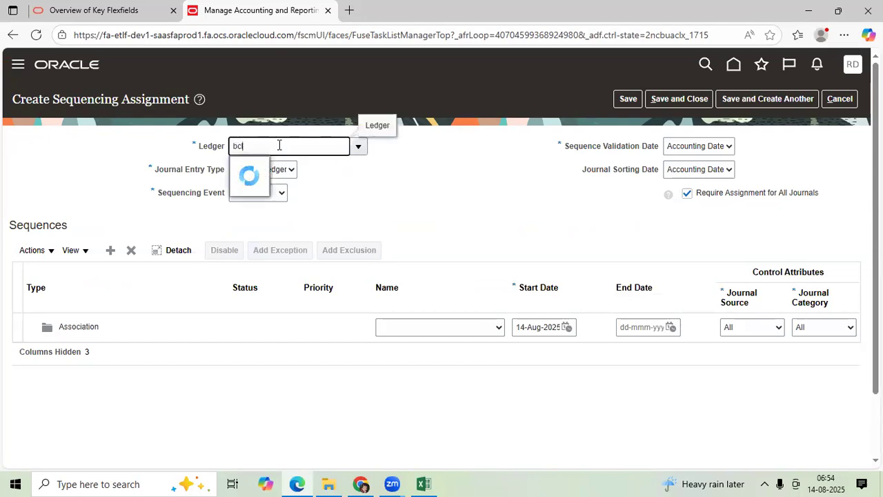
left_click(290, 208)
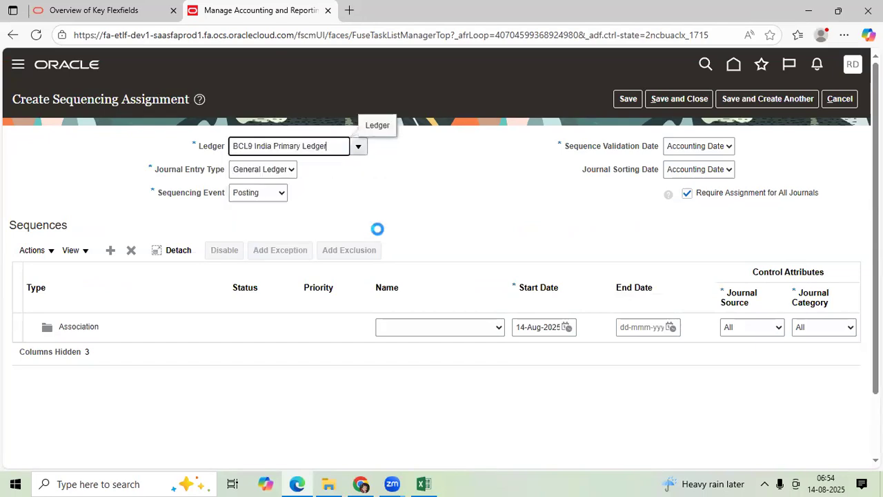
key("Tab")
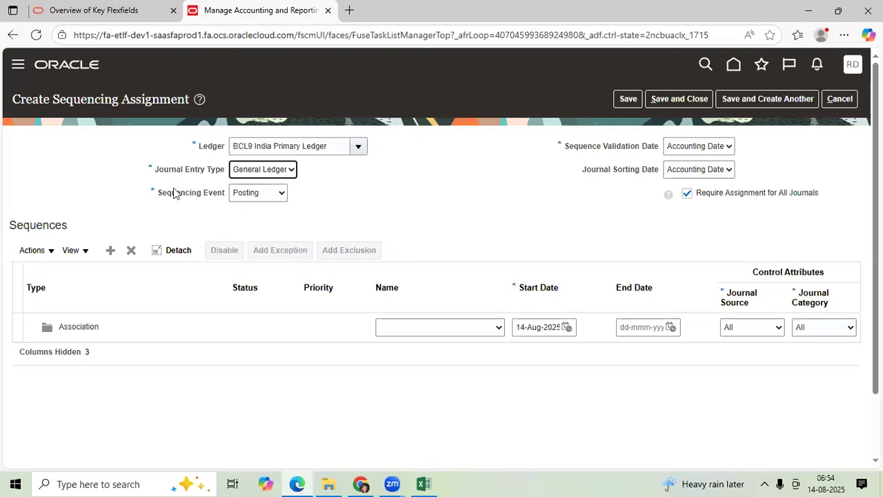
Review the Sequencing Event setting of the new assignment
left_click_drag(158, 196, 225, 200)
left_click(209, 207)
left_click(248, 193)
left_click(248, 194)
left_click(249, 194)
left_click(340, 198)
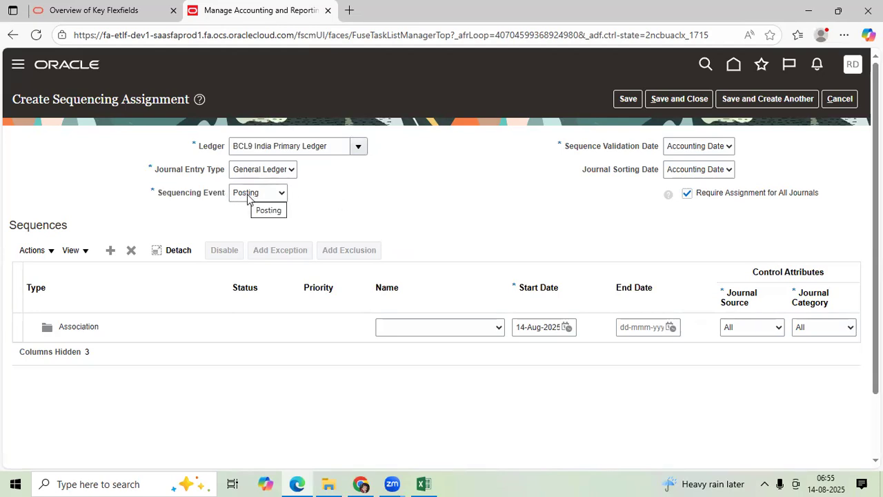
Assign sequence BCL9_INDIA_GL_SEQ to the association row with the start date 1-Apr-2025
left_click(398, 328)
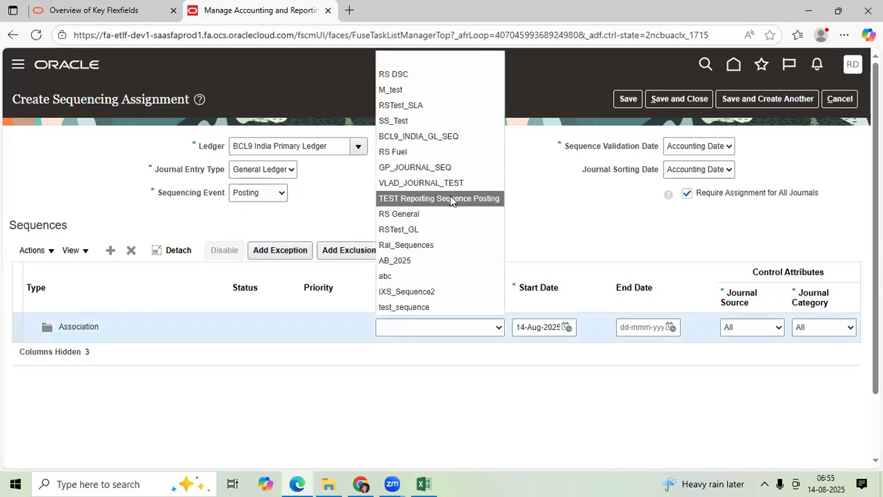
left_click(448, 140)
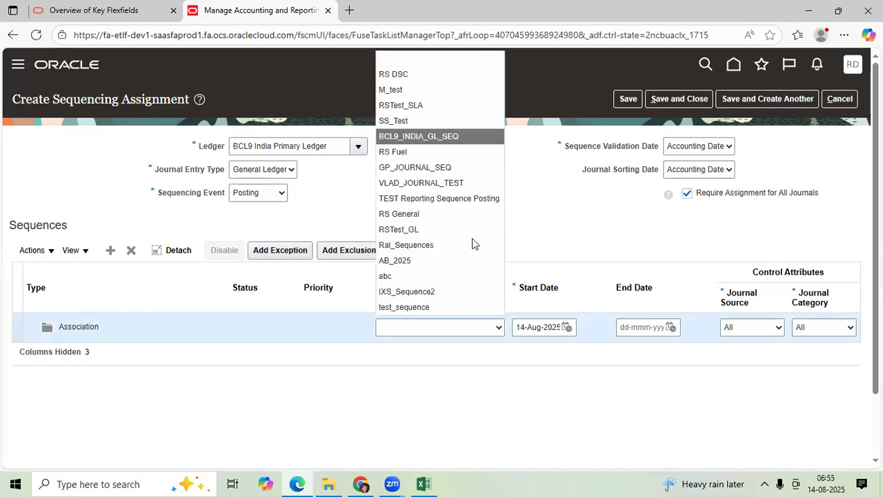
left_click(565, 327)
left_click(614, 167)
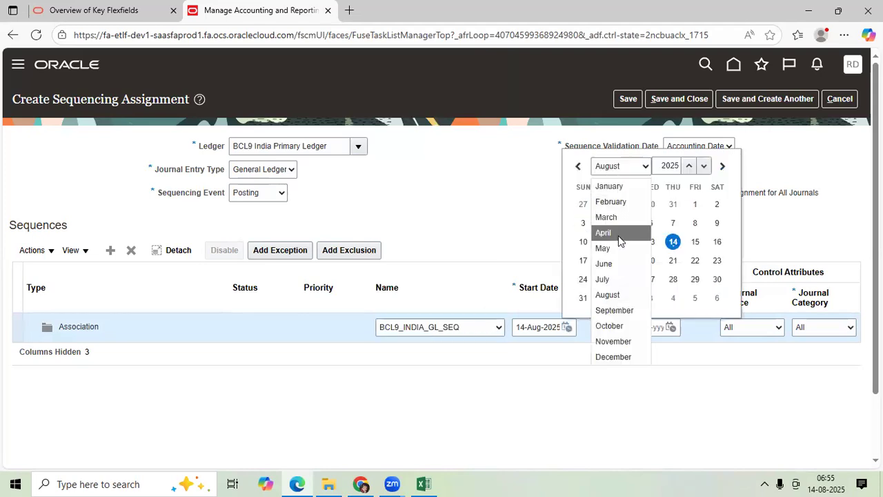
left_click(618, 239)
left_click(627, 224)
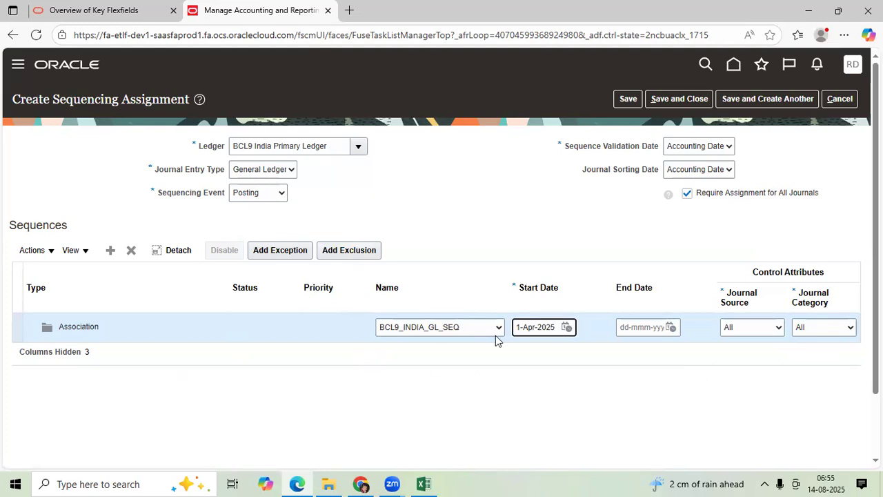
Save and close the sequencing assignment and finish the Manage Accounting and Reporting Sequences task
left_click(626, 98)
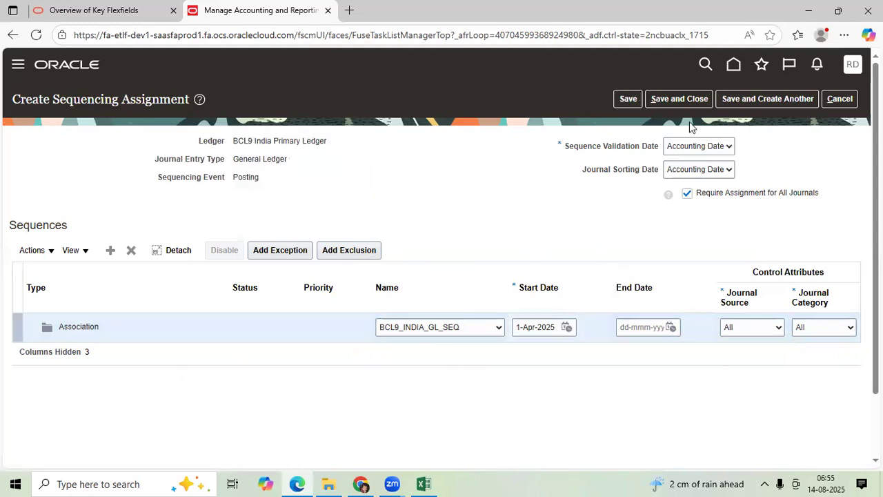
left_click(686, 97)
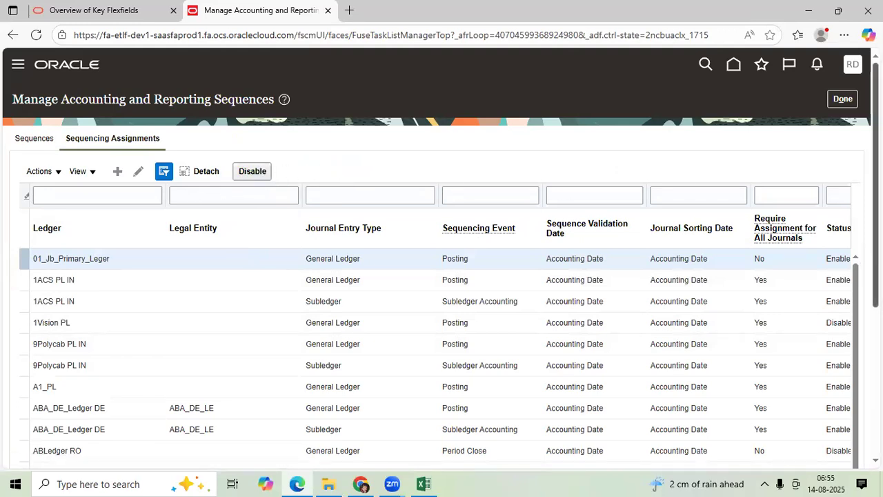
left_click(841, 100)
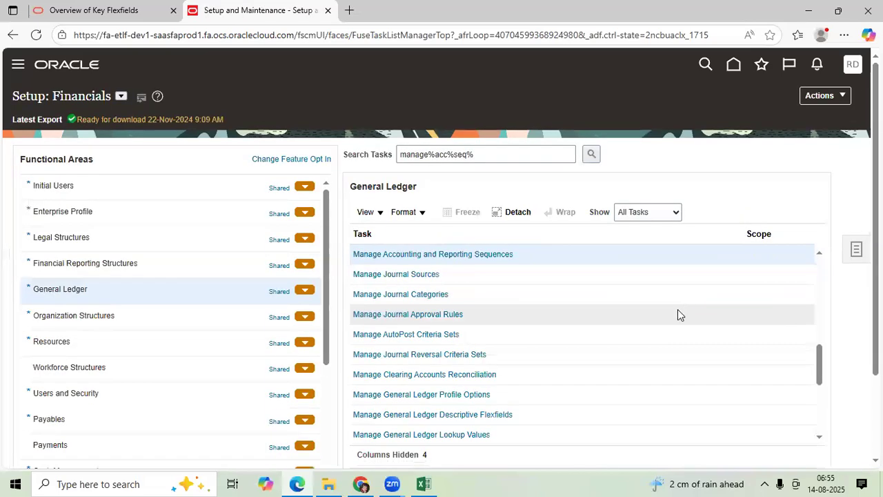
Go to Journals from the home page, create a new journal and name its batch TEST_14_AUG25
left_click(742, 71)
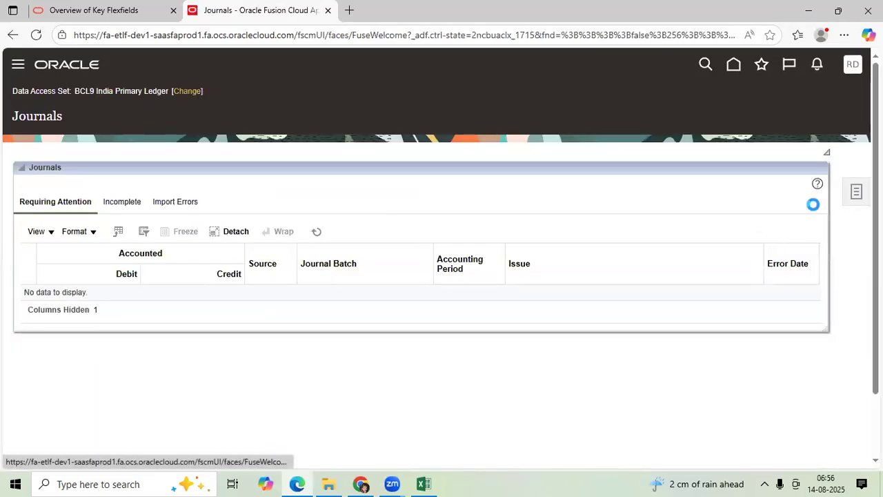
left_click(693, 125)
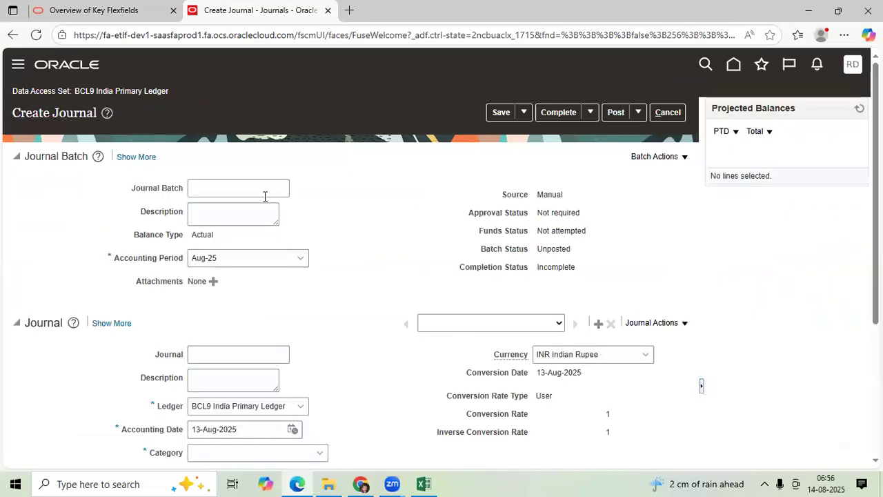
left_click(263, 190)
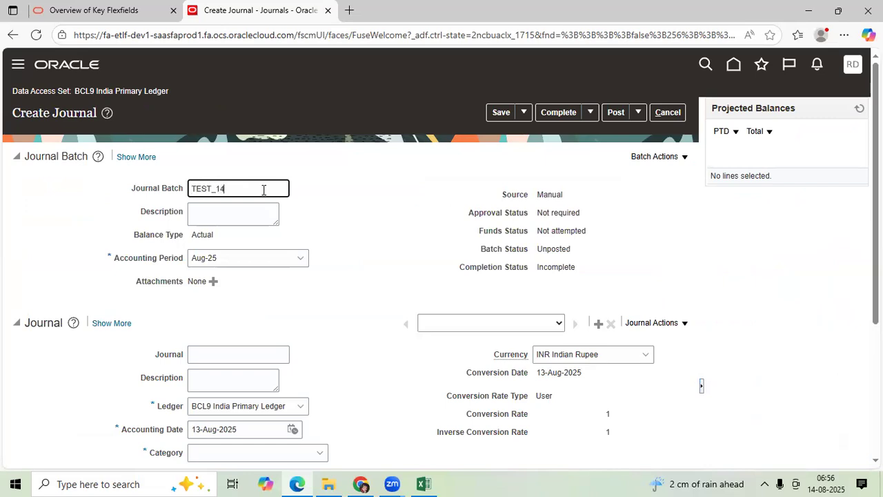
type("TEST_14_AUG25")
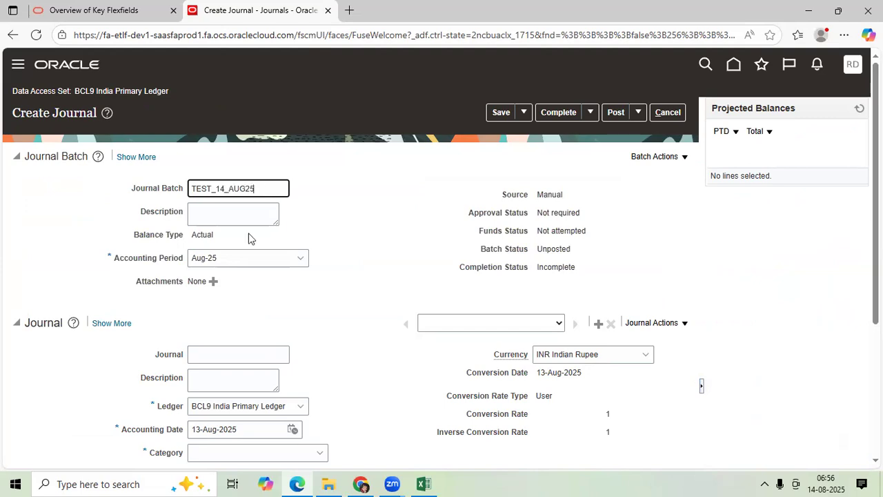
Name the journal MACHINERY PURCHASED and set its category to Purchase Invoices
scroll(241, 248, "down", 2)
left_click(245, 227)
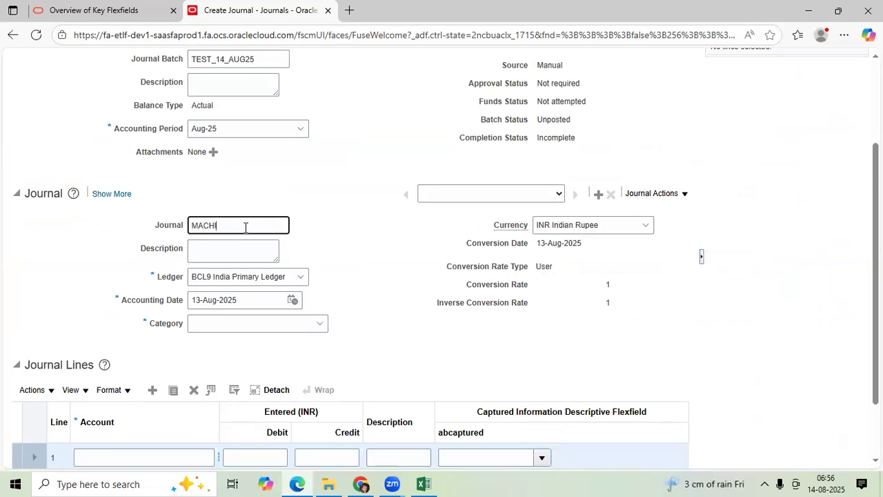
type("MACHINERY PURCHASED")
key("Tab")
key("Tab")
key("Tab")
key("Tab")
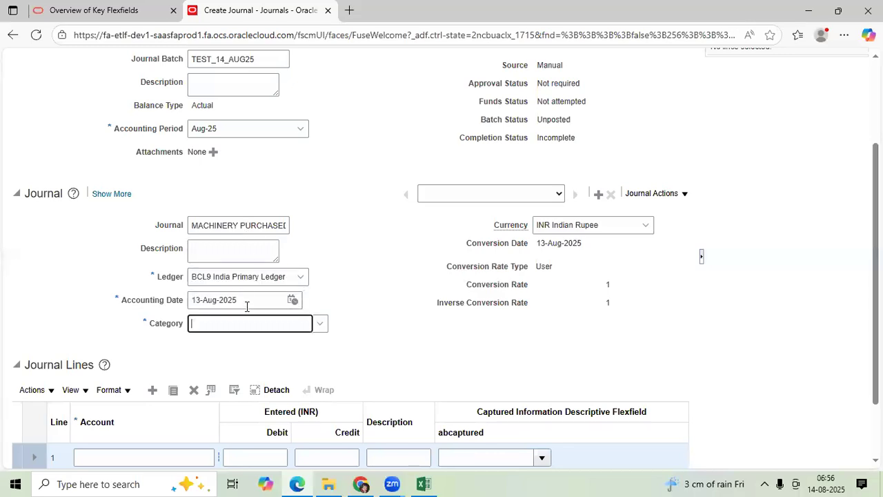
type("PUR")
left_click(249, 341)
scroll(242, 359, "down", 1)
left_click_drag(219, 335, 250, 337)
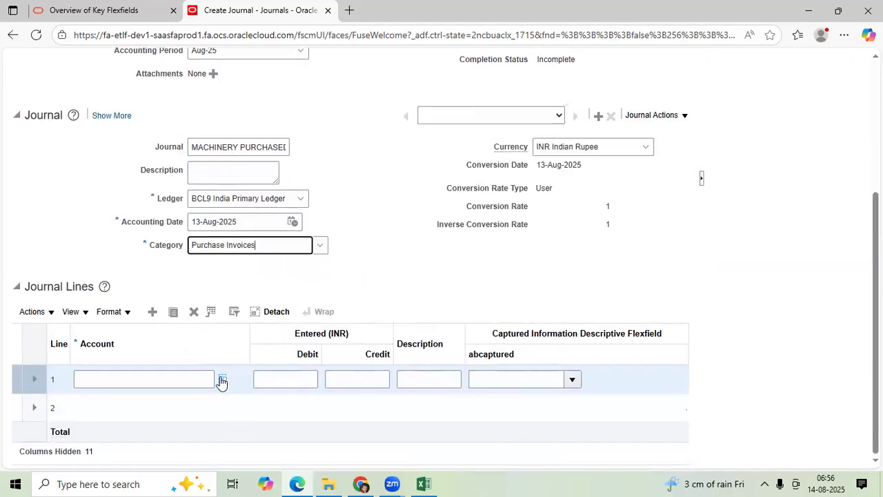
left_click(222, 379)
left_click(455, 252)
type("1")
left_click(466, 274)
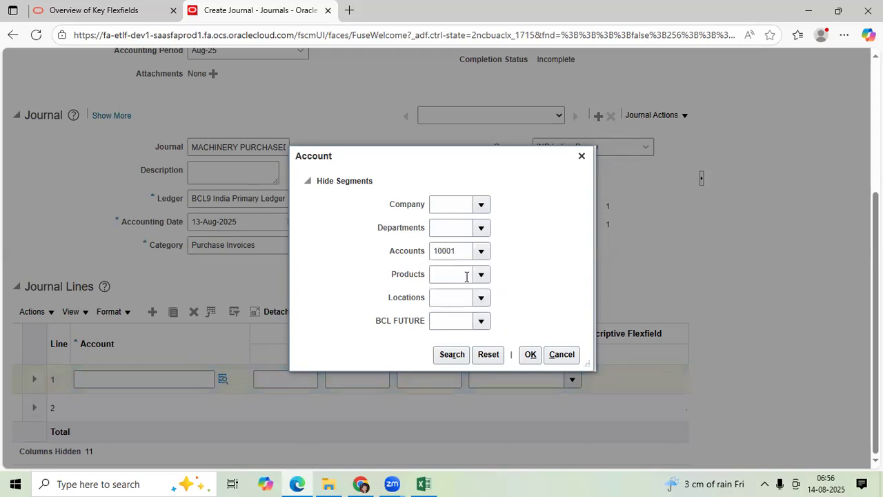
left_click(453, 354)
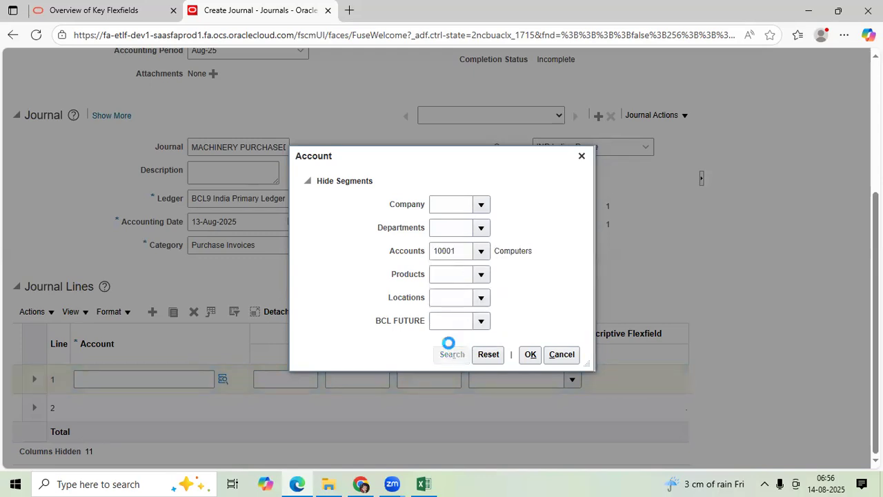
left_click(384, 277)
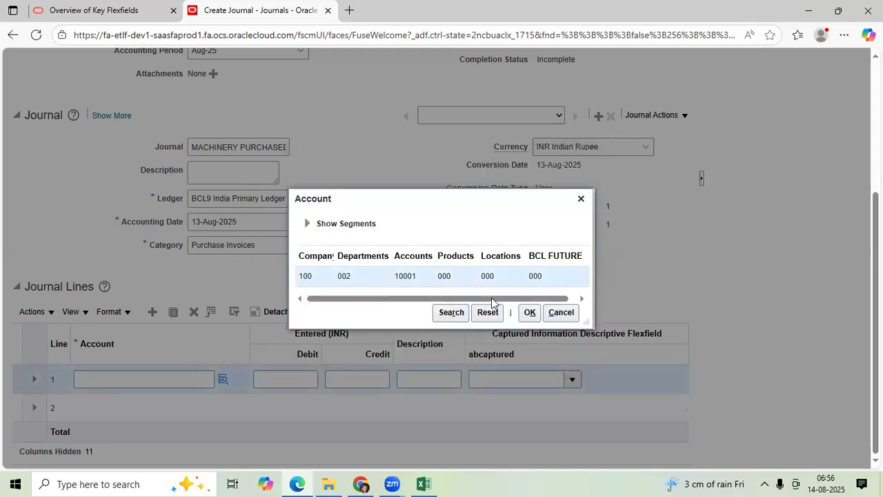
left_click(529, 312)
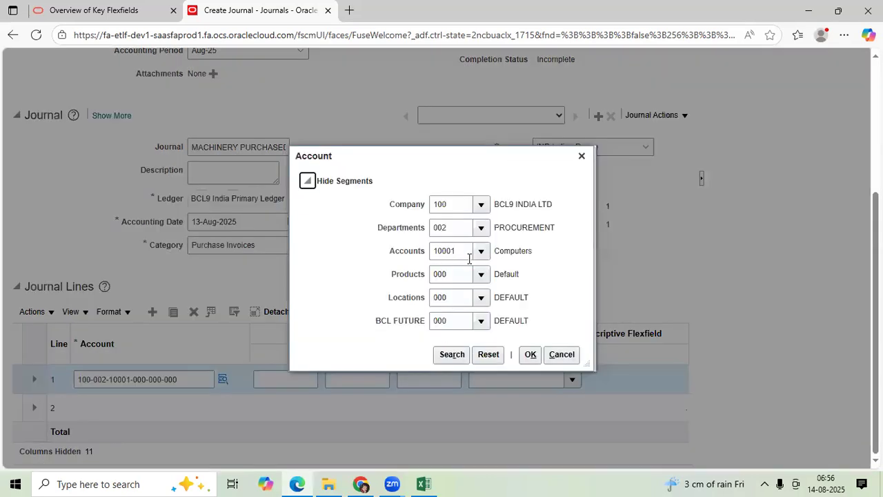
Change line 1's account segment to 10002 Machinery and enter a debit of 10000
left_click(470, 251)
left_click(481, 251)
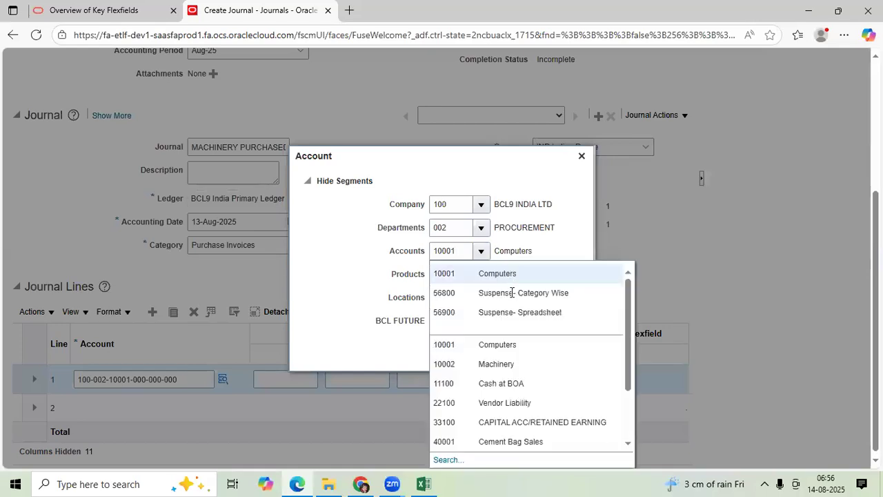
left_click(506, 365)
left_click(531, 354)
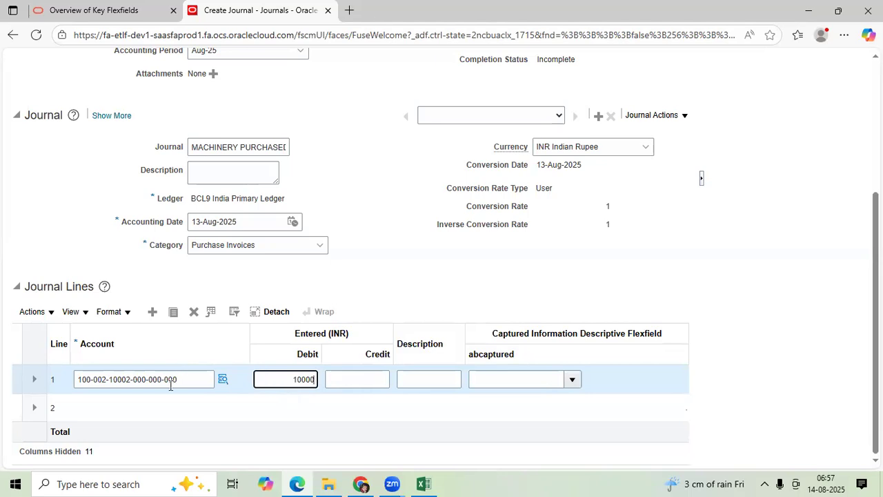
left_click(160, 406)
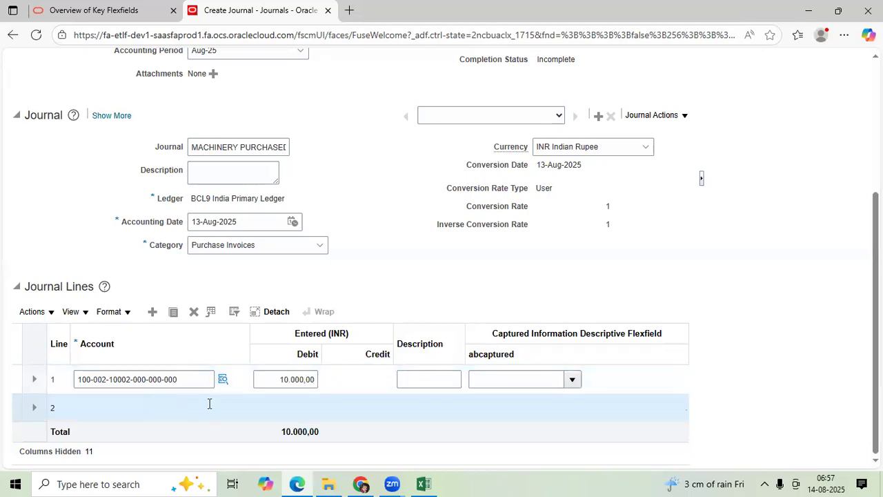
left_click(223, 406)
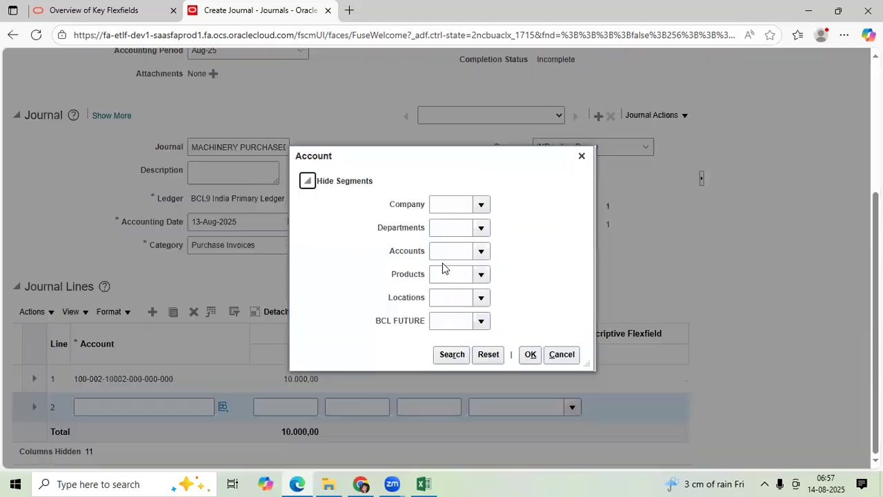
left_click(453, 253)
left_click(463, 305)
left_click(451, 354)
left_click(422, 280)
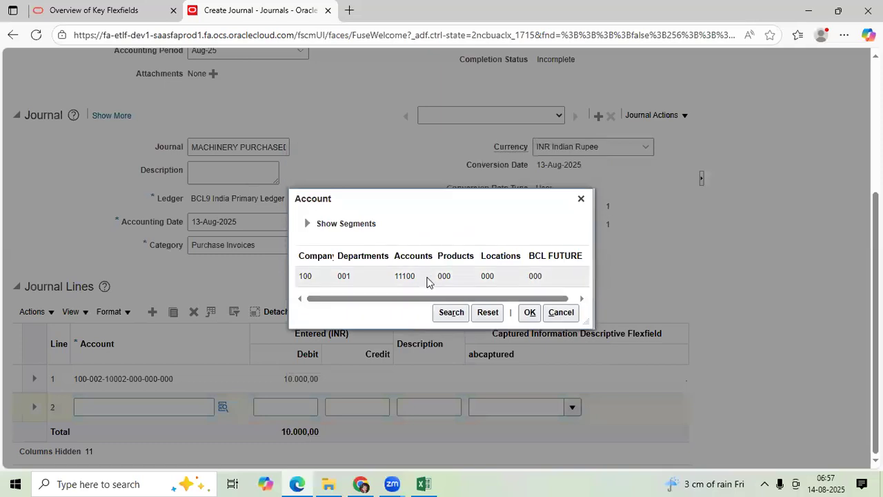
left_click(529, 312)
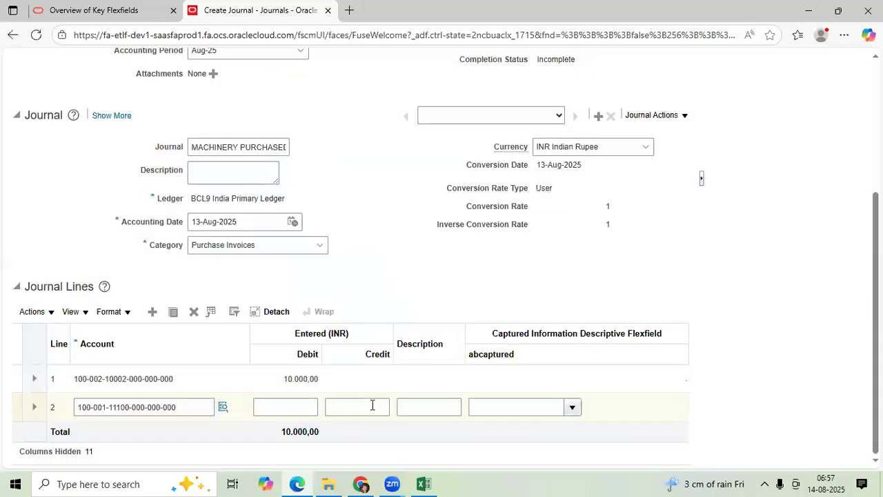
Enter a credit of 10000 on journal line 2
left_click(373, 405)
type("10000")
key("Tab")
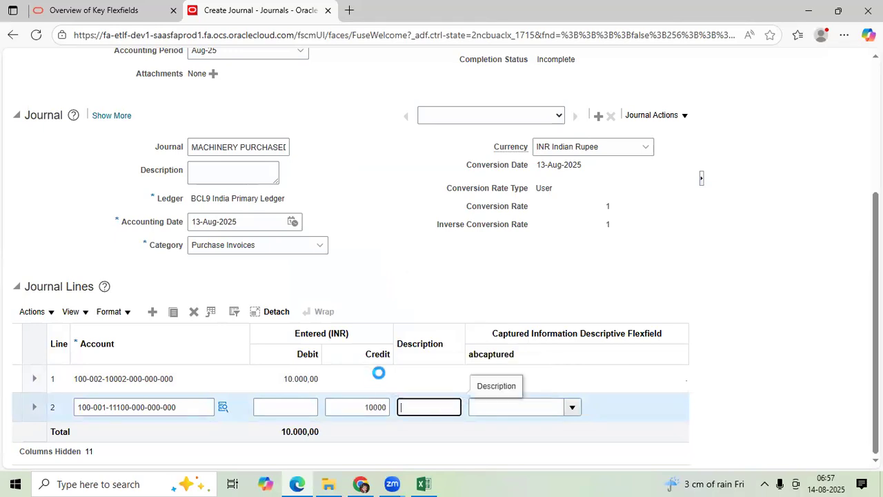
Save the journal and mark its batch as complete
scroll(425, 310, "up", 5)
left_click(498, 113)
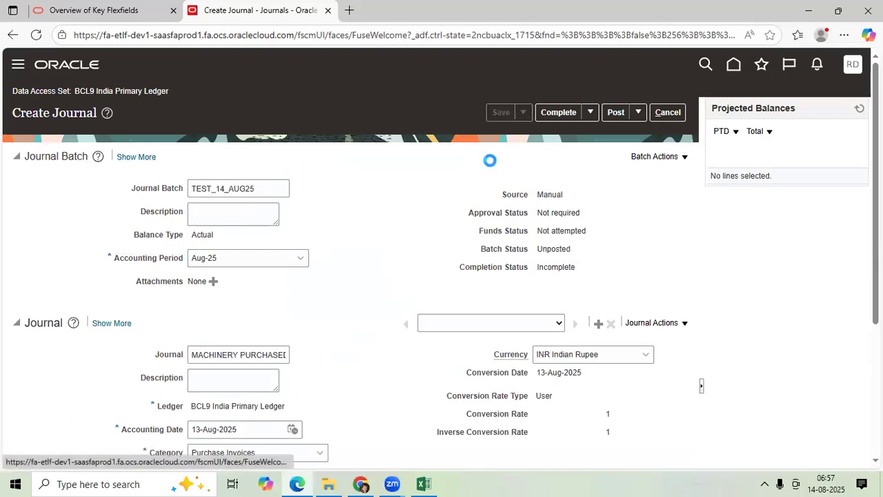
left_click(551, 113)
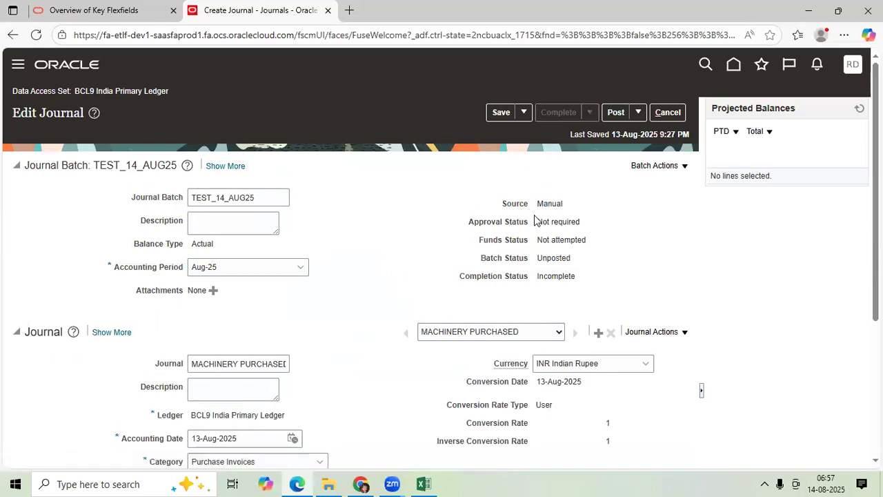
Expand the journal's details and check its accounting and reporting sequence fields
scroll(154, 308, "down", 3)
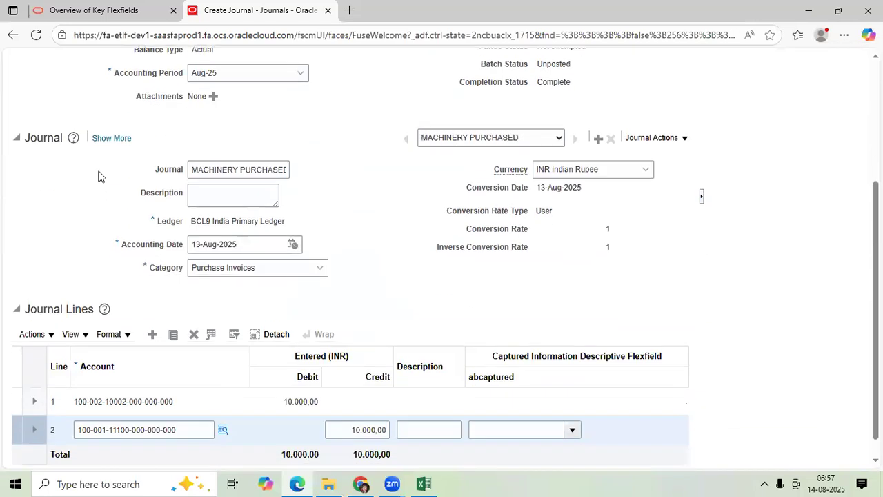
left_click(117, 141)
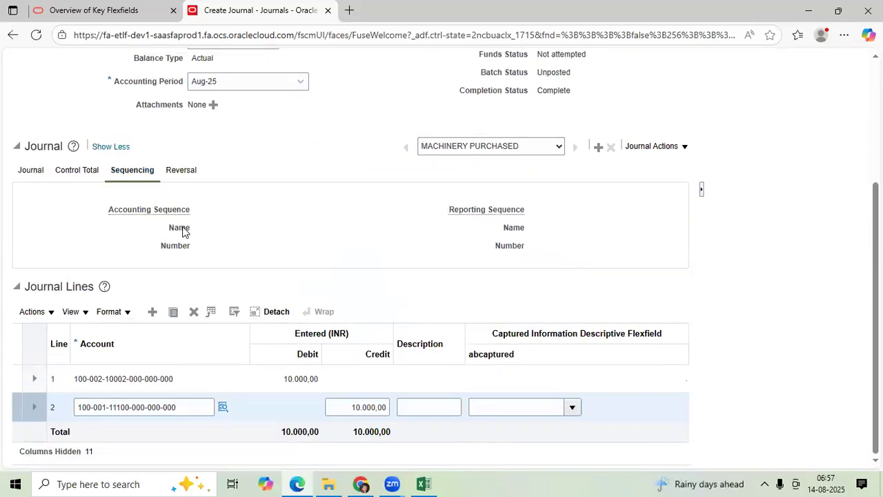
scroll(461, 196, "up", 3)
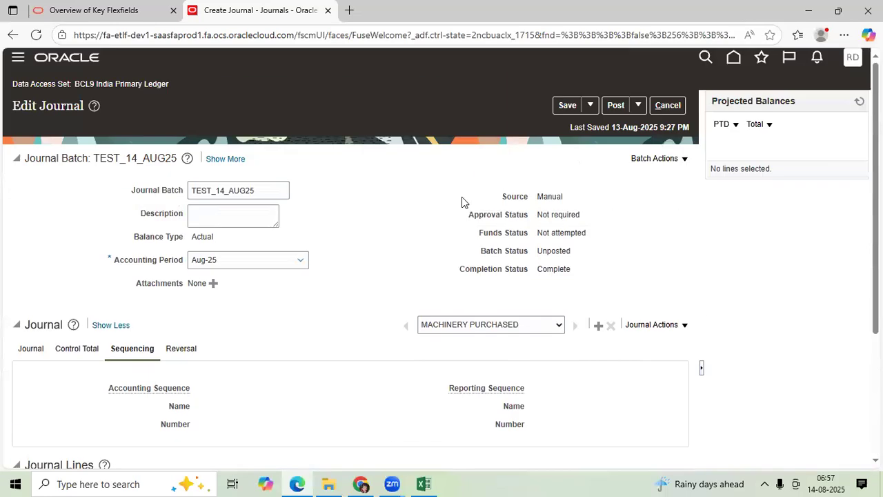
Post the MACHINERY PURCHASED journal, acknowledge the process submission, and check its sequencing fields and lines
left_click(615, 112)
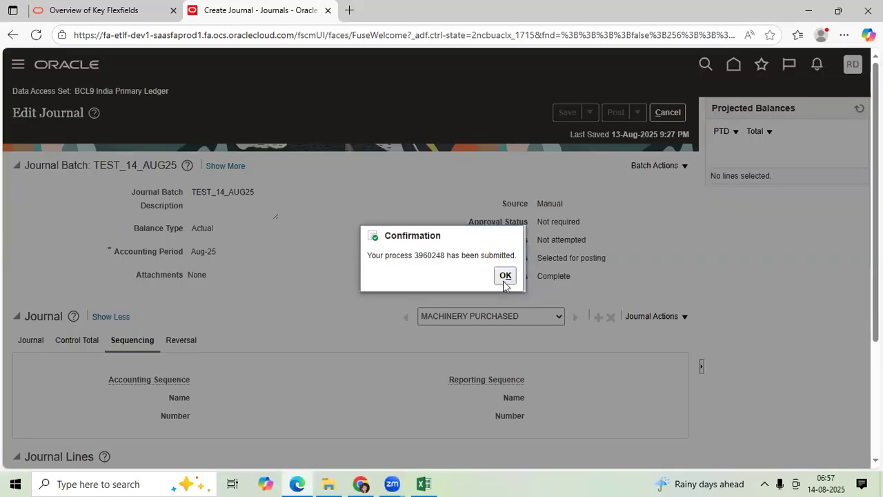
left_click(504, 276)
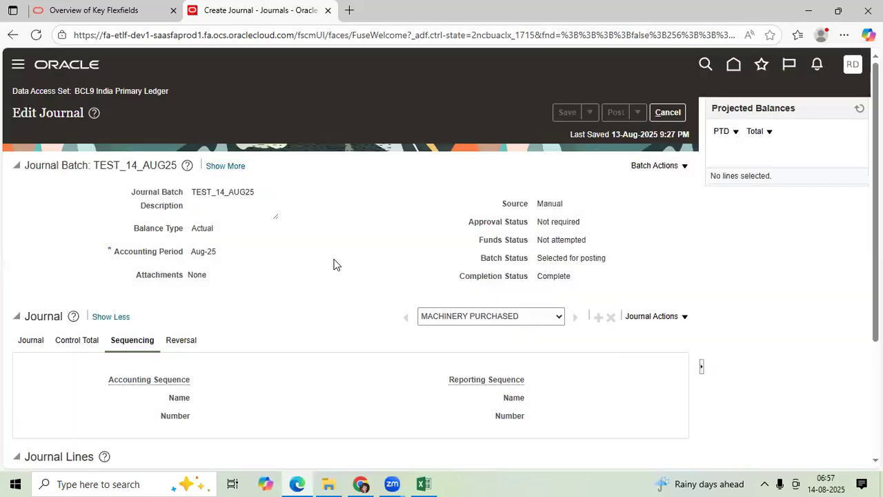
scroll(269, 299, "down", 3)
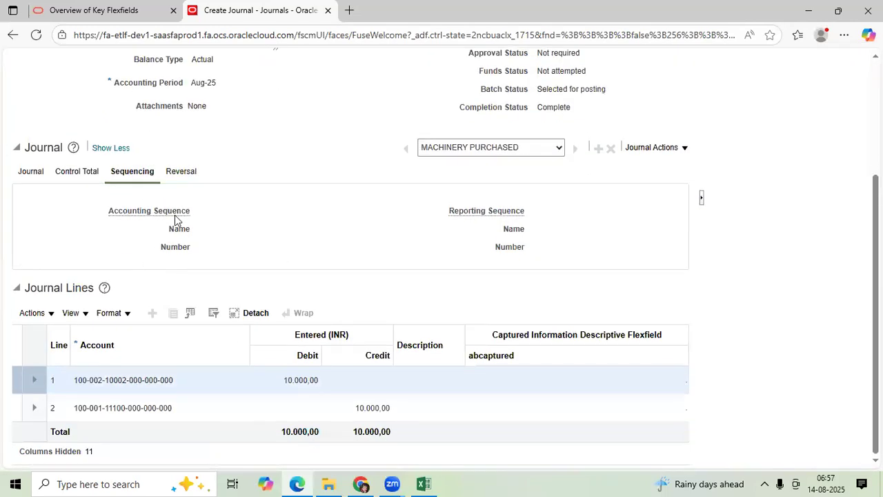
scroll(222, 247, "up", 3)
Copy the batch name TEST_14_AUG25, leave the journal, and search Manage Journals for that batch in period Aug-25
left_click_drag(254, 195, 194, 189)
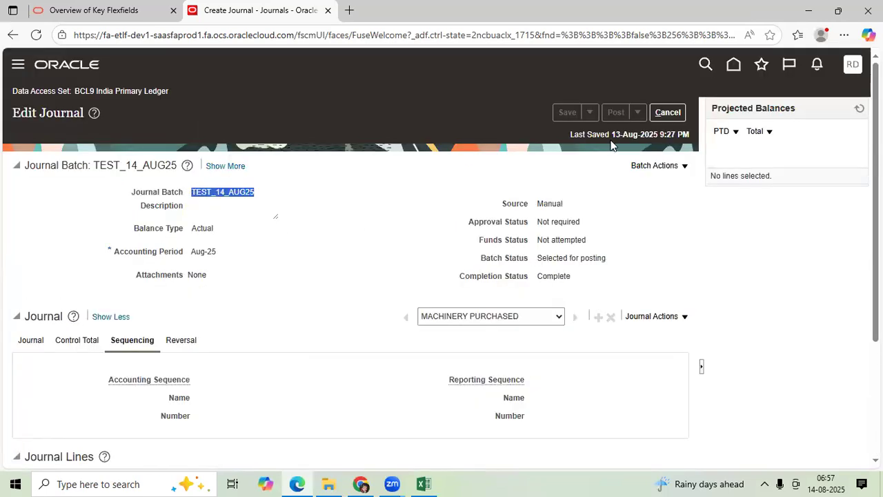
left_click(665, 112)
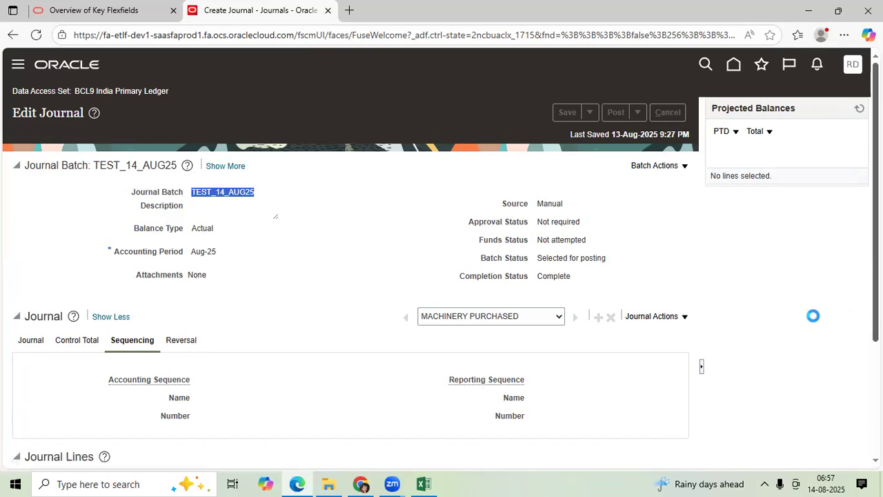
left_click(856, 191)
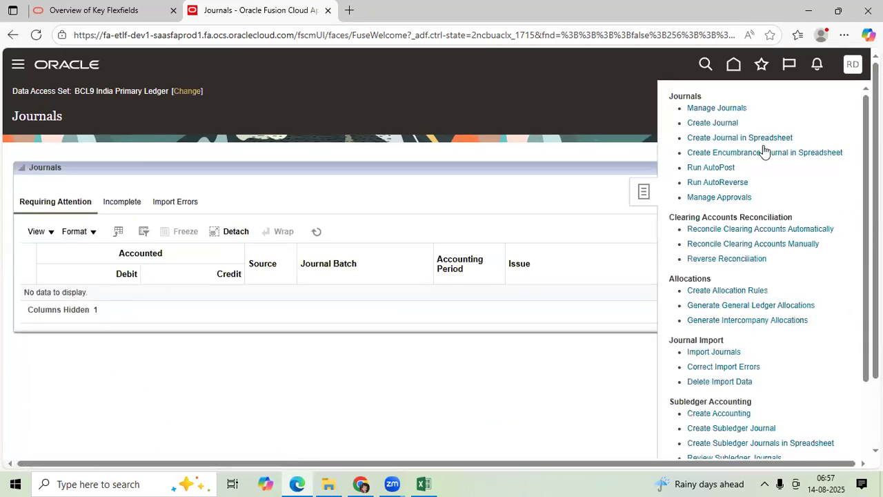
left_click(730, 108)
left_click(409, 216)
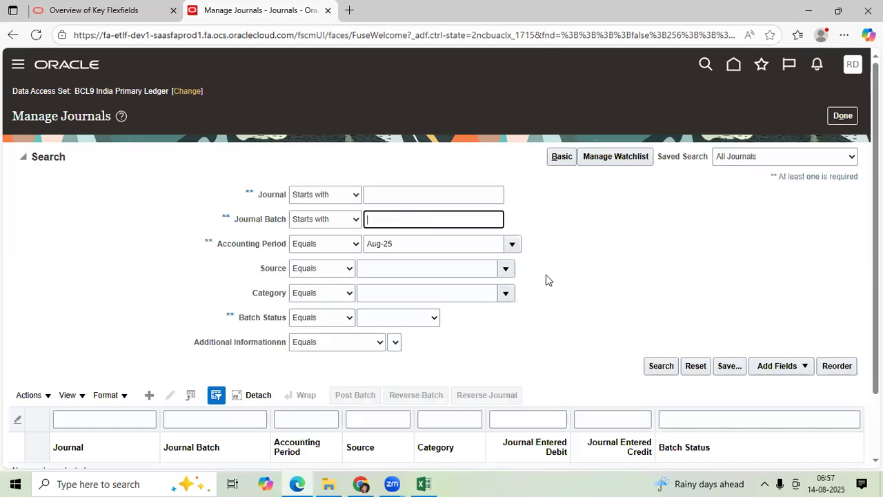
type("TEST_14_AUG25")
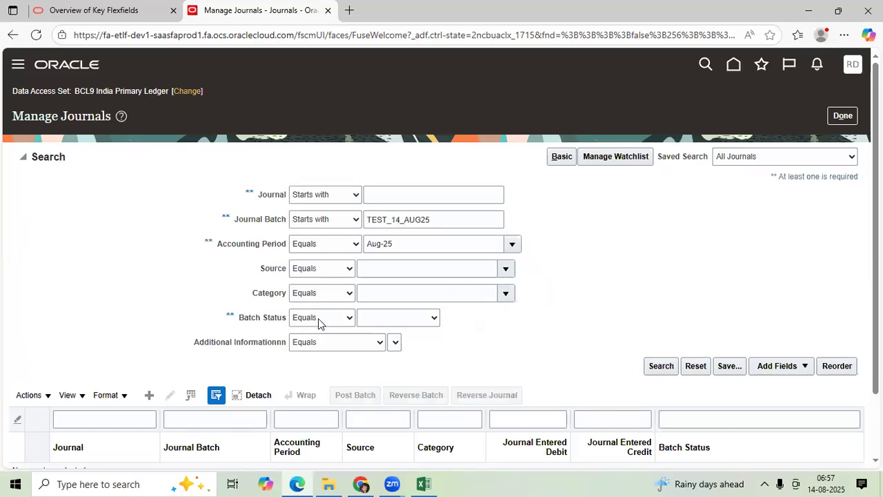
left_click(230, 264)
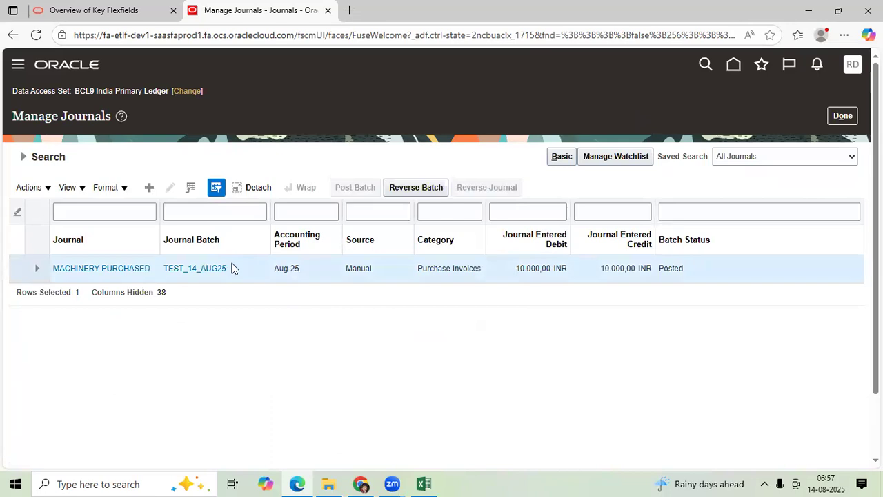
Open the MACHINERY PURCHASED journal from the results and check its accounting sequence name and number
left_click(138, 268)
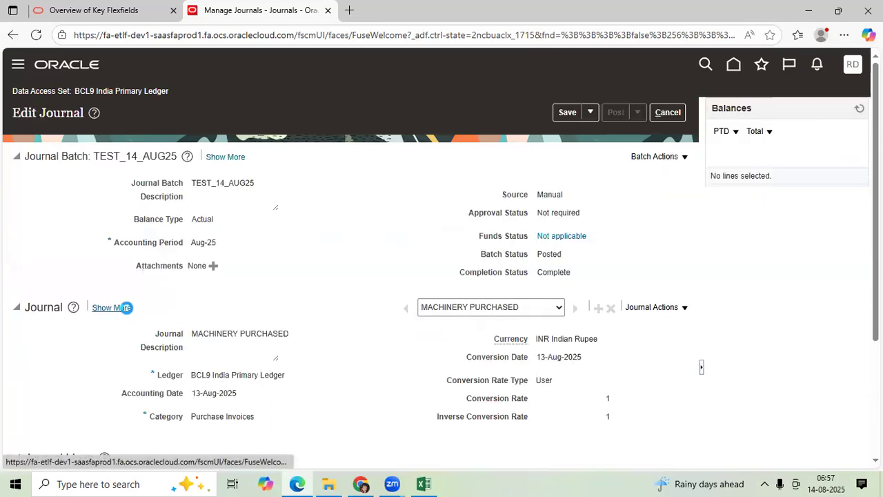
left_click(123, 307)
scroll(214, 283, "down", 2)
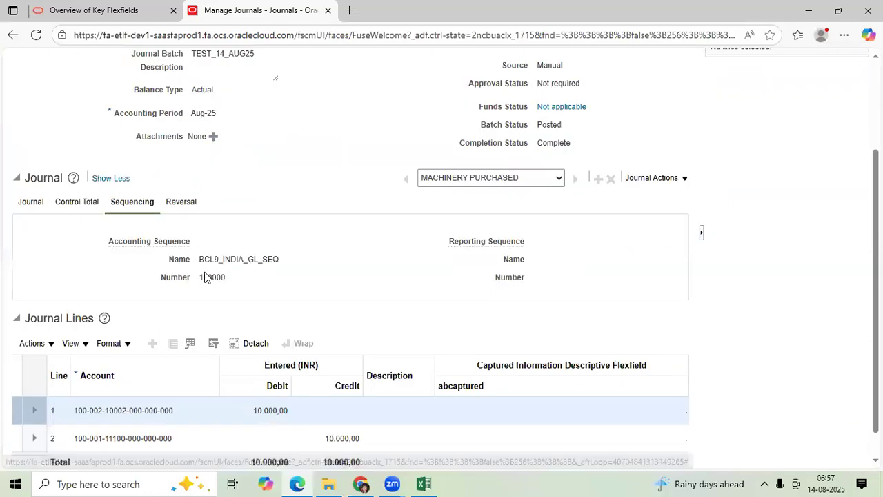
left_click_drag(226, 278, 199, 278)
left_click(290, 292)
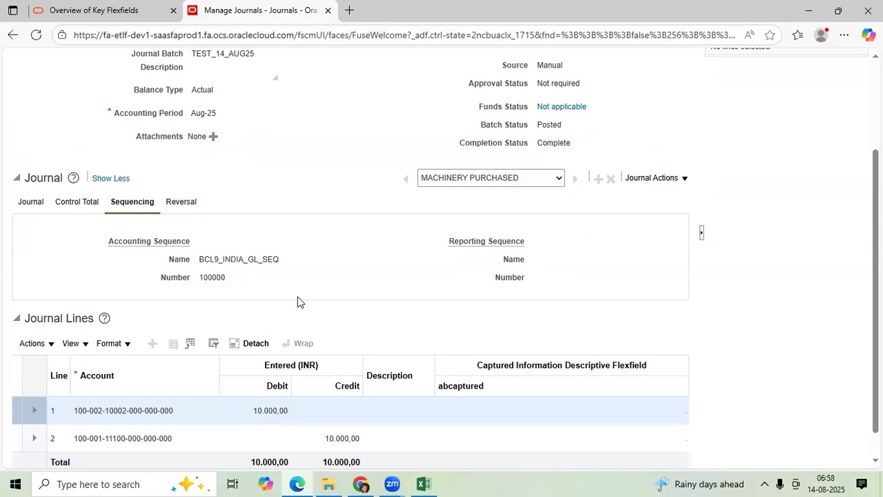
scroll(298, 301, "up", 1)
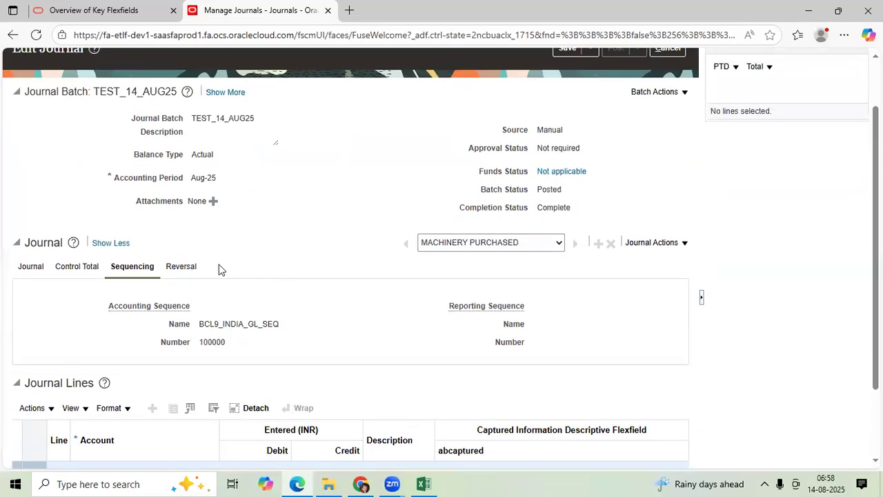
Review the posted journal's general details, including its ledger, category and accounting date
left_click(31, 265)
scroll(264, 266, "down", 2)
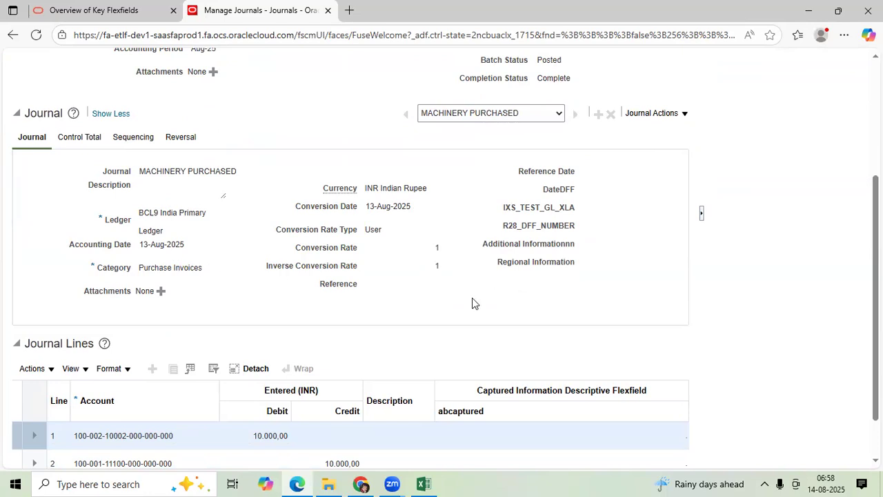
scroll(472, 297, "up", 3)
scroll(473, 355, "down", 3)
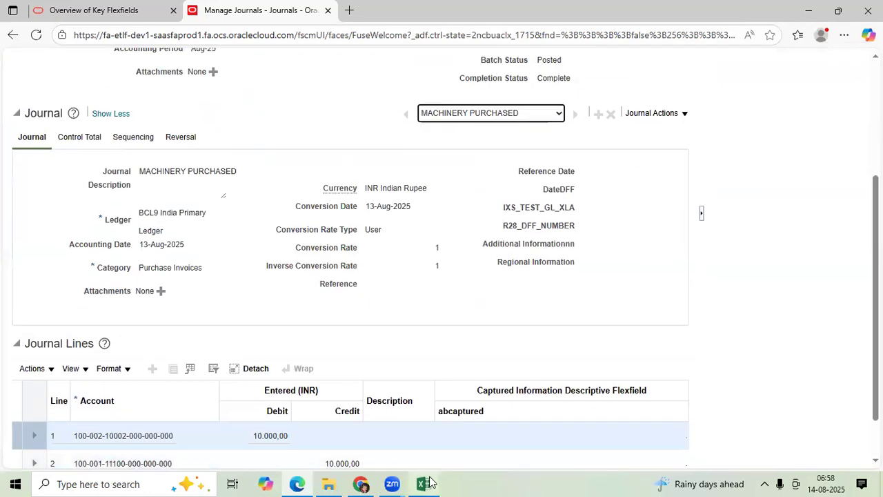
Switch to the Excel workbook and write "Can I maintain Seq for Source wise?" in cell E88 of sheet 14AUG25
left_click(424, 483)
scroll(439, 386, "down", 1)
left_click(271, 289)
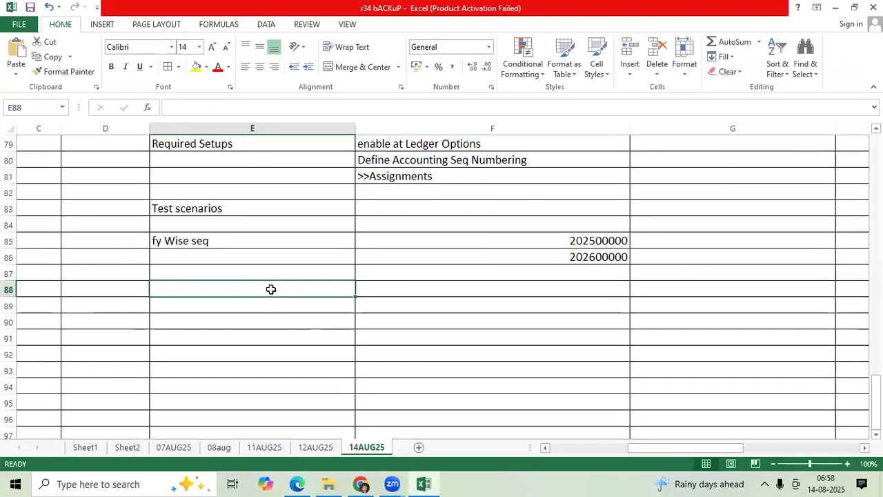
type("Can I maintain")
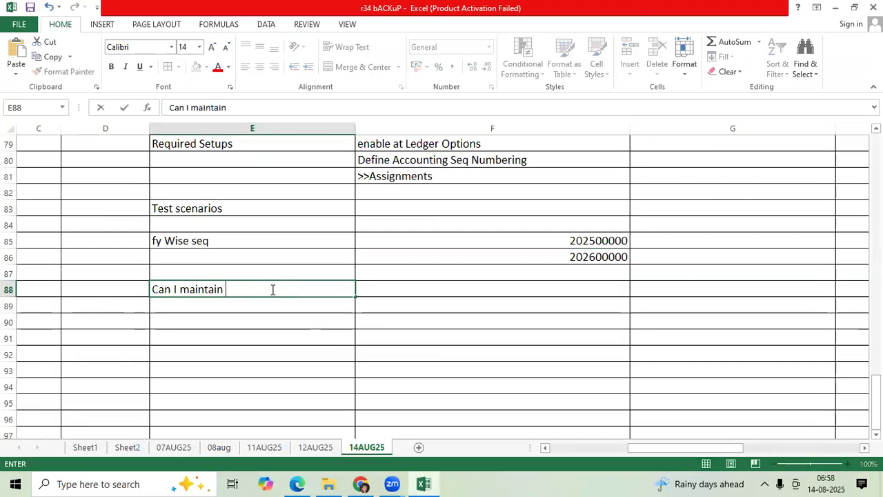
type(" Seq ")
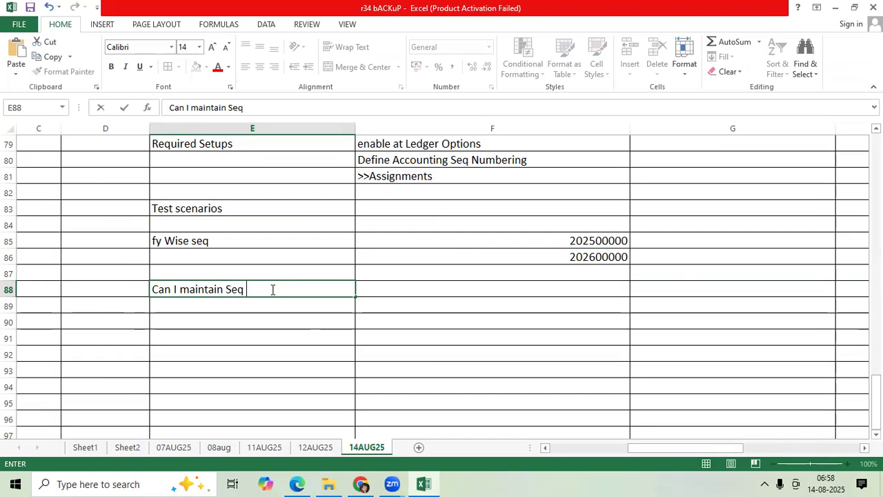
type("for Source wise?")
key("Return")
Write the follow-up question "Category wise?" in cell E89
type("Category wise?")
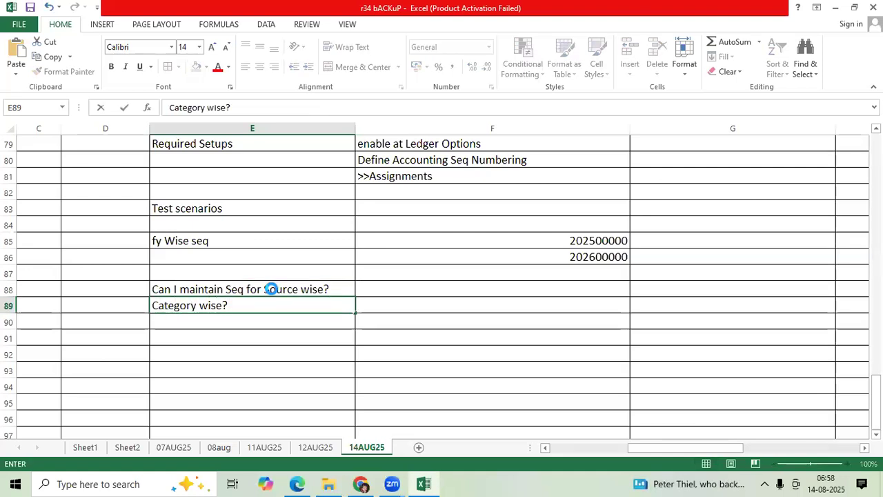
key("ctrl+Return")
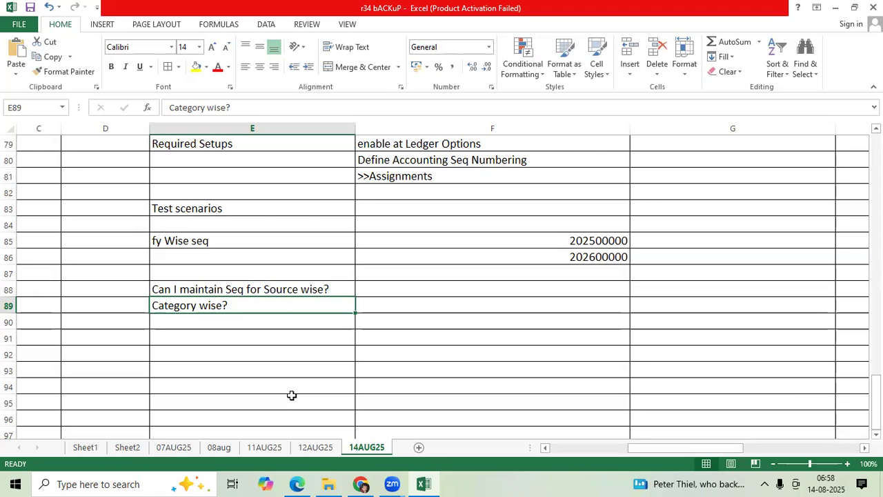
Switch back to Oracle Fusion in Edge, leave the posted journal, and expand the Manage Journals search criteria
mouse_move(295, 483)
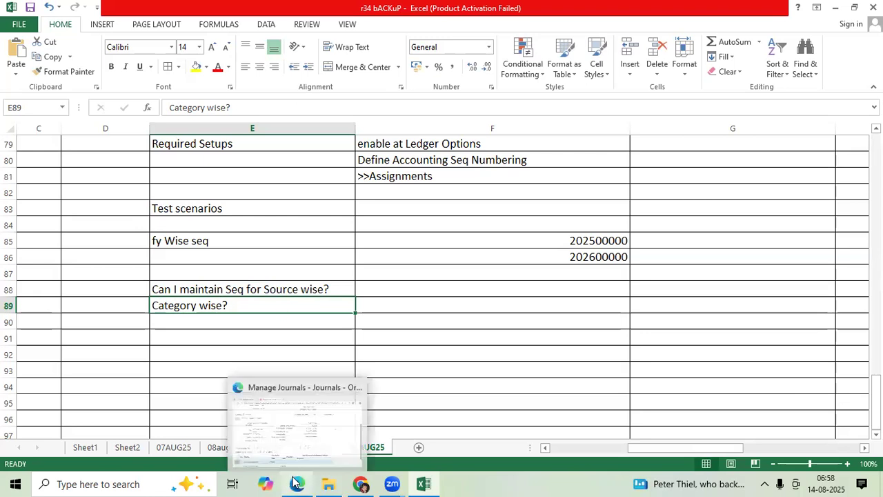
left_click(300, 439)
left_click(667, 112)
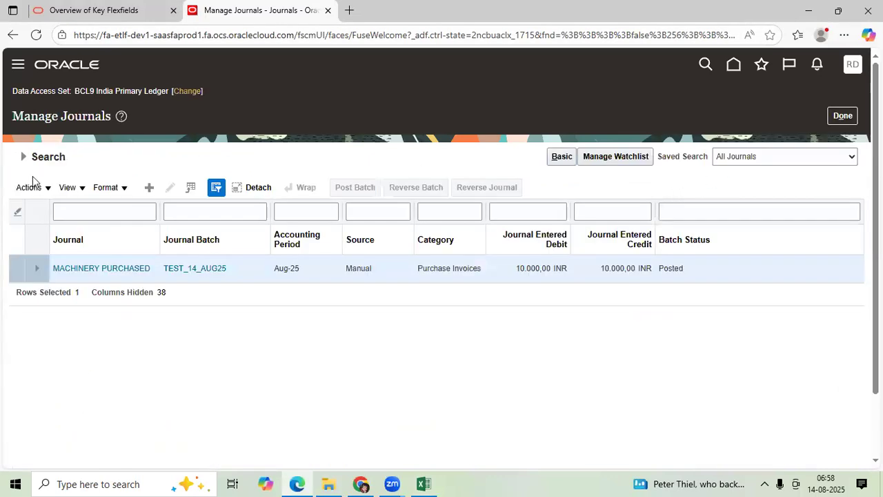
left_click(23, 159)
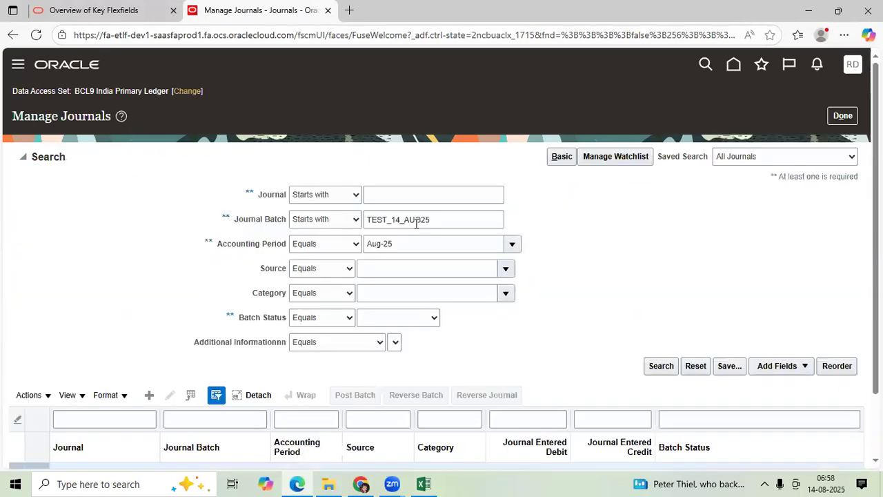
Add the Accounting Sequence Number field to the journal search criteria
scroll(391, 259, "down", 1)
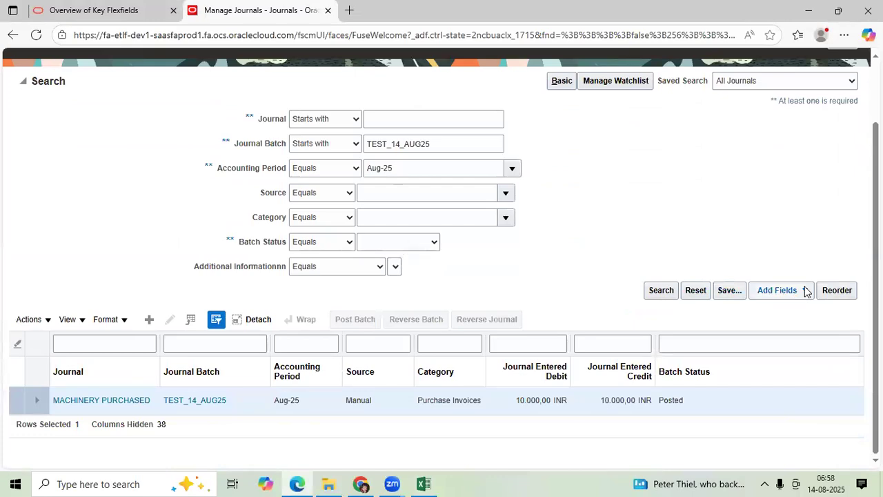
left_click(779, 290)
scroll(770, 397, "down", 5)
scroll(769, 403, "down", 2)
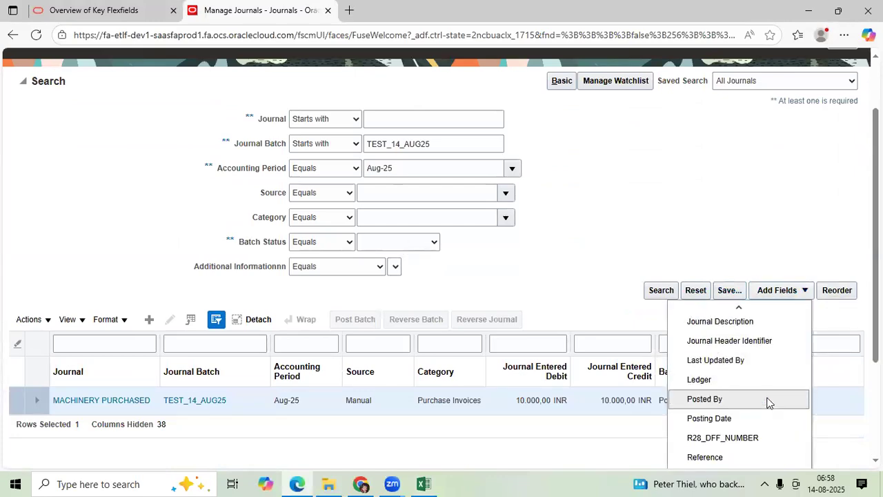
scroll(769, 403, "up", 3)
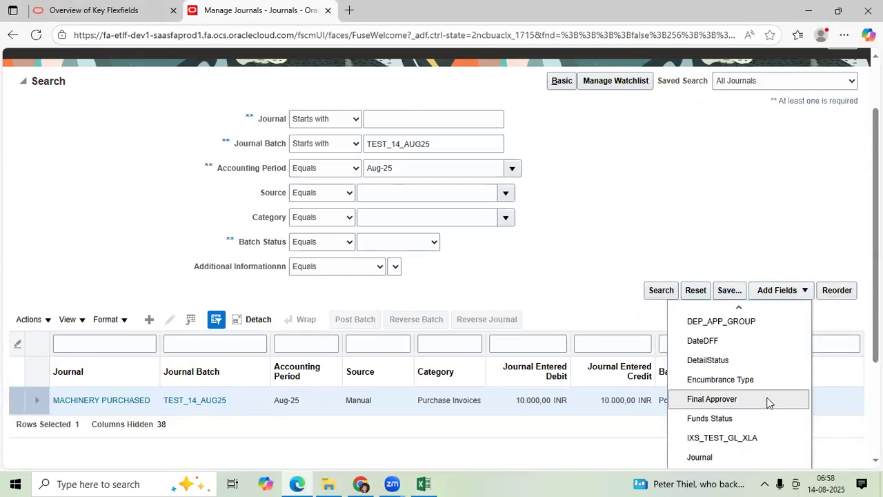
scroll(769, 403, "up", 4)
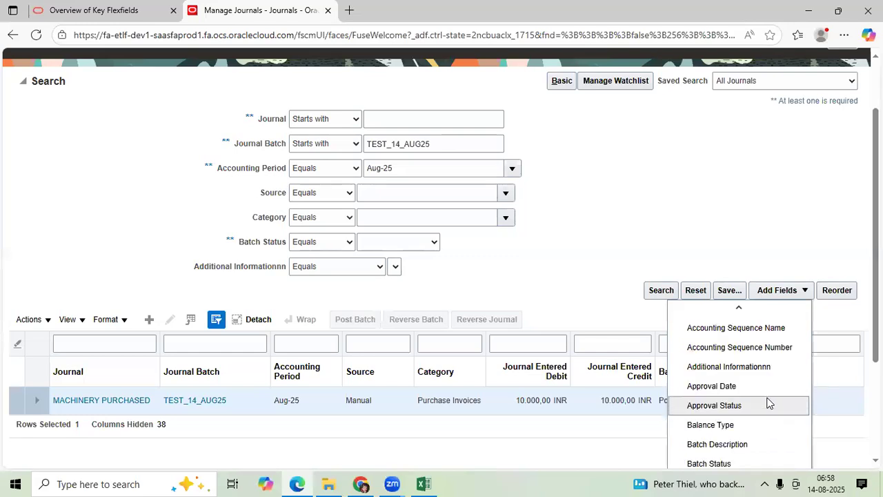
left_click(759, 347)
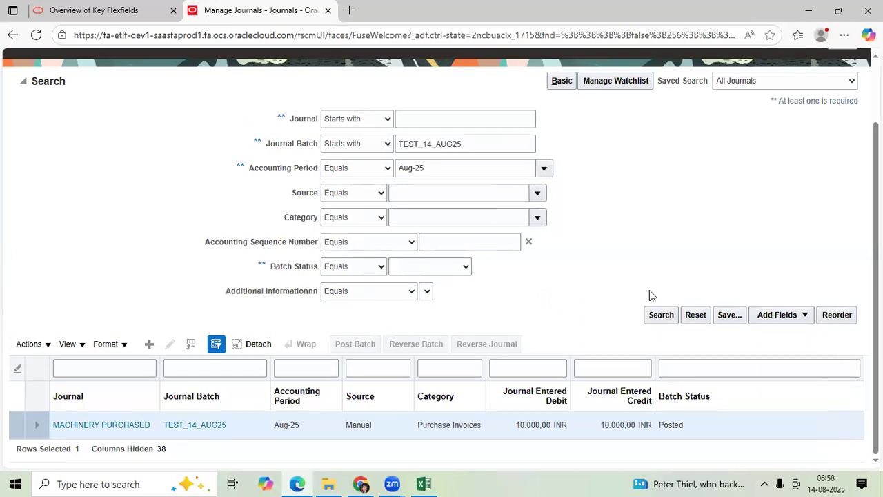
Search for accounting sequence number 100000, view the MACHINERY PURCHASED journal, and return to the search results
left_click(469, 239)
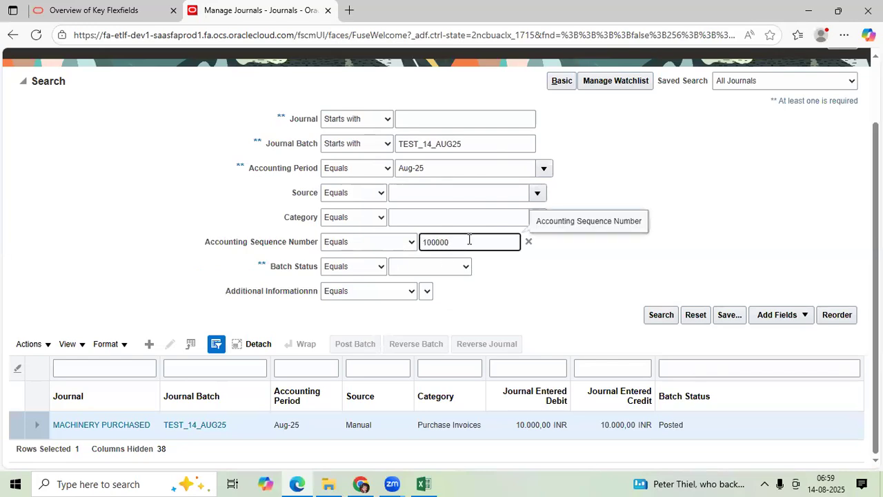
key("Return")
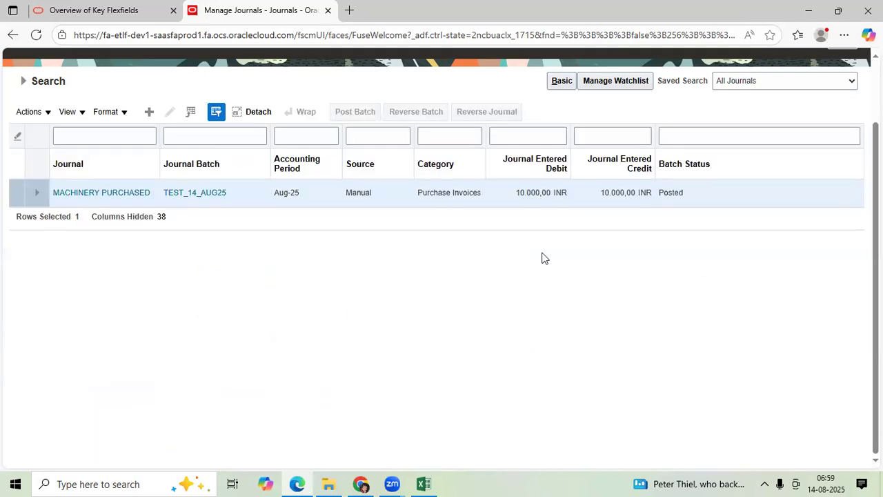
left_click(94, 196)
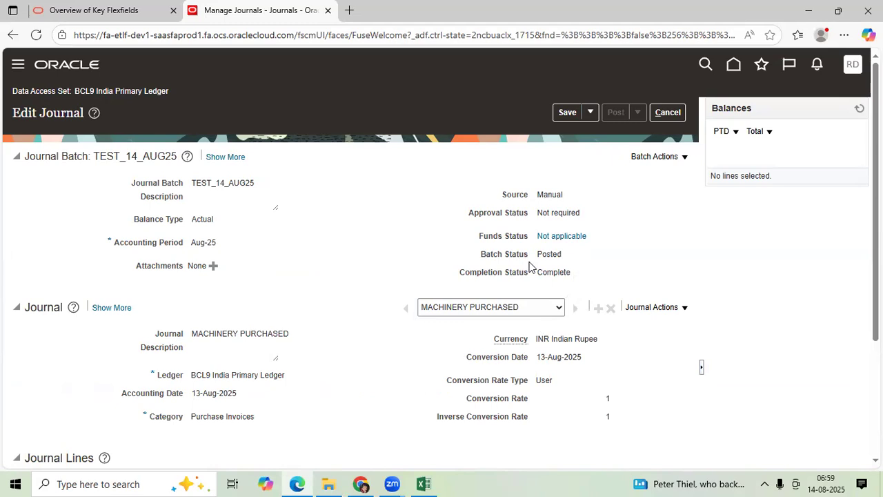
left_click(668, 113)
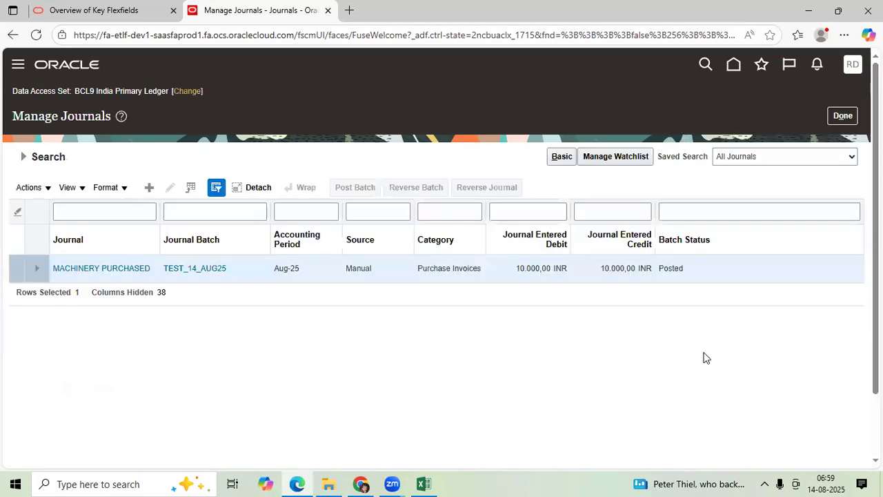